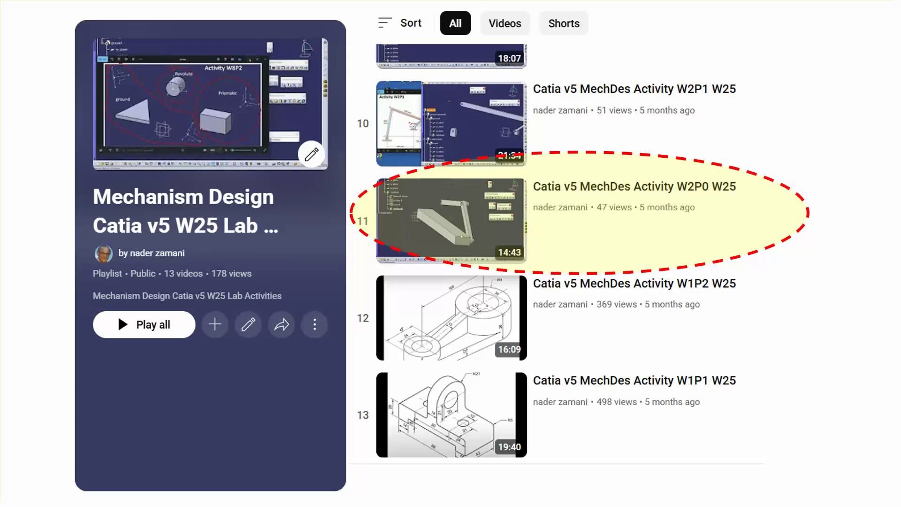
# - Leave the slide show and switch to the empty assembly in 3DEXPERIENCE
pyautogui.press('Right')
pyautogui.click(722, 352)
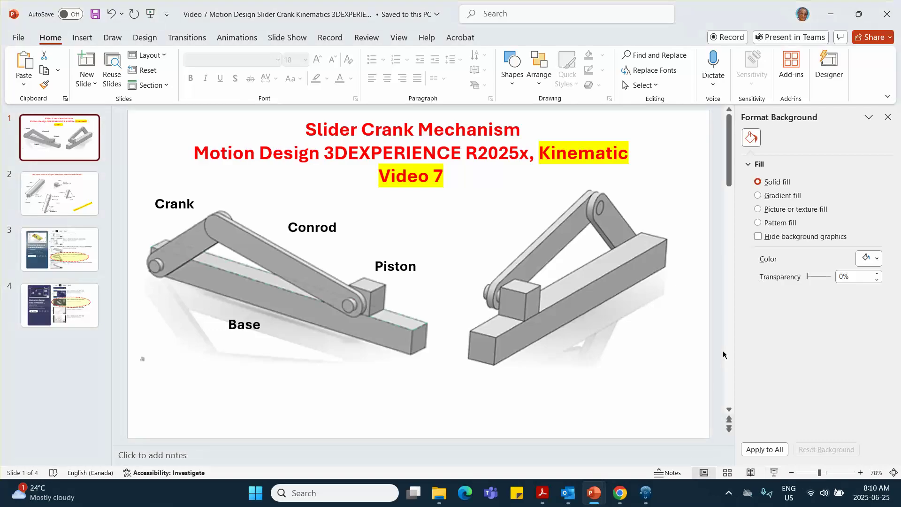
pyautogui.click(644, 494)
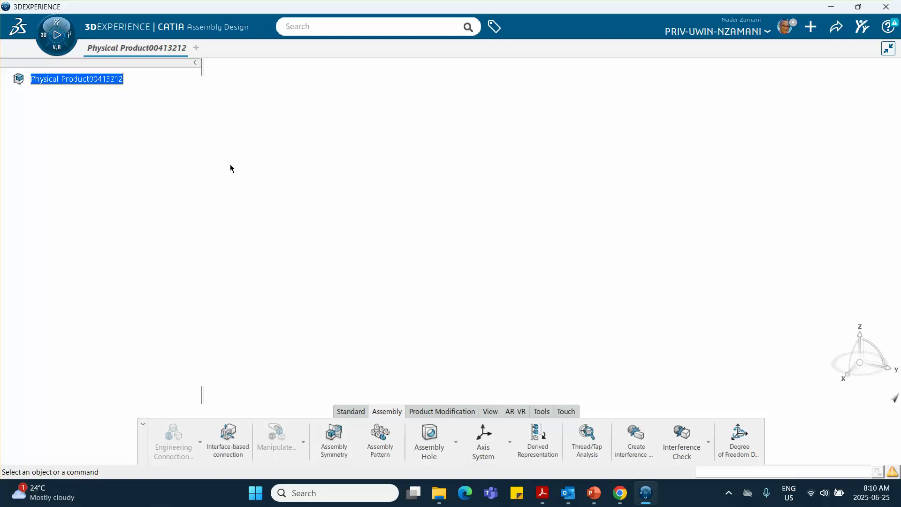
# - Set the length unit to Inch (in) in the Units preferences and accept the change
pyautogui.click(784, 29)
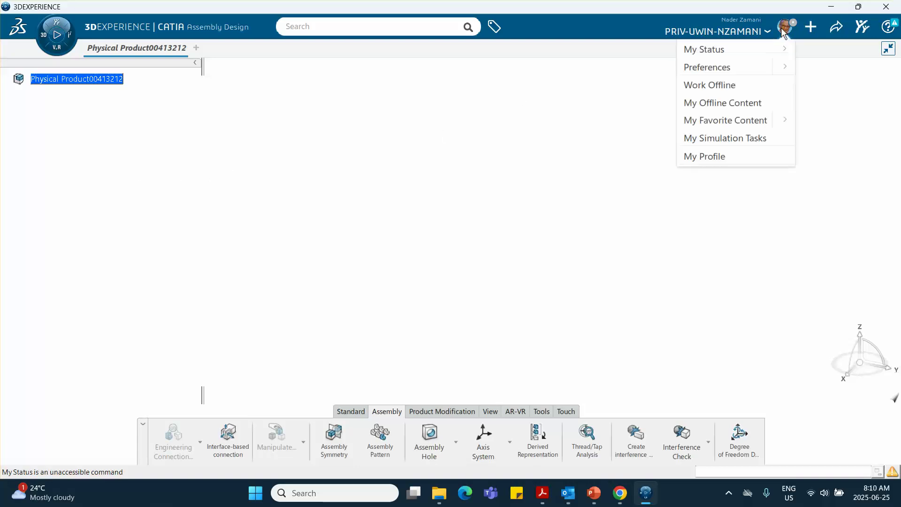
pyautogui.click(718, 69)
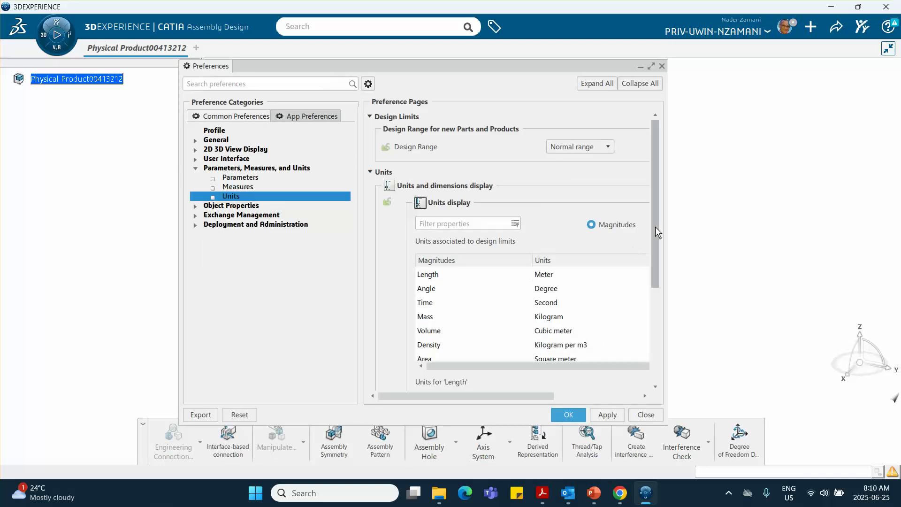
pyautogui.scroll(-4, 637, 230)
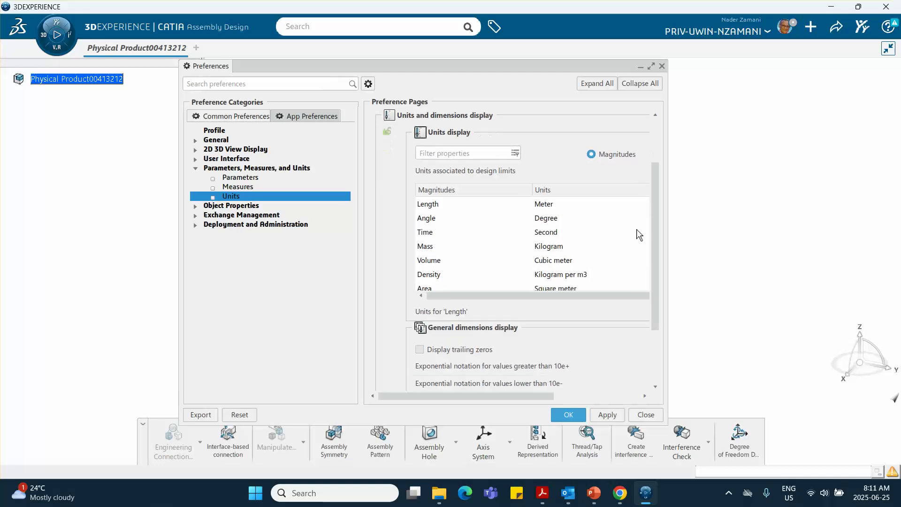
pyautogui.scroll(2, 606, 302)
pyautogui.click(548, 205)
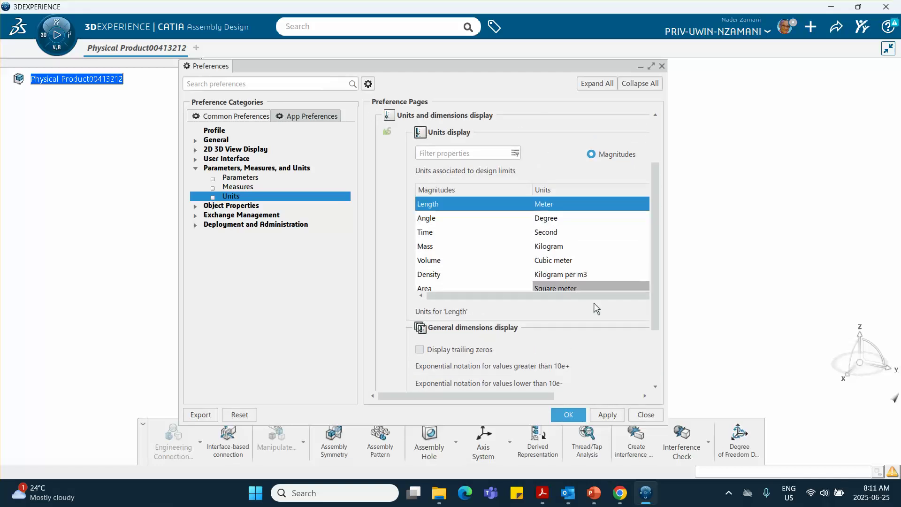
pyautogui.scroll(-2, 601, 312)
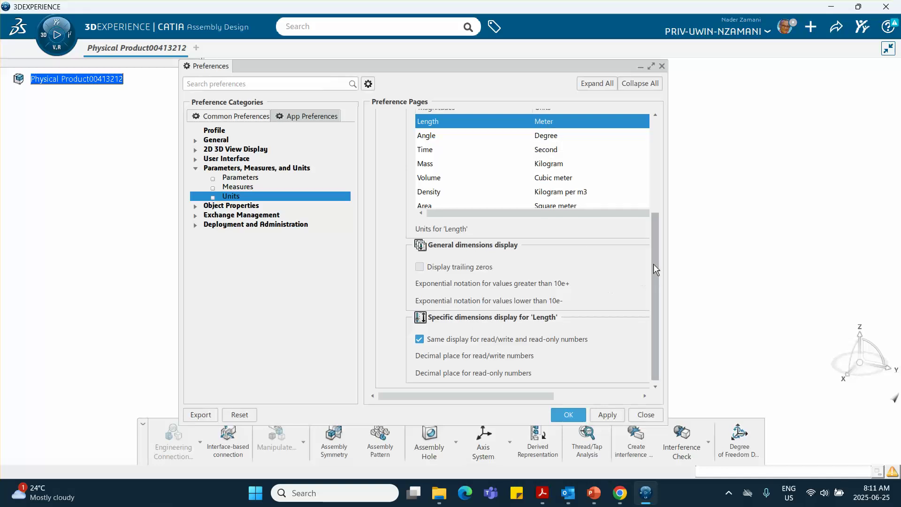
pyautogui.doubleClick(500, 63)
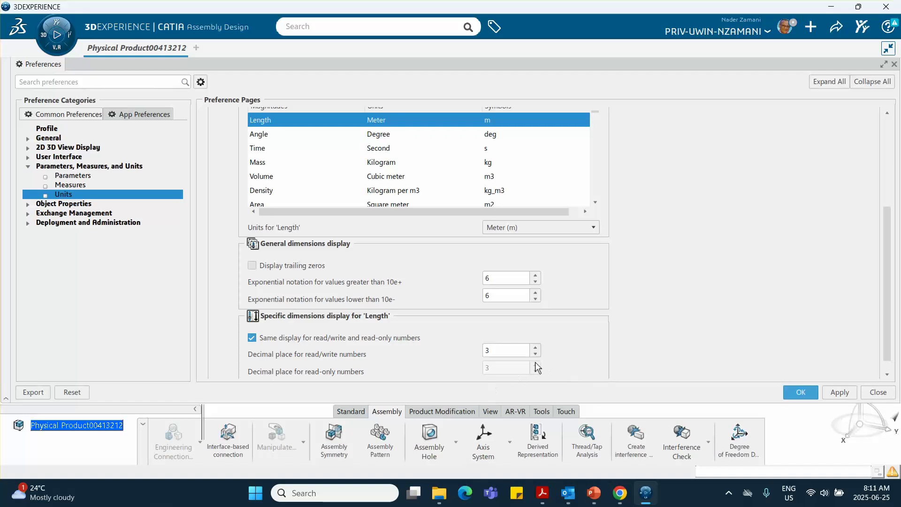
pyautogui.scroll(2, 496, 276)
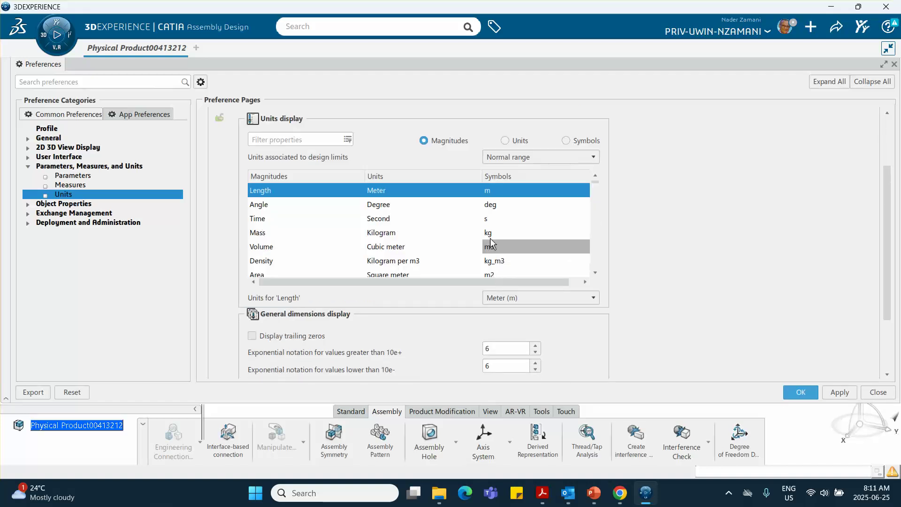
pyautogui.click(512, 297)
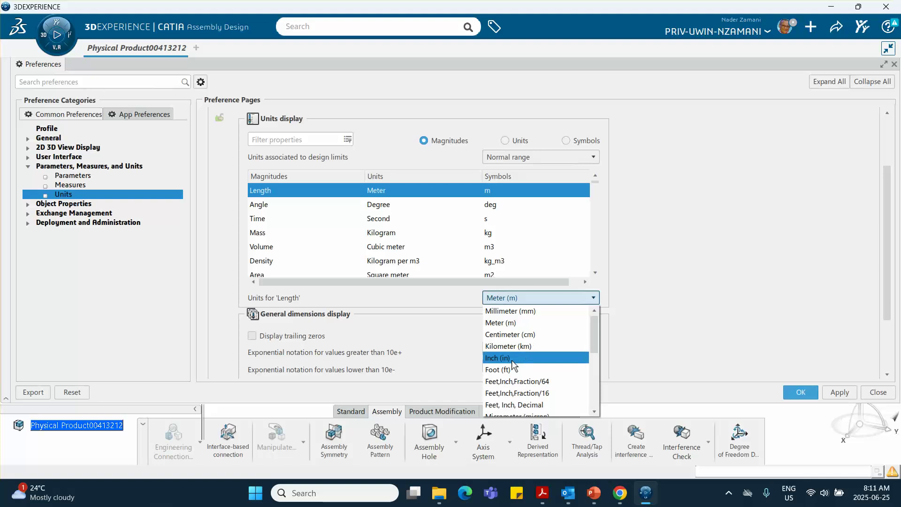
pyautogui.click(510, 358)
pyautogui.click(800, 392)
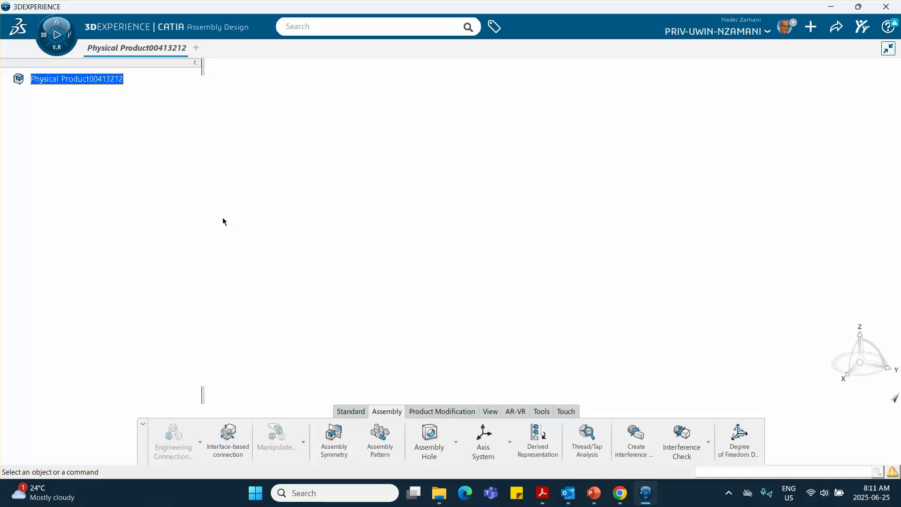
# - Insert a new 3D Part under the root physical product
pyautogui.click(101, 80)
pyautogui.rightClick(97, 81)
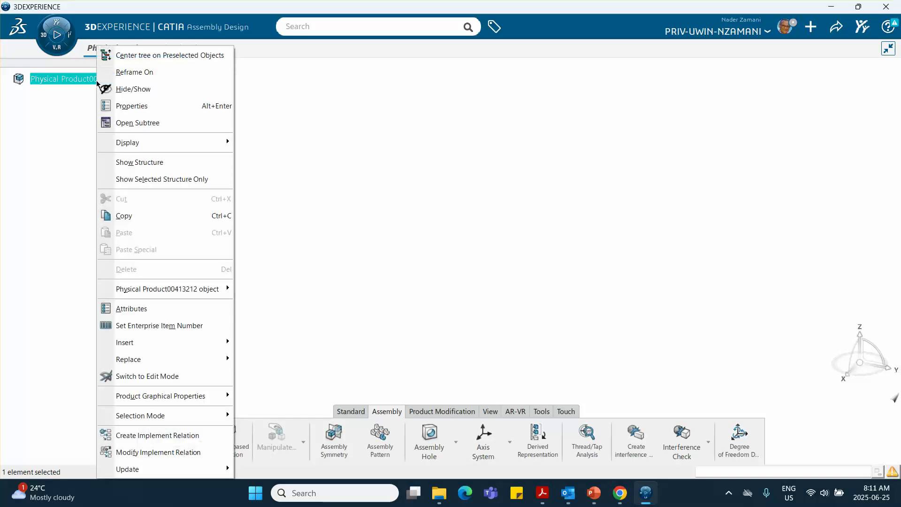
pyautogui.moveTo(121, 351)
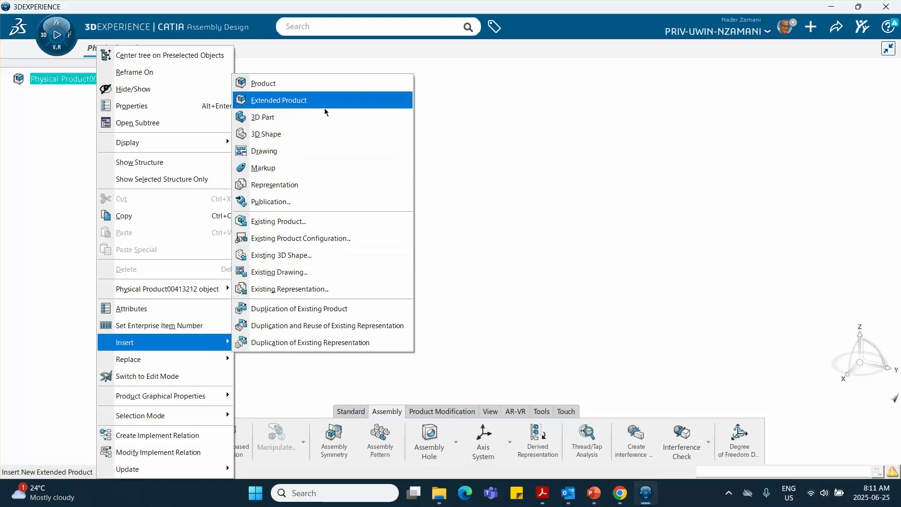
pyautogui.click(318, 118)
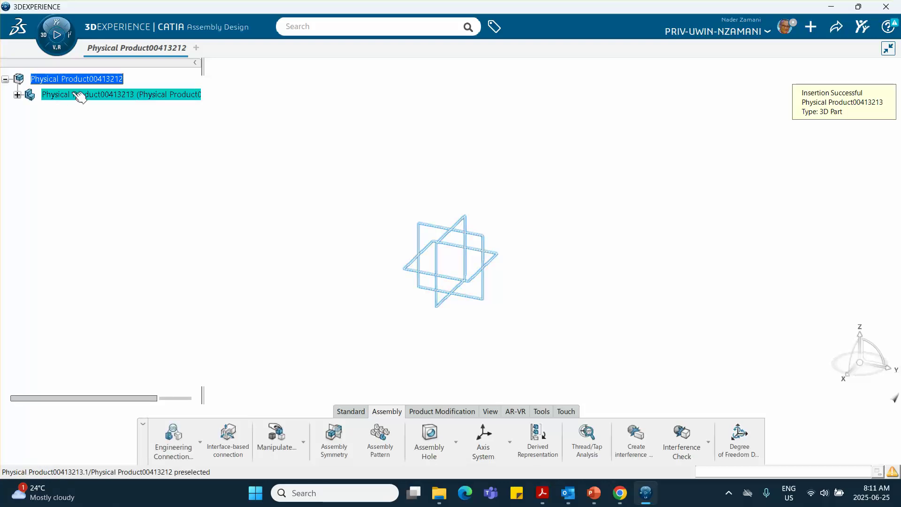
# - Rename the inserted part as base in both its reference title and its instance title
pyautogui.rightClick(73, 95)
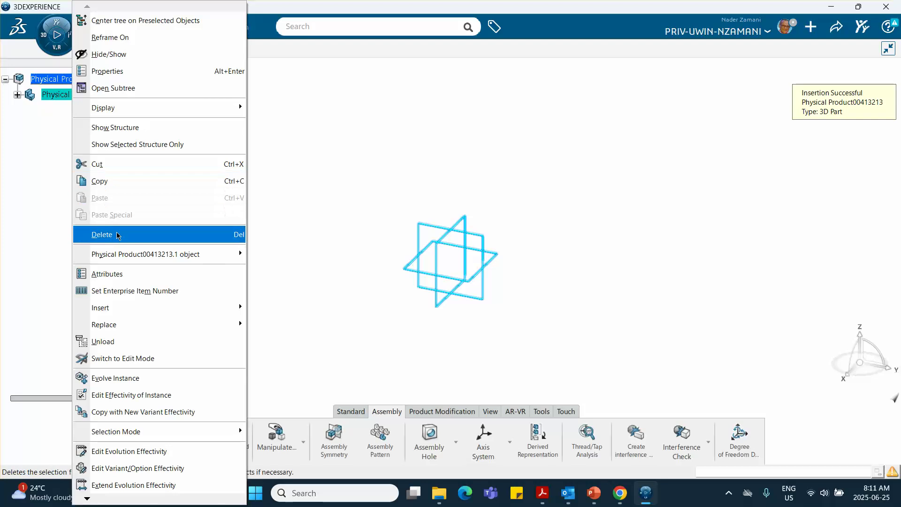
pyautogui.click(162, 74)
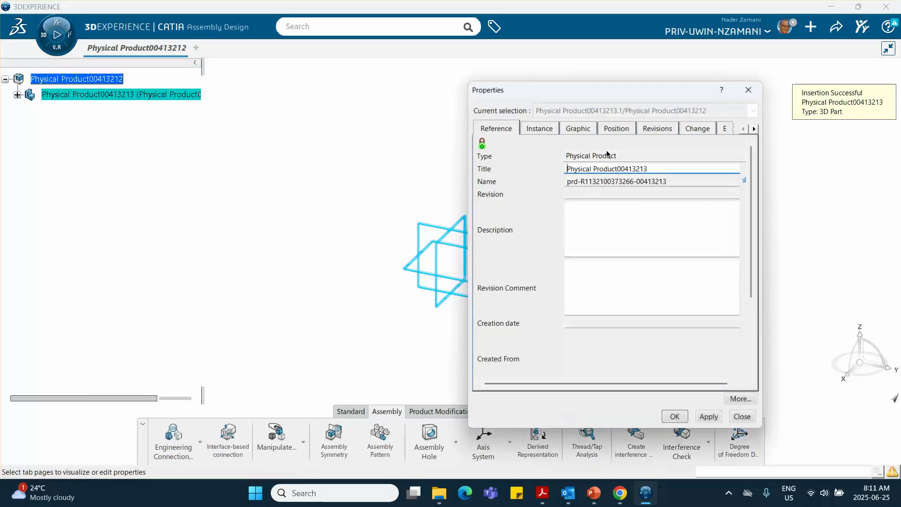
pyautogui.tripleClick(663, 170)
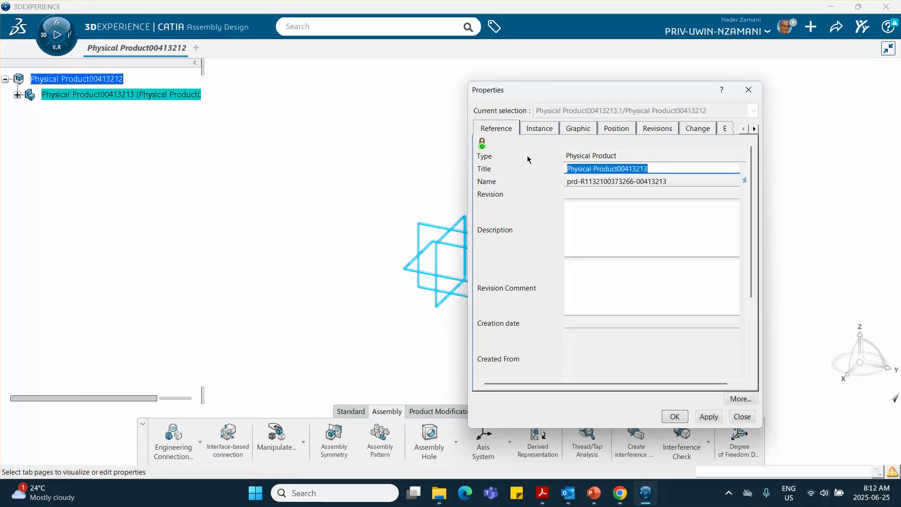
pyautogui.write('base')
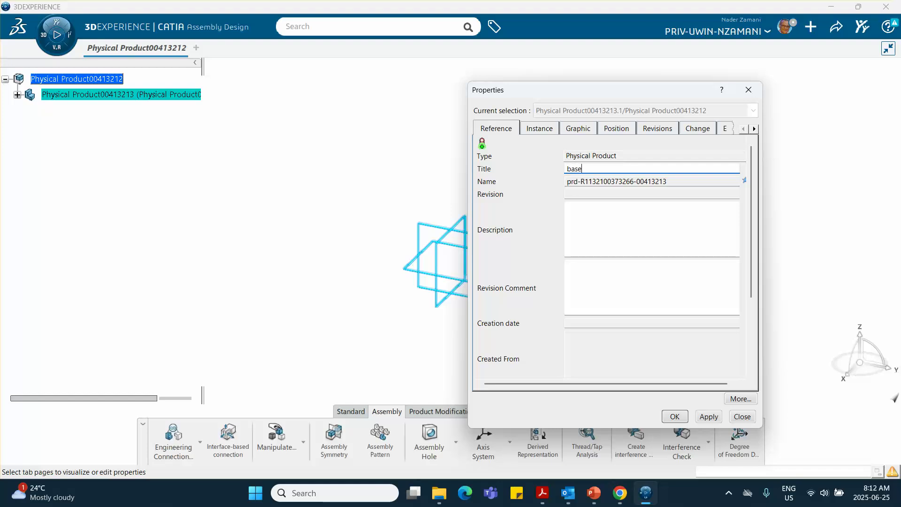
pyautogui.click(545, 130)
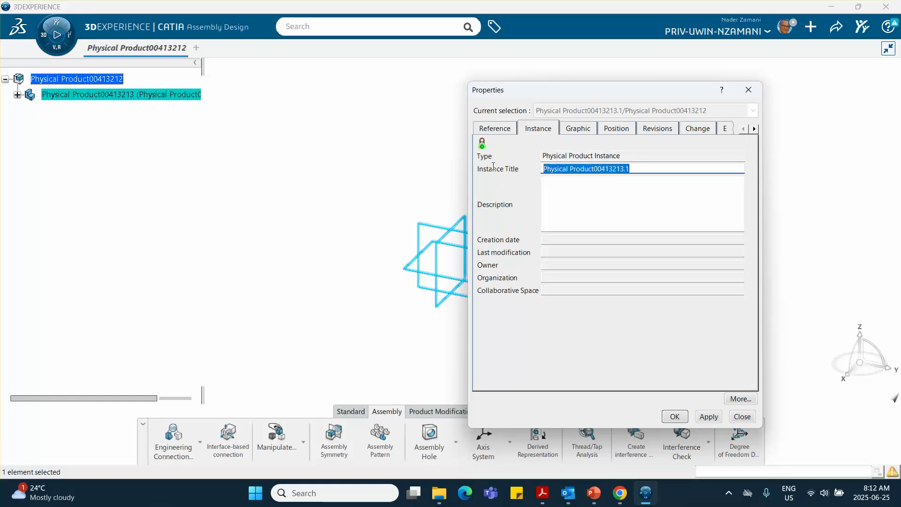
pyautogui.write('base')
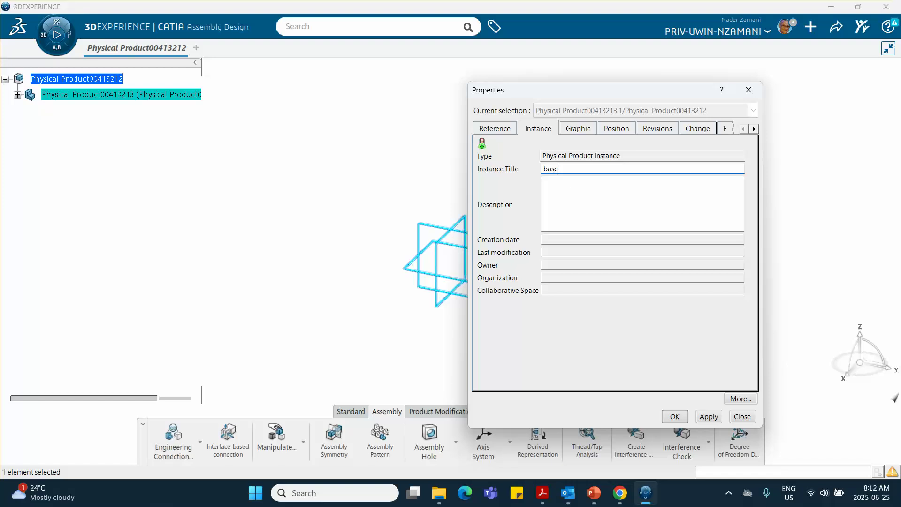
pyautogui.click(674, 416)
# - Open the base part's 3D shape in Part Design and start a quick sketch on the yz plane
pyautogui.click(18, 95)
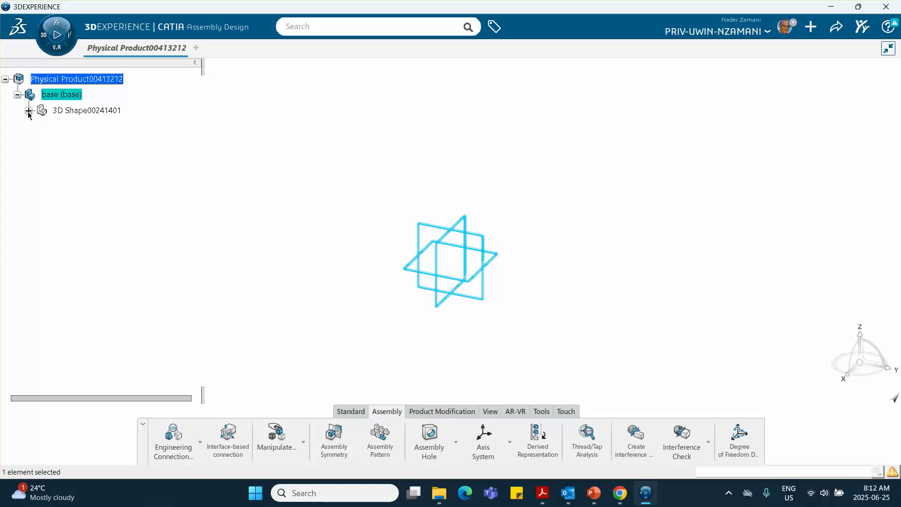
pyautogui.click(28, 112)
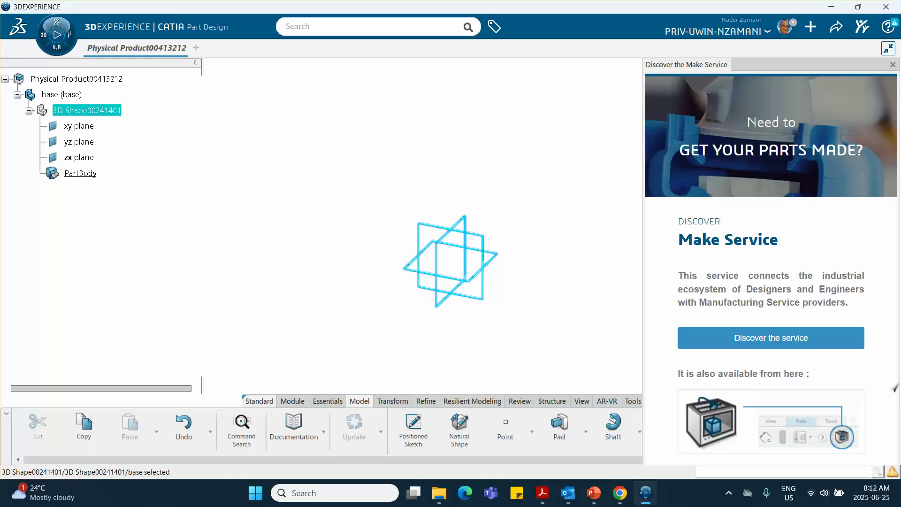
pyautogui.click(892, 65)
pyautogui.click(483, 242)
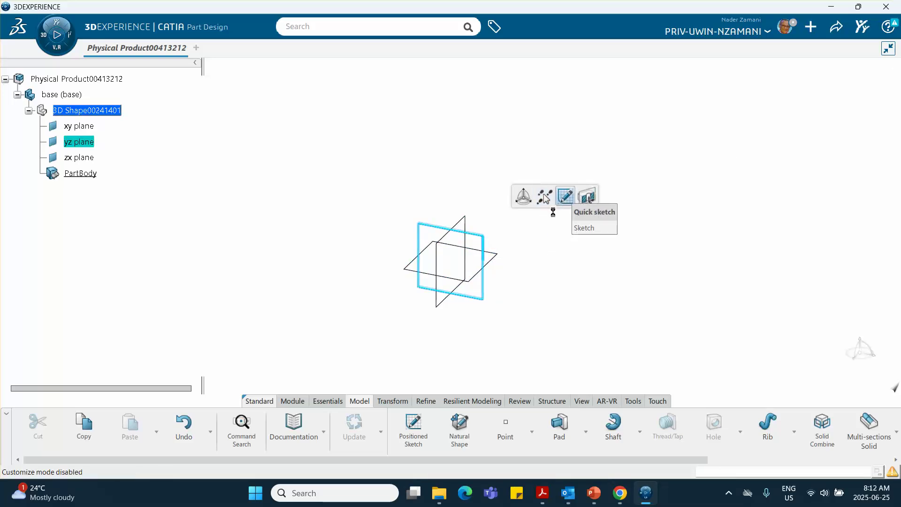
pyautogui.click(557, 209)
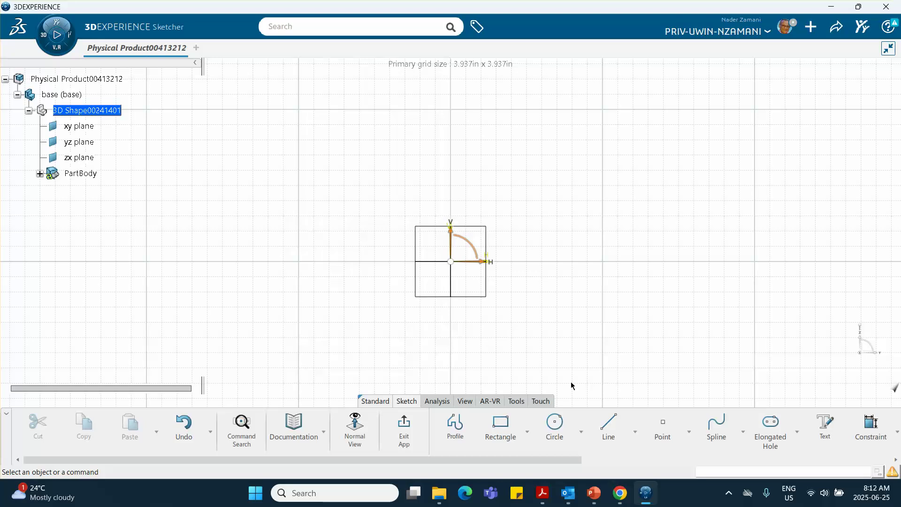
# - Consult the part dimensions on slide 2 in PowerPoint and return to the 3DEXPERIENCE sketch
pyautogui.click(593, 492)
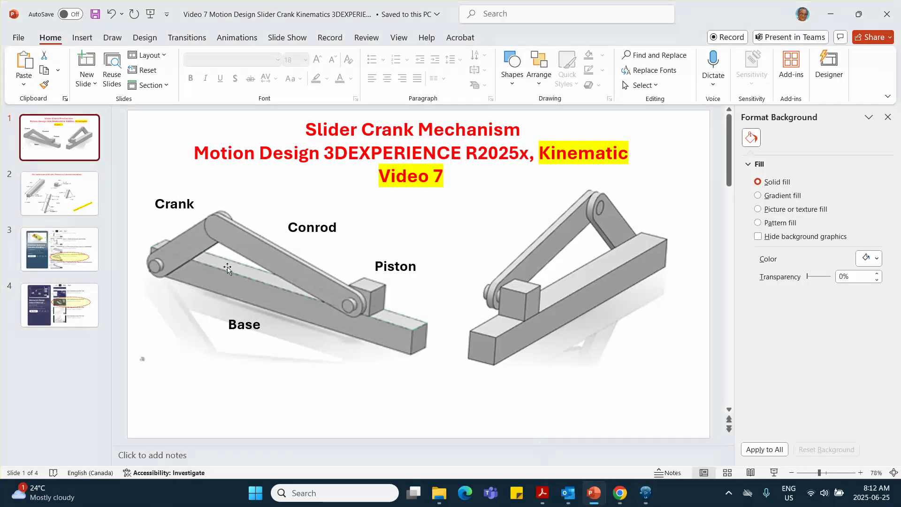
pyautogui.click(59, 193)
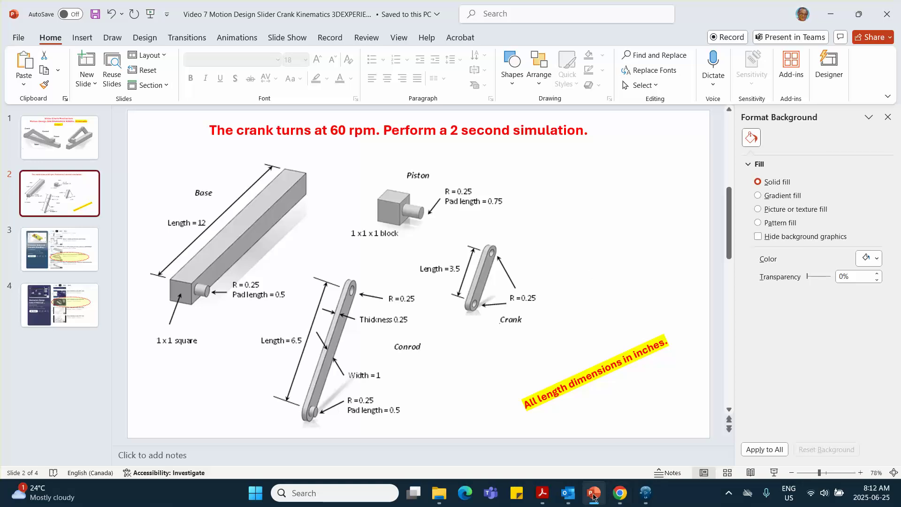
pyautogui.moveTo(595, 496)
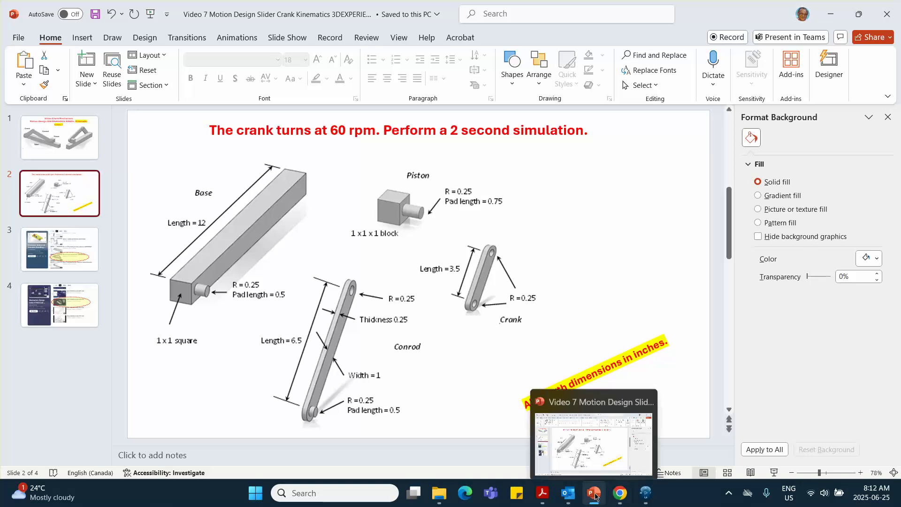
pyautogui.click(645, 497)
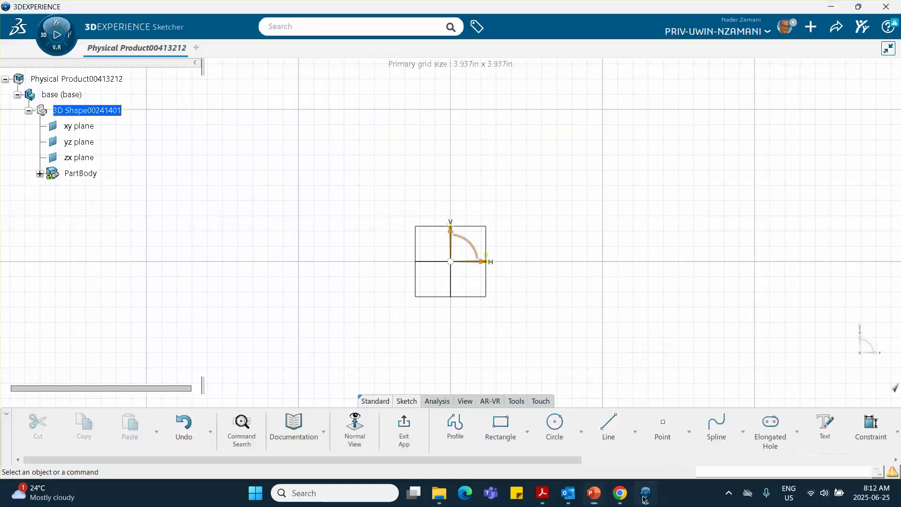
# - Sketch a rectangle about 1.64 in high with its lower-left corner at the sketch origin
pyautogui.click(500, 425)
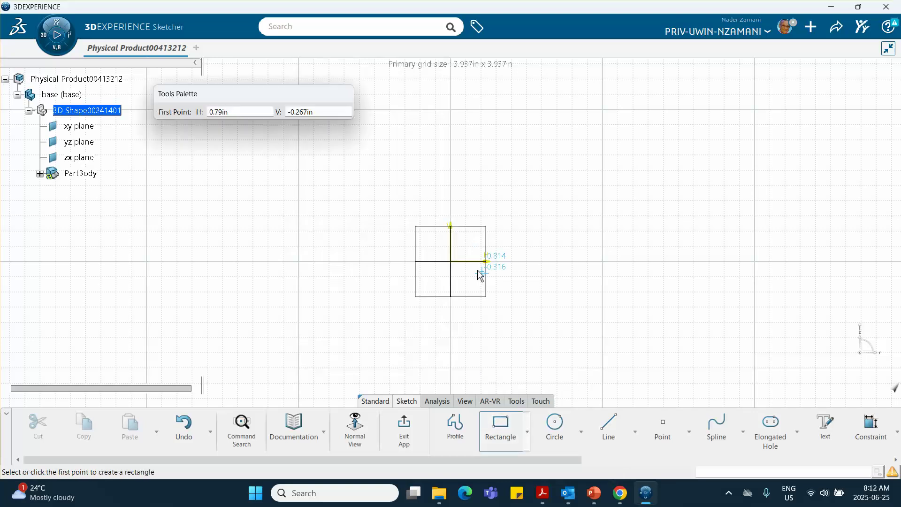
pyautogui.click(451, 261)
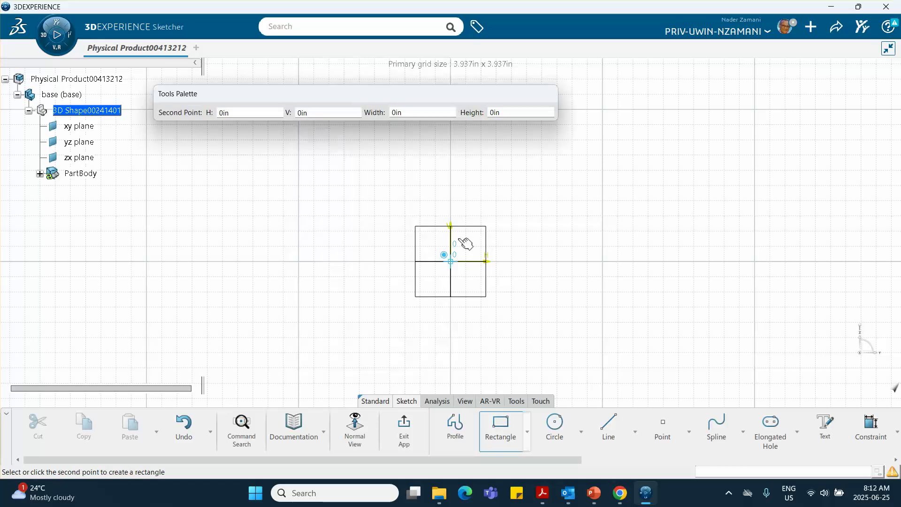
pyautogui.click(552, 198)
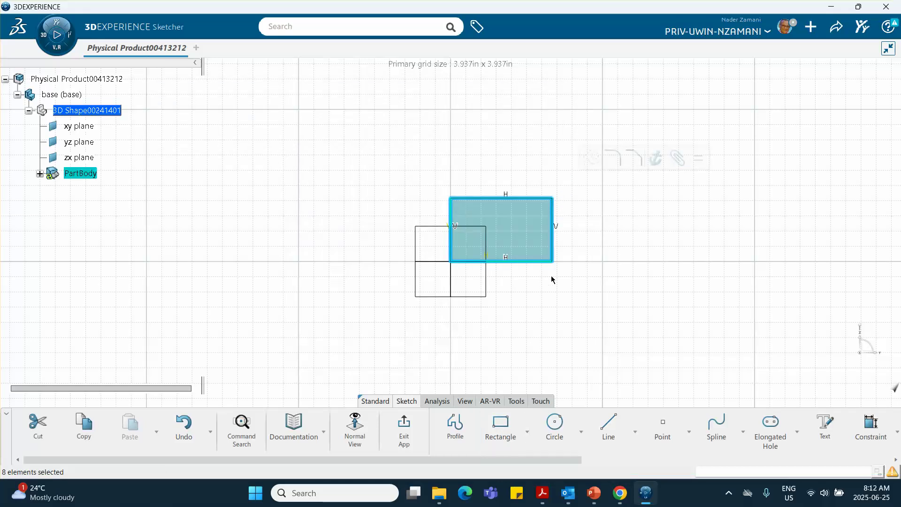
# - Constrain the rectangle's height to 1 in and scale all sketch elements to match
pyautogui.click(871, 425)
pyautogui.click(554, 223)
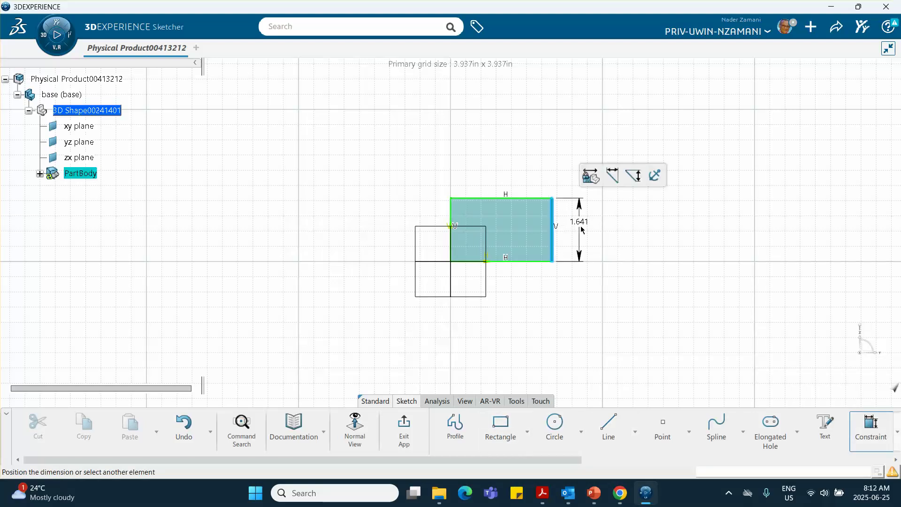
pyautogui.click(582, 229)
pyautogui.write('1')
pyautogui.press('Return')
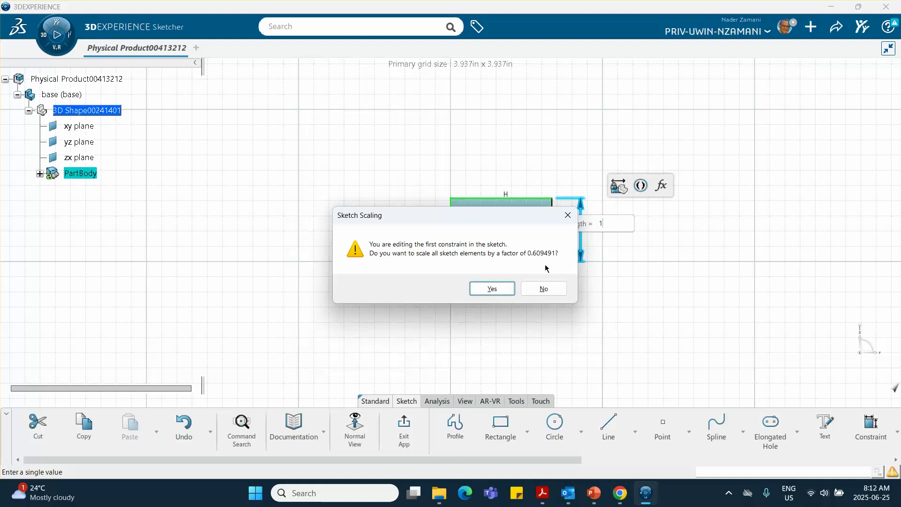
pyautogui.click(493, 288)
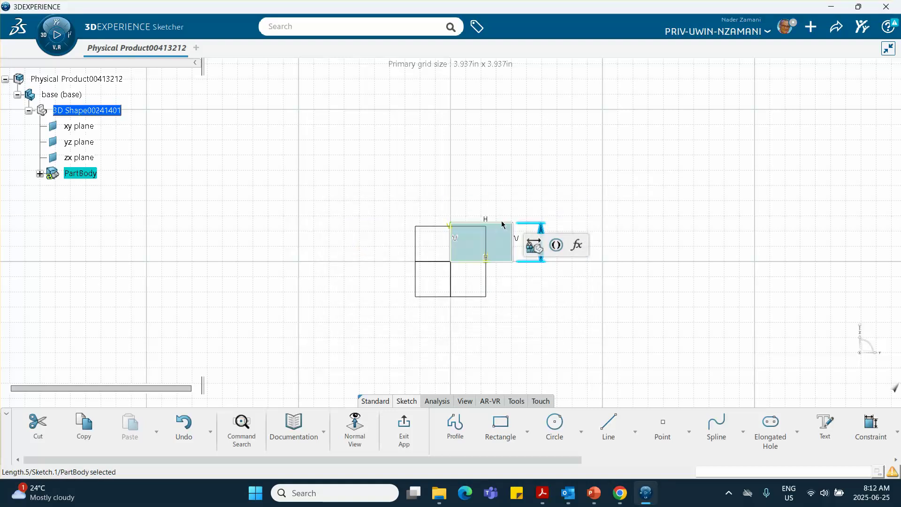
# - Constrain the rectangle's width to 1 in along its upper edge
pyautogui.click(506, 224)
pyautogui.click(644, 185)
pyautogui.click(489, 169)
pyautogui.write('1')
pyautogui.press('Return')
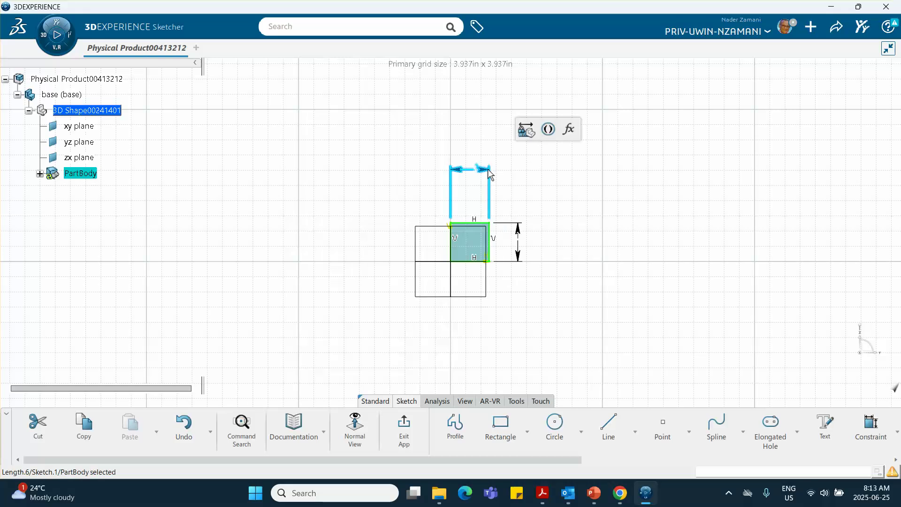
# - Leave the base's square sketch and extrude it as a pad 12 in long
pyautogui.click(404, 424)
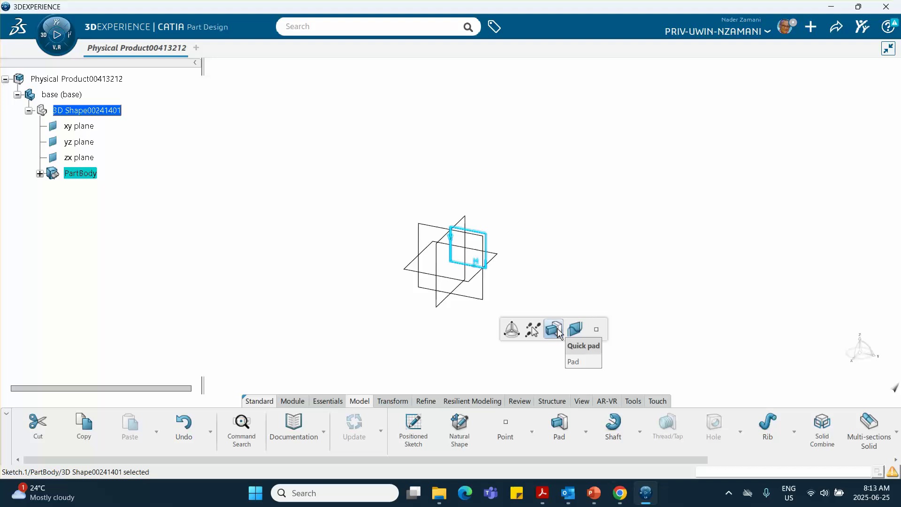
pyautogui.click(556, 330)
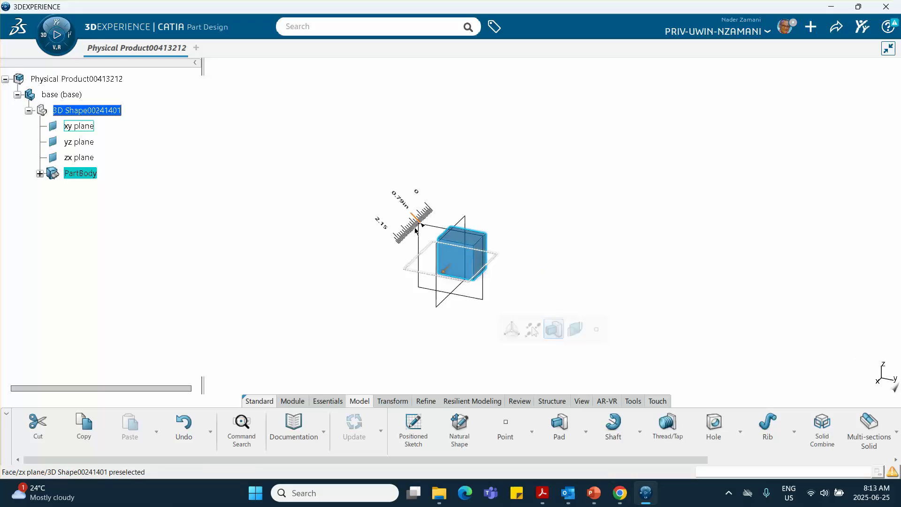
pyautogui.doubleClick(407, 212)
pyautogui.write('10')
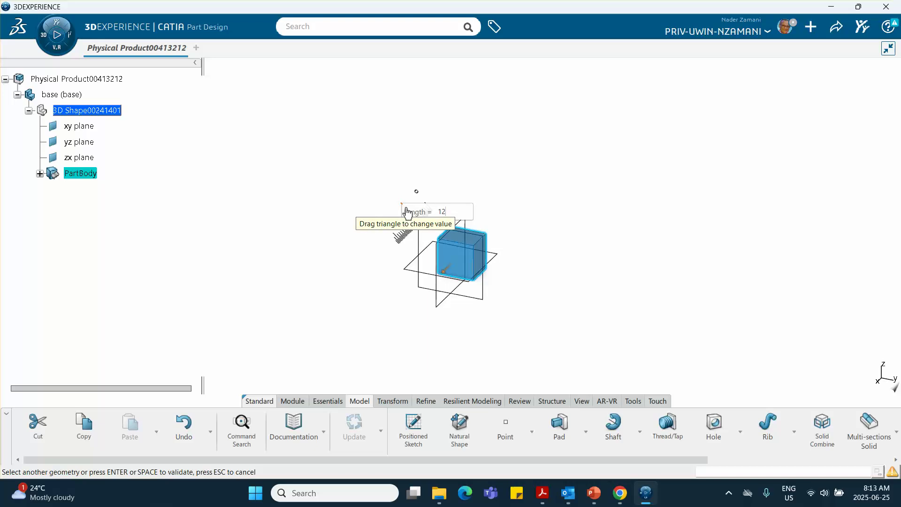
pyautogui.press('Return')
# - Sketch a circle of about 0.22 in radius on the bar's long side face, about 0.5 in from its free end
pyautogui.moveTo(353, 243); pyautogui.dragTo(380, 157, button='middle')
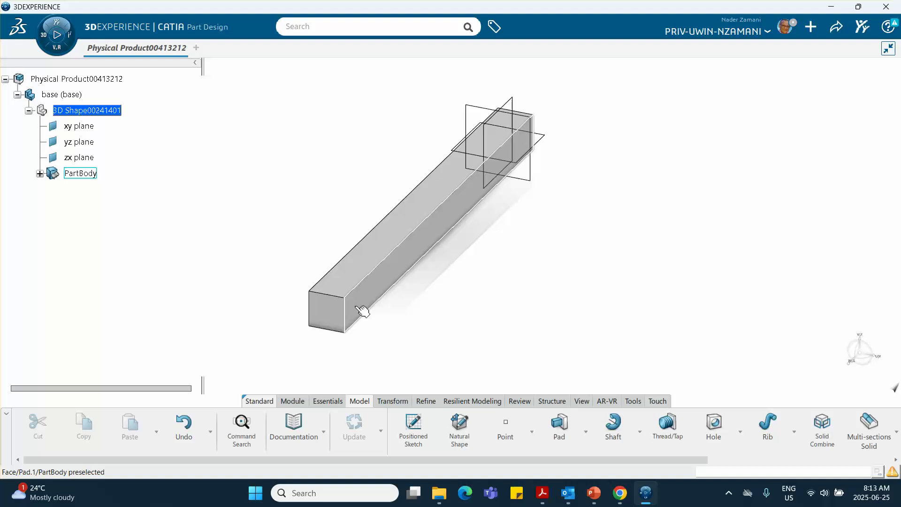
pyautogui.click(364, 310)
pyautogui.click(441, 273)
pyautogui.moveTo(257, 271)
pyautogui.mouseDown(button='middle')
pyautogui.moveTo(404, 296)
pyautogui.moveTo(500, 348)
pyautogui.mouseUp(button='middle')
pyautogui.click(555, 425)
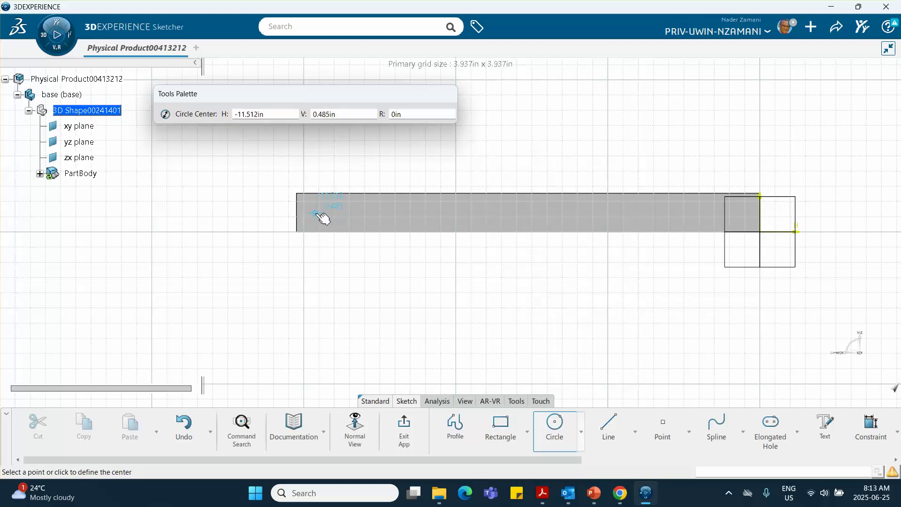
pyautogui.click(316, 213)
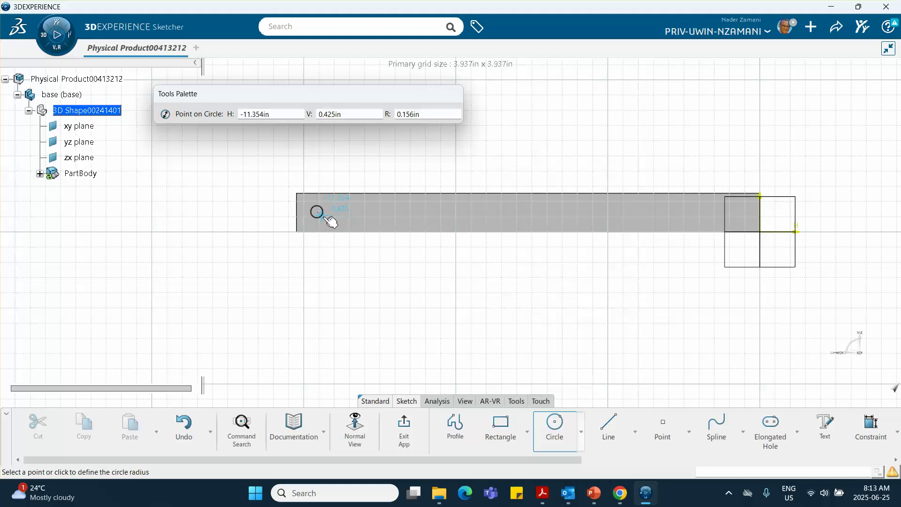
pyautogui.click(326, 216)
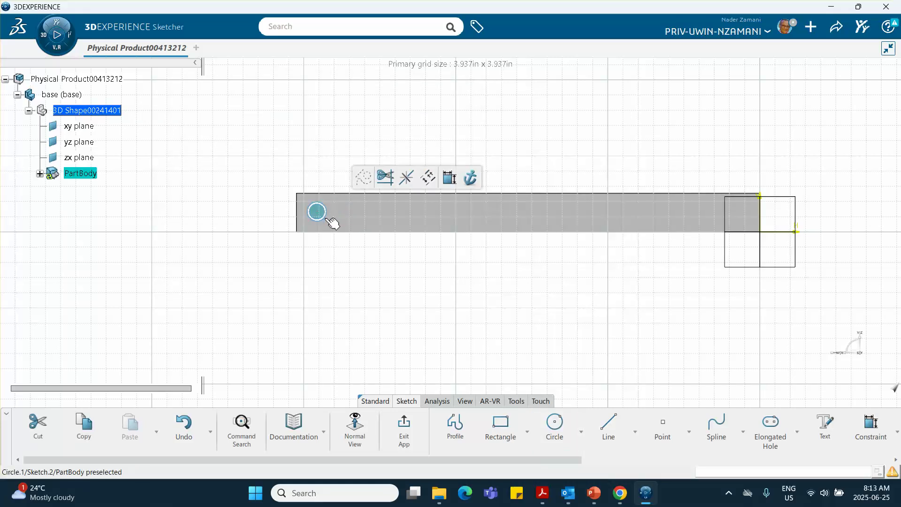
pyautogui.click(361, 316)
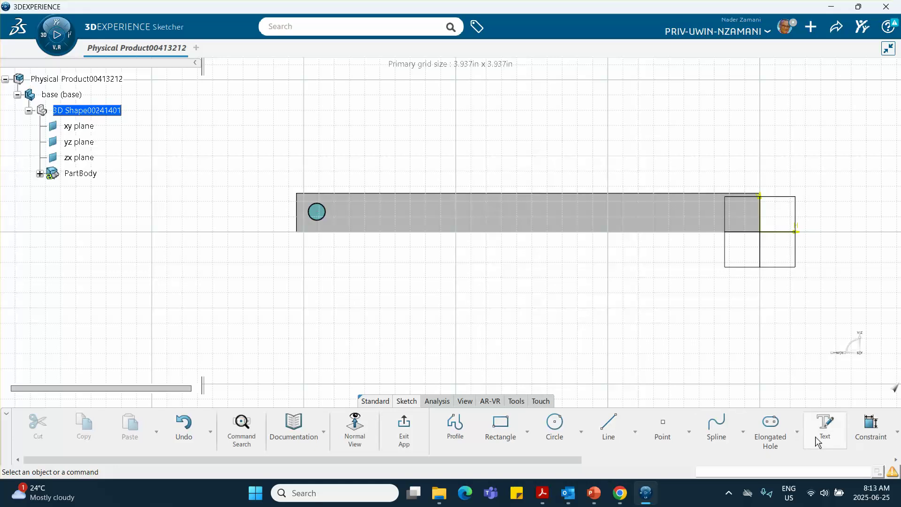
# - Constrain the circle's radius to 0.25 in
pyautogui.click(871, 426)
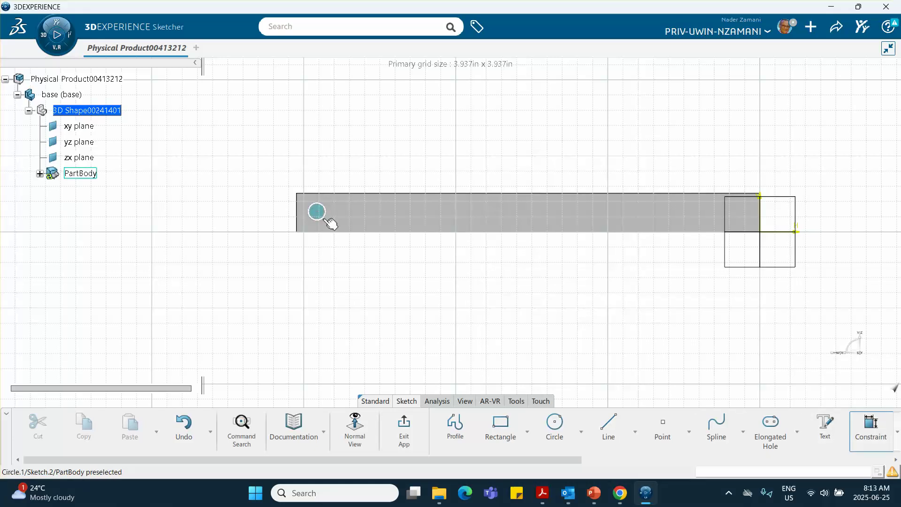
pyautogui.click(326, 217)
pyautogui.click(412, 294)
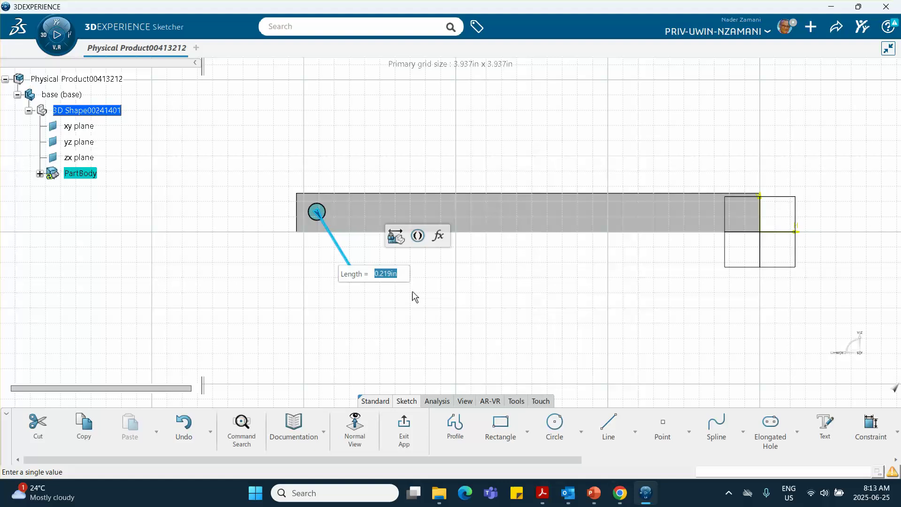
pyautogui.write('.2')
pyautogui.press('Return')
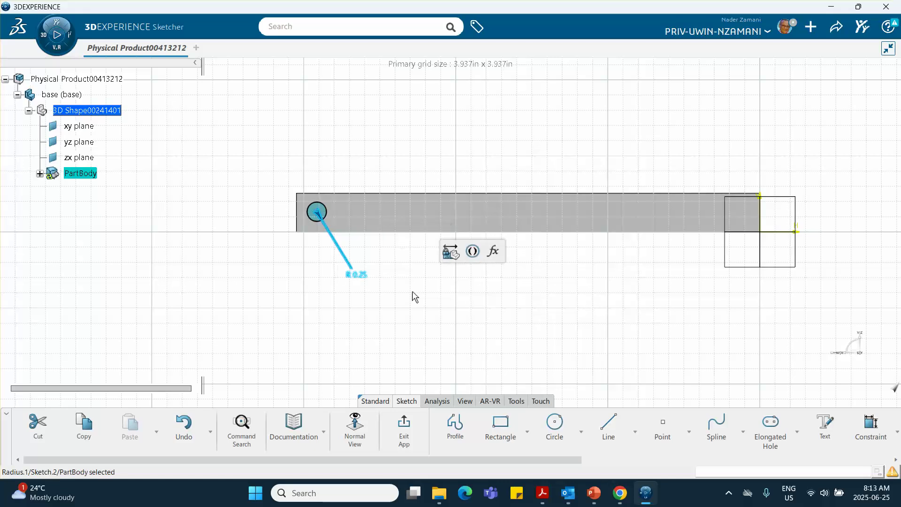
pyautogui.click(434, 320)
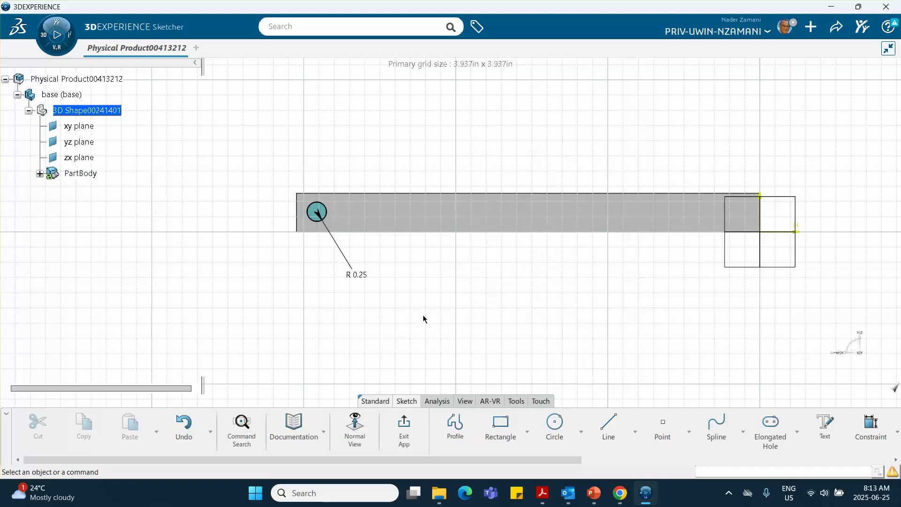
# - Leave the sketch and extrude the circle outward from the bar as a pin 0.5 in long
pyautogui.click(403, 428)
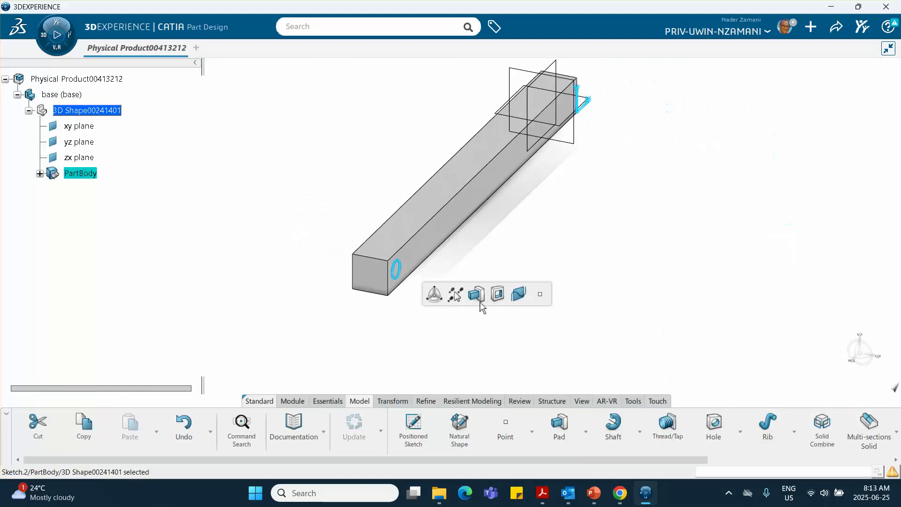
pyautogui.click(475, 294)
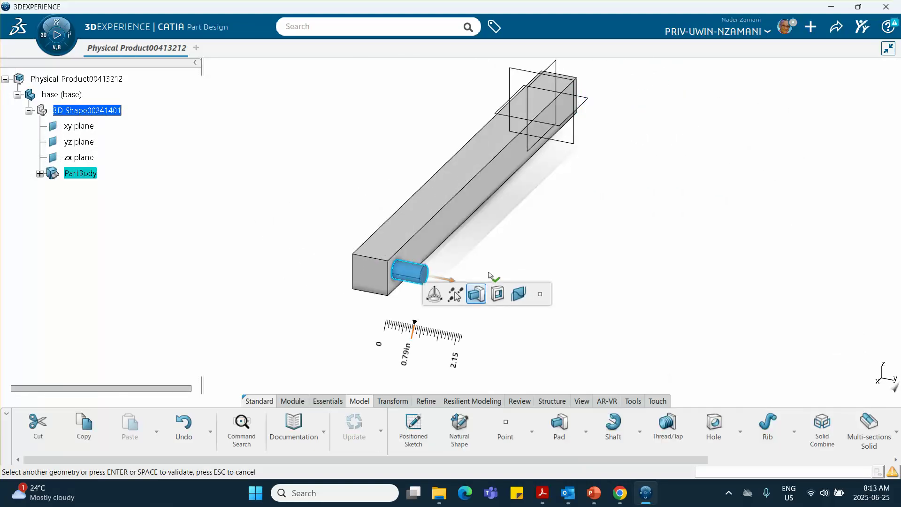
pyautogui.click(428, 343)
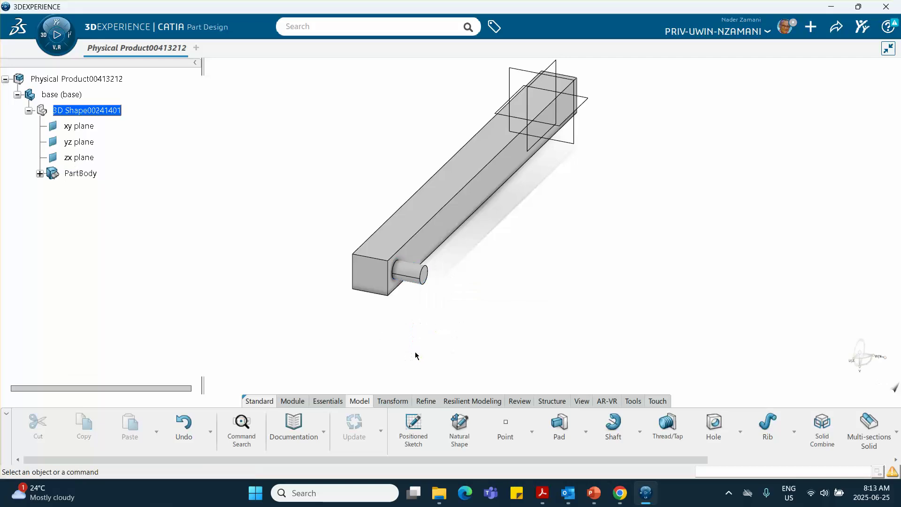
pyautogui.doubleClick(417, 276)
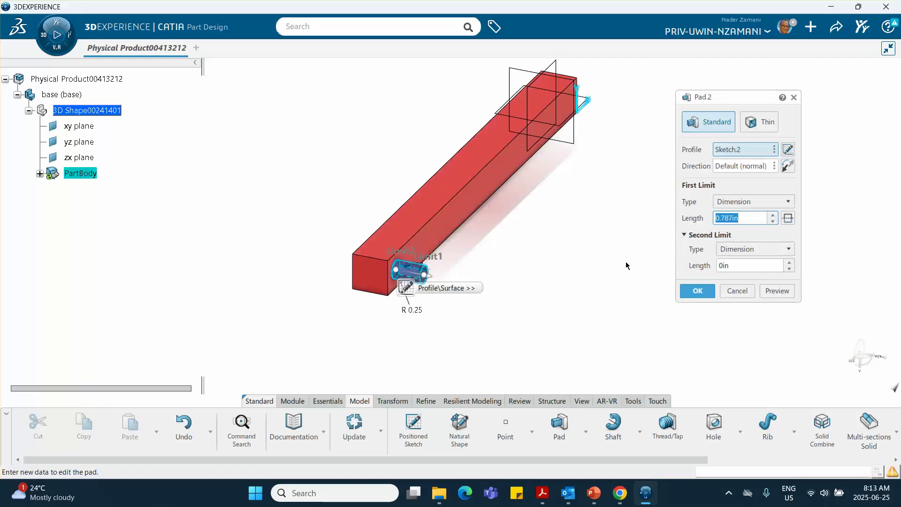
pyautogui.write('.5')
pyautogui.press('Return')
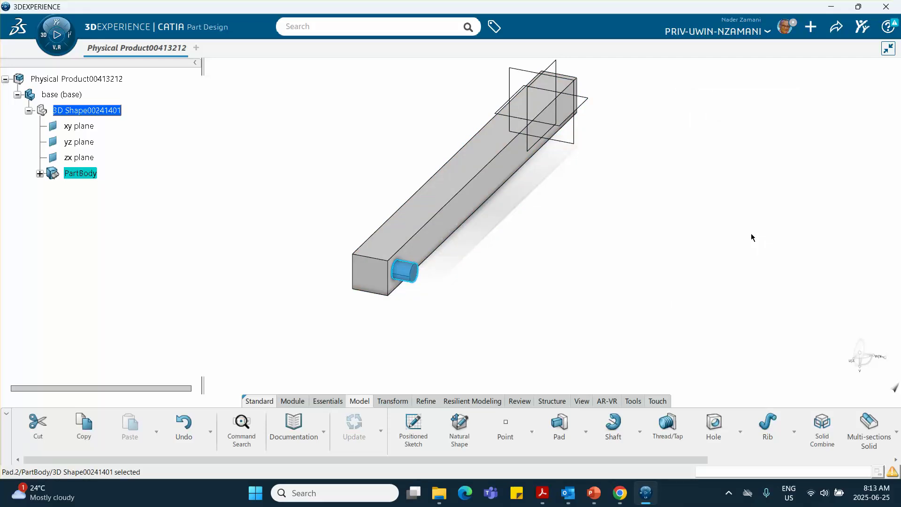
pyautogui.click(730, 237)
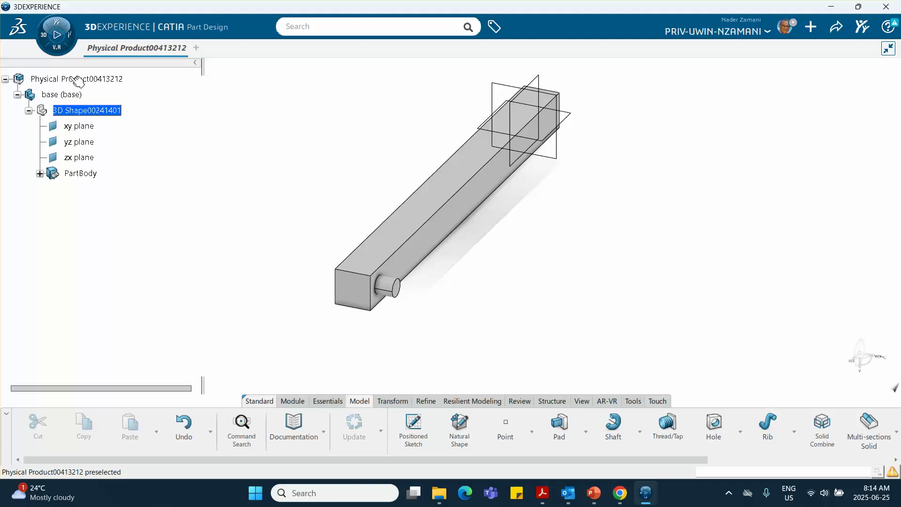
# - Activate the root product and insert a new 3D part into it
pyautogui.doubleClick(90, 79)
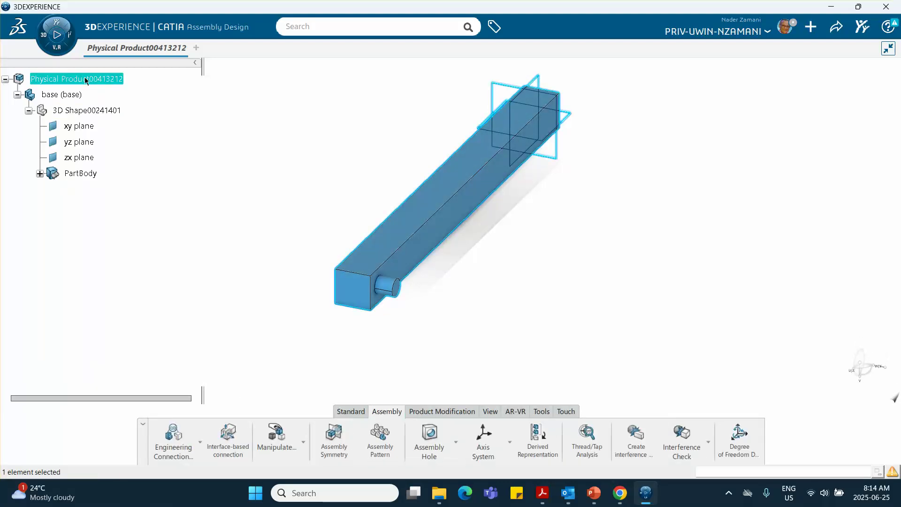
pyautogui.rightClick(86, 80)
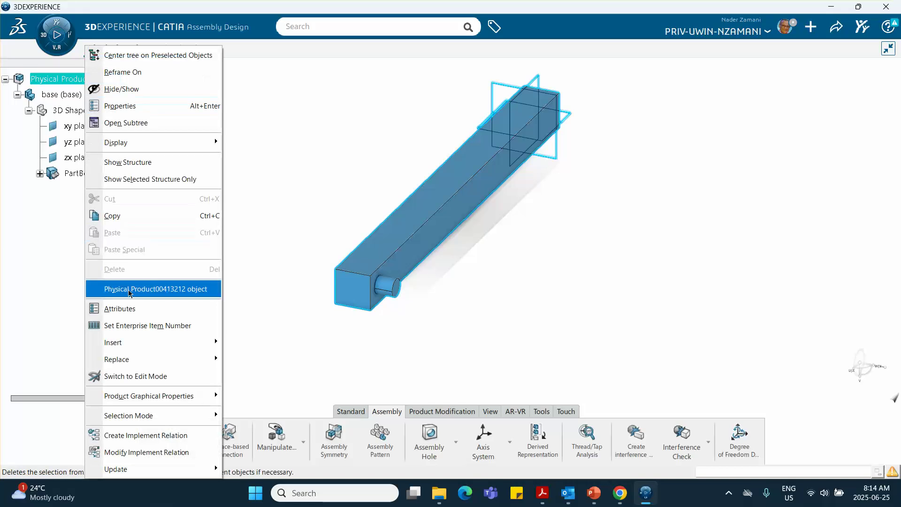
pyautogui.moveTo(143, 351)
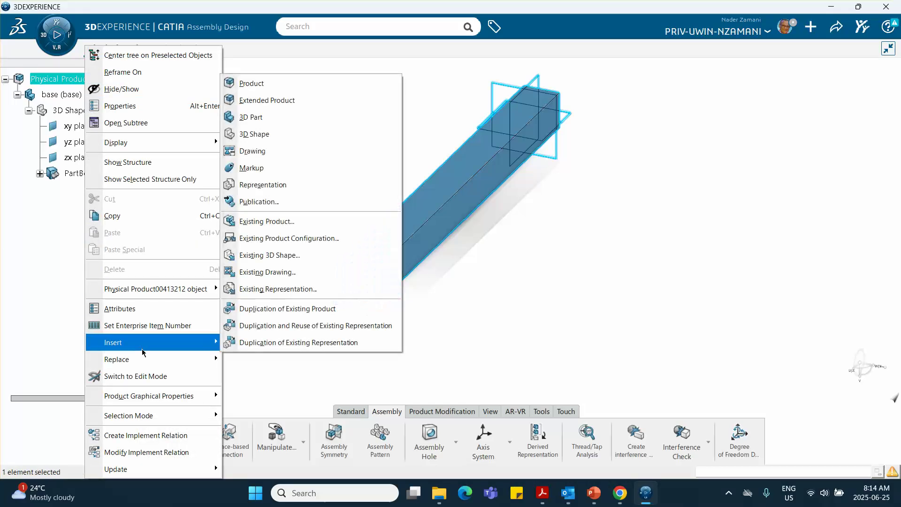
pyautogui.click(251, 117)
# - Set both the reference title and the instance title of the new part to crank
pyautogui.rightClick(86, 189)
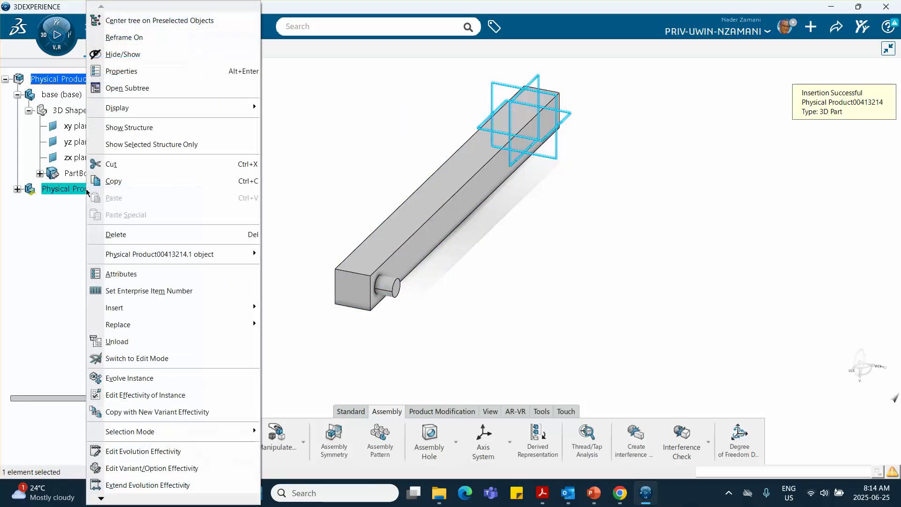
pyautogui.click(144, 71)
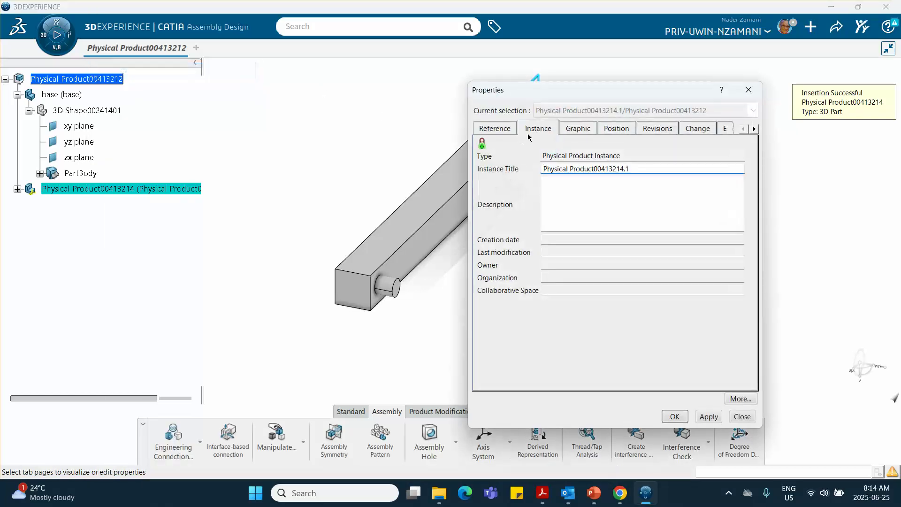
pyautogui.click(502, 127)
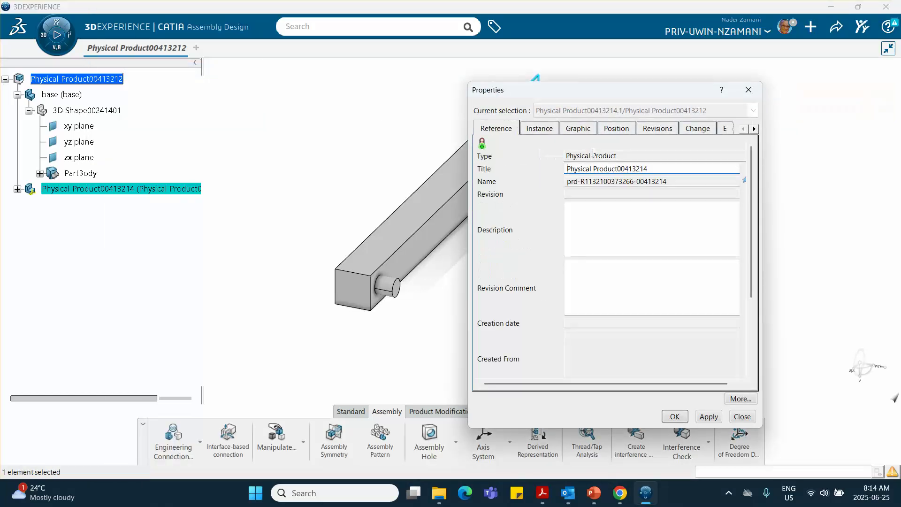
pyautogui.tripleClick(651, 168)
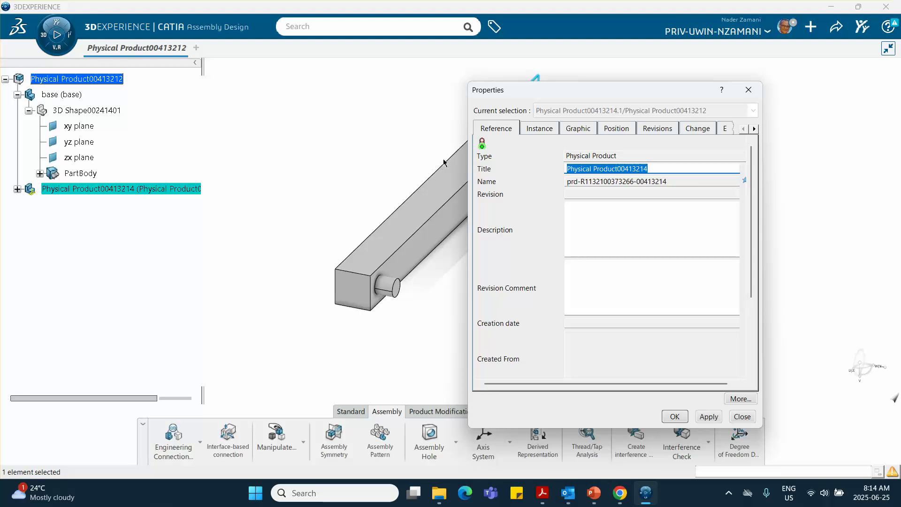
pyautogui.write('crank')
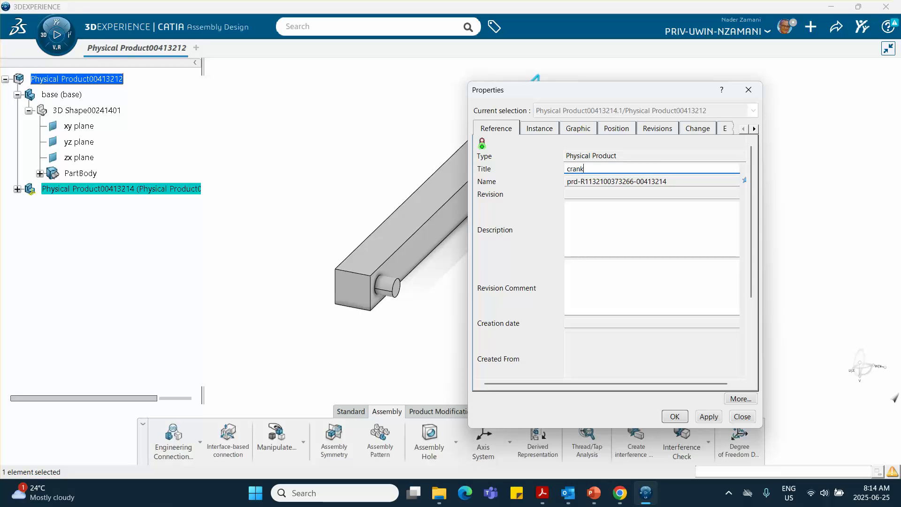
pyautogui.click(537, 132)
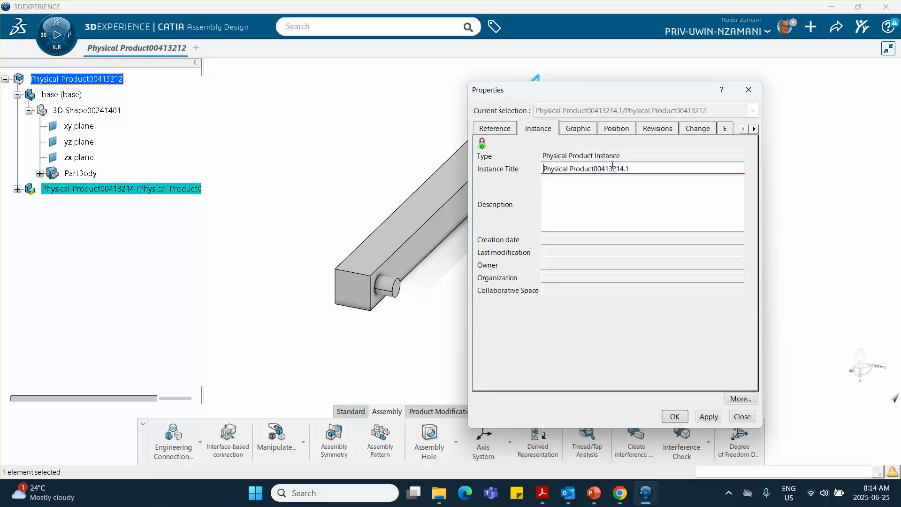
pyautogui.tripleClick(642, 169)
pyautogui.write('c')
pyautogui.click(685, 421)
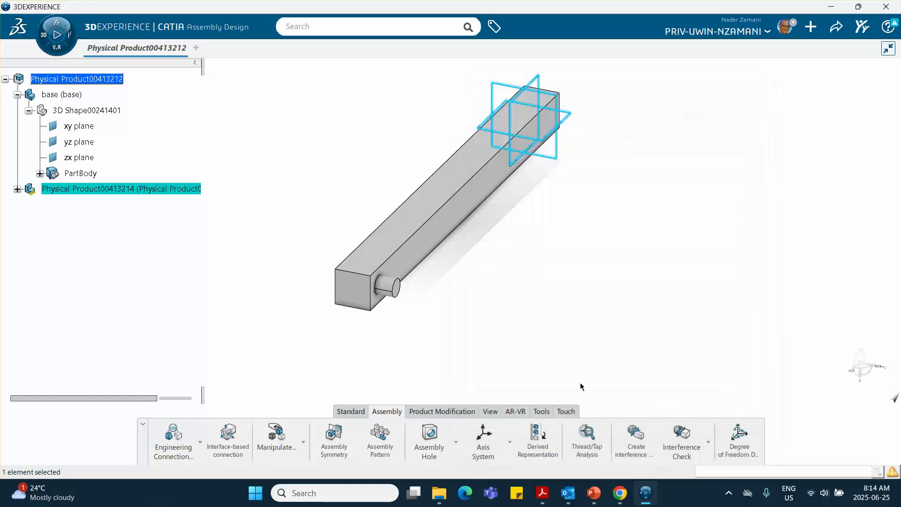
# - Open the crank's 3D shape for editing and start a sketch on the base's side face that carries the pin
pyautogui.click(17, 189)
pyautogui.doubleClick(82, 205)
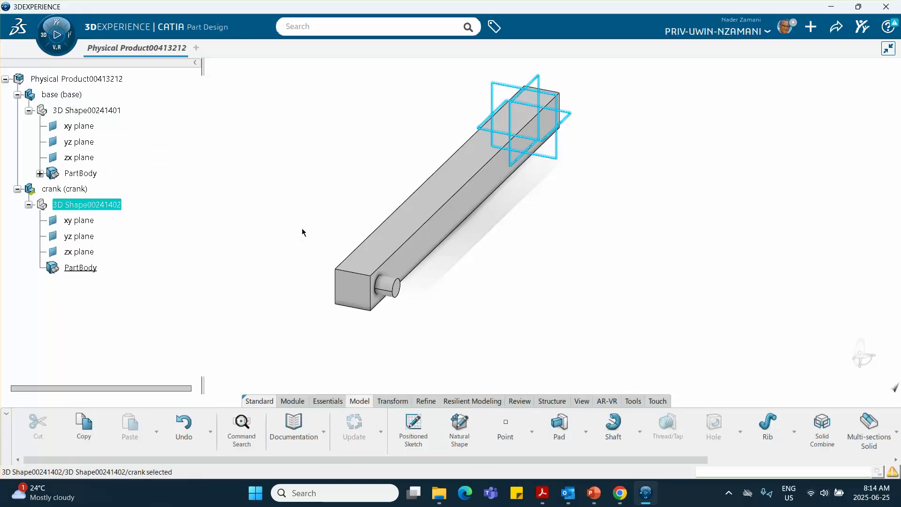
pyautogui.moveTo(244, 236); pyautogui.dragTo(298, 191, button='middle')
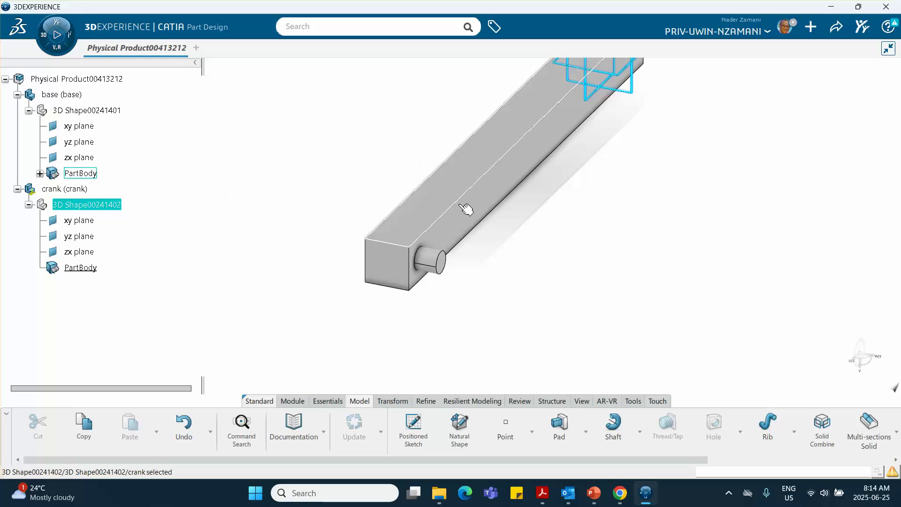
pyautogui.click(465, 224)
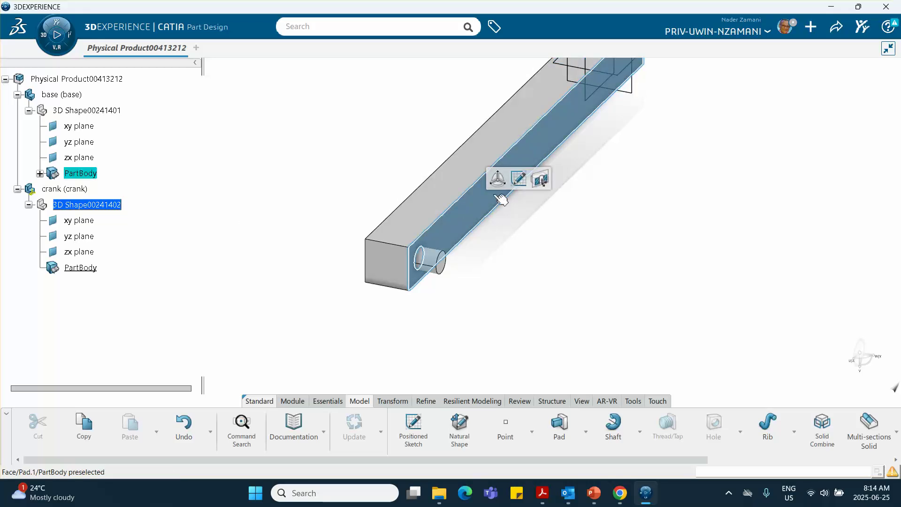
pyautogui.click(518, 178)
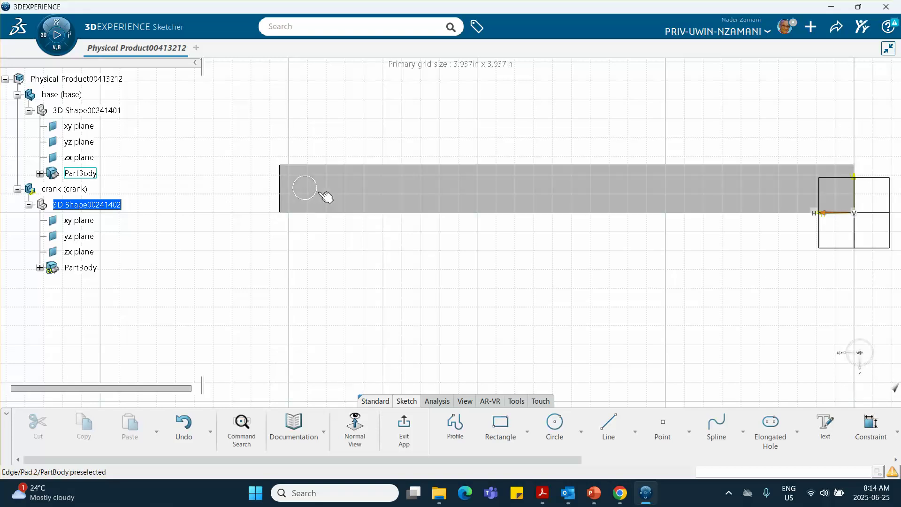
# - Project the circular edge of the base's pin onto the crank's sketch plane
pyautogui.moveTo(516, 114); pyautogui.dragTo(472, 200, button='middle')
pyautogui.scroll(-7, 723, 429)
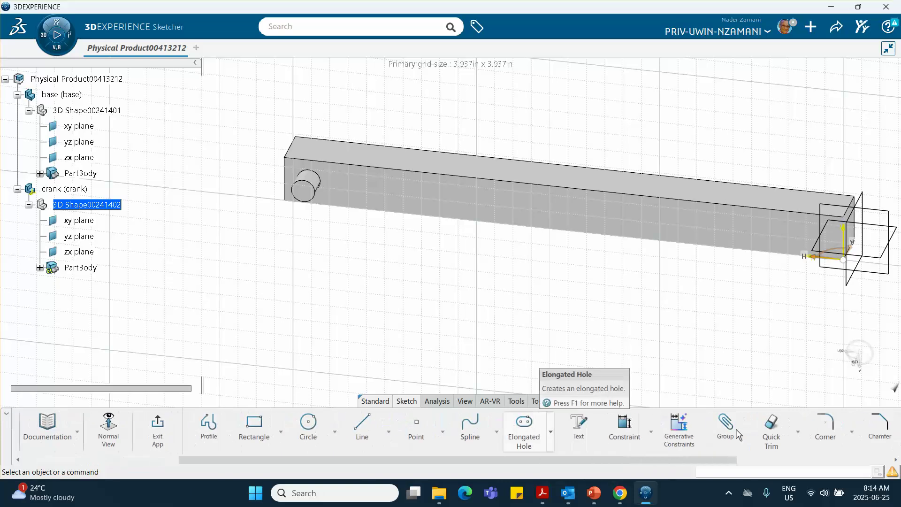
pyautogui.scroll(-1, 708, 429)
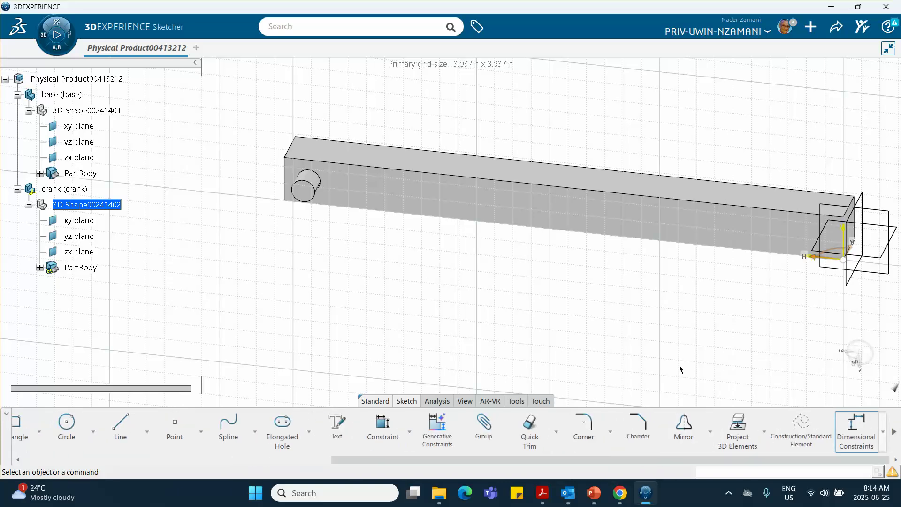
pyautogui.click(737, 429)
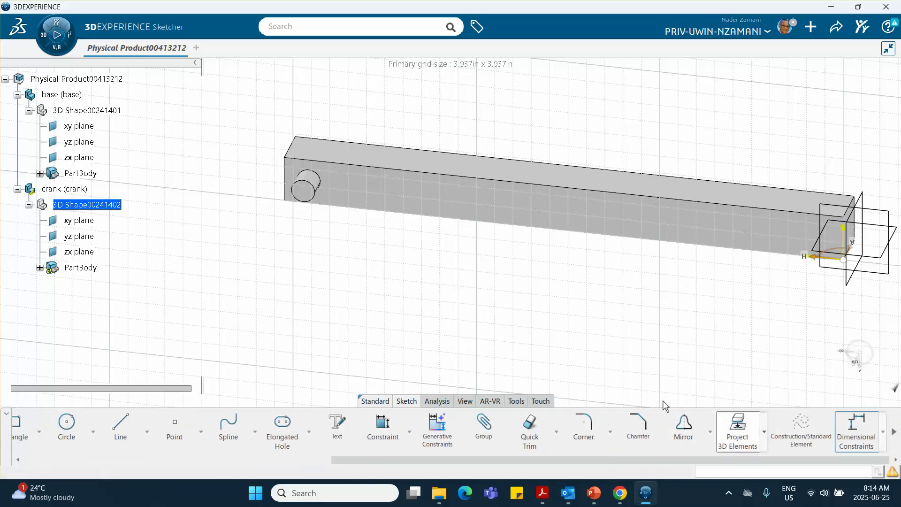
pyautogui.click(315, 202)
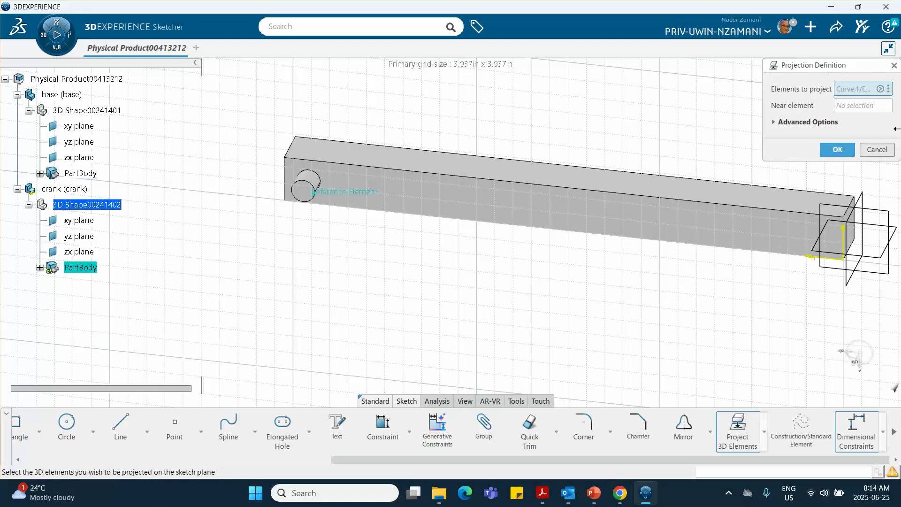
pyautogui.click(838, 150)
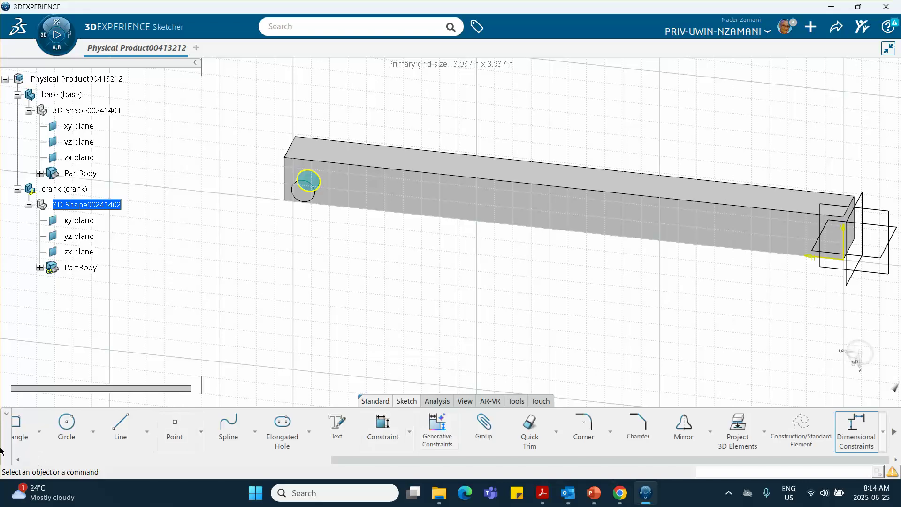
# - Sketch a closed, slanted round-ended link profile enclosing the projected circle, with an upper side about 2.6 in long and a far-end radius about 0.3 in
pyautogui.scroll(1, 156, 442)
pyautogui.scroll(5, 156, 442)
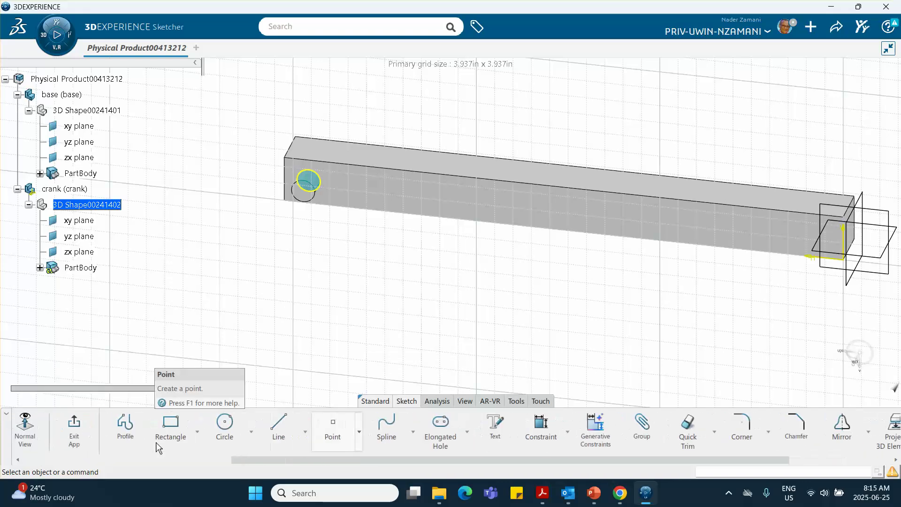
pyautogui.click(95, 425)
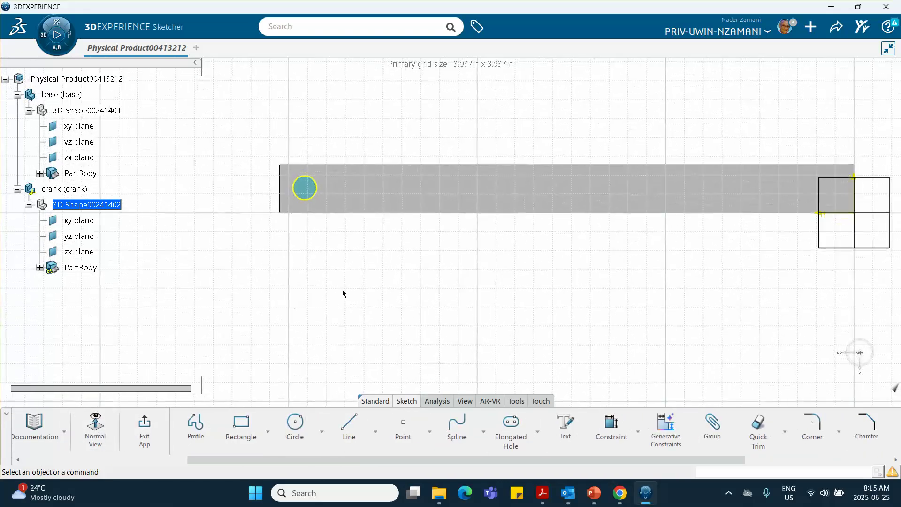
pyautogui.moveTo(314, 335)
pyautogui.mouseDown(button='middle')
pyautogui.moveTo(318, 368)
pyautogui.moveTo(339, 330)
pyautogui.moveTo(390, 338)
pyautogui.mouseUp(button='middle')
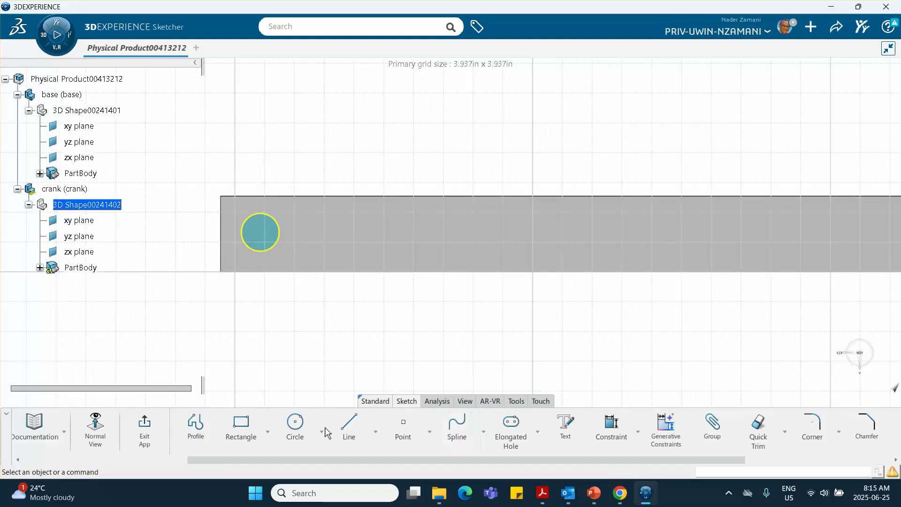
pyautogui.click(195, 427)
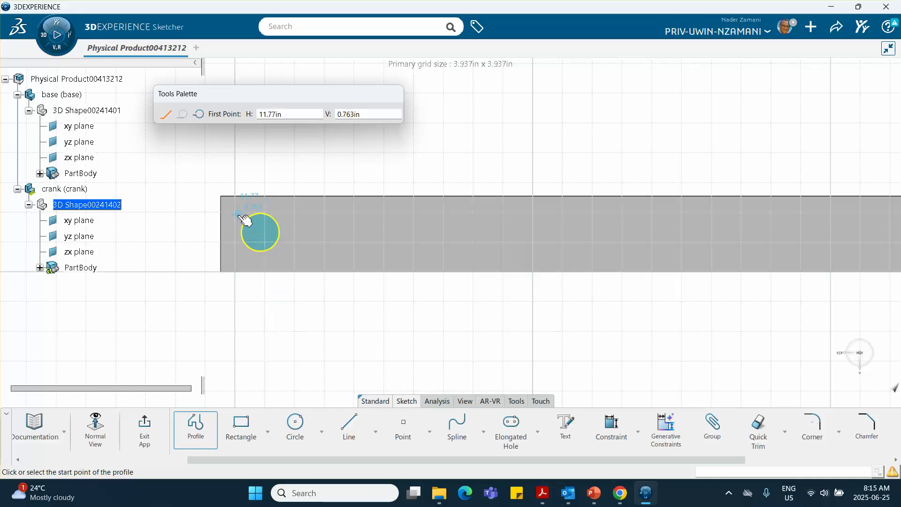
pyautogui.click(237, 213)
pyautogui.moveTo(352, 201); pyautogui.dragTo(319, 225, button='middle')
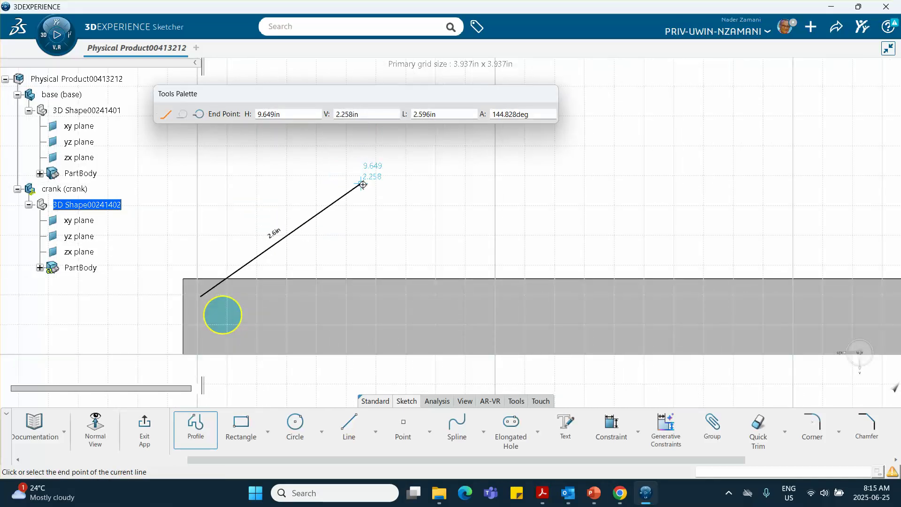
pyautogui.moveTo(366, 180); pyautogui.dragTo(393, 211)
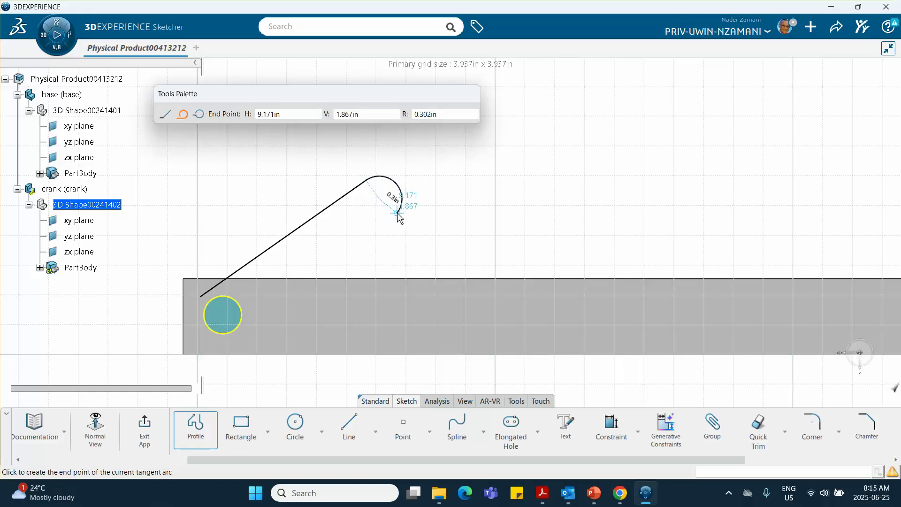
pyautogui.click(394, 218)
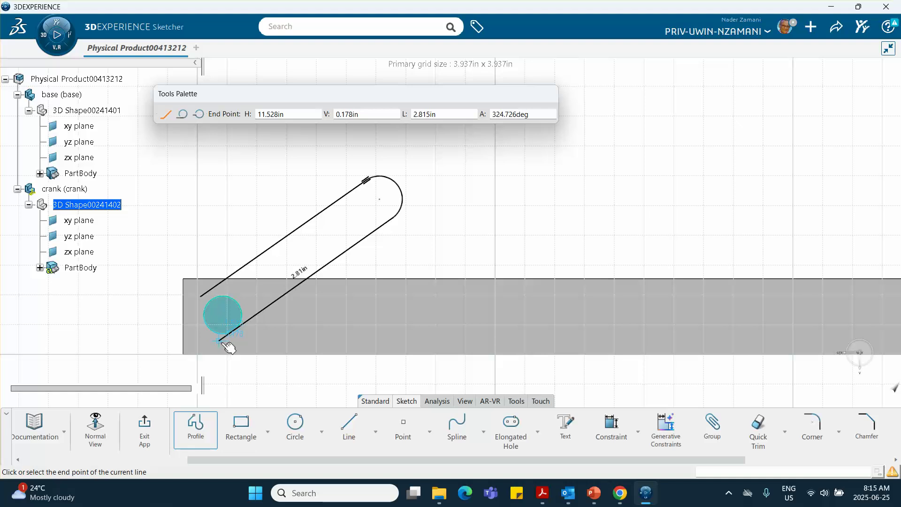
pyautogui.moveTo(229, 344); pyautogui.dragTo(206, 335)
pyautogui.click(200, 296)
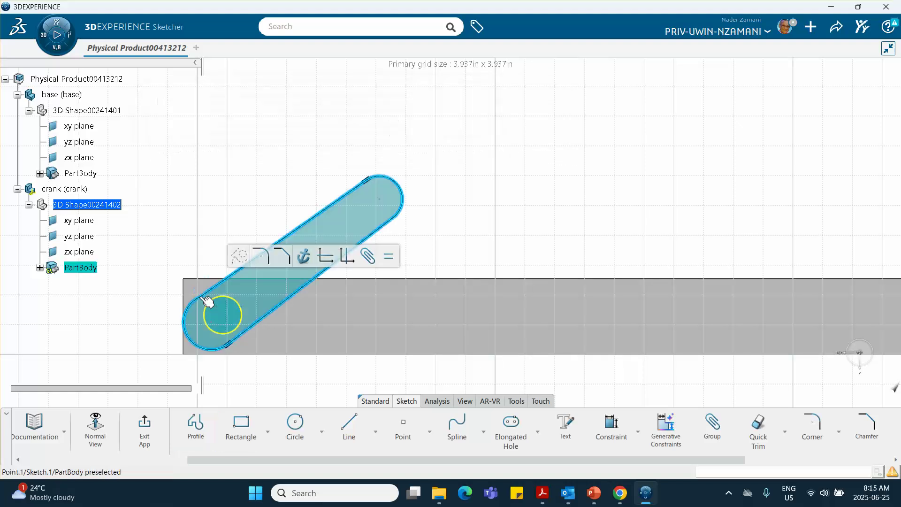
pyautogui.click(212, 188)
# - Constrain the link's lower end arc to be concentric with the projected pin circle
pyautogui.scroll(2, 222, 164)
pyautogui.moveTo(222, 164); pyautogui.dragTo(384, 117, button='middle')
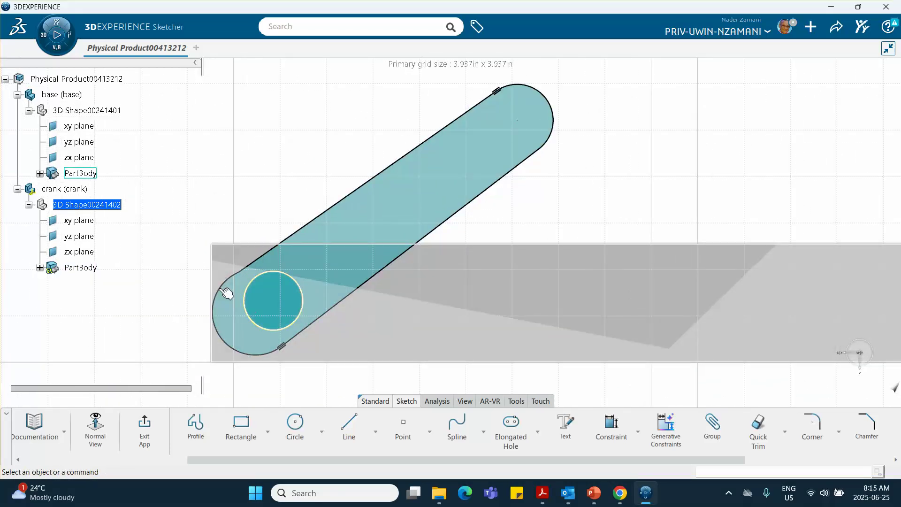
pyautogui.click(227, 294)
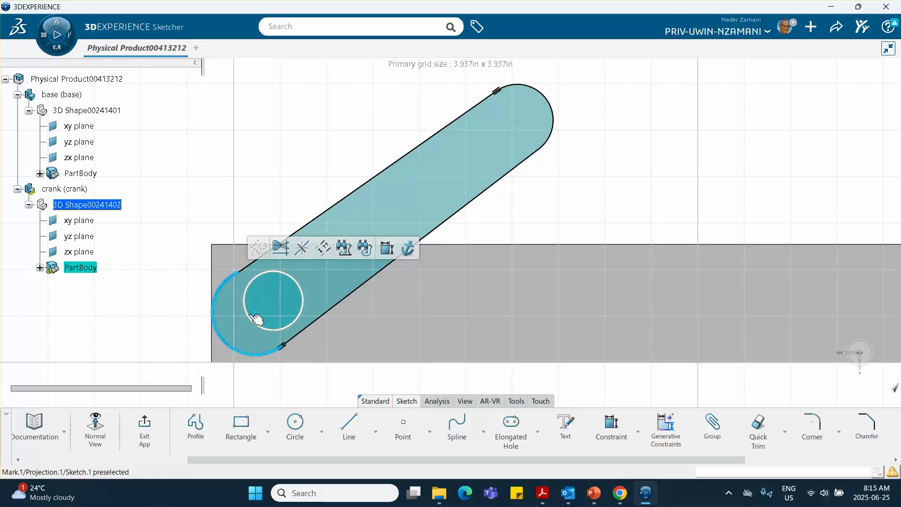
pyautogui.click(256, 319)
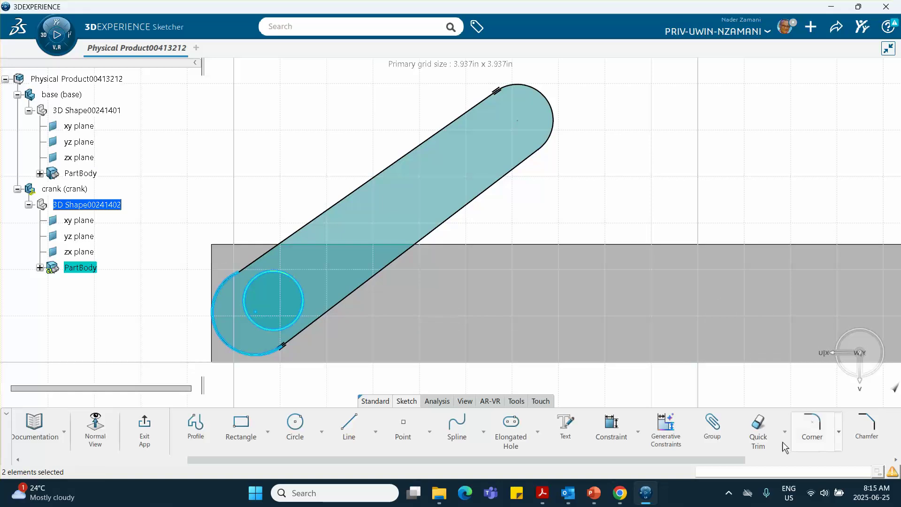
pyautogui.click(637, 433)
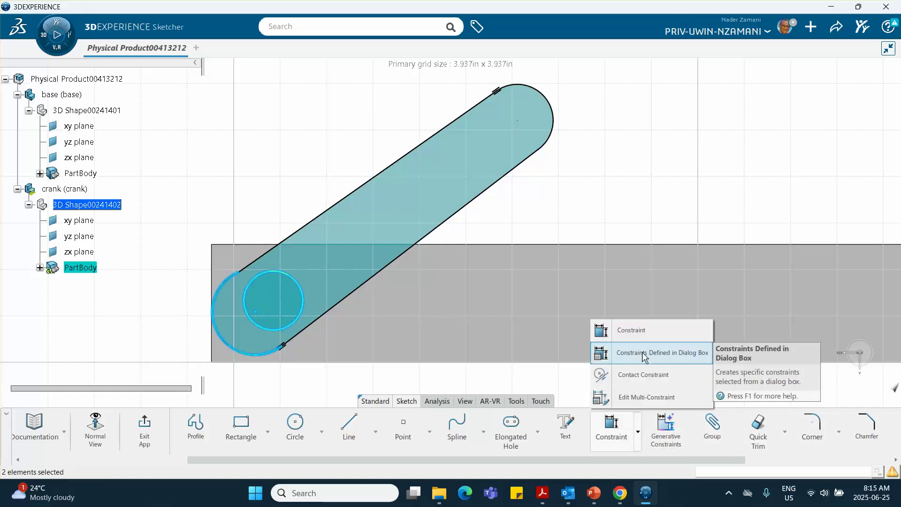
pyautogui.click(644, 358)
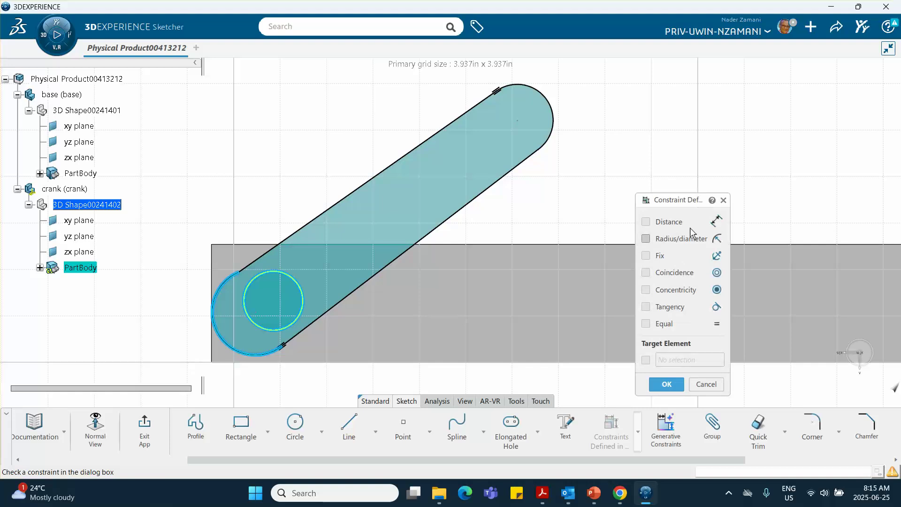
pyautogui.click(646, 290)
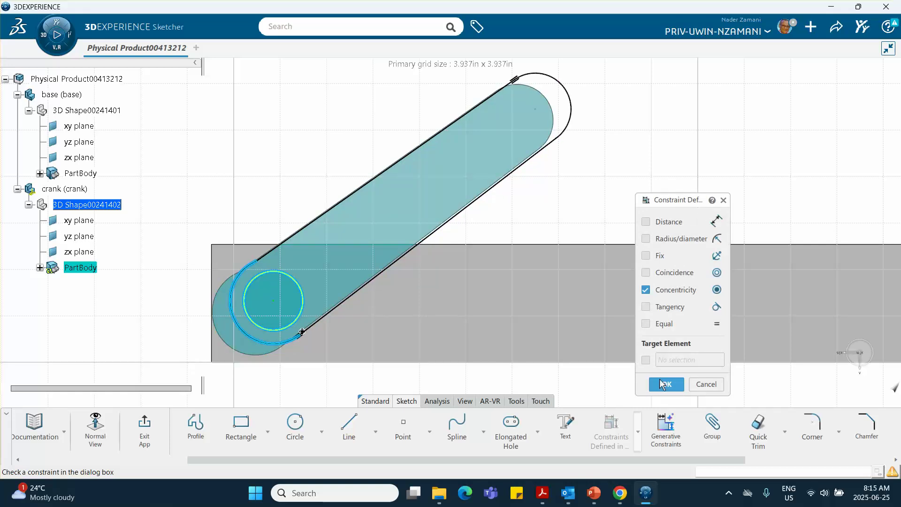
pyautogui.click(666, 384)
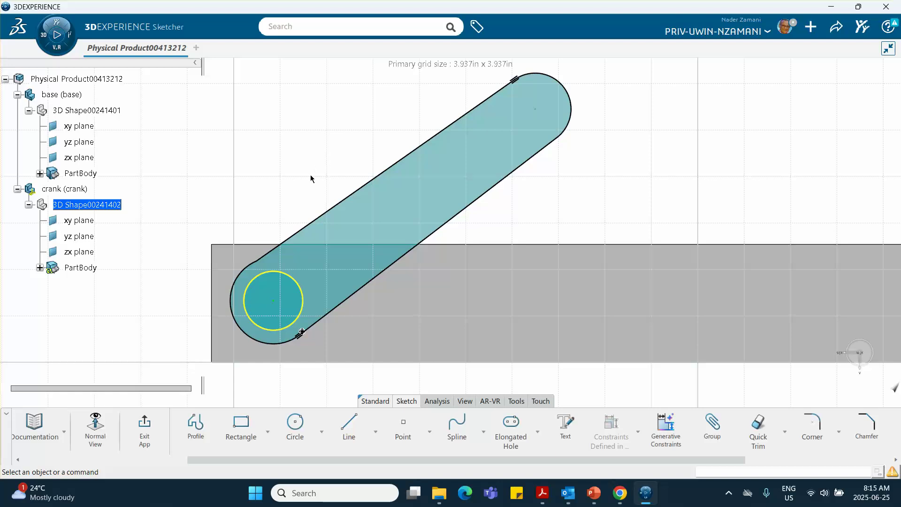
# - Apply a parallelism constraint between the two long straight sides of the link profile
pyautogui.click(237, 277)
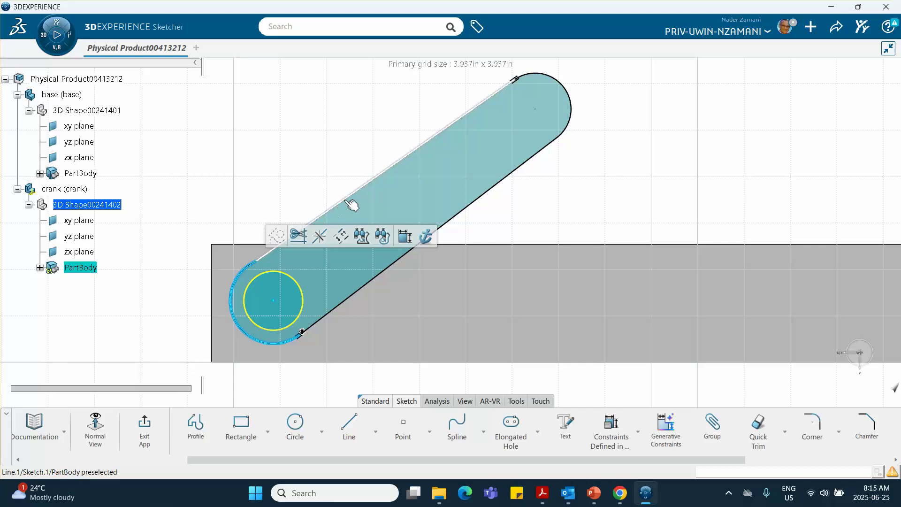
pyautogui.click(460, 220)
pyautogui.click(413, 160)
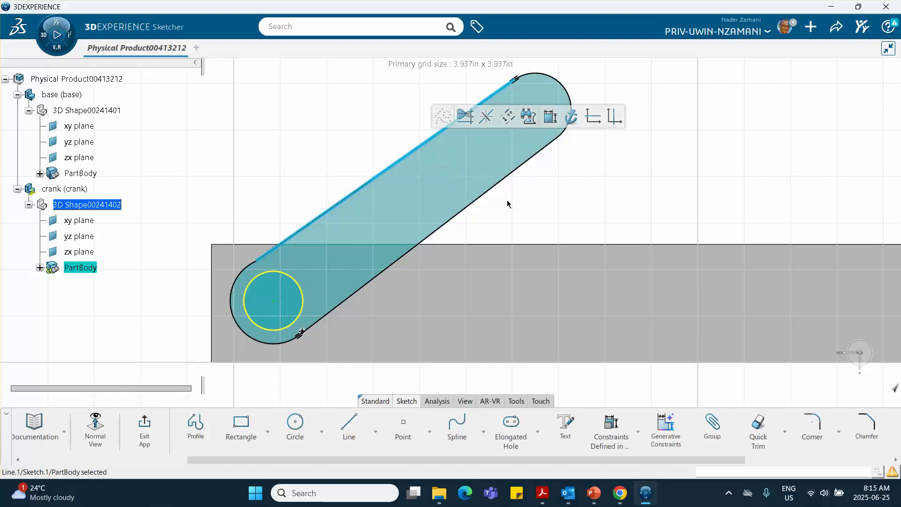
pyautogui.keyDown('ctrl'); pyautogui.click(483, 193); pyautogui.keyUp('ctrl')
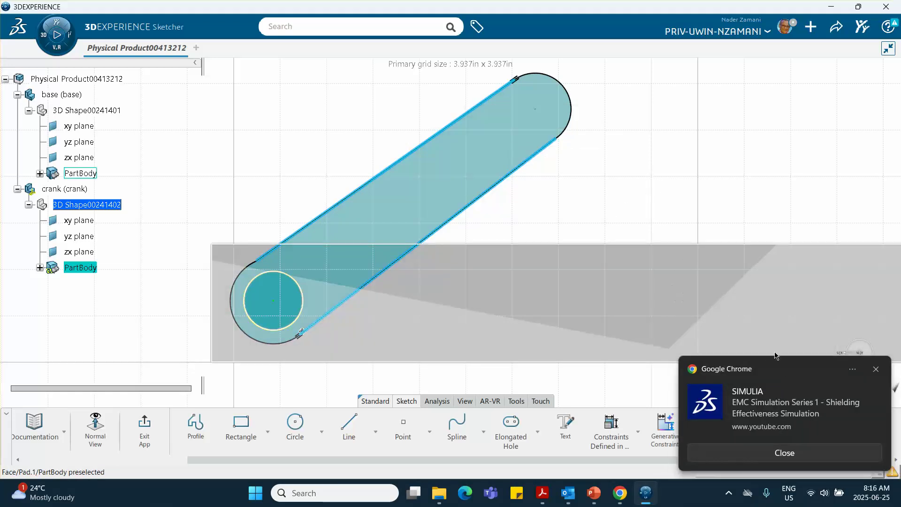
pyautogui.click(876, 370)
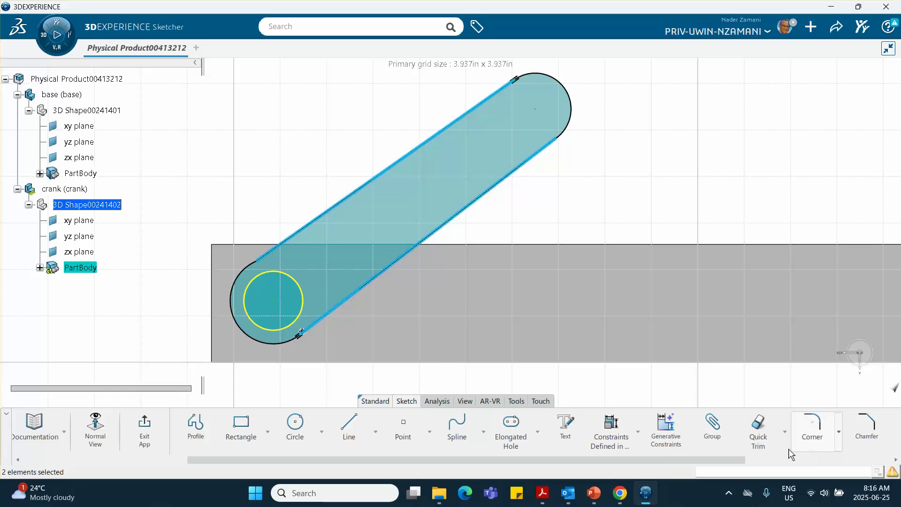
pyautogui.click(638, 431)
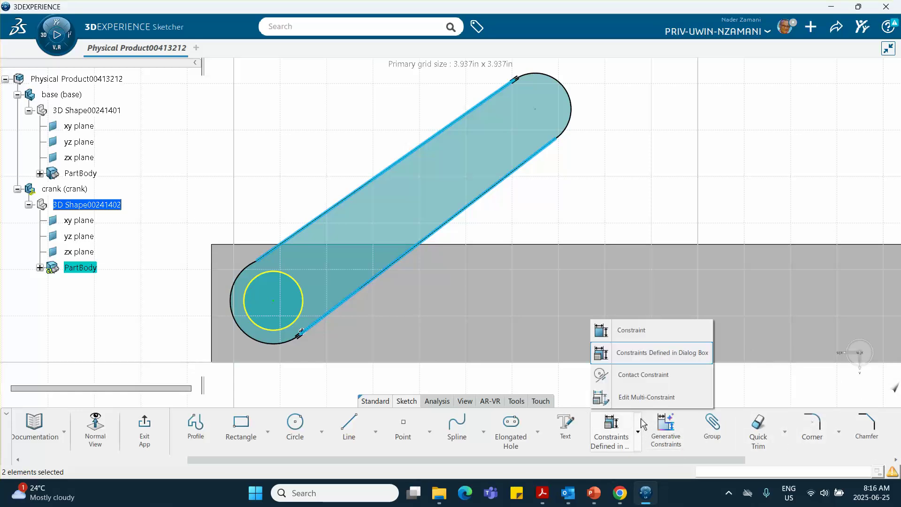
pyautogui.click(639, 354)
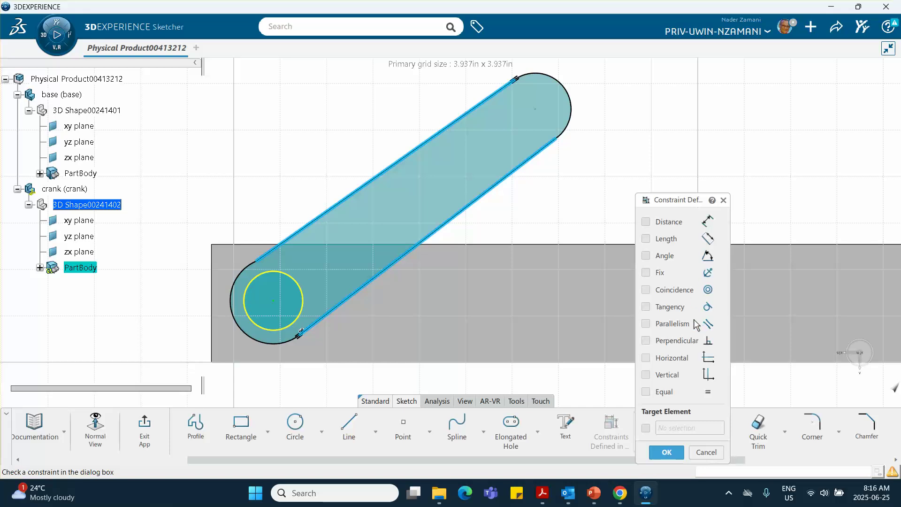
pyautogui.click(647, 325)
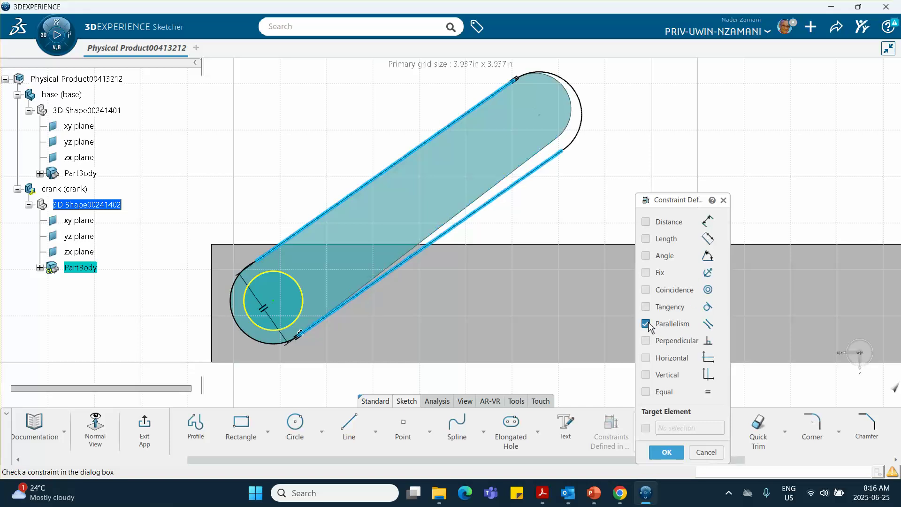
pyautogui.click(666, 451)
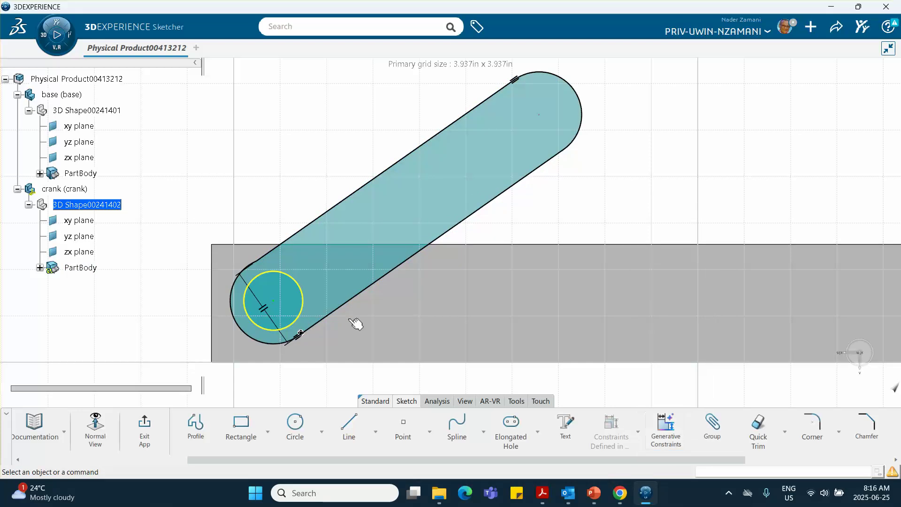
# - Make the arc around the pin circle tangent to the upper straight side of the link profile
pyautogui.moveTo(279, 219)
pyautogui.mouseDown(button='middle')
pyautogui.moveTo(320, 167)
pyautogui.moveTo(286, 154)
pyautogui.mouseUp(button='middle')
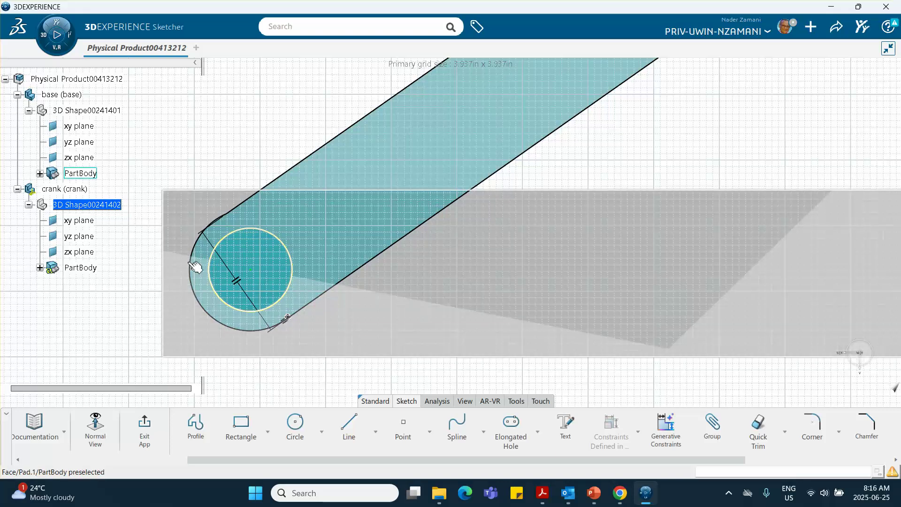
pyautogui.click(192, 269)
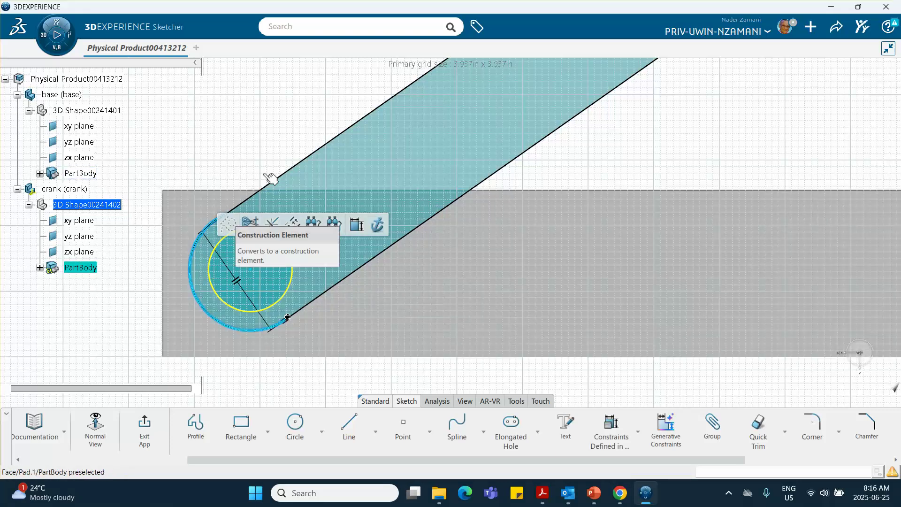
pyautogui.keyDown('ctrl'); pyautogui.click(309, 156); pyautogui.keyUp('ctrl')
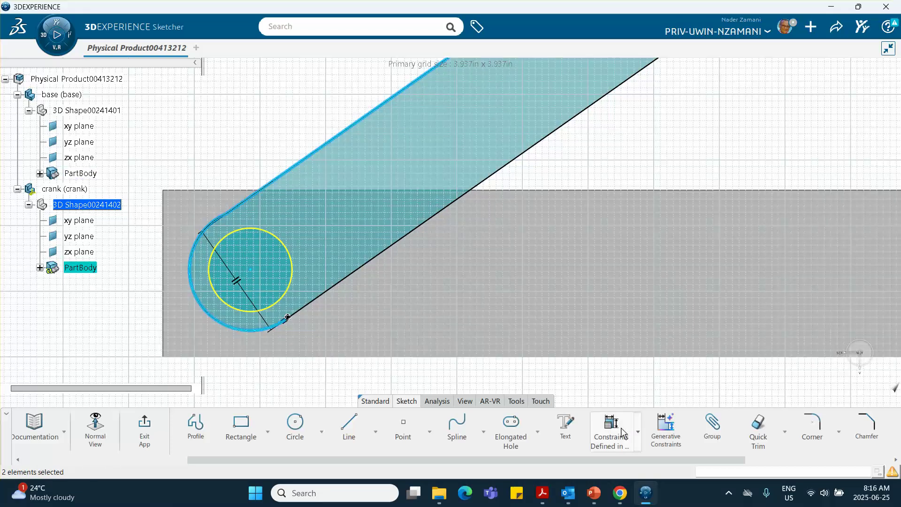
pyautogui.click(638, 432)
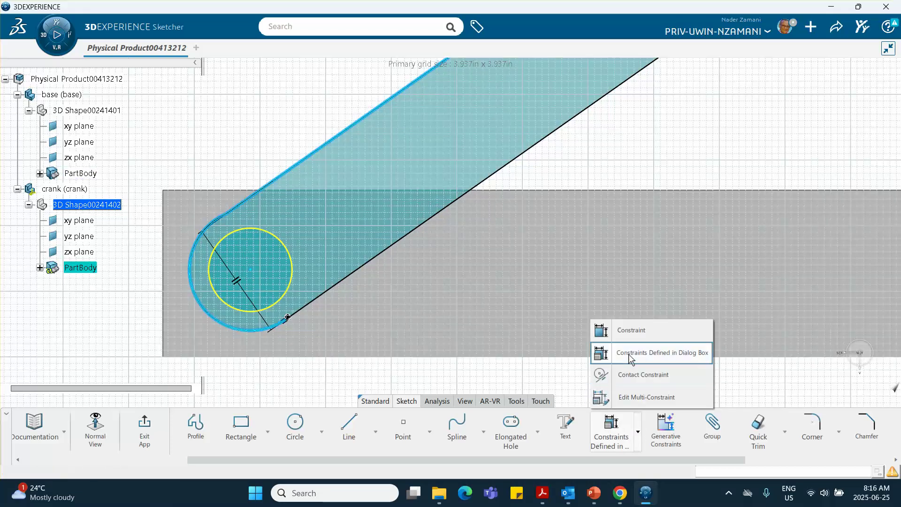
pyautogui.click(605, 351)
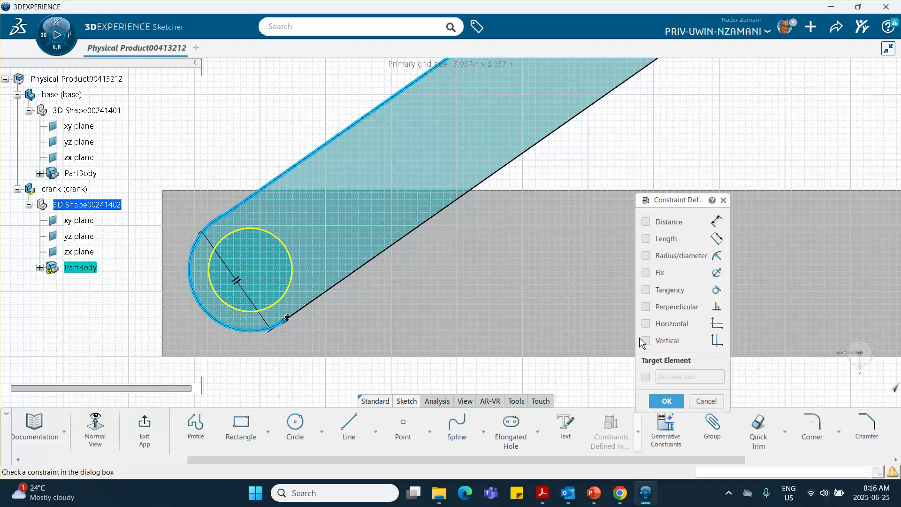
pyautogui.click(646, 290)
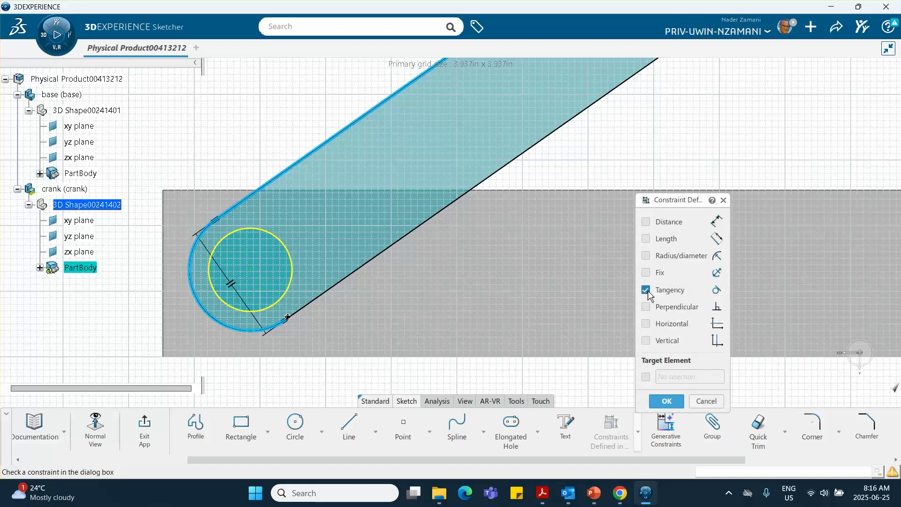
pyautogui.click(670, 404)
pyautogui.moveTo(633, 175); pyautogui.dragTo(631, 230, button='middle')
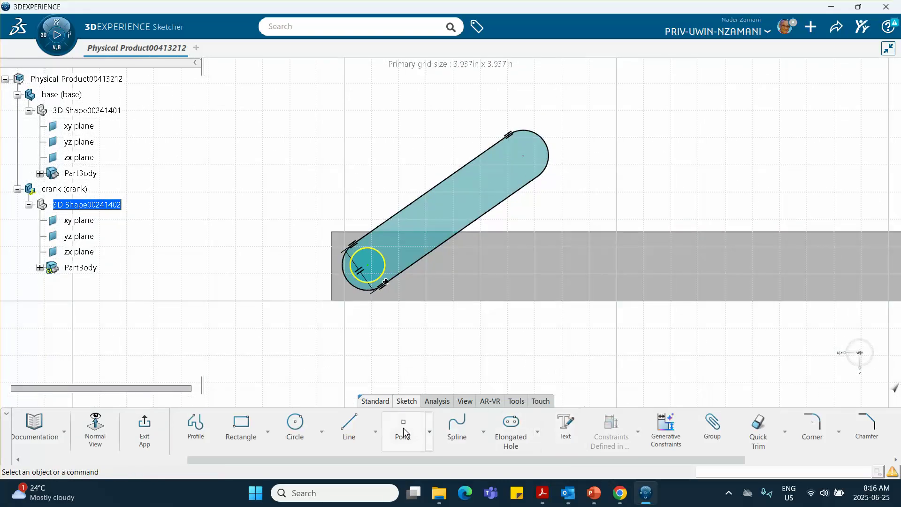
# - Sketch a circle of about 0.18 in radius centred on the arc at the link's upper end
pyautogui.click(295, 425)
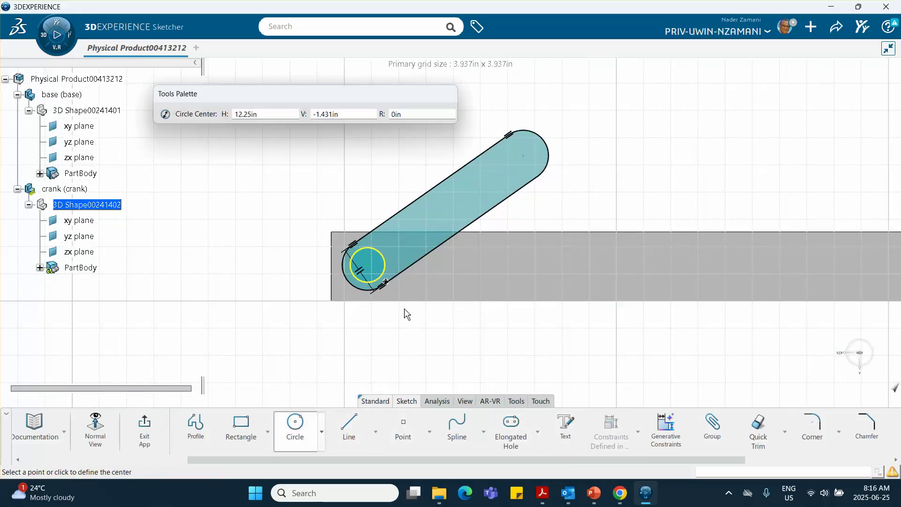
pyautogui.click(524, 155)
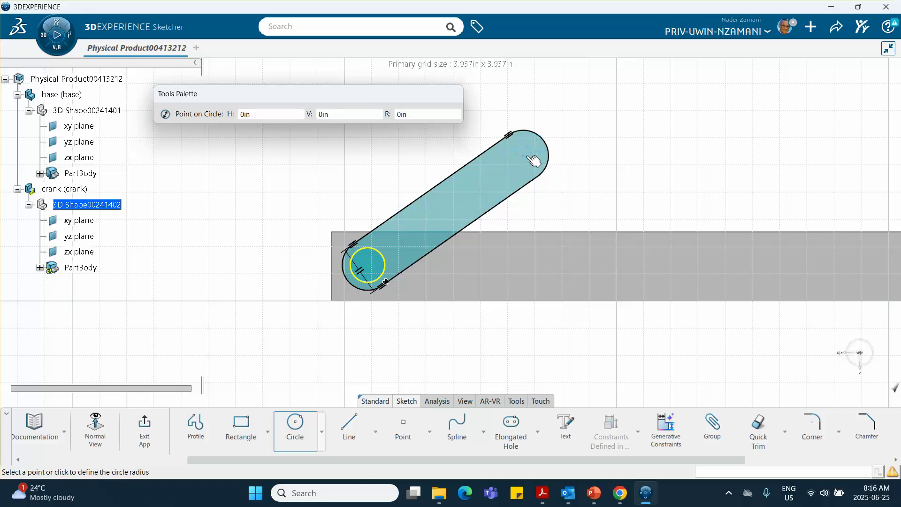
pyautogui.click(536, 161)
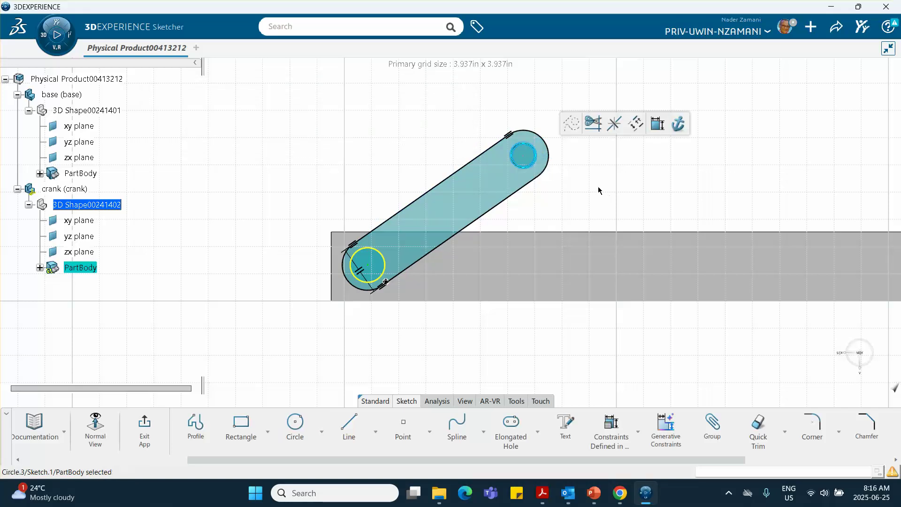
pyautogui.click(598, 187)
# - Dimension the radius of the circle at the link's upper end and set it to 0.25 in
pyautogui.moveTo(598, 187); pyautogui.dragTo(582, 215, button='middle')
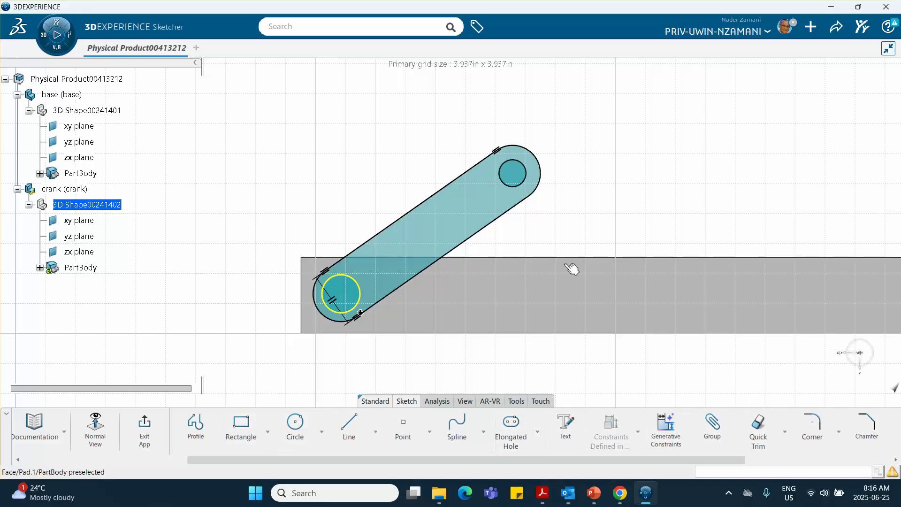
pyautogui.click(526, 166)
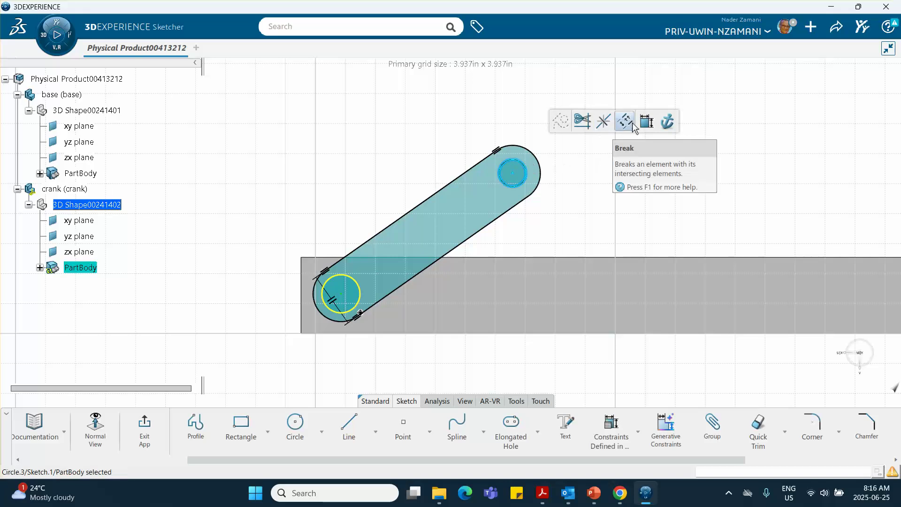
pyautogui.click(647, 121)
pyautogui.click(613, 150)
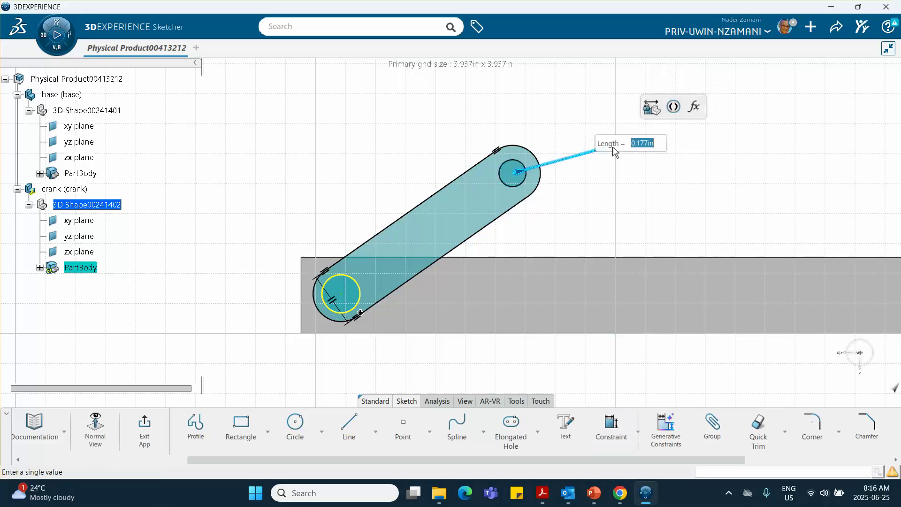
pyautogui.write('.25')
pyautogui.press('Return')
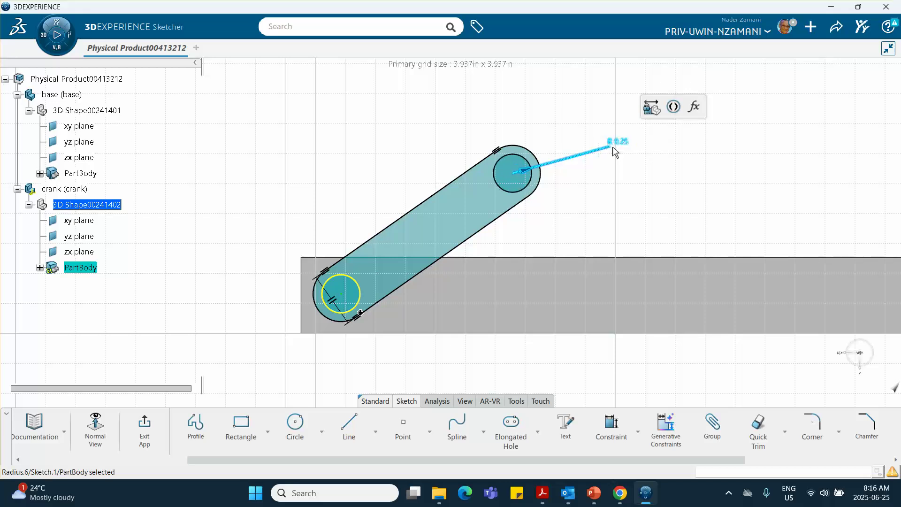
pyautogui.click(646, 199)
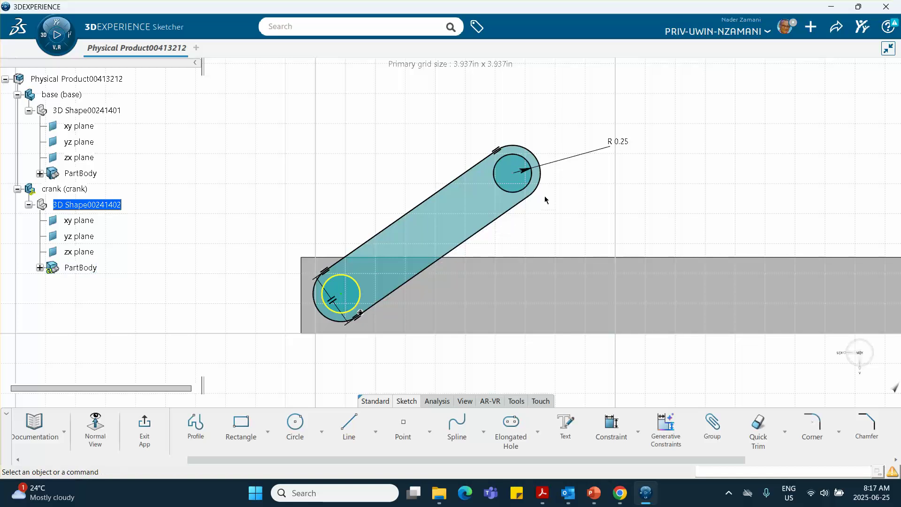
# - Make the link's lower straight side tangent to its upper end arc and exit the sketch
pyautogui.click(494, 225)
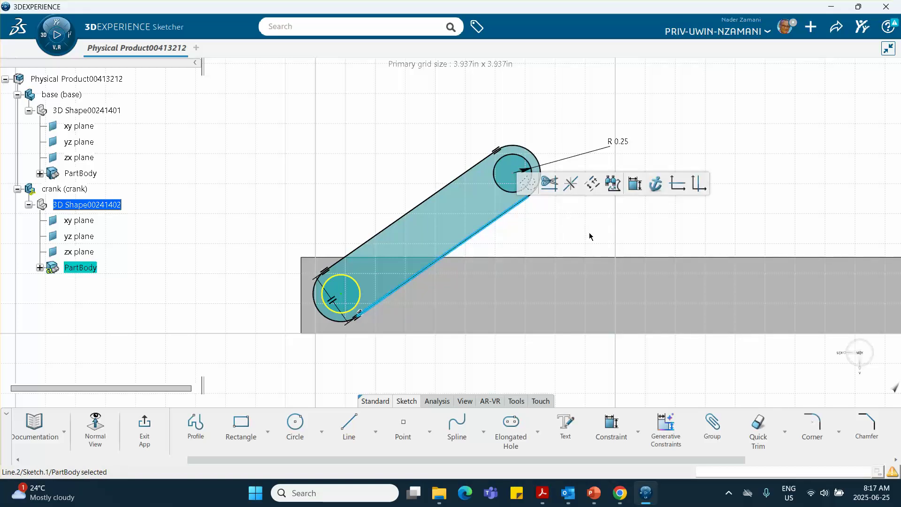
pyautogui.keyDown('ctrl'); pyautogui.click(540, 162); pyautogui.keyUp('ctrl')
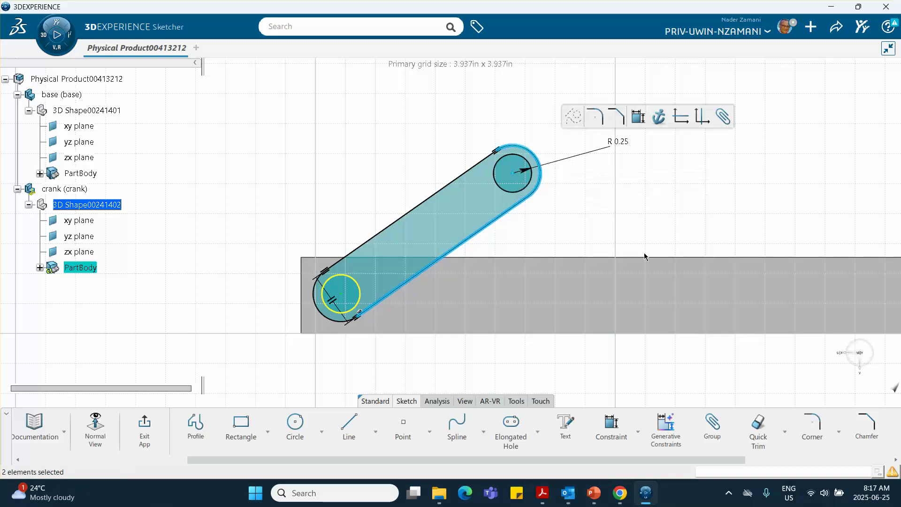
pyautogui.click(638, 433)
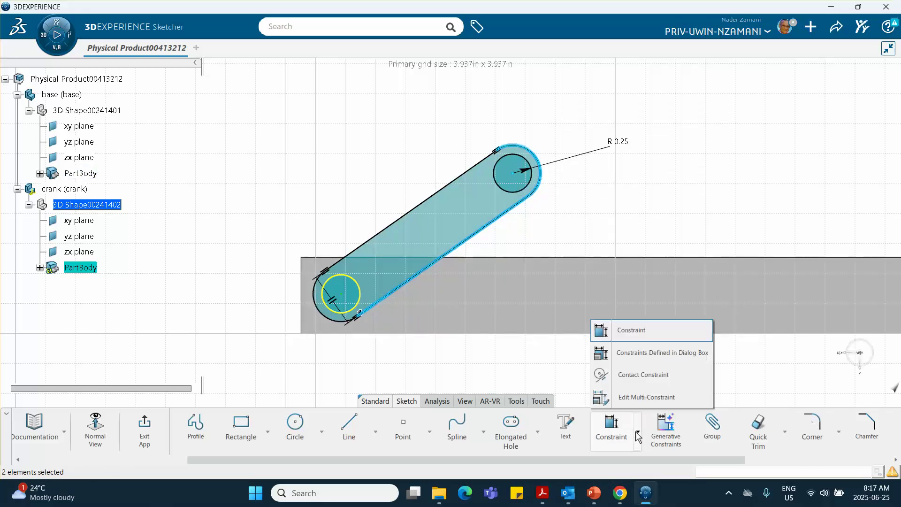
pyautogui.click(640, 353)
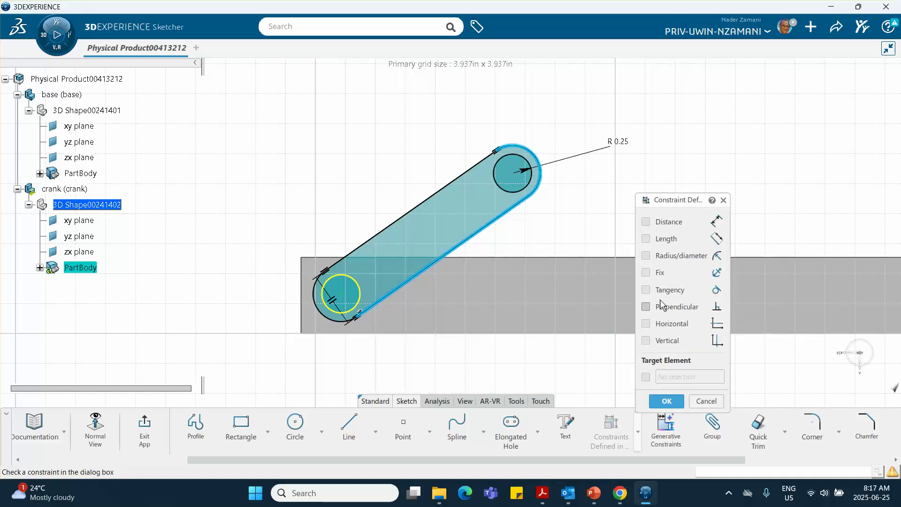
pyautogui.click(649, 290)
pyautogui.click(663, 401)
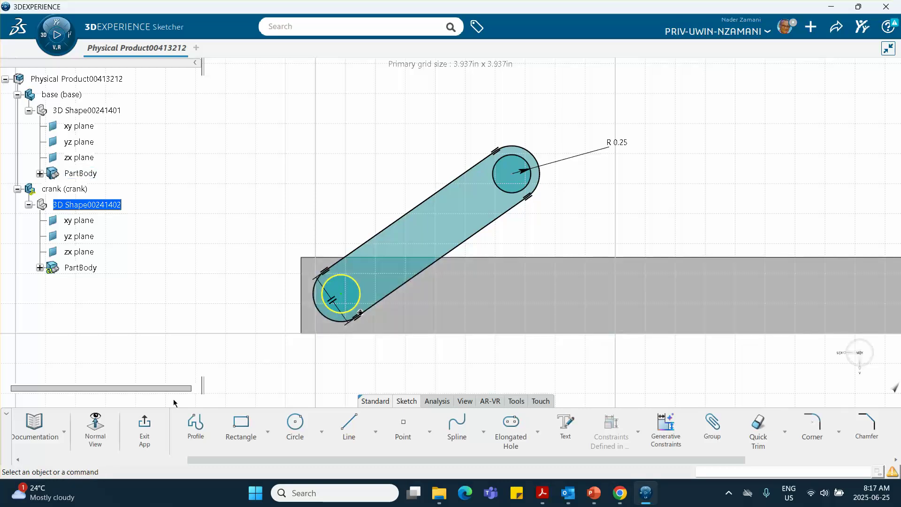
pyautogui.click(145, 428)
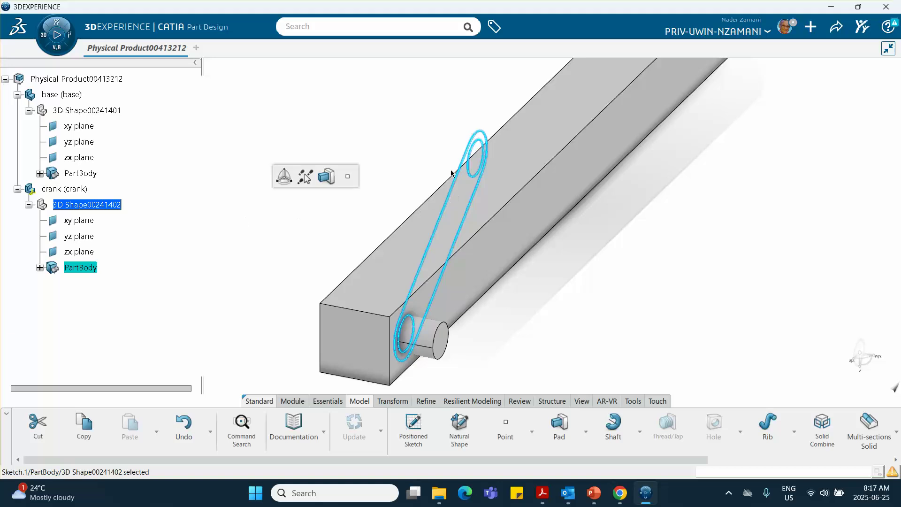
# - Reopen the crank sketch and set the distance between the centres of its two circles to 3.5 in
pyautogui.doubleClick(472, 150)
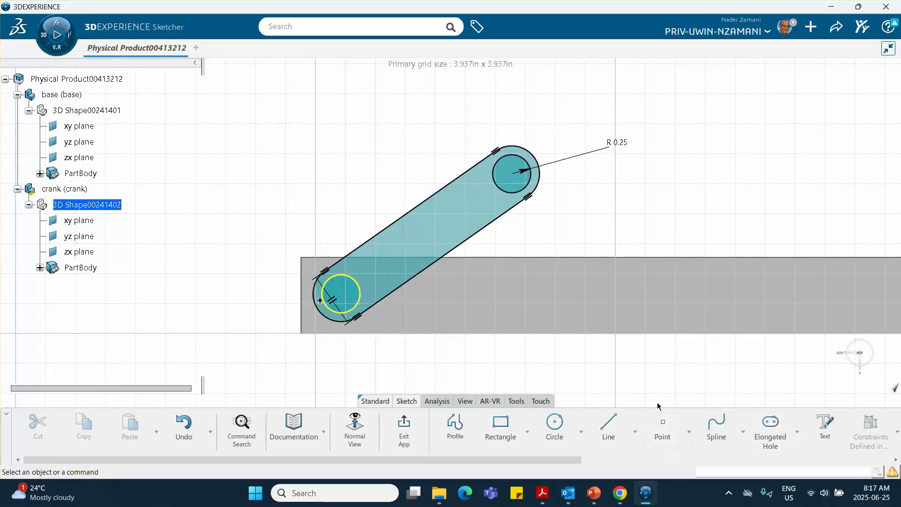
pyautogui.click(512, 174)
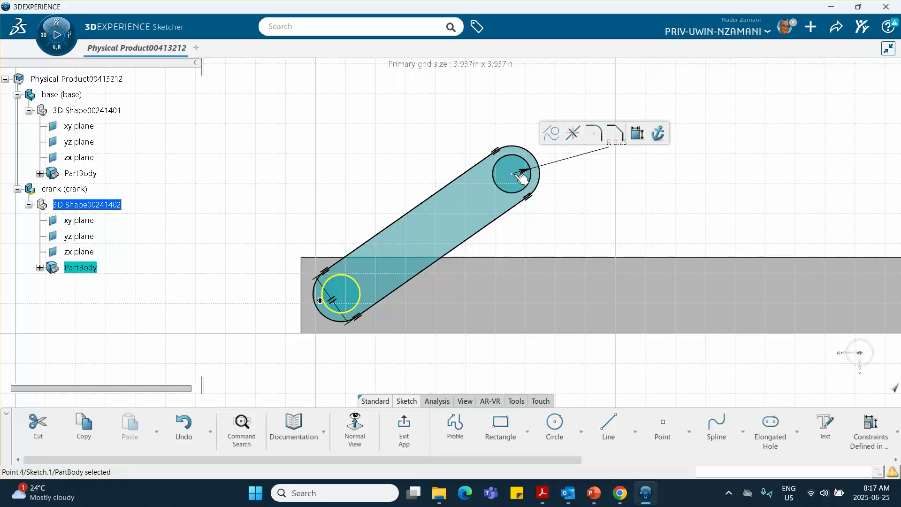
pyautogui.click(650, 134)
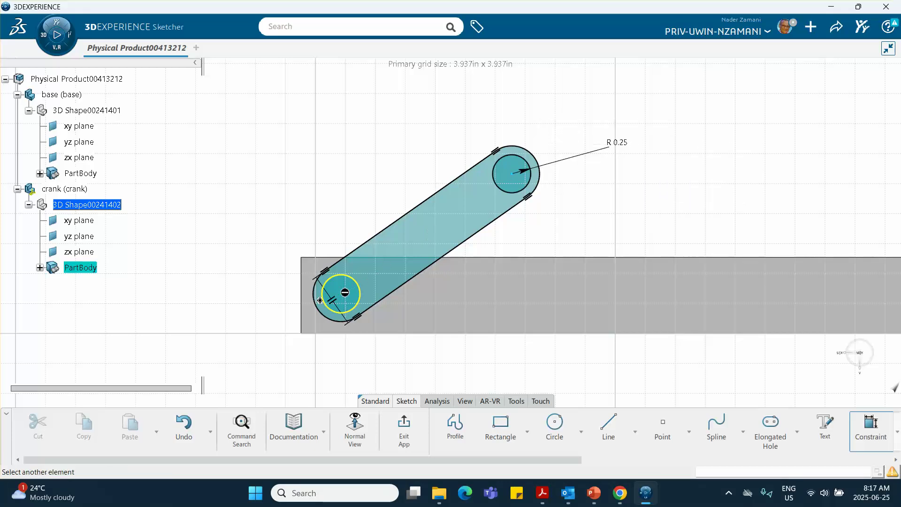
pyautogui.click(342, 294)
pyautogui.click(353, 187)
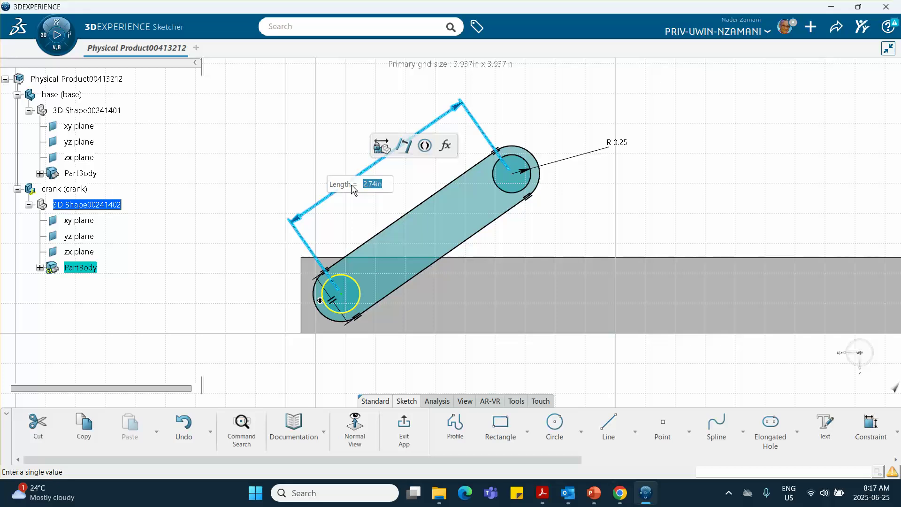
pyautogui.write('3.5')
pyautogui.press('Return')
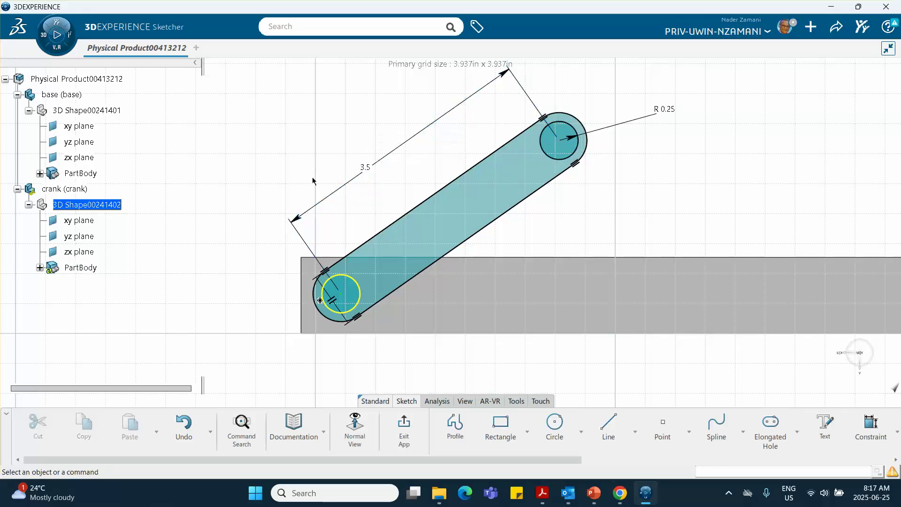
# - Exit the sketch and start a Pad of the crank profile with its direction reversed, away from the base block
pyautogui.click(403, 425)
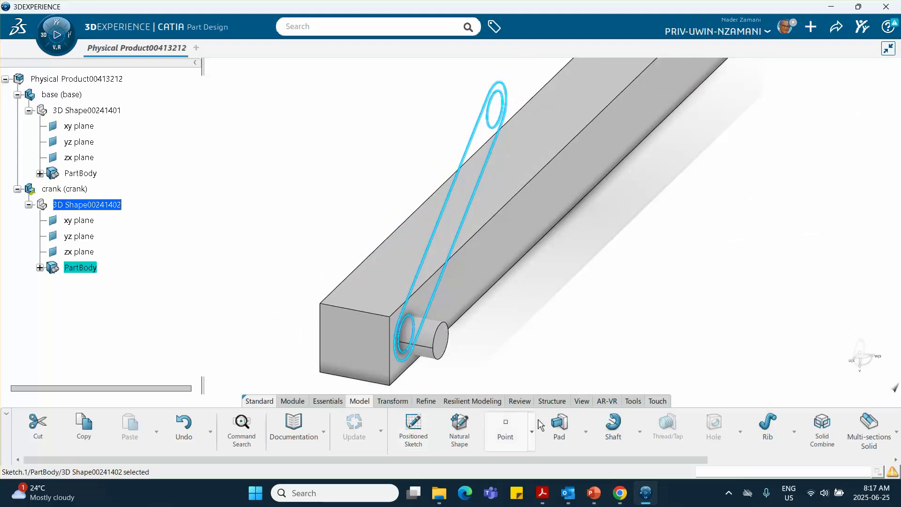
pyautogui.click(554, 425)
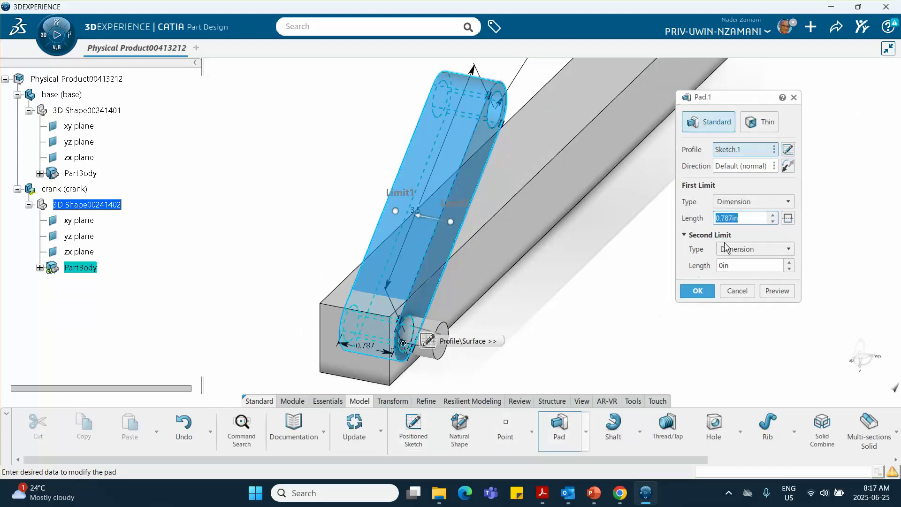
pyautogui.click(788, 166)
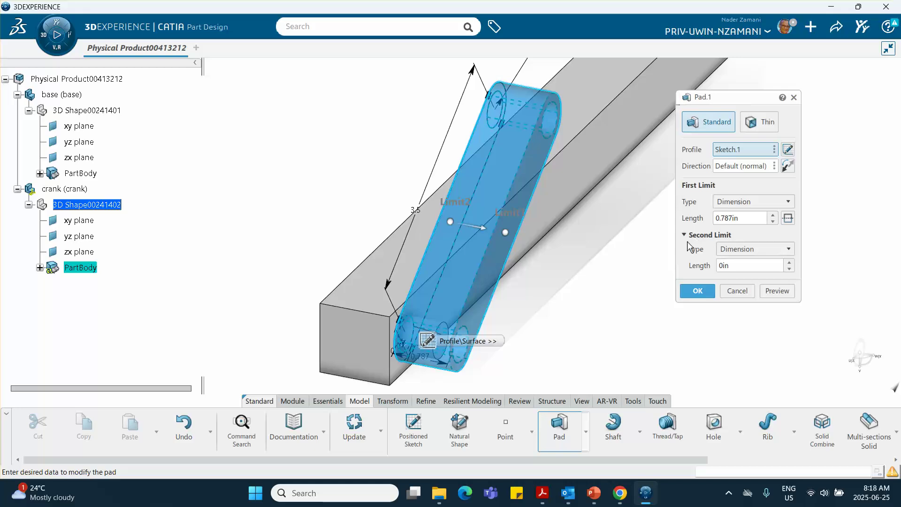
# - Switch to PowerPoint to check the part dimensions and assembled mechanism on slides 2 and 1, then return to 3DEXPERIENCE
pyautogui.moveTo(594, 497)
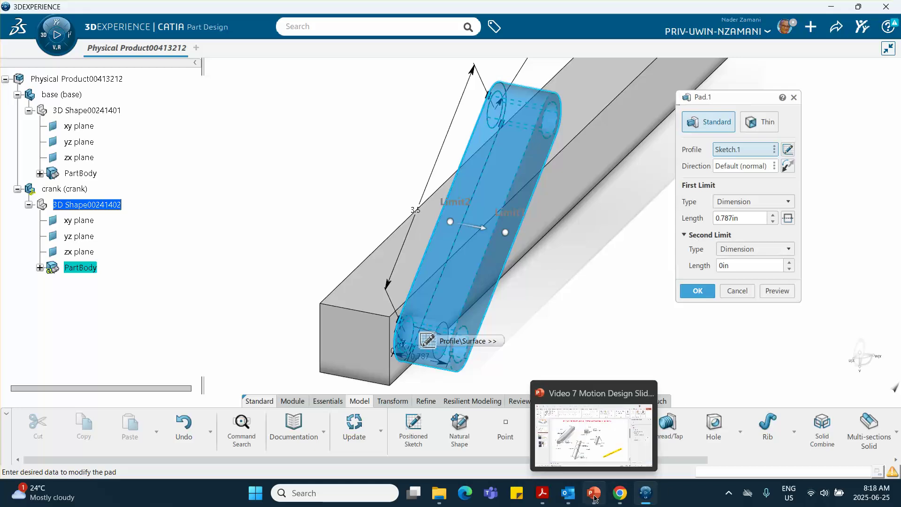
pyautogui.click(594, 494)
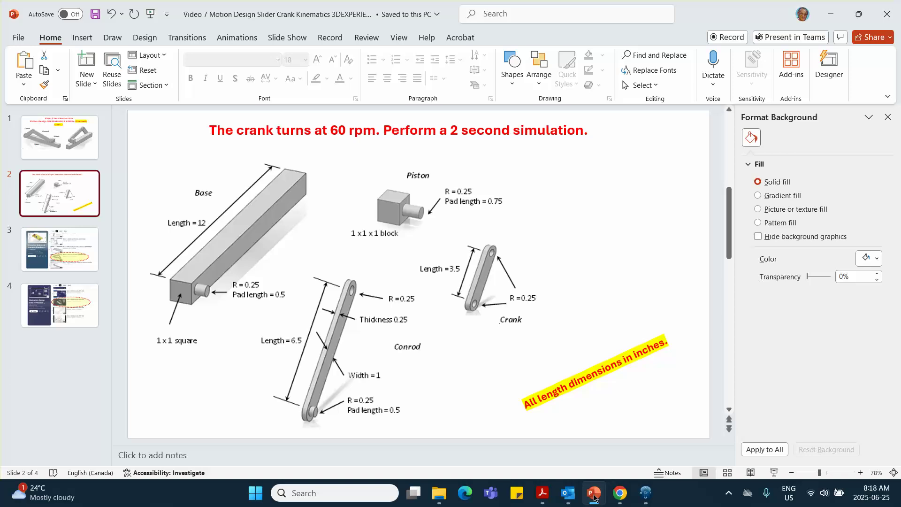
pyautogui.click(58, 147)
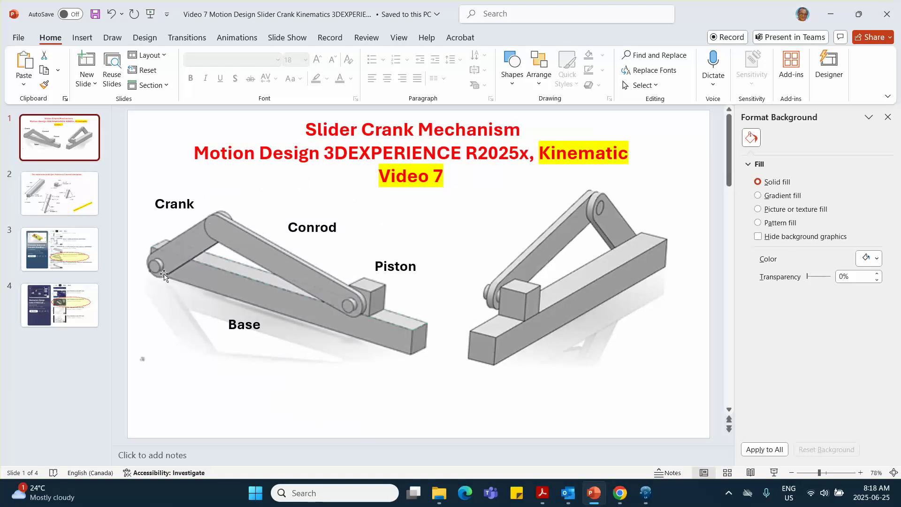
pyautogui.click(830, 14)
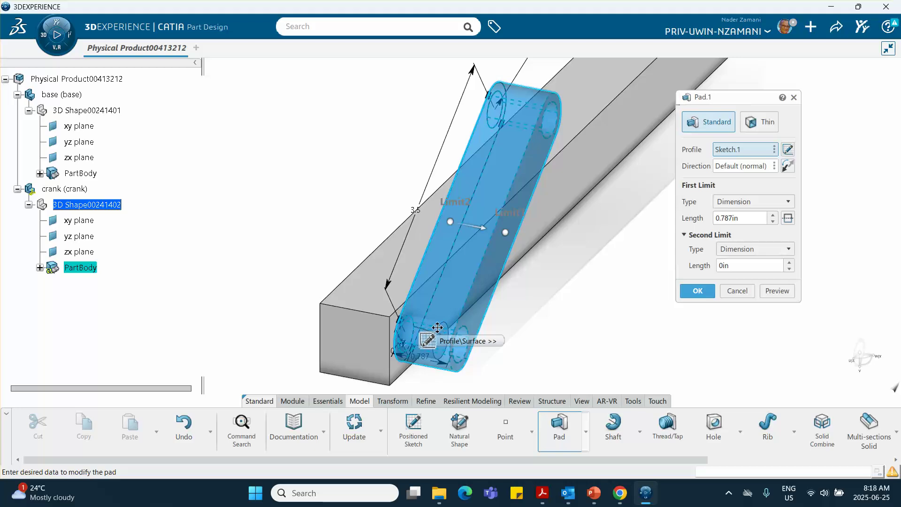
# - Set the crank pad's first limit length to 0.25 in and create the pad
pyautogui.moveTo(743, 217); pyautogui.dragTo(701, 221)
pyautogui.write('.25')
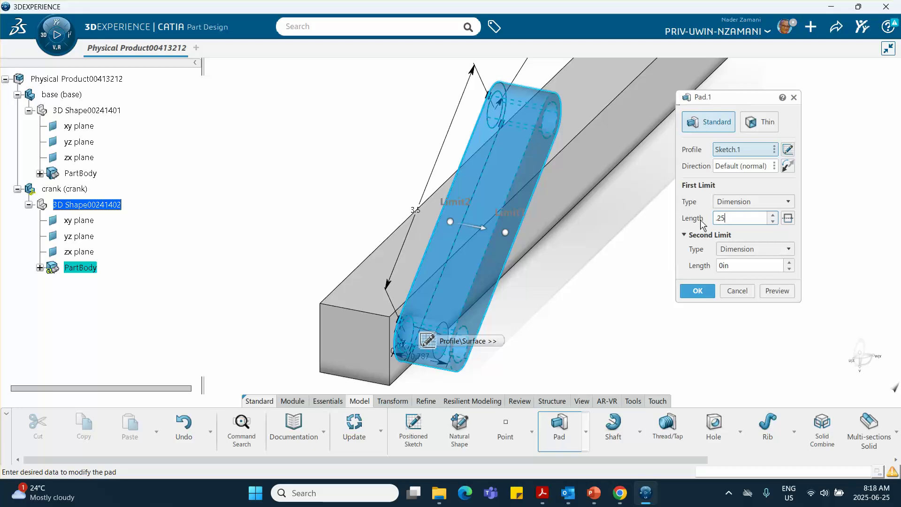
pyautogui.press('Return')
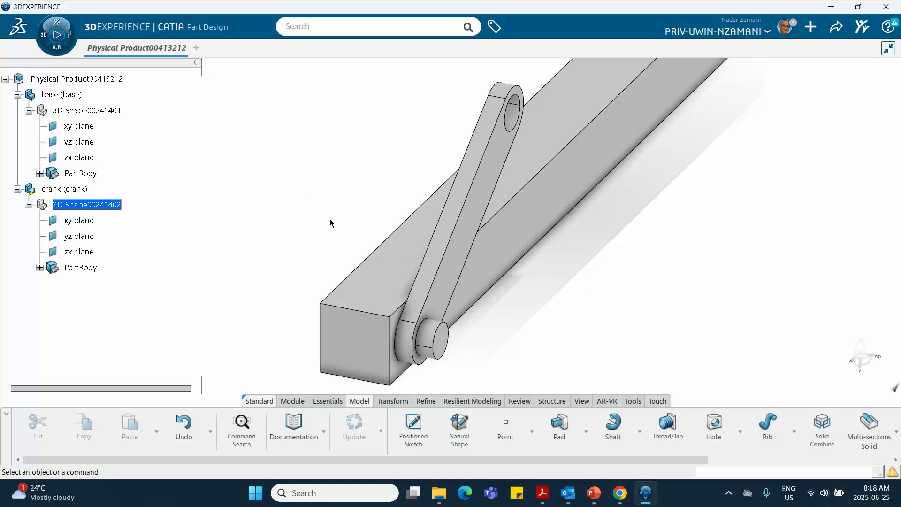
# - Activate the root physical product and save the assembly
pyautogui.moveTo(473, 306); pyautogui.dragTo(406, 283, button='middle')
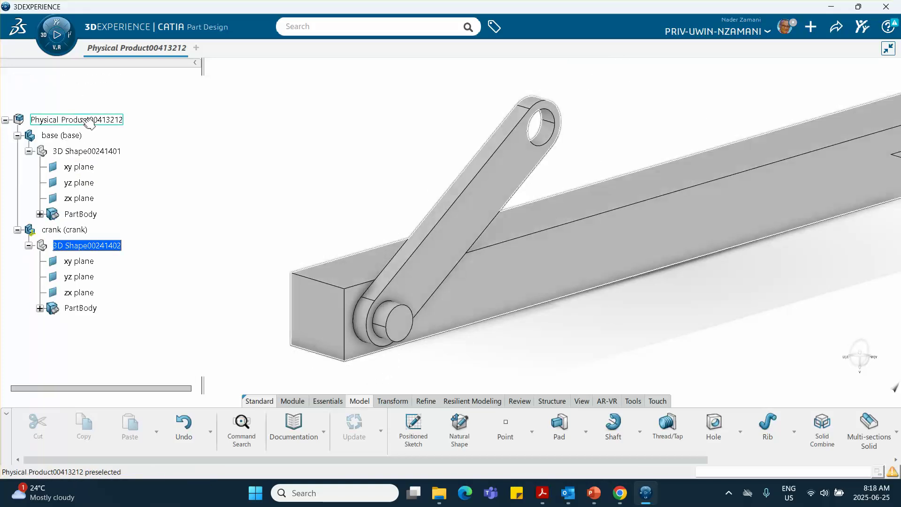
pyautogui.doubleClick(85, 119)
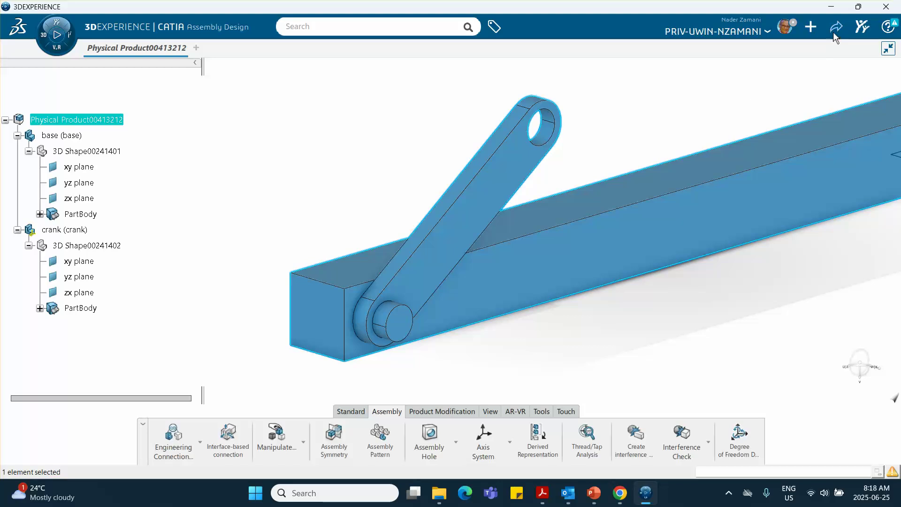
pyautogui.click(812, 26)
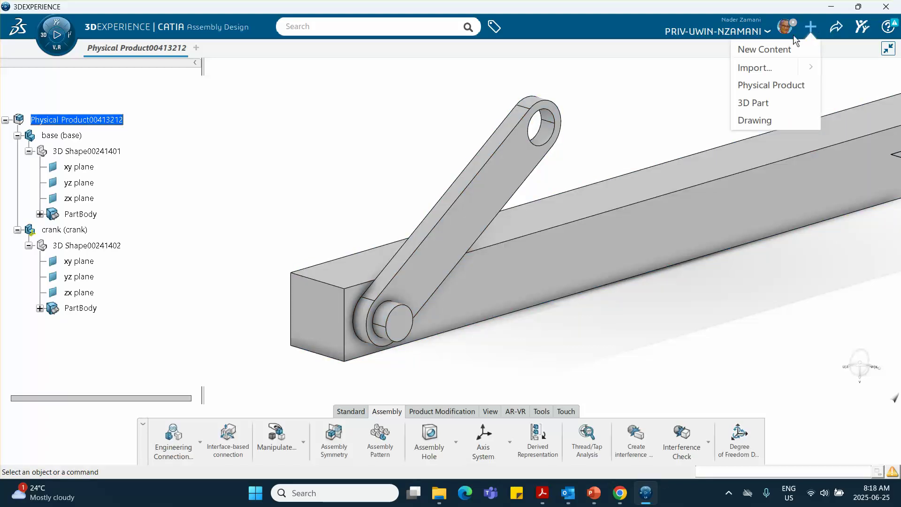
pyautogui.click(835, 27)
pyautogui.click(788, 50)
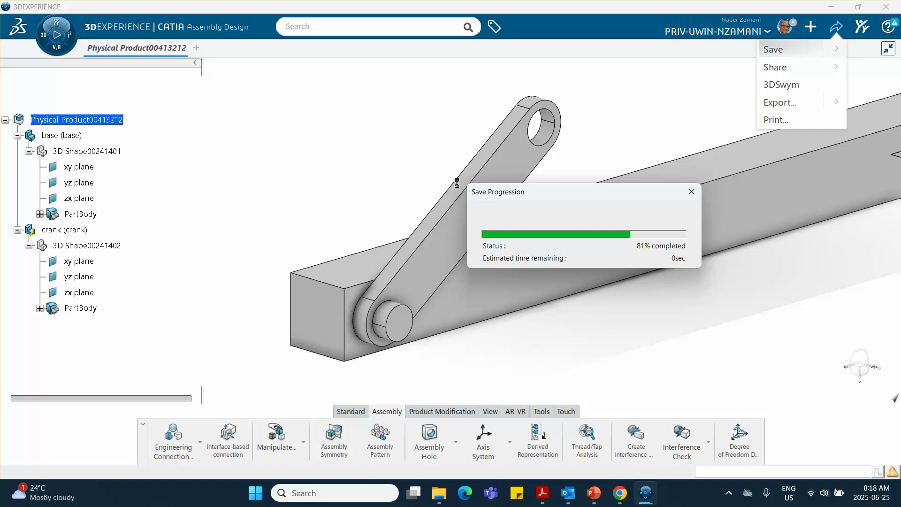
# - Insert a new 3D Part under the root physical product
pyautogui.rightClick(108, 120)
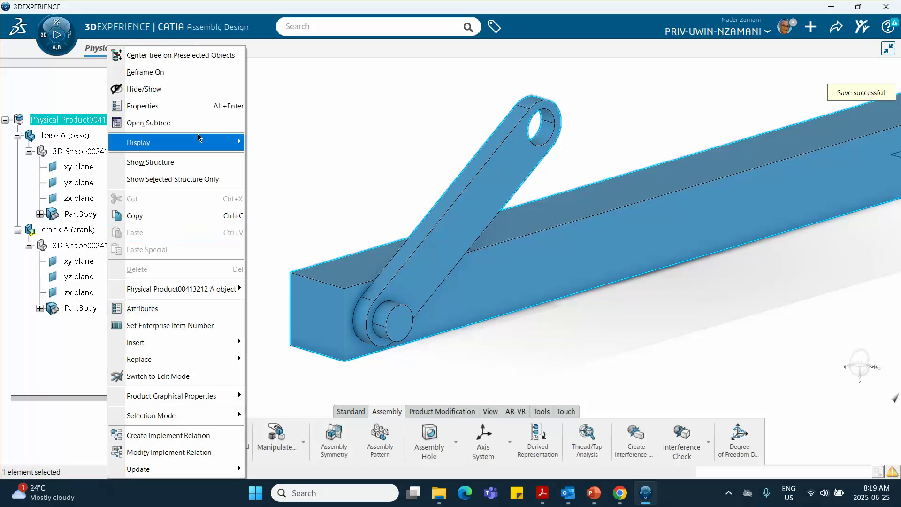
pyautogui.moveTo(219, 350)
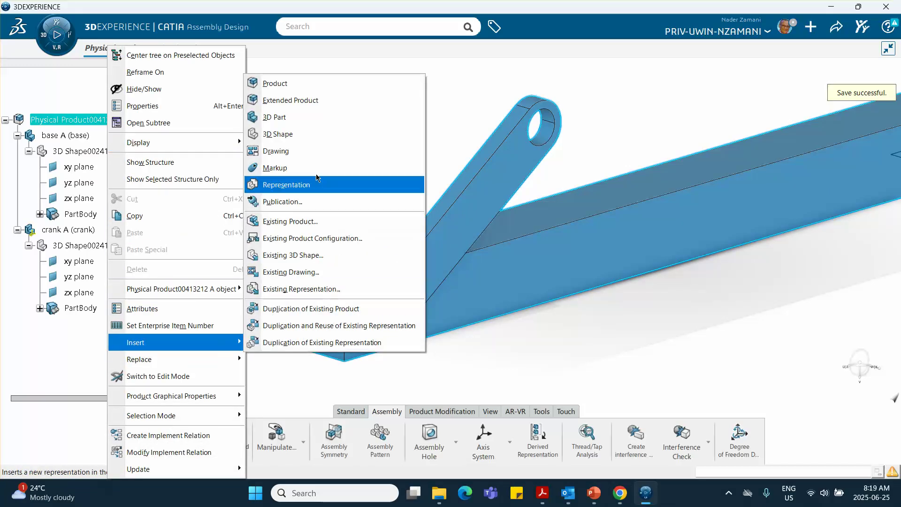
pyautogui.click(331, 115)
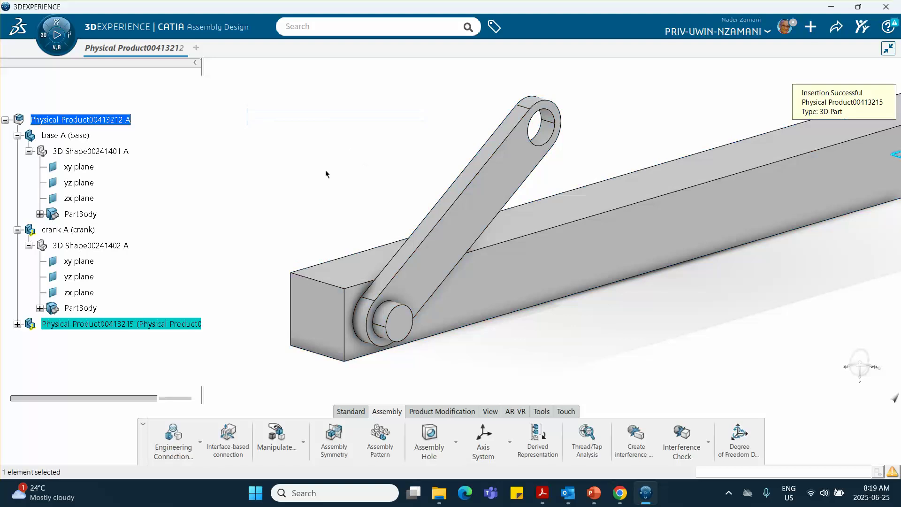
# - Set both the reference title and the instance title of the newly inserted part to conrod
pyautogui.rightClick(107, 324)
pyautogui.click(186, 74)
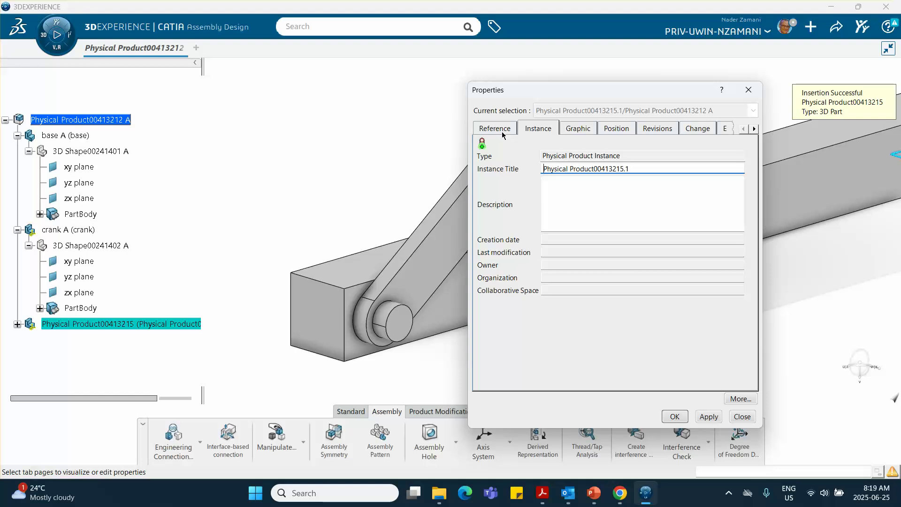
pyautogui.click(501, 132)
pyautogui.tripleClick(656, 169)
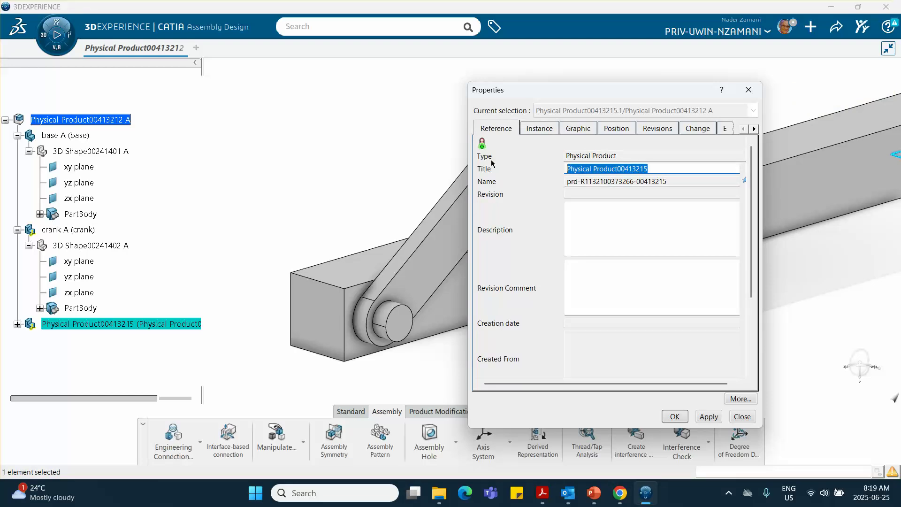
pyautogui.write('conrod')
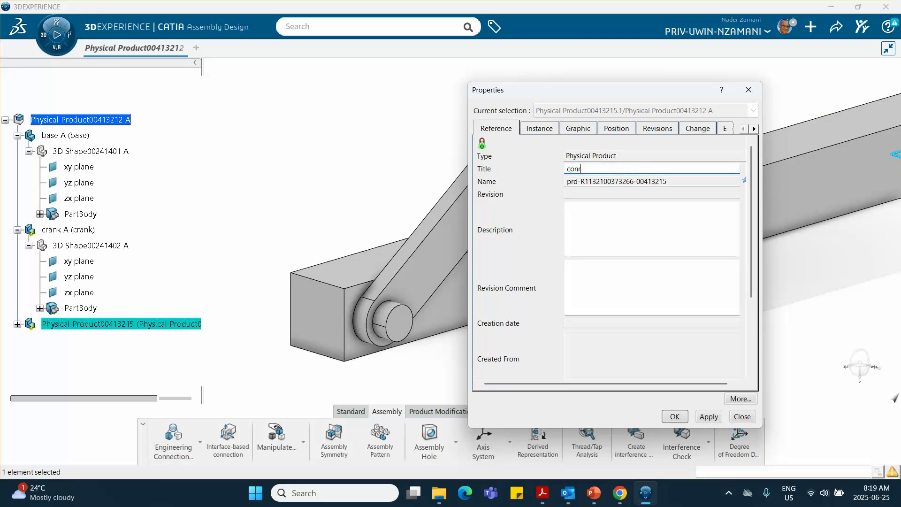
pyautogui.click(540, 133)
pyautogui.moveTo(628, 168); pyautogui.dragTo(500, 173)
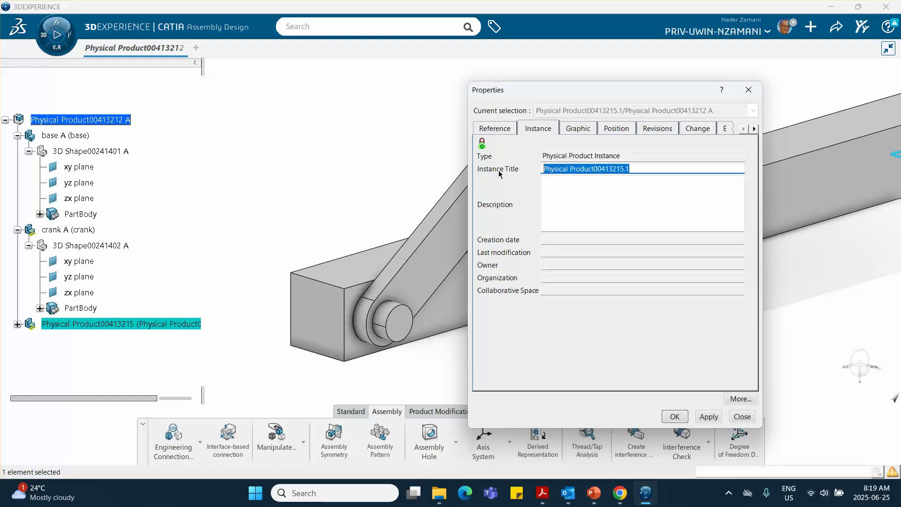
pyautogui.write('conrod')
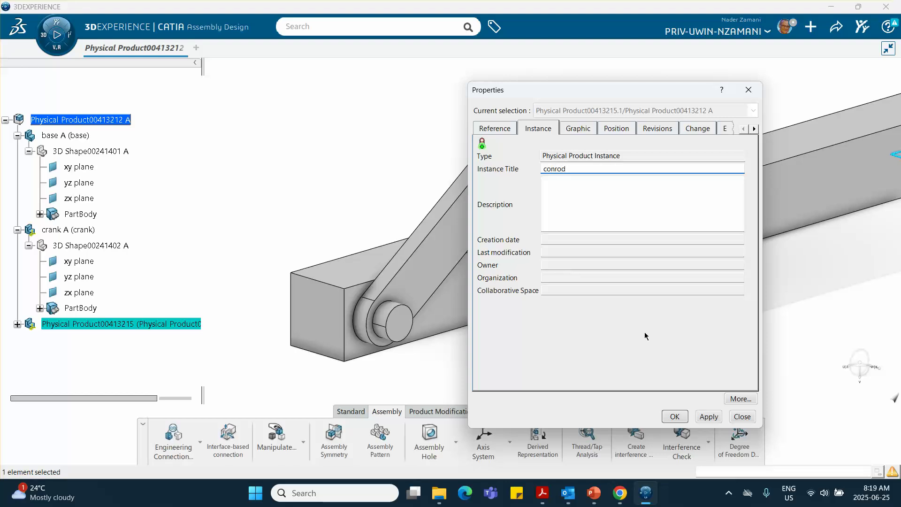
pyautogui.click(674, 417)
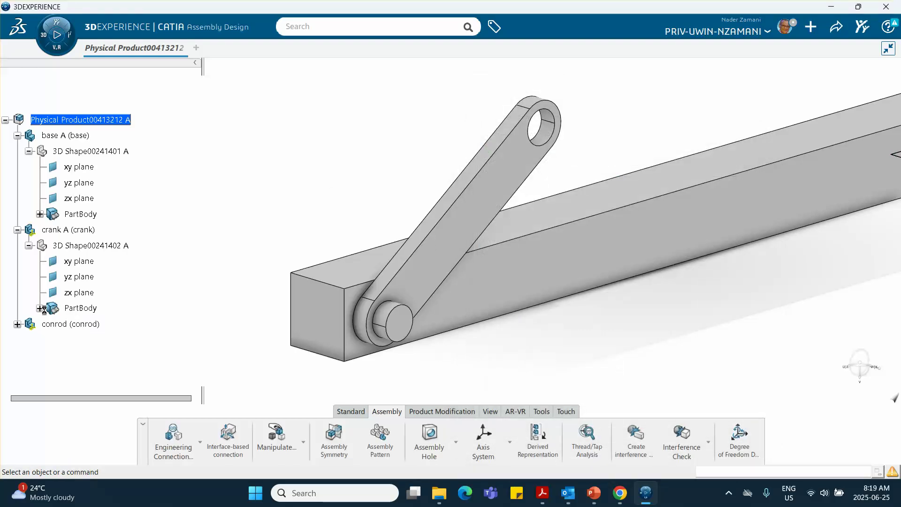
# - Expand the conrod in the tree and activate its 3D Shape for editing in Part Design
pyautogui.click(17, 324)
pyautogui.doubleClick(89, 340)
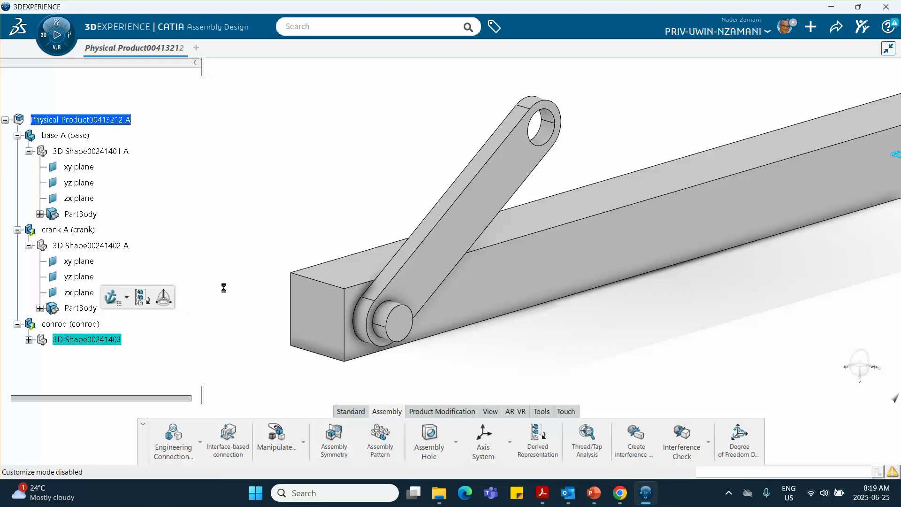
pyautogui.moveTo(253, 257); pyautogui.dragTo(101, 242, button='middle')
pyautogui.scroll(-5, 93, 236)
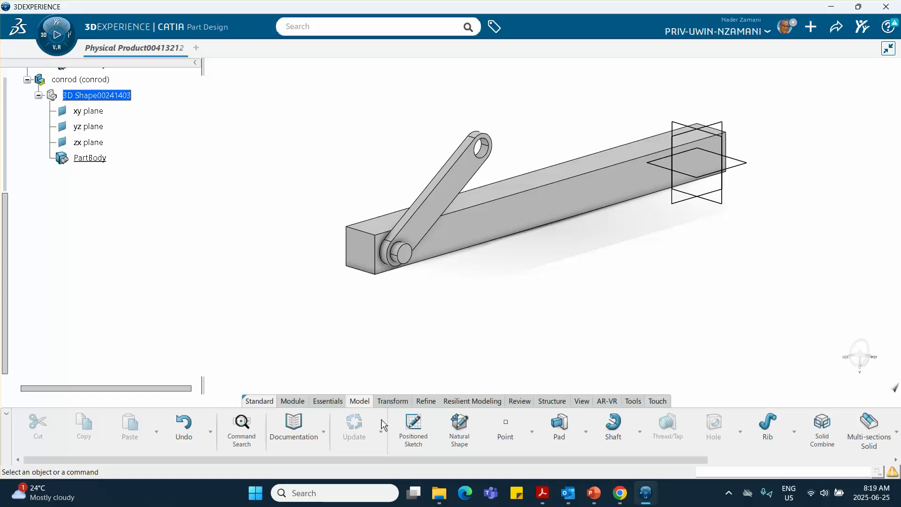
# - Switch to PowerPoint to check how the conrod fits in the assembled mechanism on slide 1, then return to 3DEXPERIENCE
pyautogui.click(594, 492)
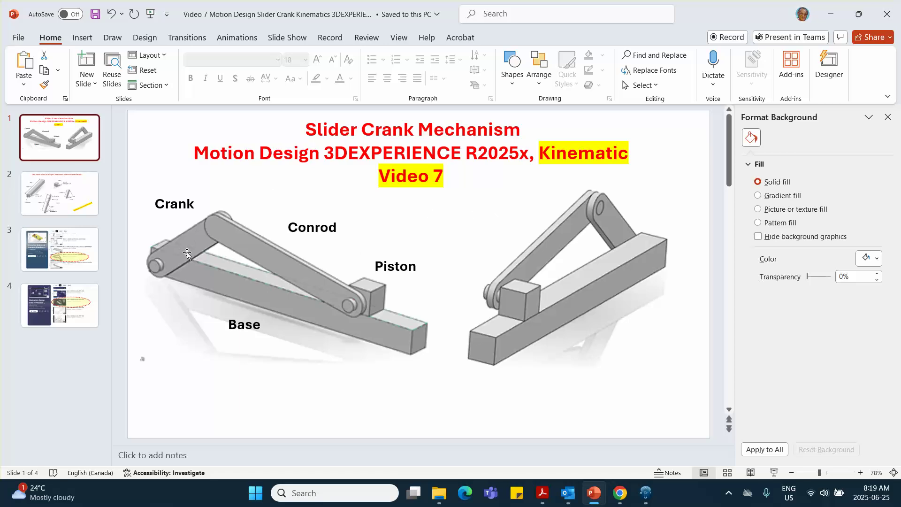
pyautogui.click(830, 14)
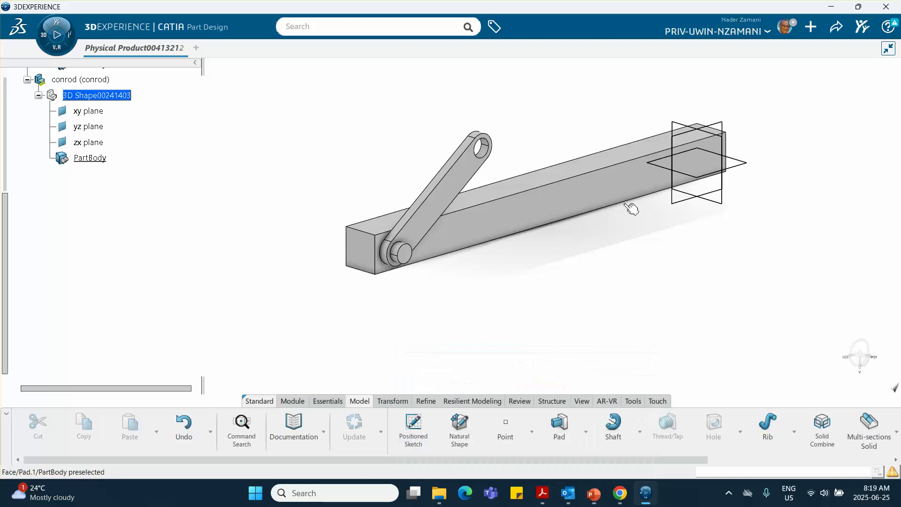
# - Start a conrod sketch on the crank's outer face and project the edge of the crank's free-end hole onto it
pyautogui.click(461, 194)
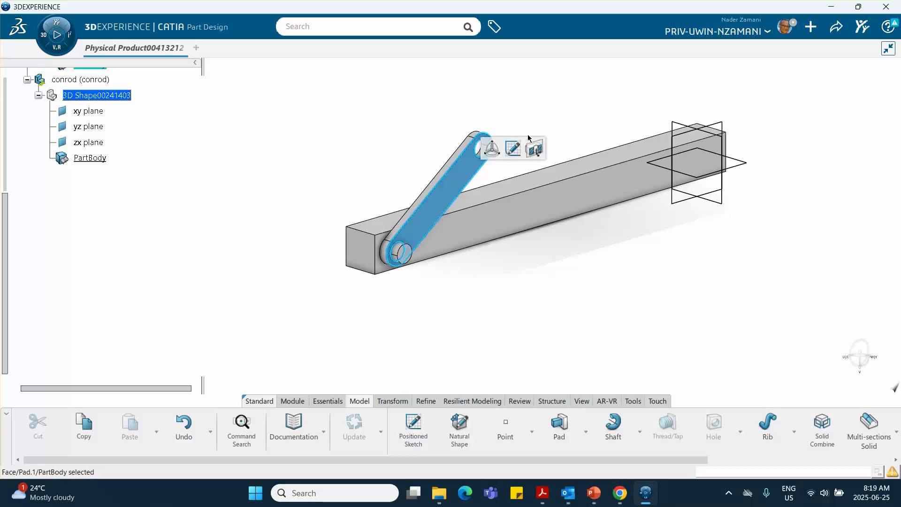
pyautogui.click(535, 177)
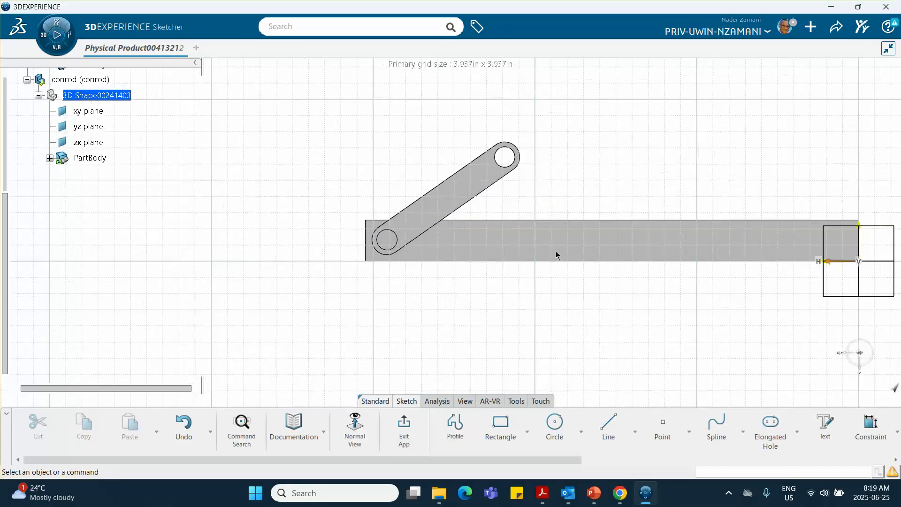
pyautogui.moveTo(633, 158); pyautogui.dragTo(519, 187, button='middle')
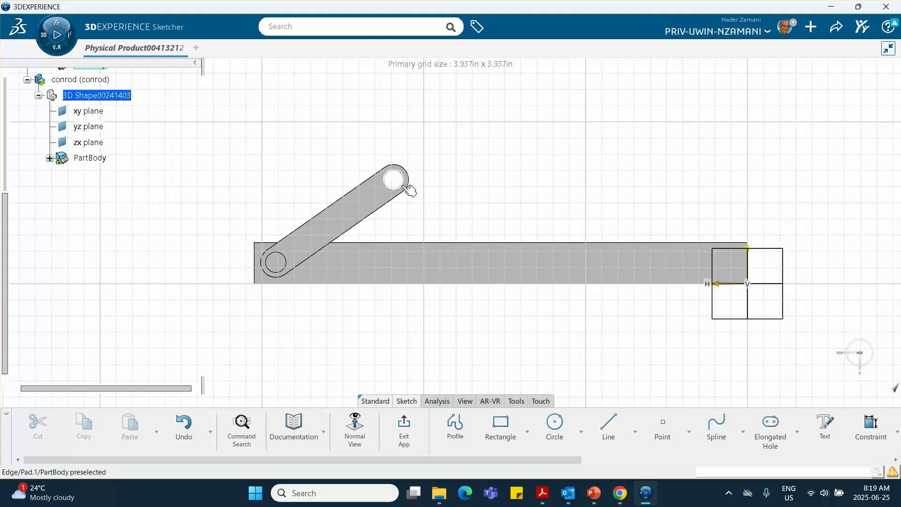
pyautogui.scroll(-5, 793, 424)
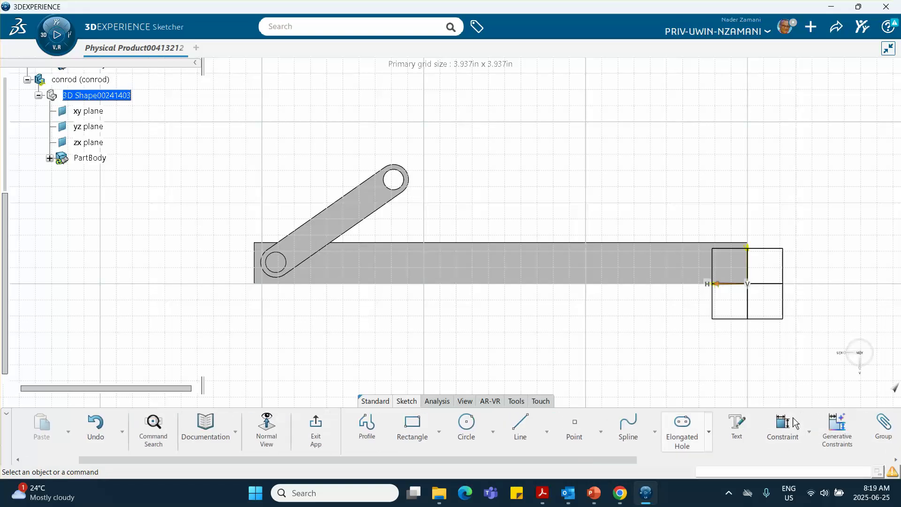
pyautogui.scroll(-5, 794, 423)
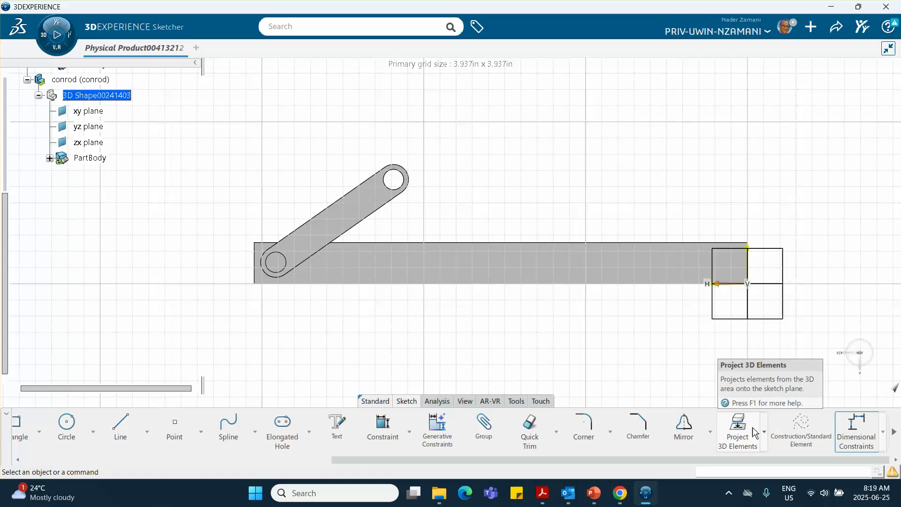
pyautogui.click(739, 426)
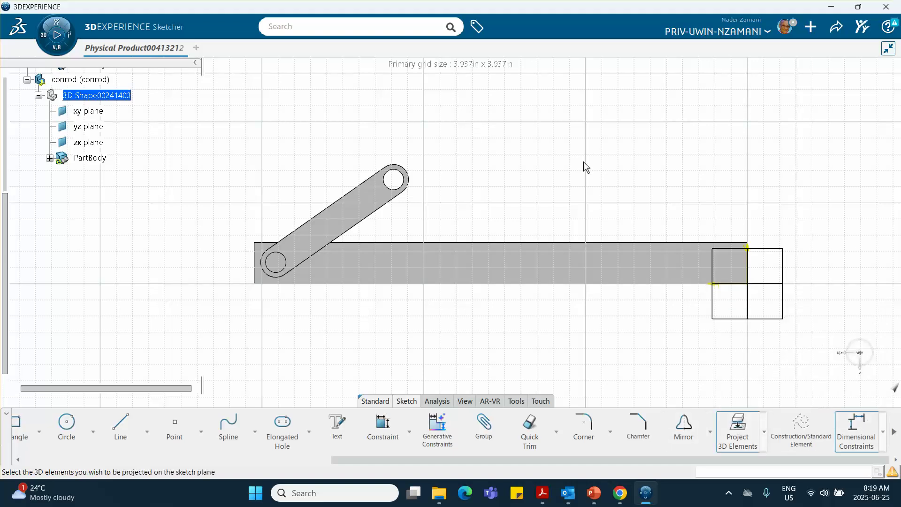
pyautogui.click(401, 189)
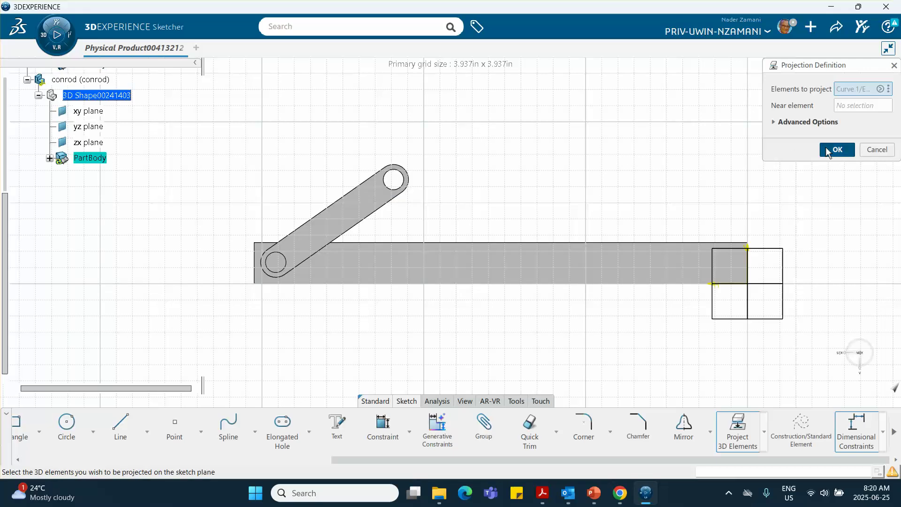
pyautogui.click(827, 151)
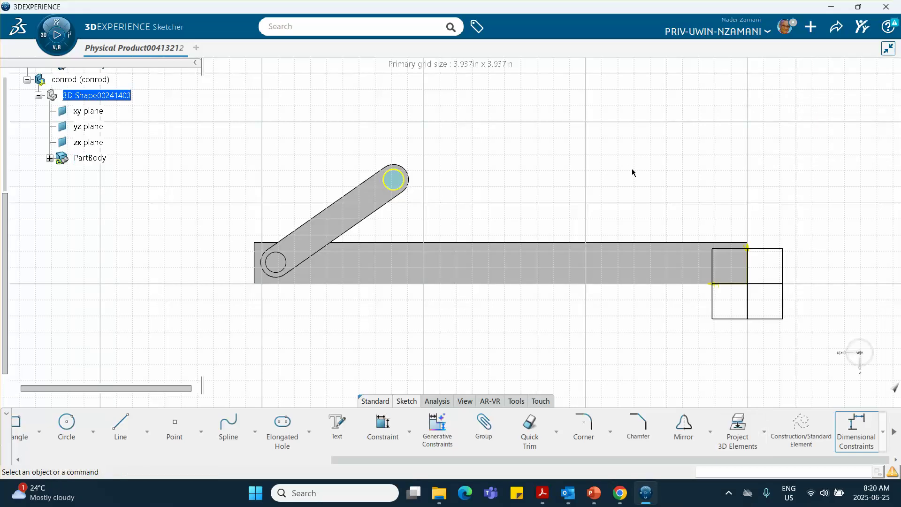
# - Sketch a closed, slightly inclined profile of two long lines and two rounded ends, with one end around the projected hole circle
pyautogui.moveTo(593, 180)
pyautogui.mouseDown(button='middle')
pyautogui.moveTo(582, 199)
pyautogui.moveTo(585, 167)
pyautogui.moveTo(558, 225)
pyautogui.moveTo(462, 241)
pyautogui.mouseUp(button='middle')
pyautogui.scroll(2, 586, 162)
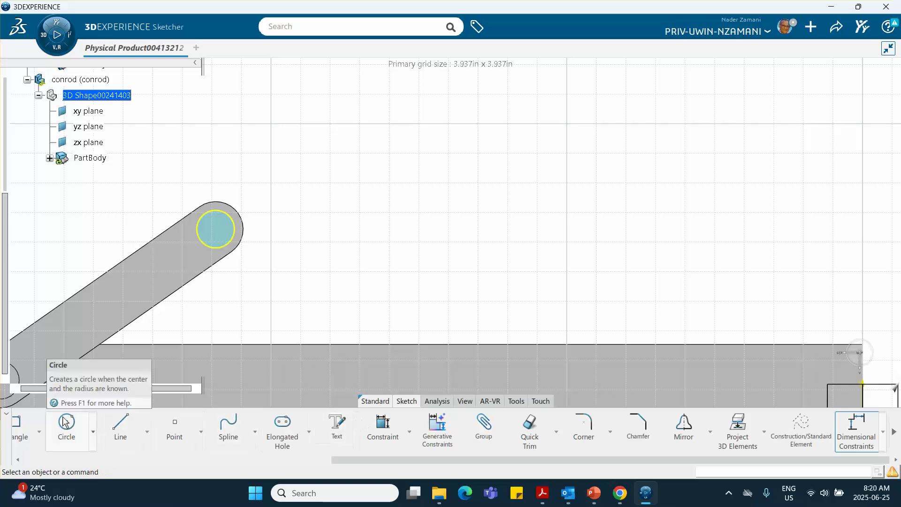
pyautogui.hscroll(-1, 65, 431)
pyautogui.hscroll(-1, 66, 434)
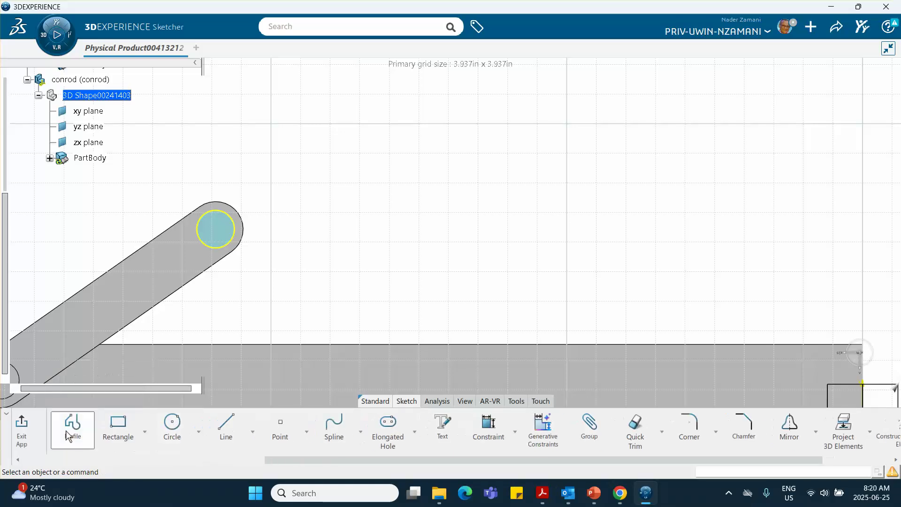
pyautogui.click(72, 428)
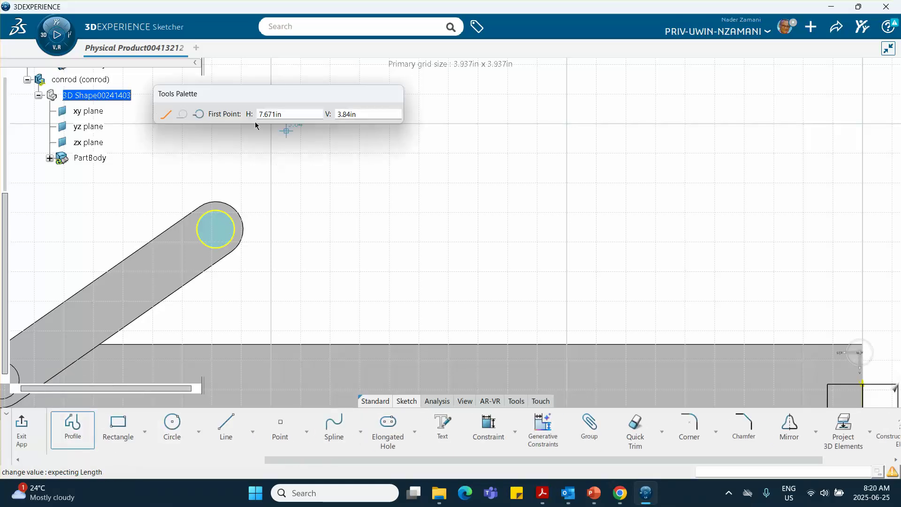
pyautogui.click(201, 198)
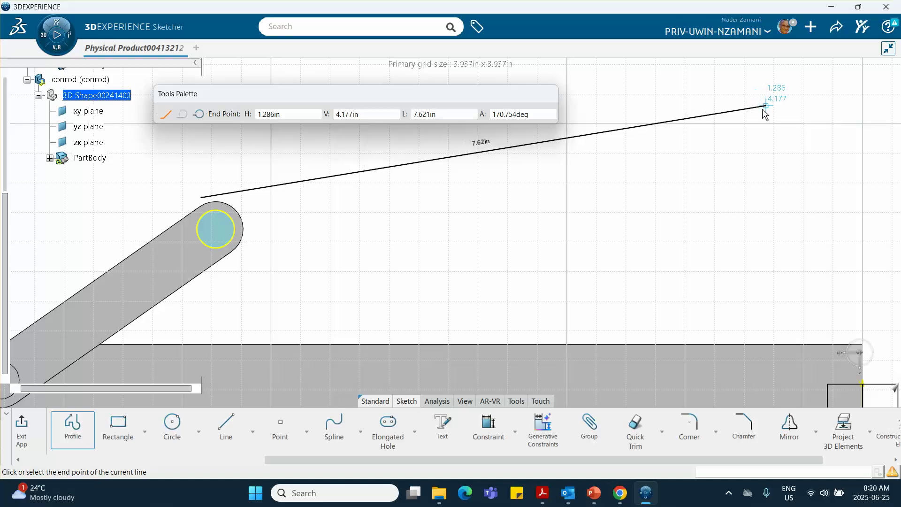
pyautogui.moveTo(726, 125)
pyautogui.mouseDown()
pyautogui.moveTo(739, 140)
pyautogui.moveTo(734, 178)
pyautogui.mouseUp()
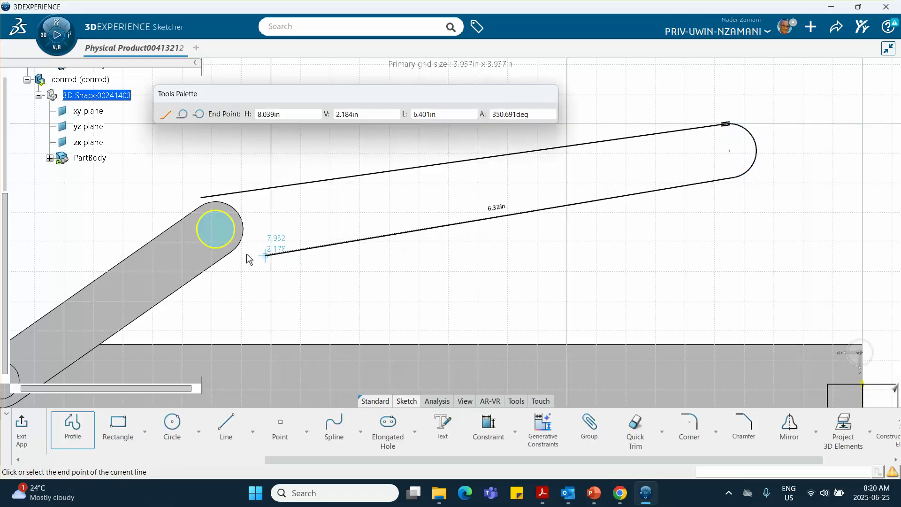
pyautogui.click(211, 257)
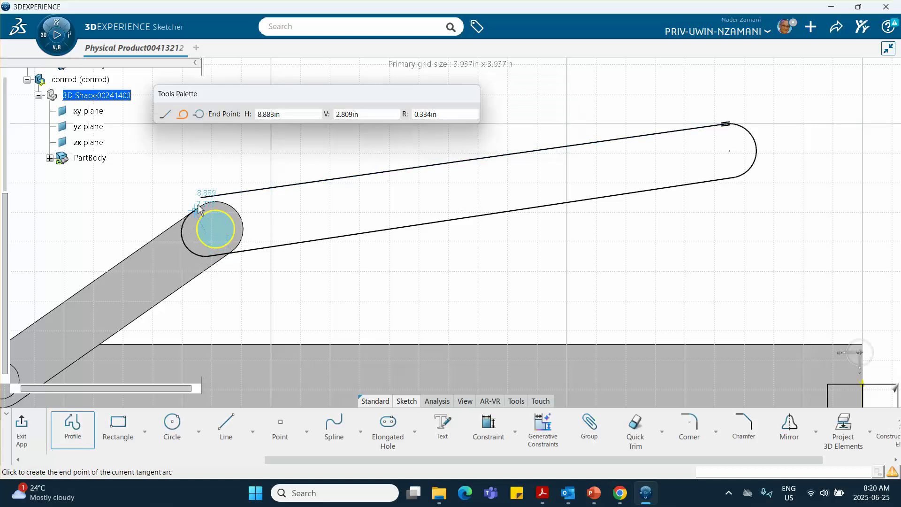
pyautogui.click(206, 201)
pyautogui.click(317, 286)
# - Constrain the profile's end arc at the crank to be concentric with the projected hole circle
pyautogui.moveTo(332, 282)
pyautogui.mouseDown(button='middle')
pyautogui.moveTo(320, 271)
pyautogui.moveTo(362, 261)
pyautogui.mouseUp(button='middle')
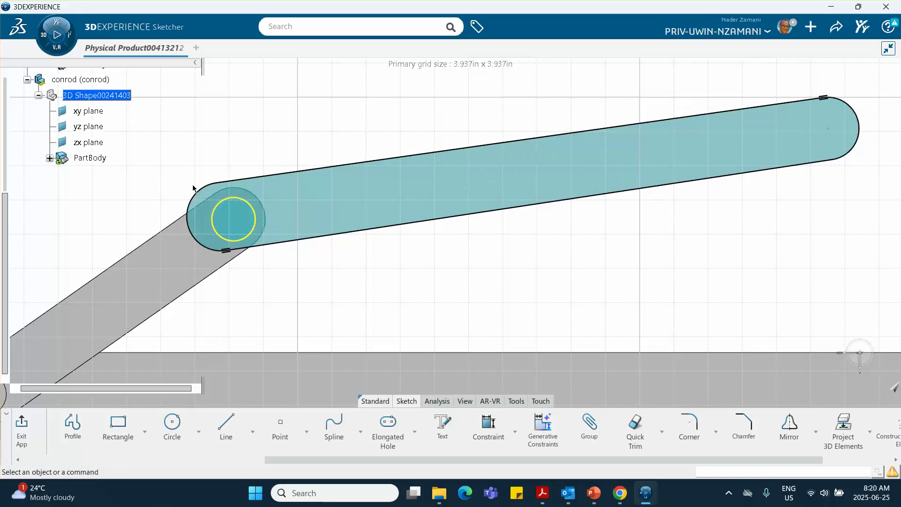
pyautogui.click(189, 214)
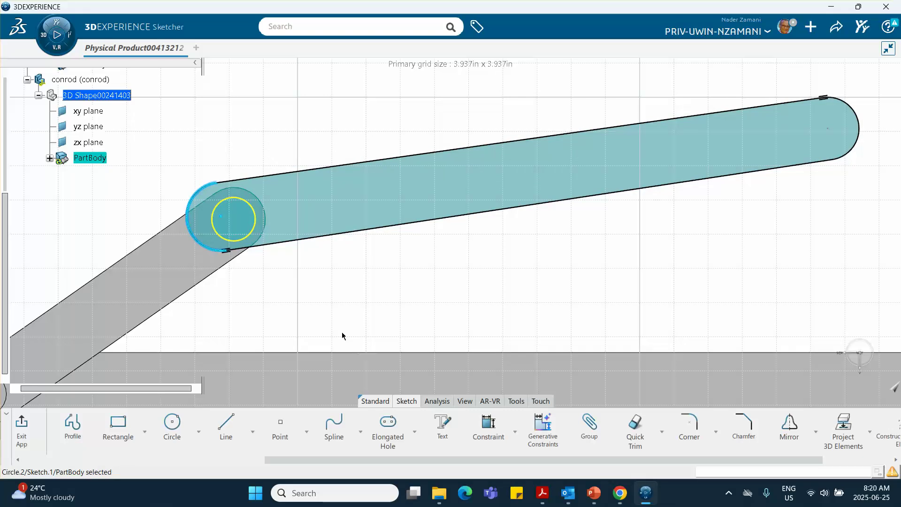
pyautogui.keyDown('ctrl'); pyautogui.click(252, 240); pyautogui.keyUp('ctrl')
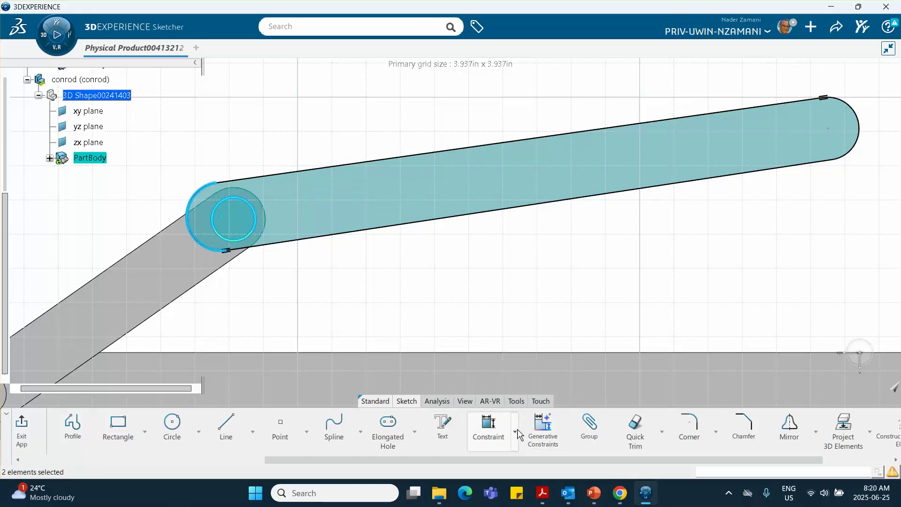
pyautogui.click(515, 431)
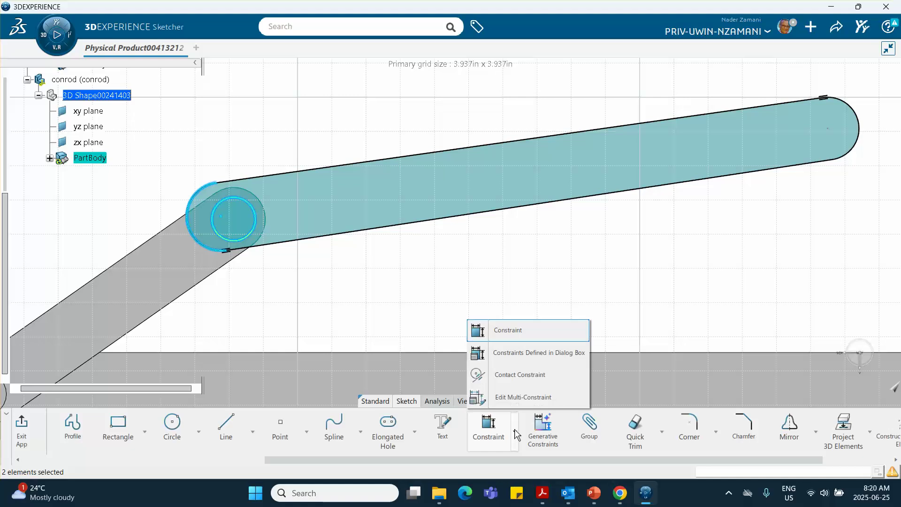
pyautogui.click(511, 353)
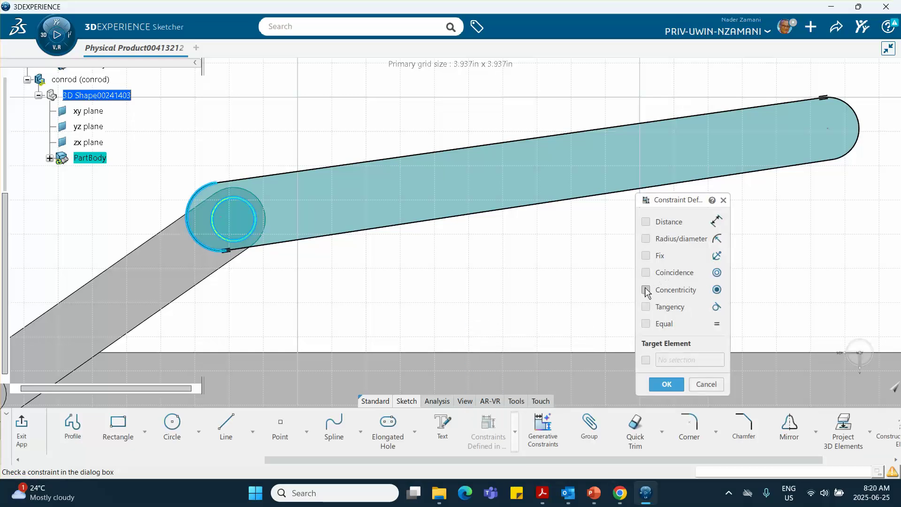
pyautogui.click(646, 290)
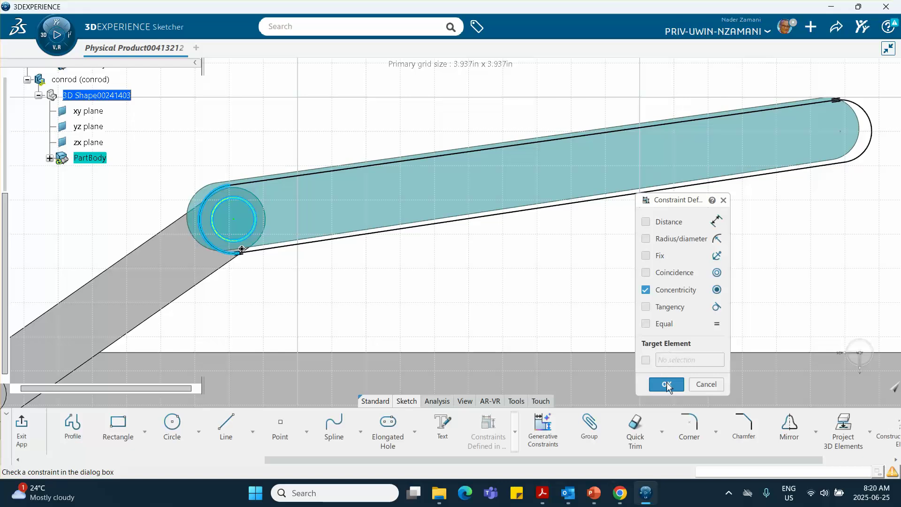
pyautogui.click(667, 384)
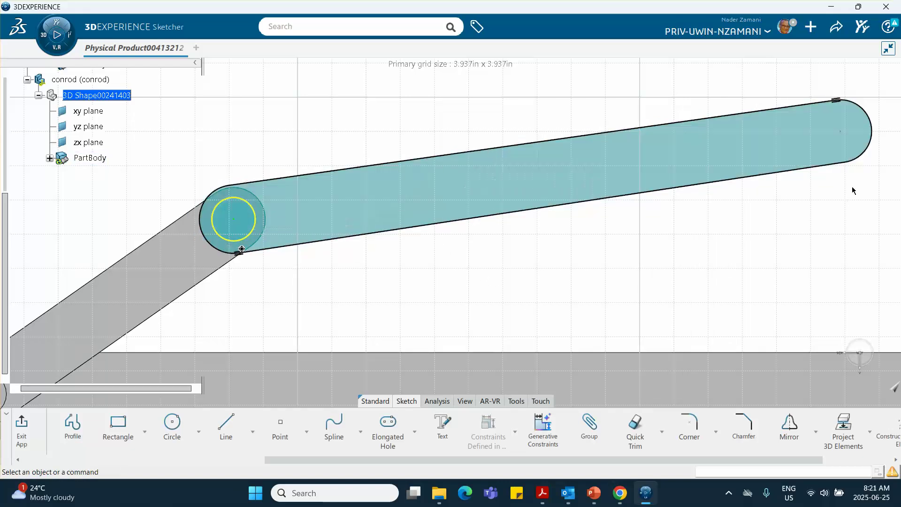
# - Make the conrod profile's free-end arc tangent to the lower long line
pyautogui.click(861, 161)
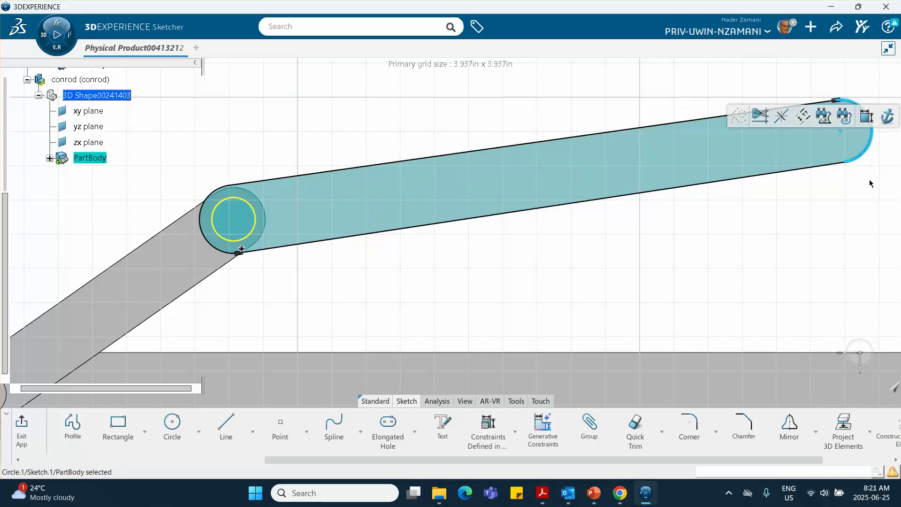
pyautogui.keyDown('ctrl'); pyautogui.click(768, 175); pyautogui.keyUp('ctrl')
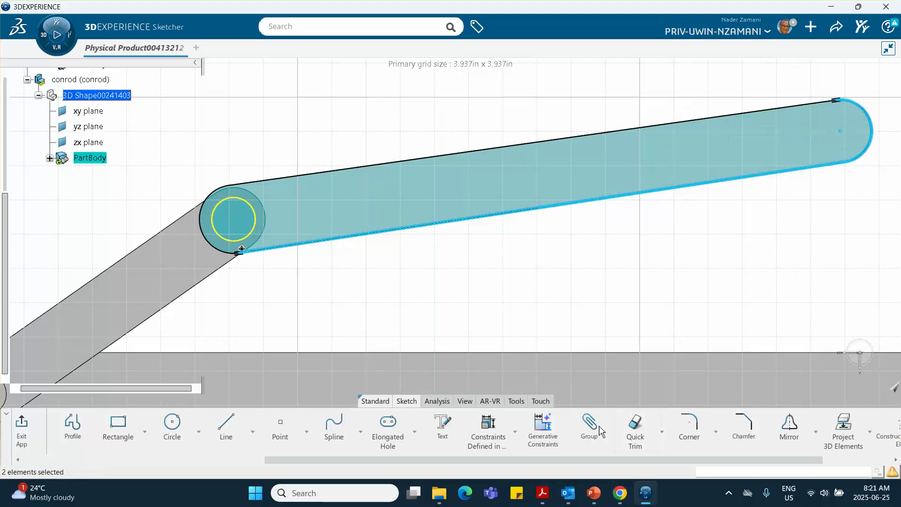
pyautogui.click(515, 430)
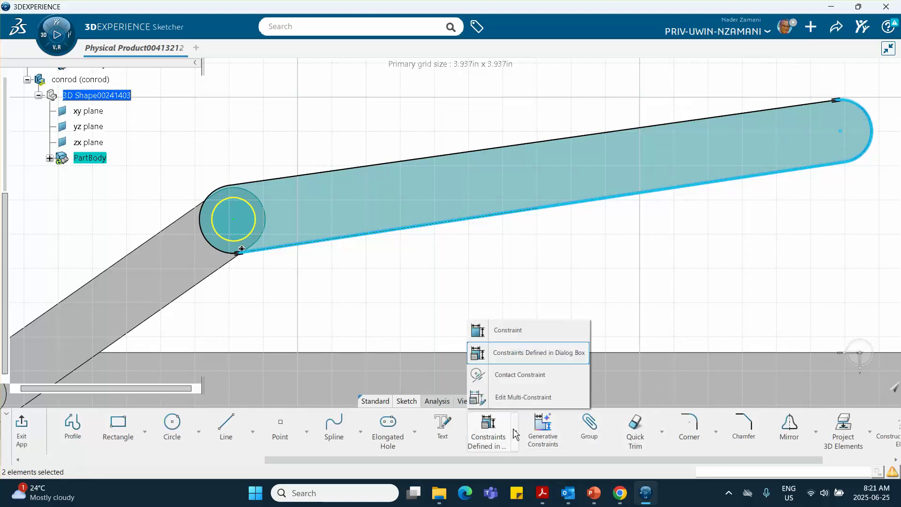
pyautogui.click(514, 351)
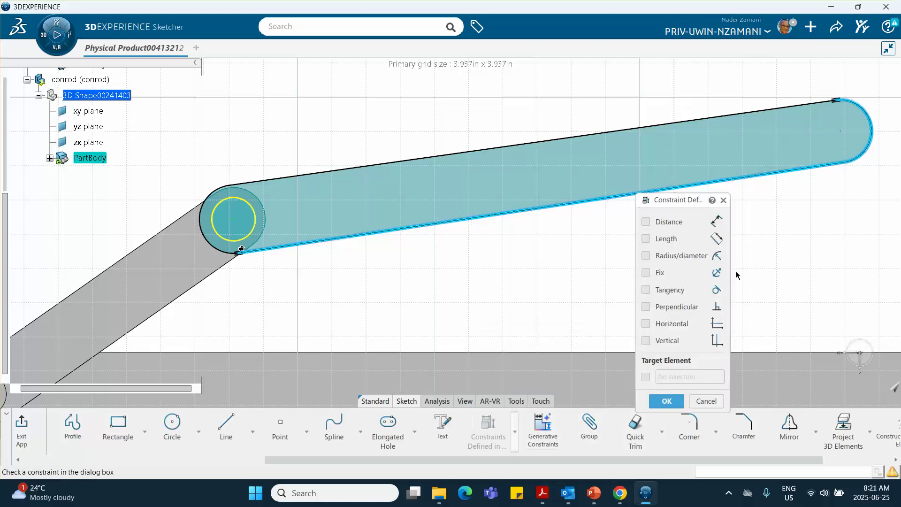
pyautogui.click(646, 290)
pyautogui.click(662, 401)
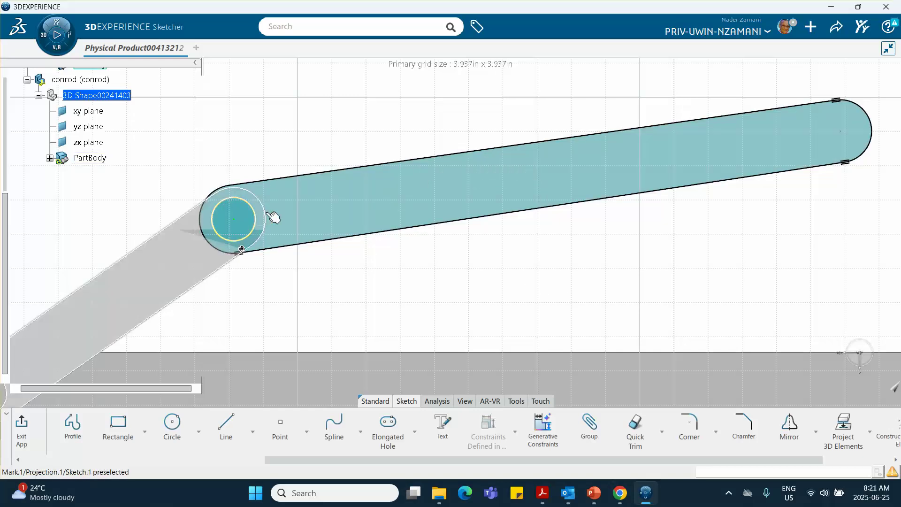
# - Make the upper long line tangent to the profile's end arc at the crank
pyautogui.click(425, 157)
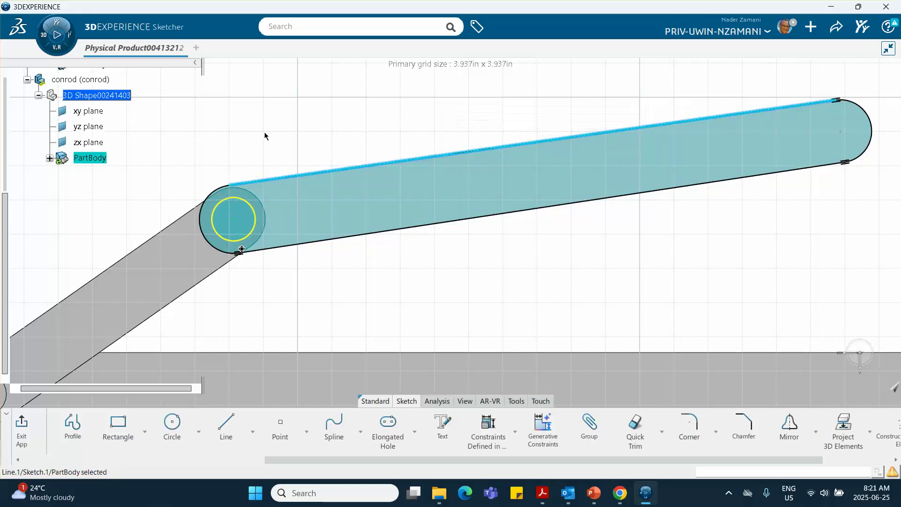
pyautogui.click(215, 190)
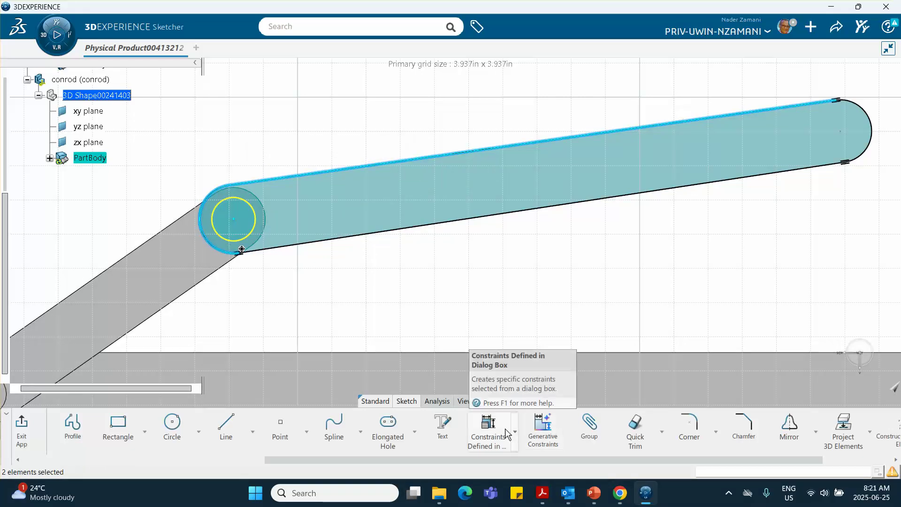
pyautogui.click(513, 429)
pyautogui.click(501, 354)
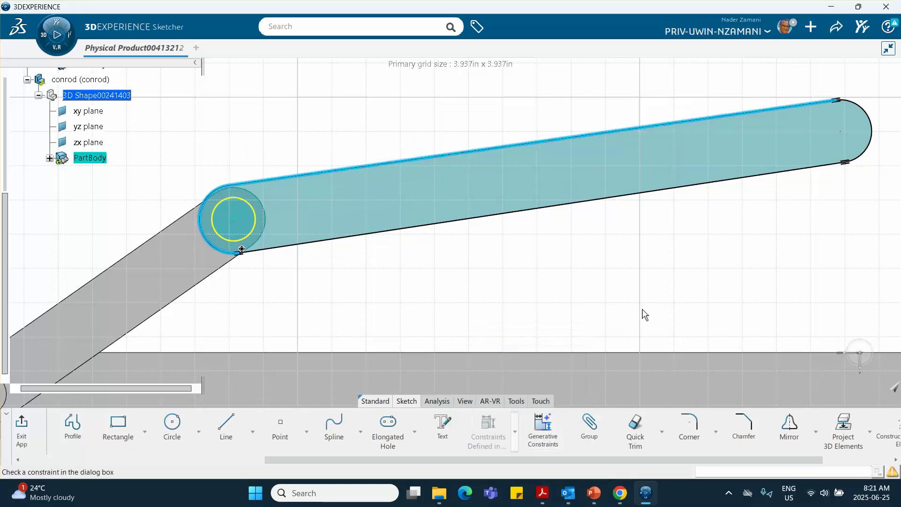
pyautogui.click(655, 289)
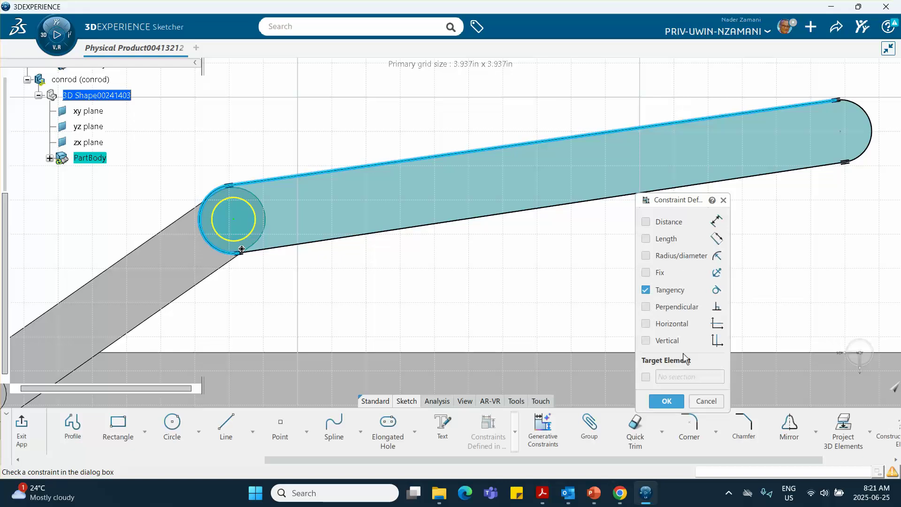
pyautogui.click(674, 397)
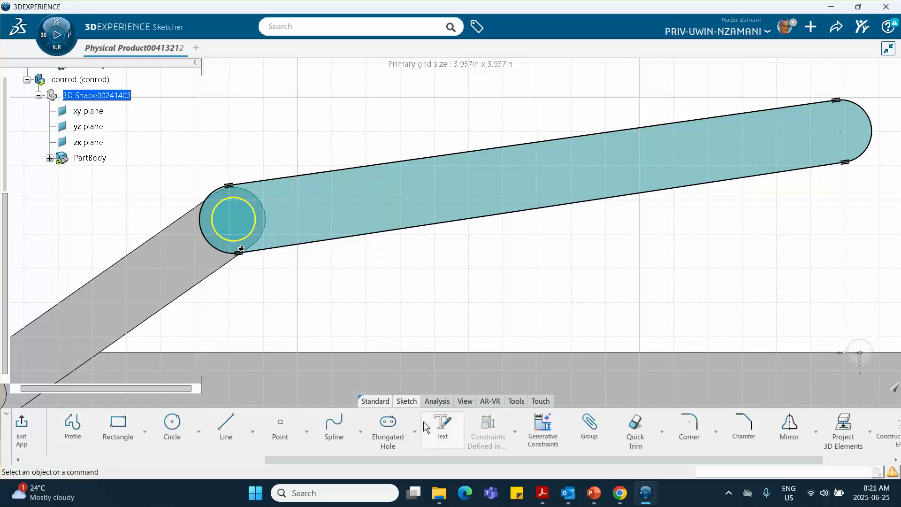
# - Draw a circle centred on the conrod's free-end arc and constrain its radius to 0.25 in
pyautogui.click(171, 425)
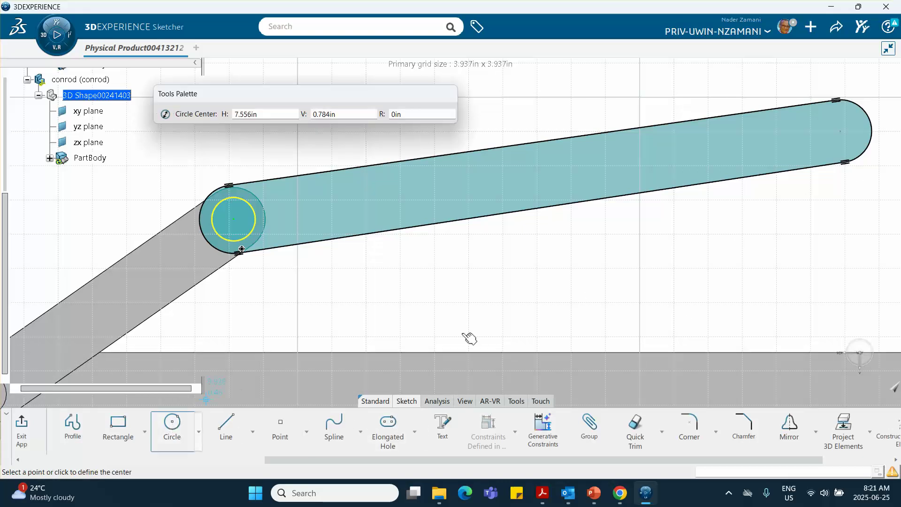
pyautogui.click(841, 130)
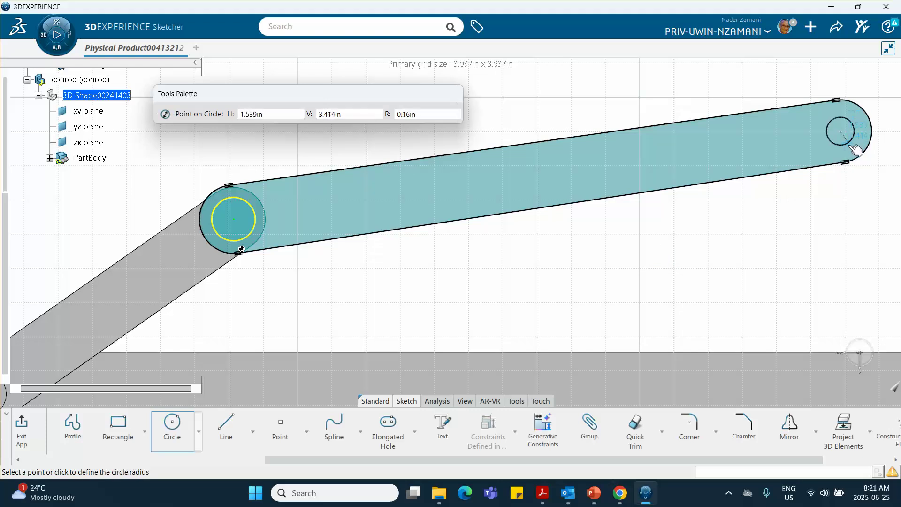
pyautogui.click(852, 150)
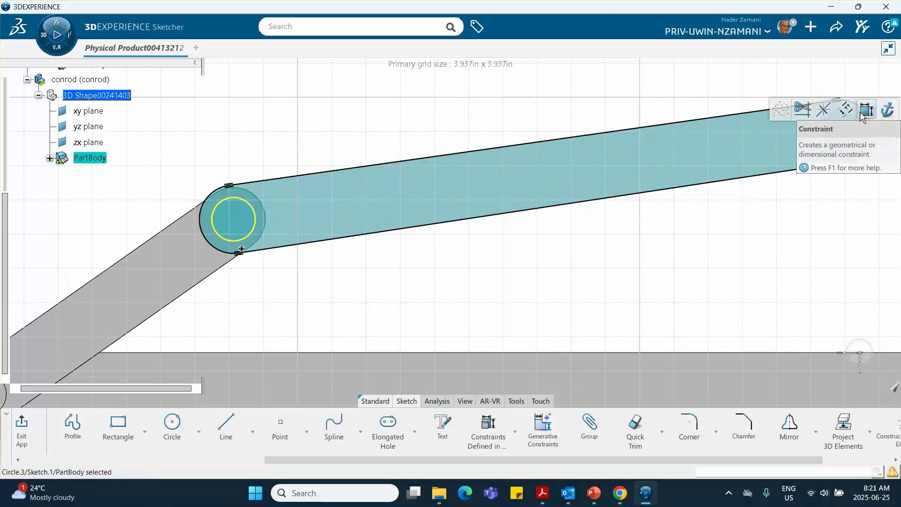
pyautogui.click(863, 114)
pyautogui.click(792, 211)
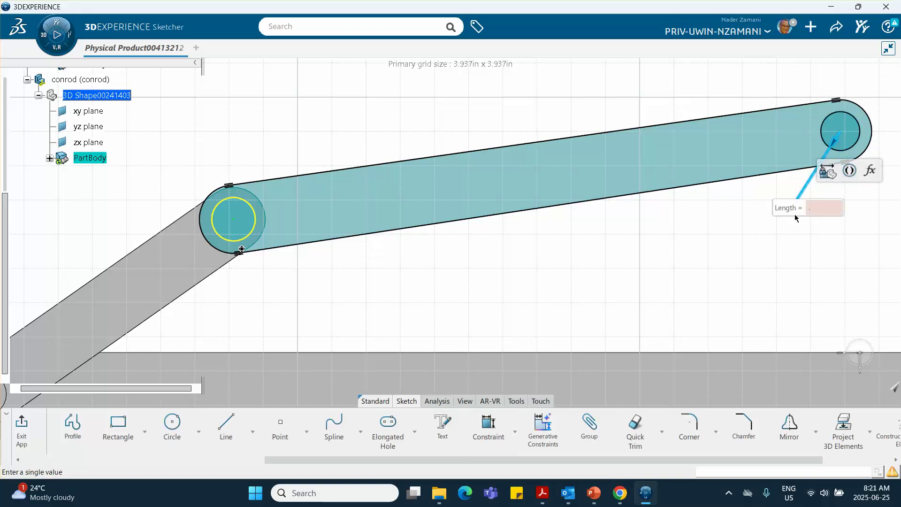
pyautogui.write('.25')
pyautogui.press('Return')
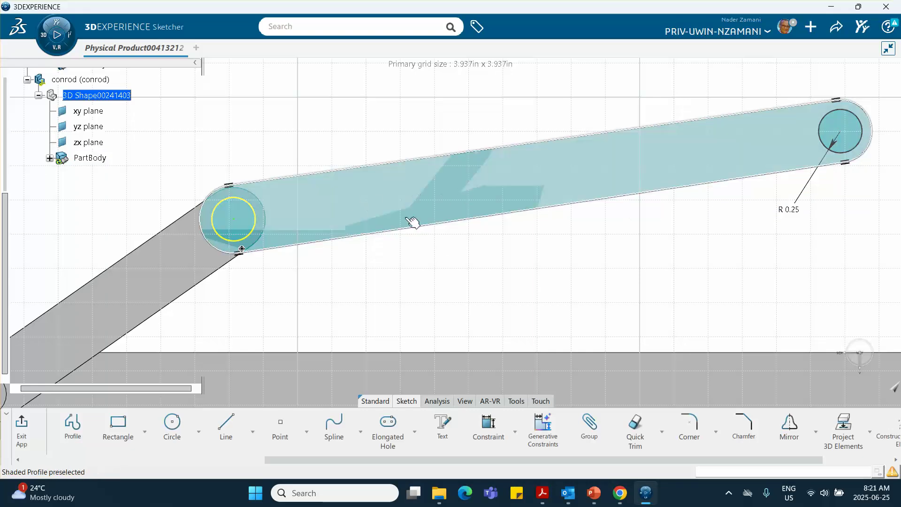
# - Dimension the distance between the conrod's two end centres at 6.5 in and exit the sketch
pyautogui.click(487, 425)
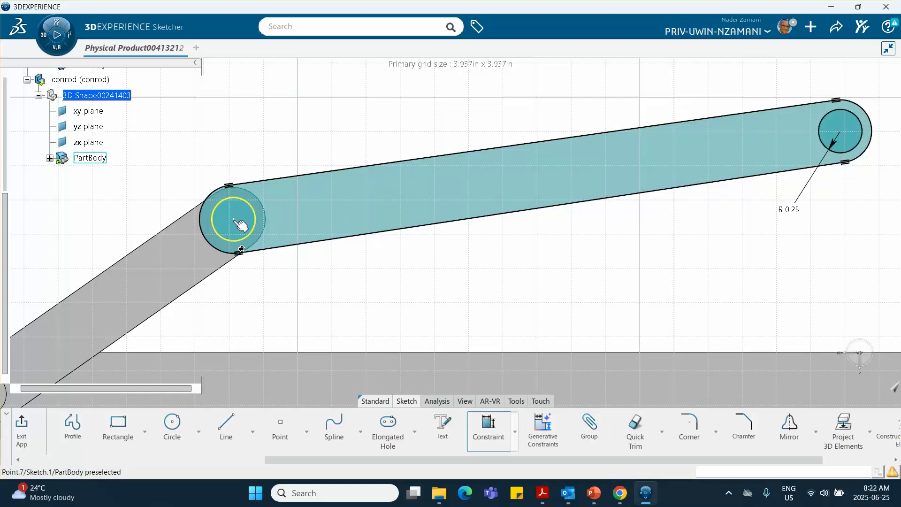
pyautogui.click(234, 219)
pyautogui.click(846, 135)
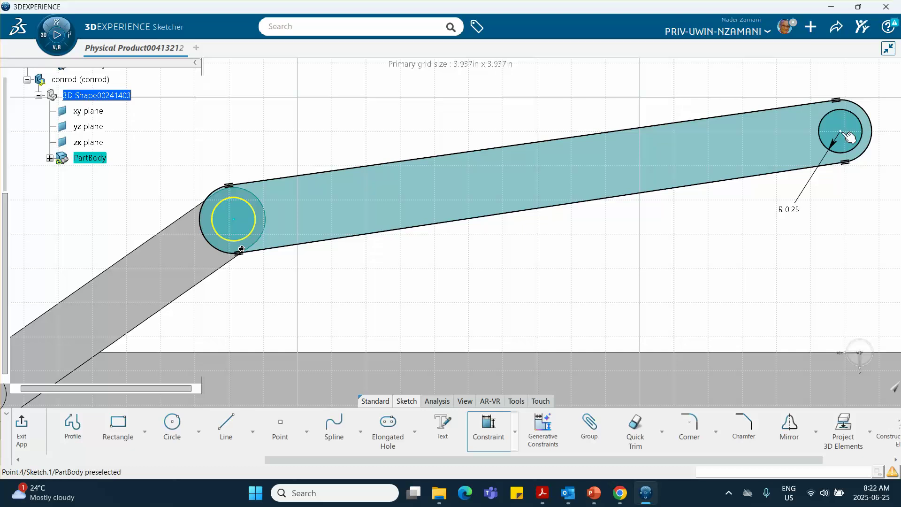
pyautogui.click(604, 105)
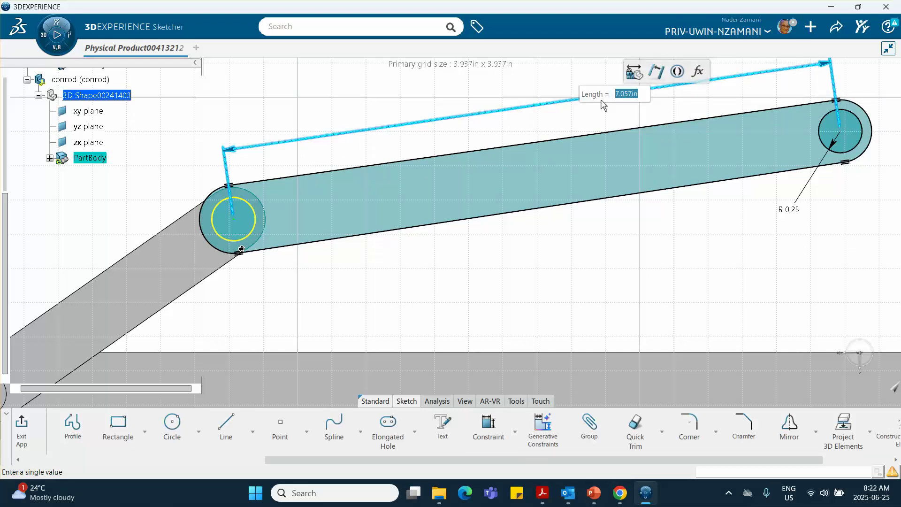
pyautogui.write('6.5')
pyautogui.press('Return')
pyautogui.click(553, 221)
pyautogui.moveTo(553, 226); pyautogui.dragTo(519, 264, button='middle')
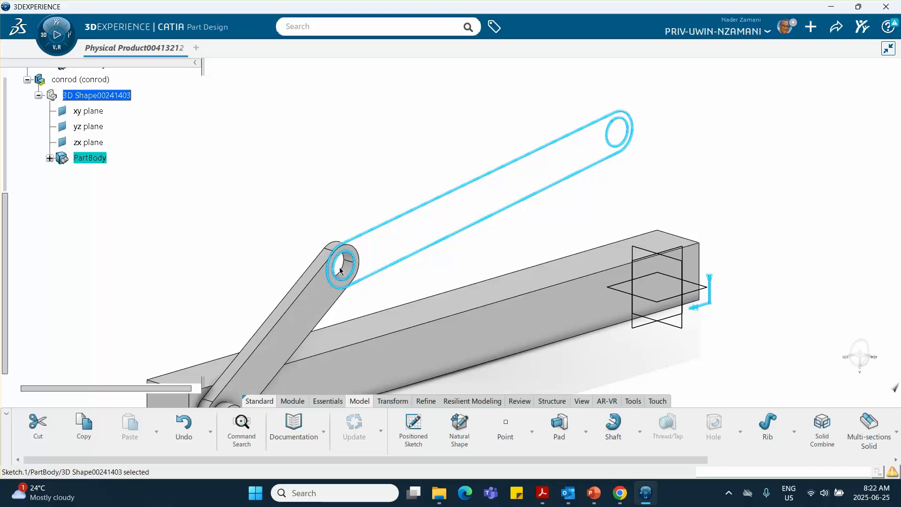
# - Start a Multi-Pad from the conrod sketch and set Limit 1 of domain 1, the rod body, to 0.25 in
pyautogui.click(291, 199)
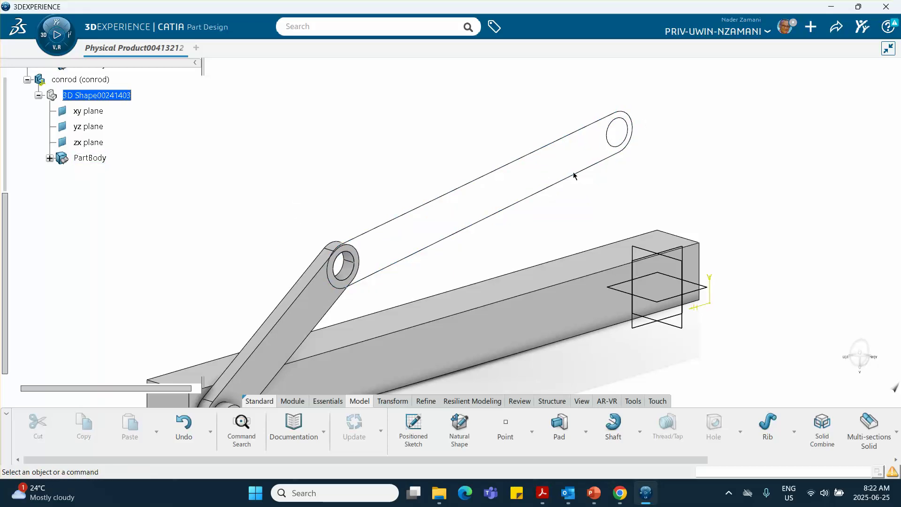
pyautogui.moveTo(340, 190); pyautogui.dragTo(291, 145, button='middle')
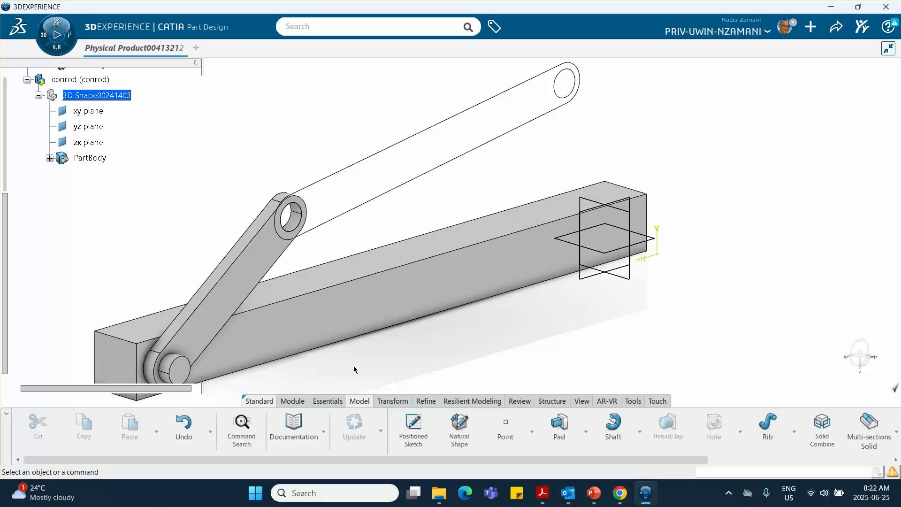
pyautogui.click(586, 433)
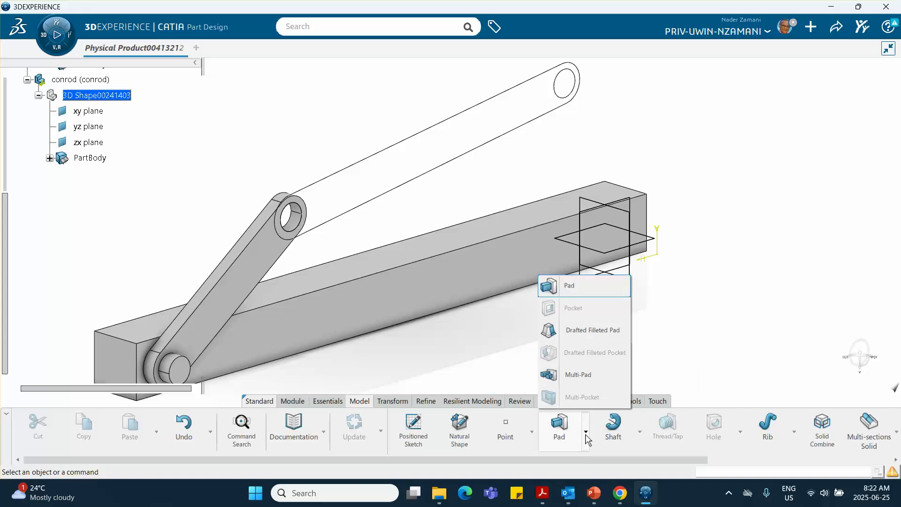
pyautogui.click(576, 375)
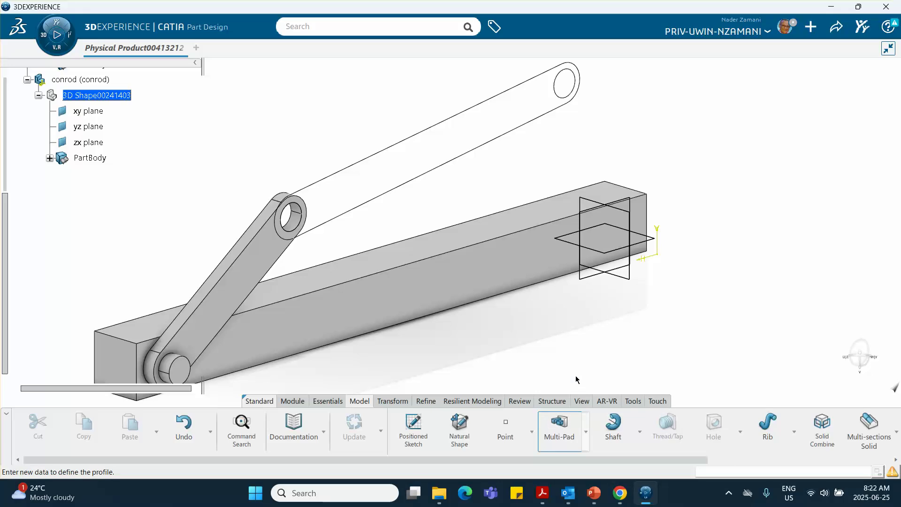
pyautogui.click(482, 151)
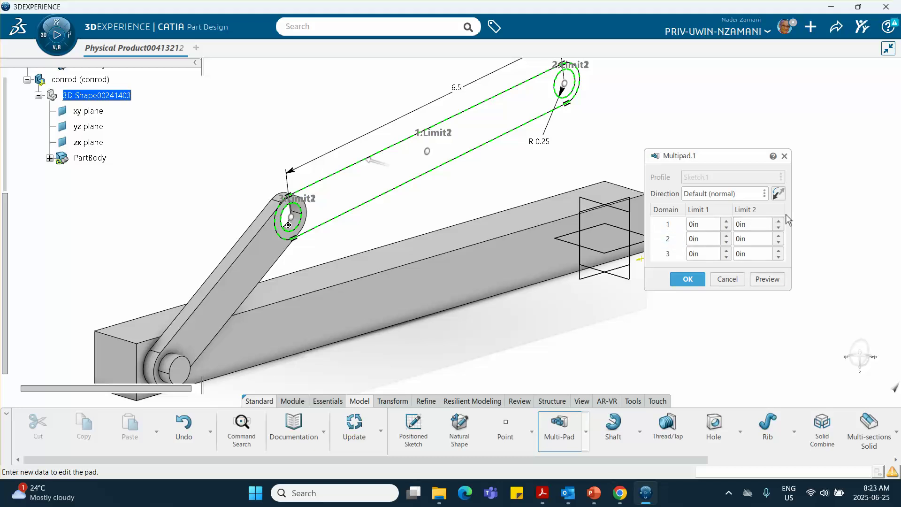
pyautogui.moveTo(791, 202); pyautogui.dragTo(858, 202)
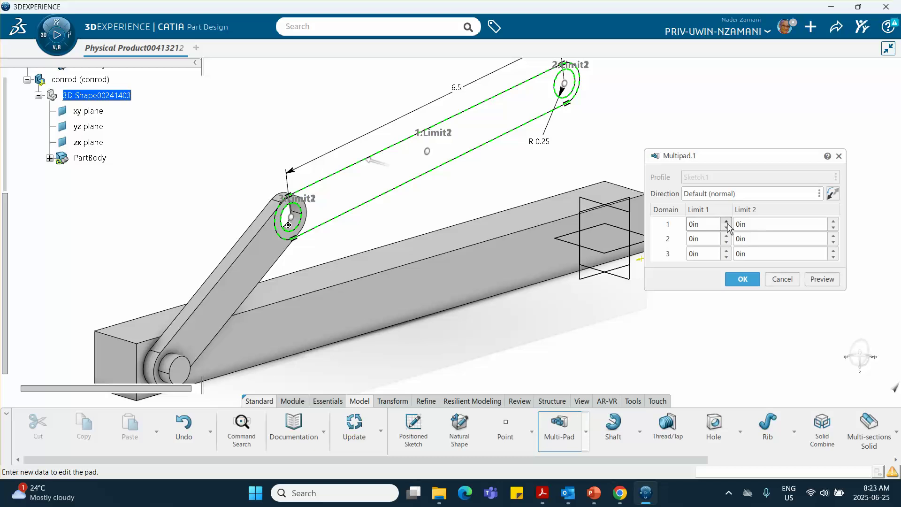
pyautogui.click(727, 222)
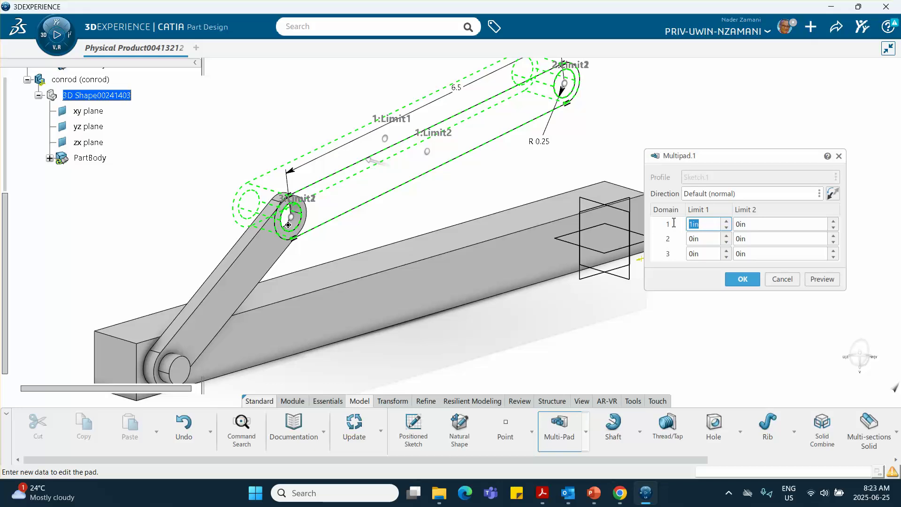
pyautogui.write('.25')
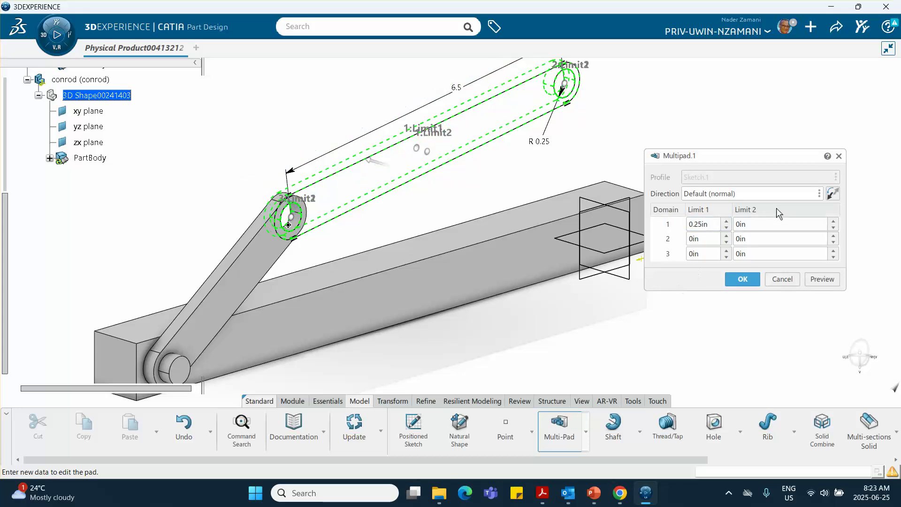
# - Try the multi-pad direction pointing away from the crank and test Limit 1 of domain 2, resetting it to 0 in
pyautogui.click(835, 195)
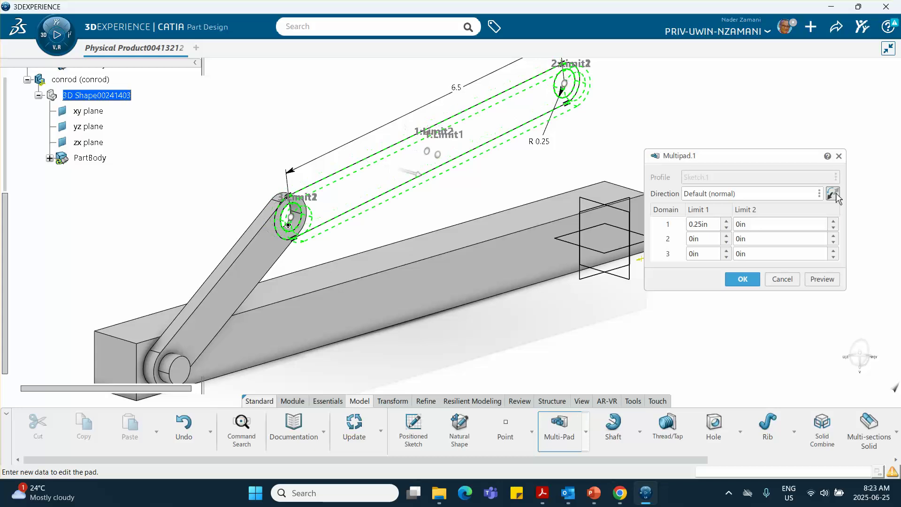
pyautogui.click(714, 239)
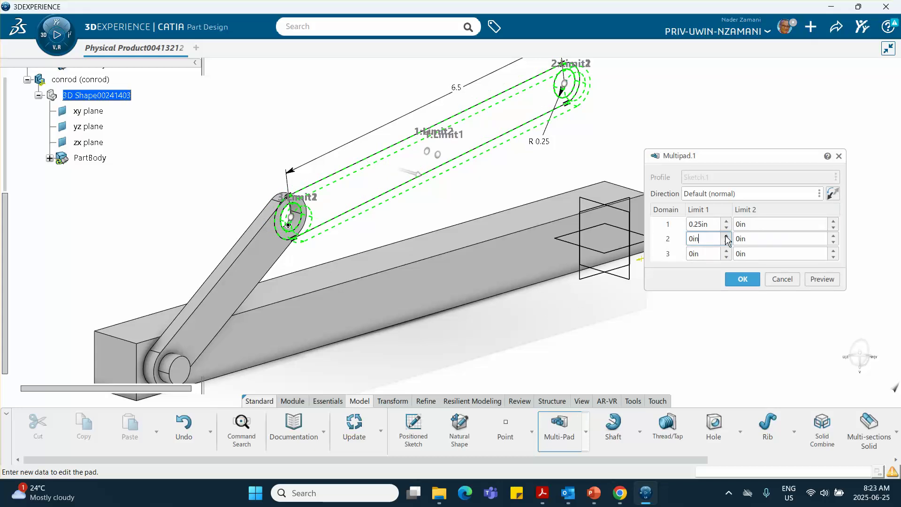
pyautogui.click(727, 236)
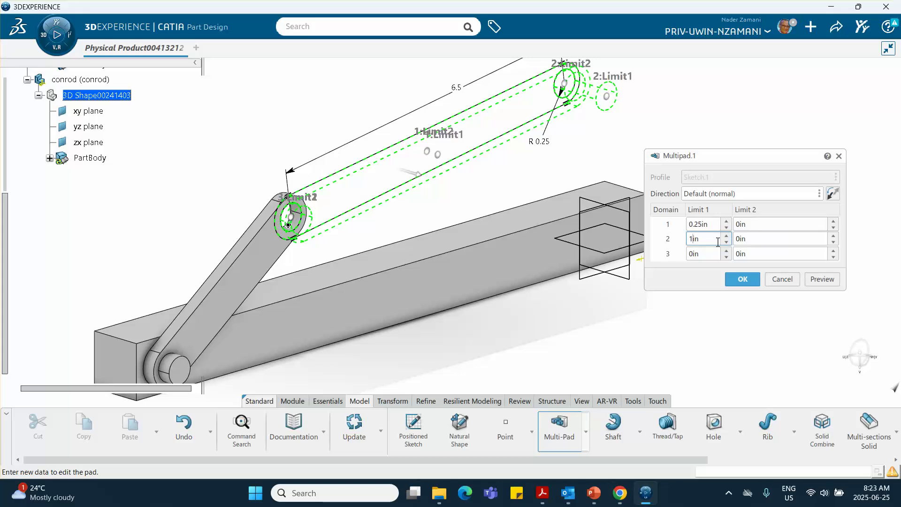
pyautogui.click(727, 242)
pyautogui.click(727, 242)
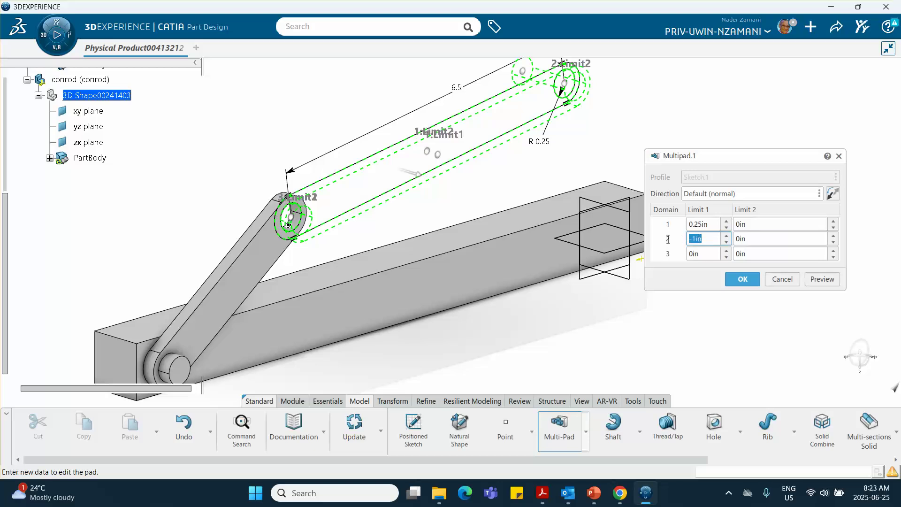
pyautogui.write('0')
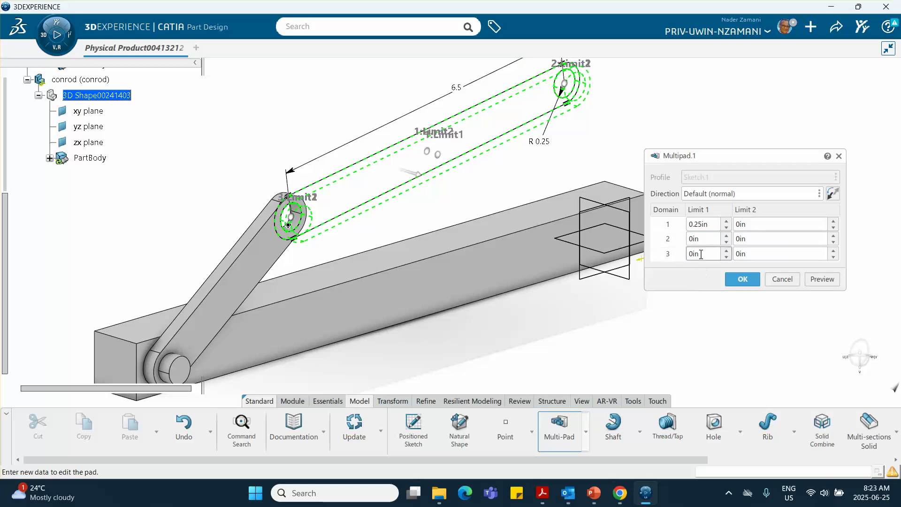
# - Set Limit 1 of domain 3, the crank pin, to 0.5 in and preview the multi-pad reversed towards the crank
pyautogui.click(726, 250)
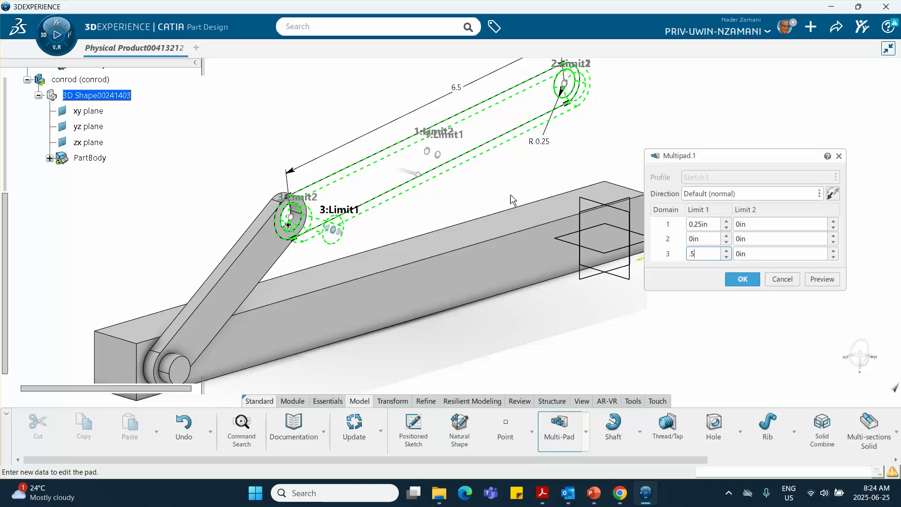
pyautogui.click(833, 194)
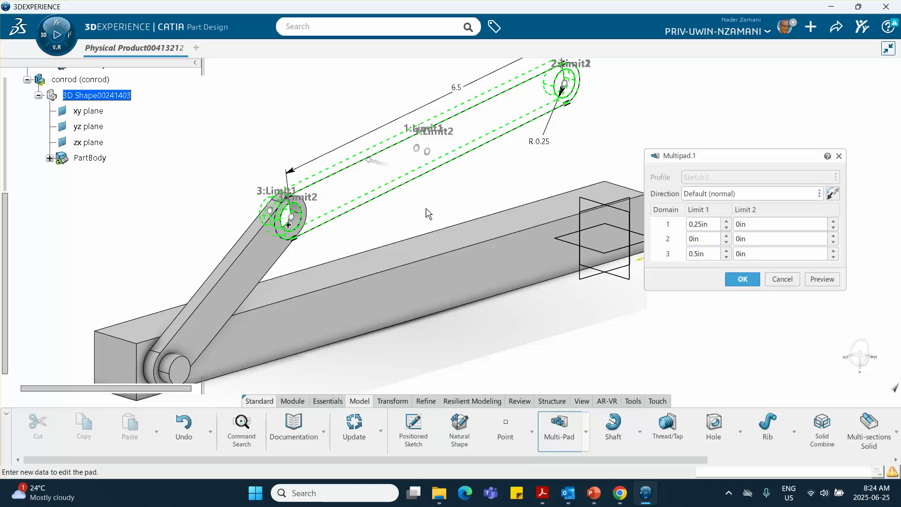
pyautogui.click(822, 280)
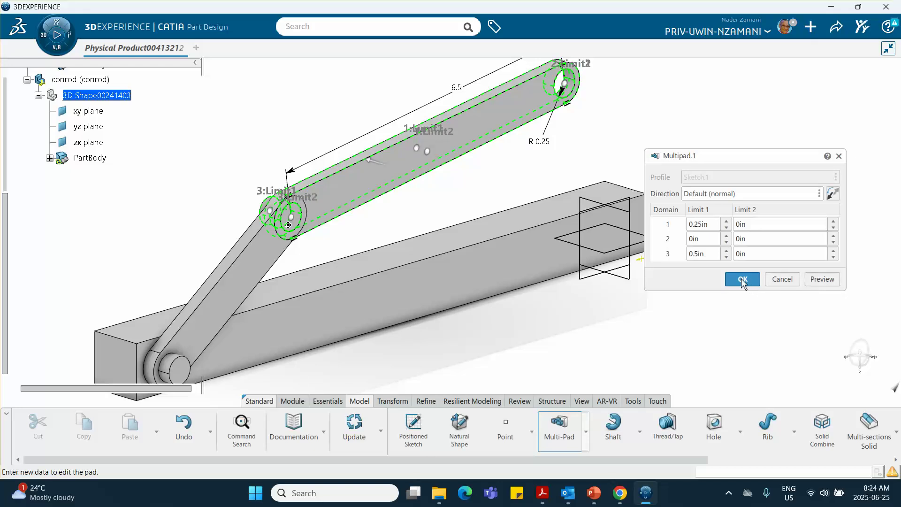
# - Preview the multi-pad extruded away from the crank and flip its direction back towards the crank
pyautogui.moveTo(437, 224); pyautogui.dragTo(502, 182, button='middle')
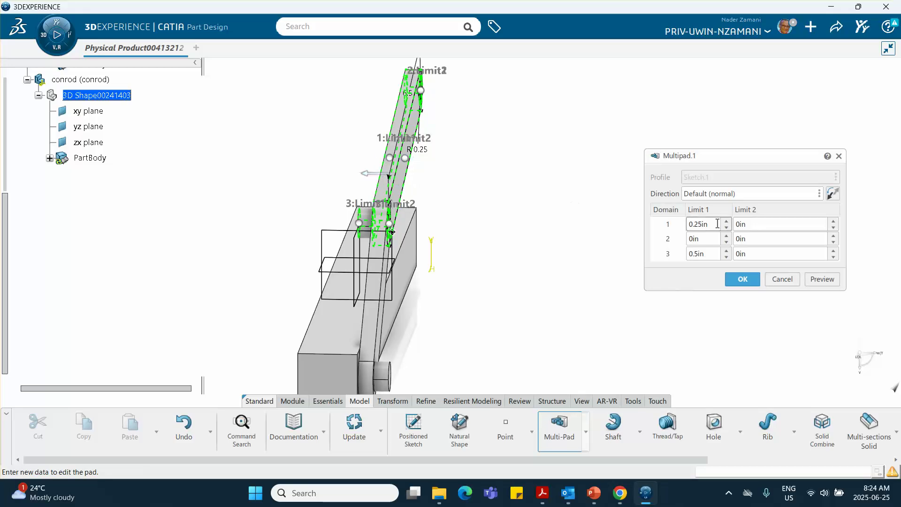
pyautogui.click(686, 223)
pyautogui.click(832, 193)
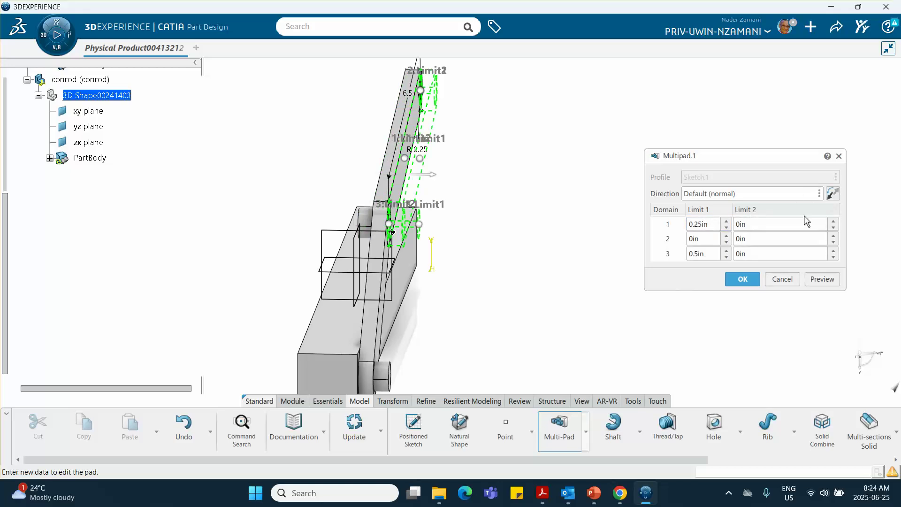
pyautogui.click(811, 278)
pyautogui.moveTo(528, 241); pyautogui.dragTo(528, 201, button='middle')
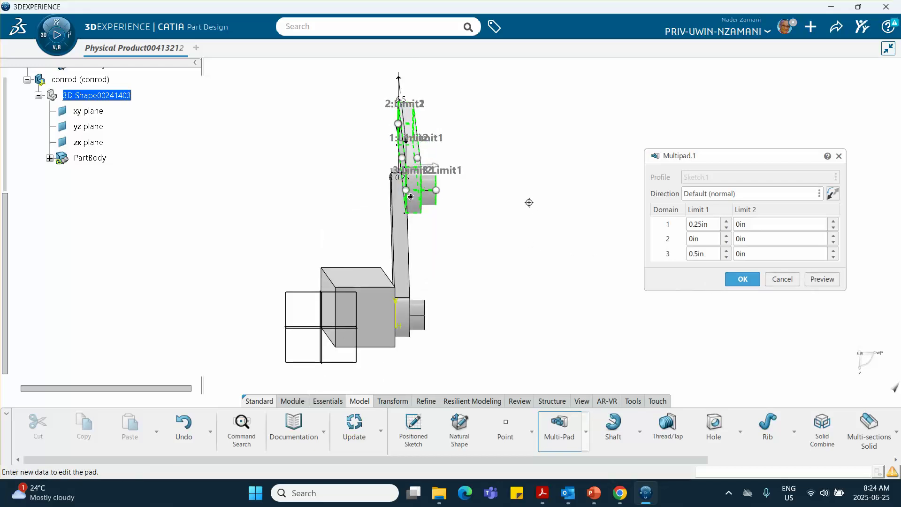
pyautogui.click(832, 193)
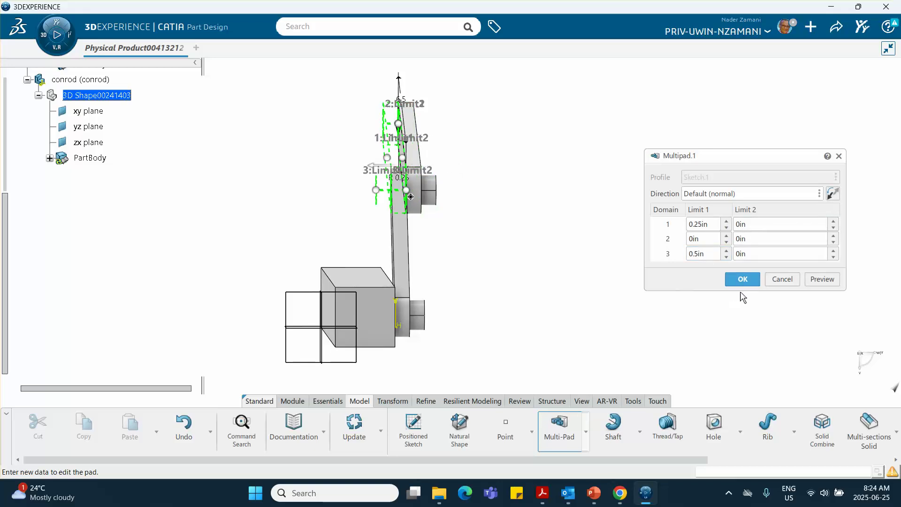
# - Create the conrod's multi-pad with the rod body and pin extruded towards the crank
pyautogui.moveTo(588, 267); pyautogui.dragTo(555, 291, button='middle')
pyautogui.click(743, 278)
pyautogui.click(601, 254)
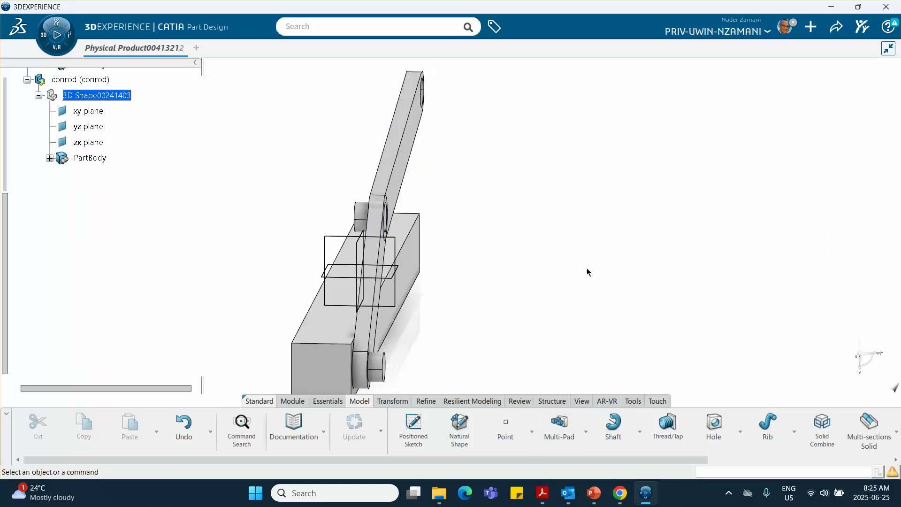
pyautogui.moveTo(577, 263); pyautogui.dragTo(489, 237, button='middle')
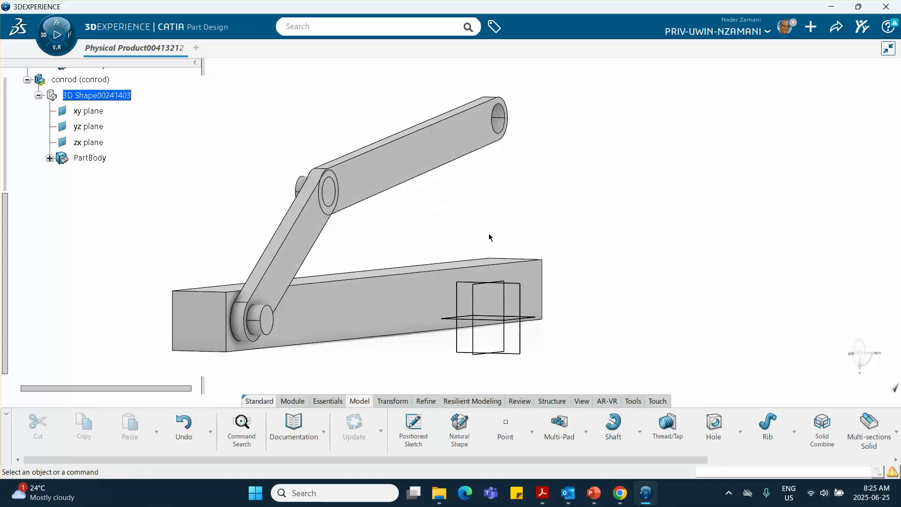
# - Edit the conrod's multi-pad and reverse its direction so the rod and pin extrude away from the crank
pyautogui.click(50, 158)
pyautogui.click(103, 206)
pyautogui.doubleClick(103, 206)
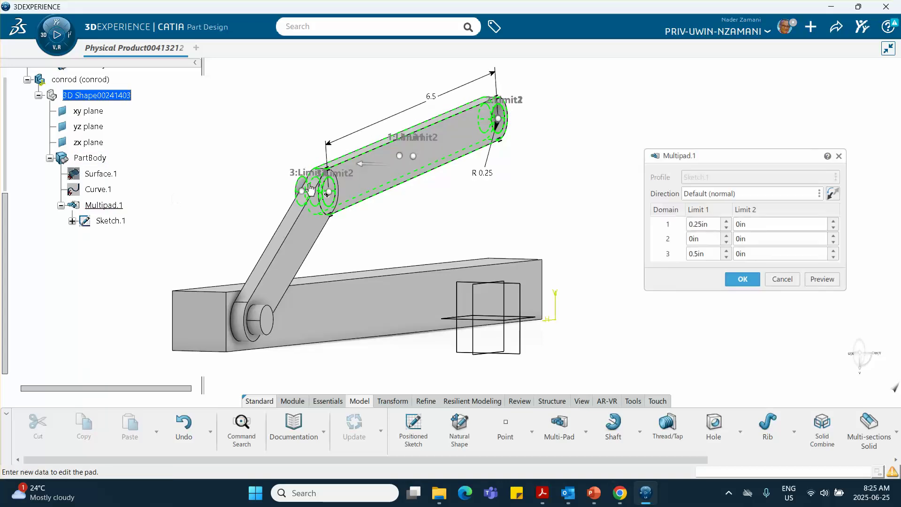
pyautogui.click(736, 225)
pyautogui.click(706, 224)
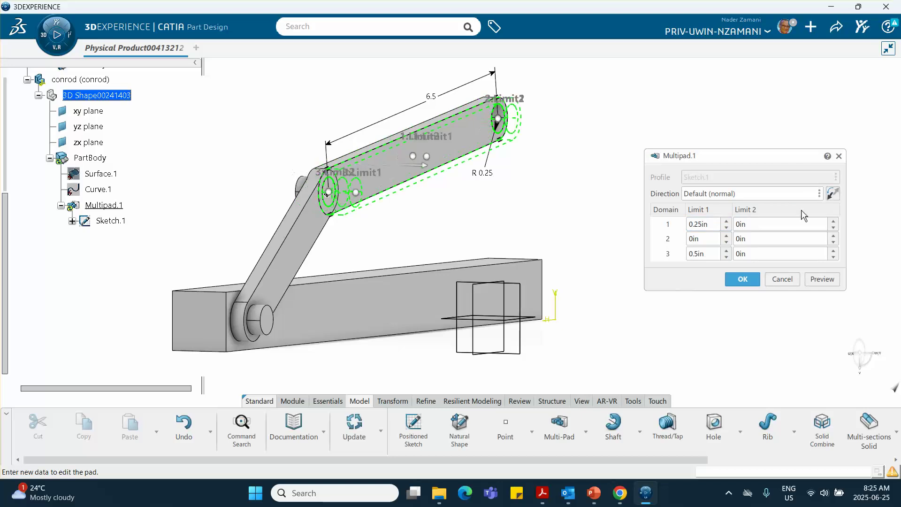
pyautogui.click(741, 279)
pyautogui.click(670, 244)
pyautogui.moveTo(448, 227); pyautogui.dragTo(435, 199, button='middle')
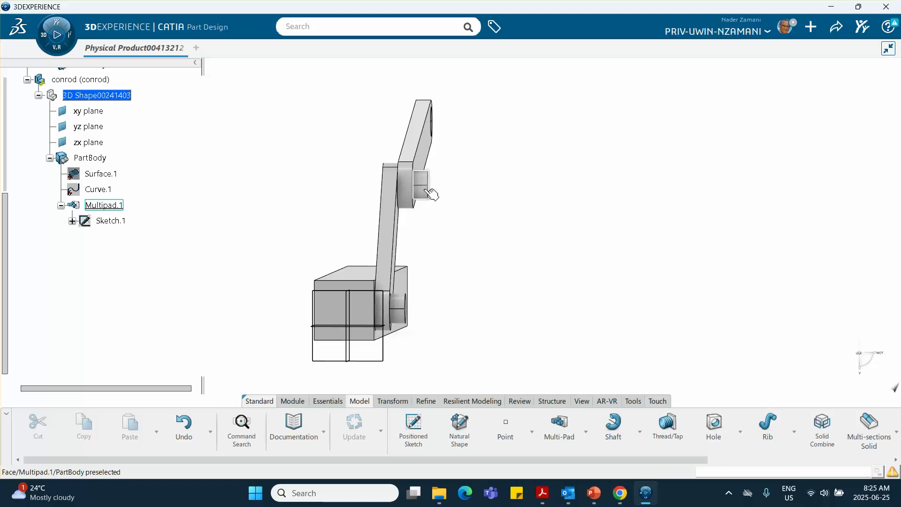
pyautogui.moveTo(505, 244); pyautogui.dragTo(433, 238, button='middle')
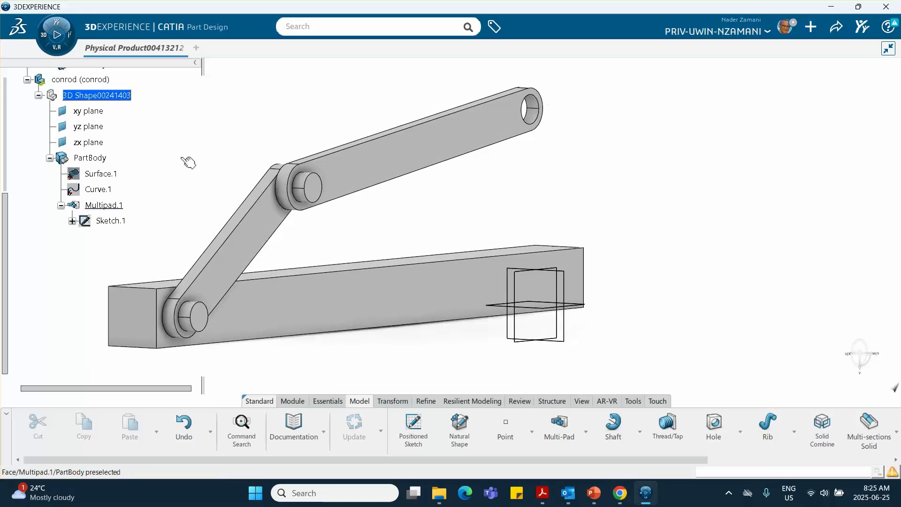
# - Activate the root product and insert a new 3D Part under it
pyautogui.scroll(6, 61, 112)
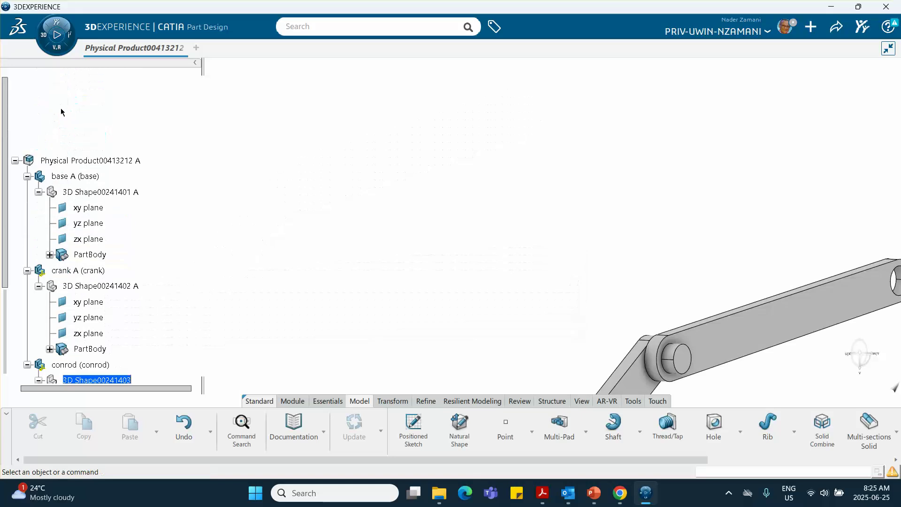
pyautogui.click(85, 160)
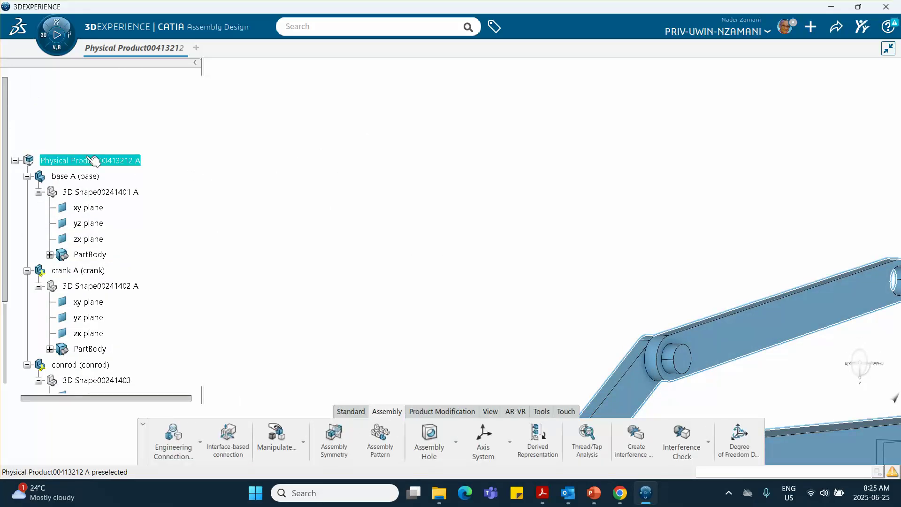
pyautogui.rightClick(93, 161)
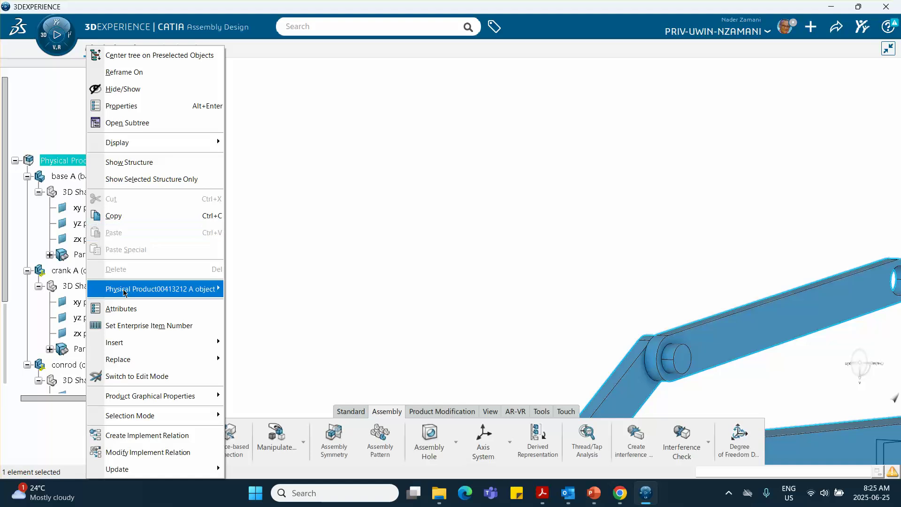
pyautogui.moveTo(125, 341)
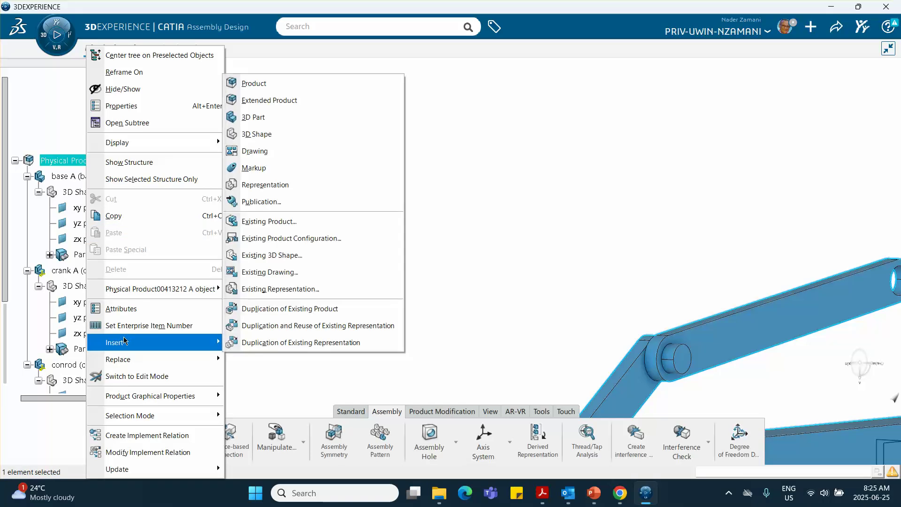
pyautogui.click(322, 117)
pyautogui.scroll(-2, 131, 226)
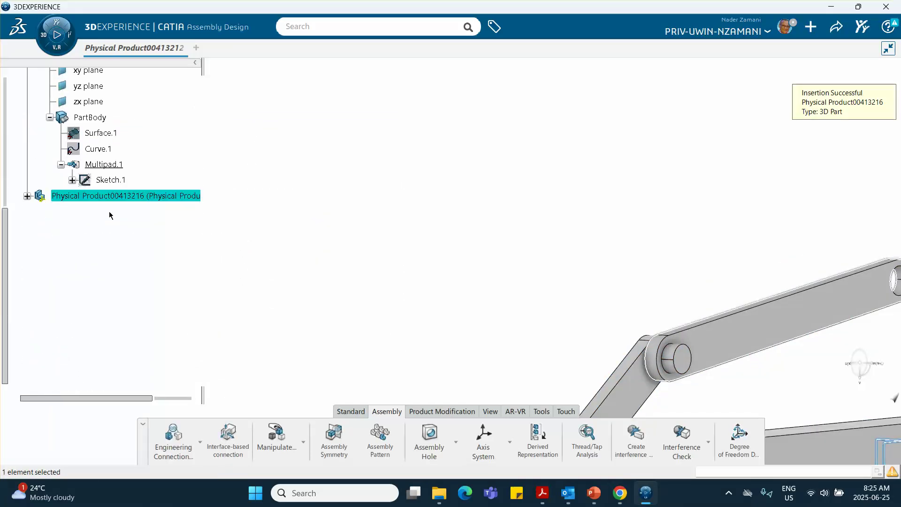
# - Rename the new part's instance title and reference title to piston in its properties
pyautogui.rightClick(99, 196)
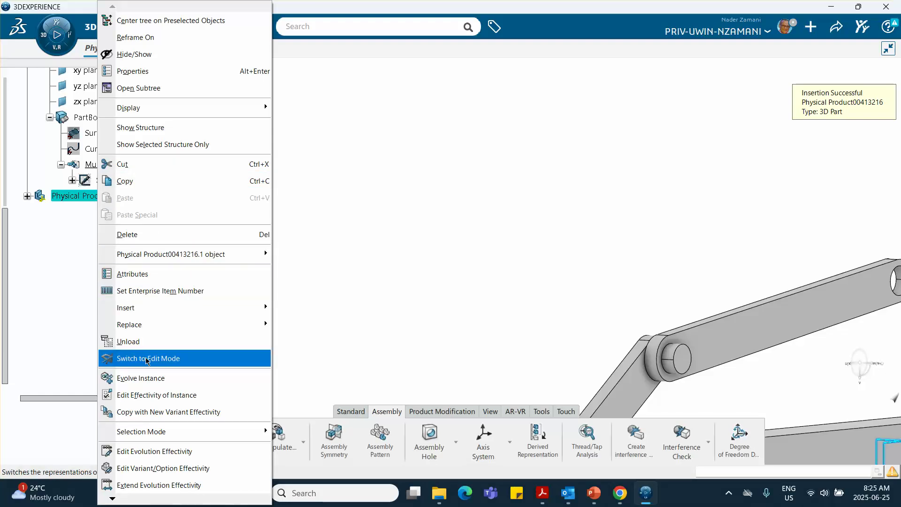
pyautogui.click(156, 71)
pyautogui.moveTo(647, 172); pyautogui.dragTo(451, 183)
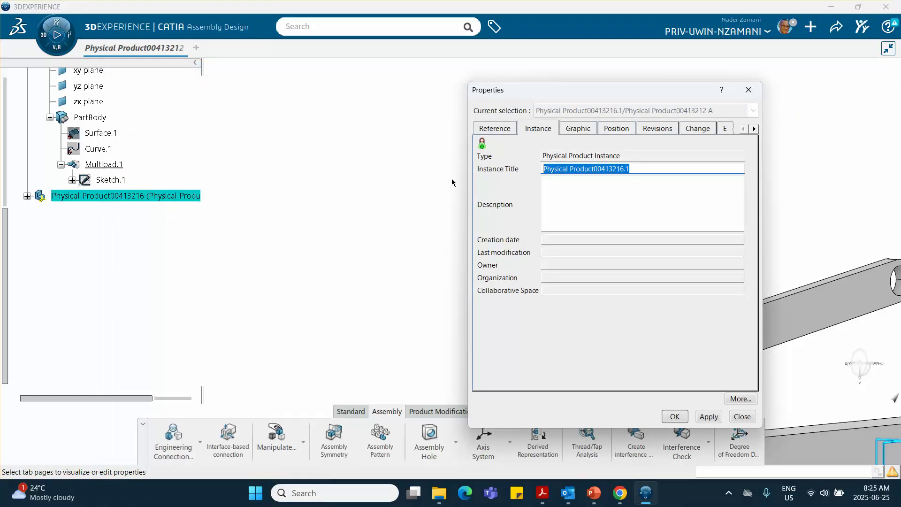
pyautogui.write('piston')
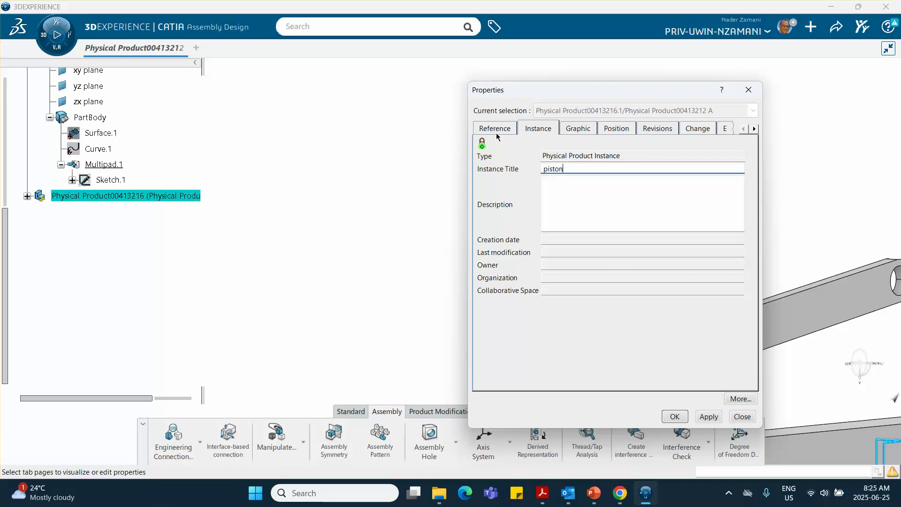
pyautogui.click(496, 131)
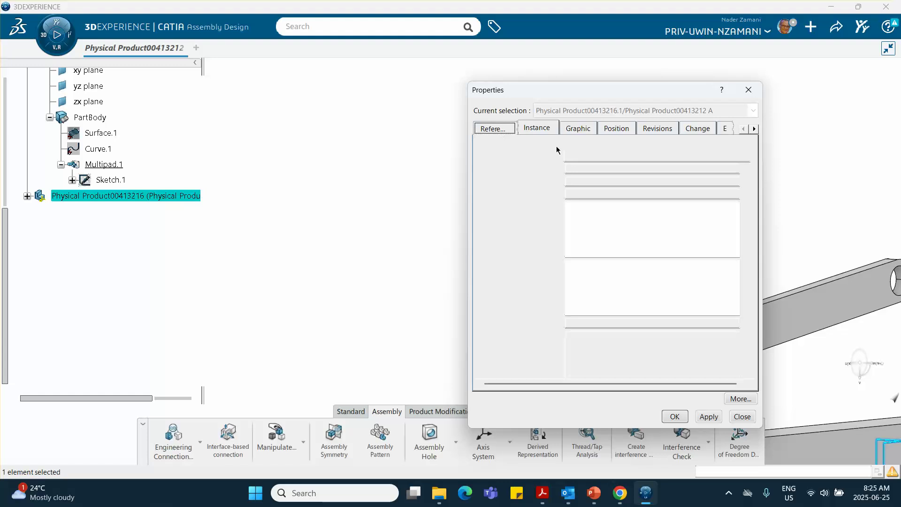
pyautogui.moveTo(655, 170); pyautogui.dragTo(486, 168)
pyautogui.write('piston')
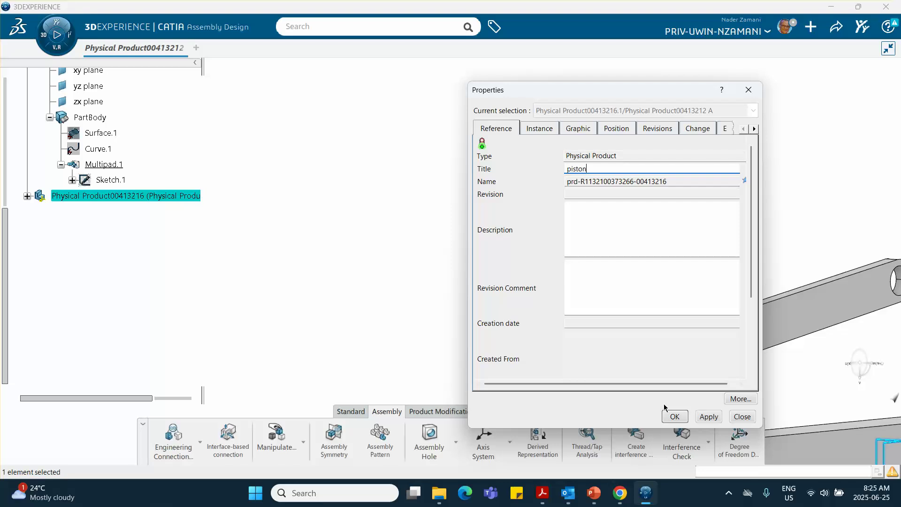
pyautogui.click(674, 416)
# - Activate the piston's 3D shape for editing and start a sketch on the base's upper face
pyautogui.click(28, 197)
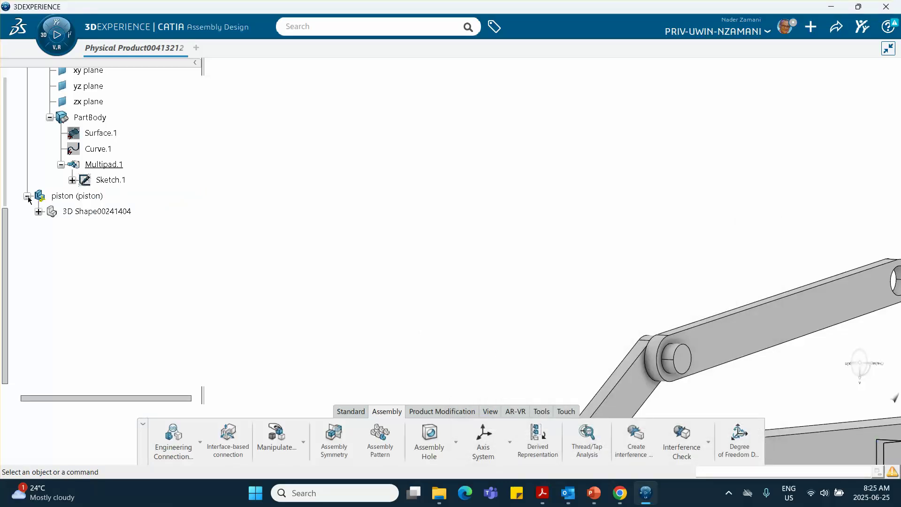
pyautogui.click(96, 211)
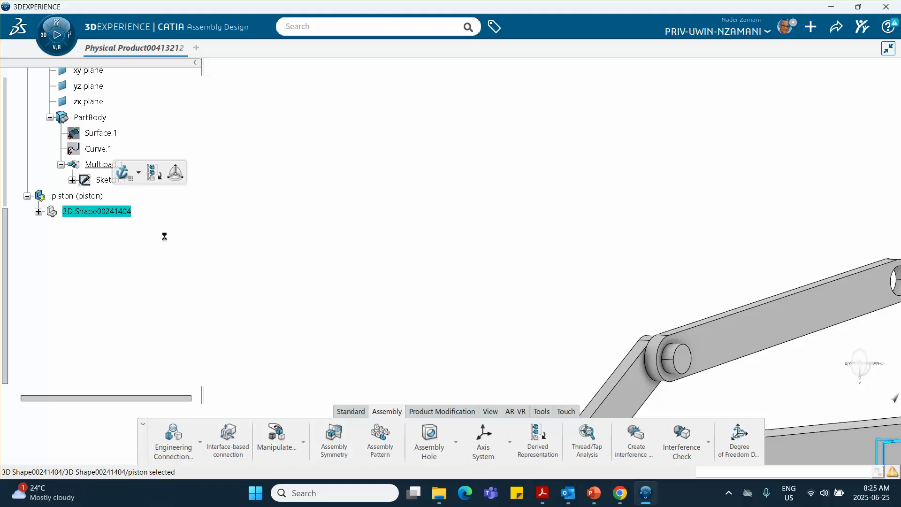
pyautogui.moveTo(496, 287); pyautogui.dragTo(341, 319, button='middle')
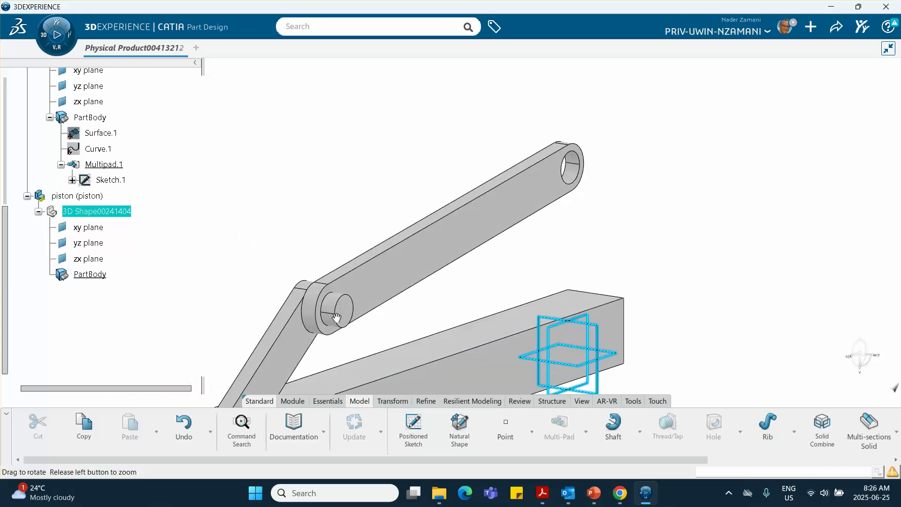
pyautogui.click(571, 305)
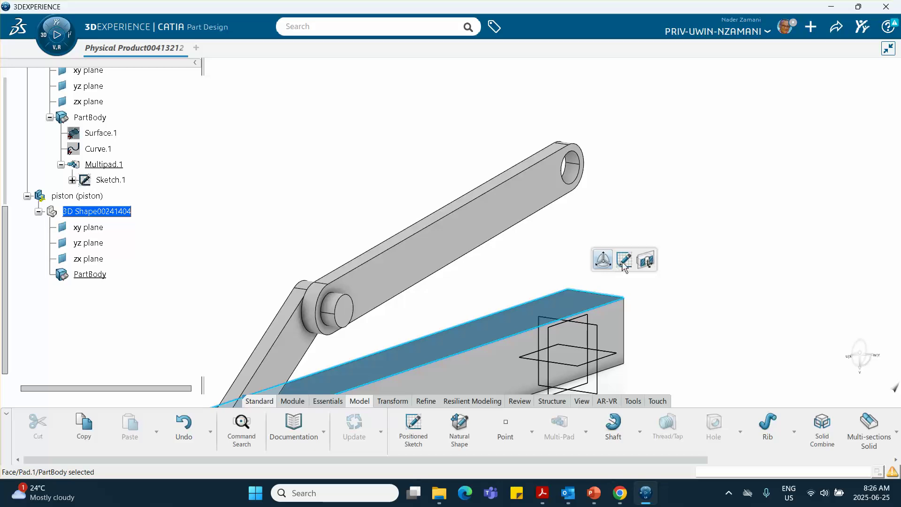
pyautogui.middleClick(416, 216)
pyautogui.moveTo(425, 206)
pyautogui.mouseDown(button='middle')
pyautogui.moveTo(458, 336)
pyautogui.moveTo(452, 225)
pyautogui.moveTo(477, 314)
pyautogui.mouseUp(button='middle')
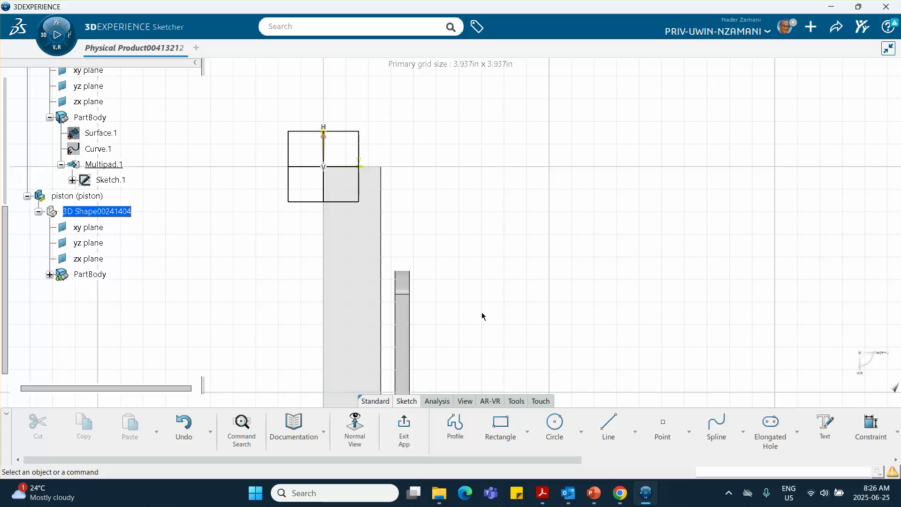
# - Sketch a rectangle about 1.13 in square near the end of the base, starting on the base's outer long edge
pyautogui.click(870, 422)
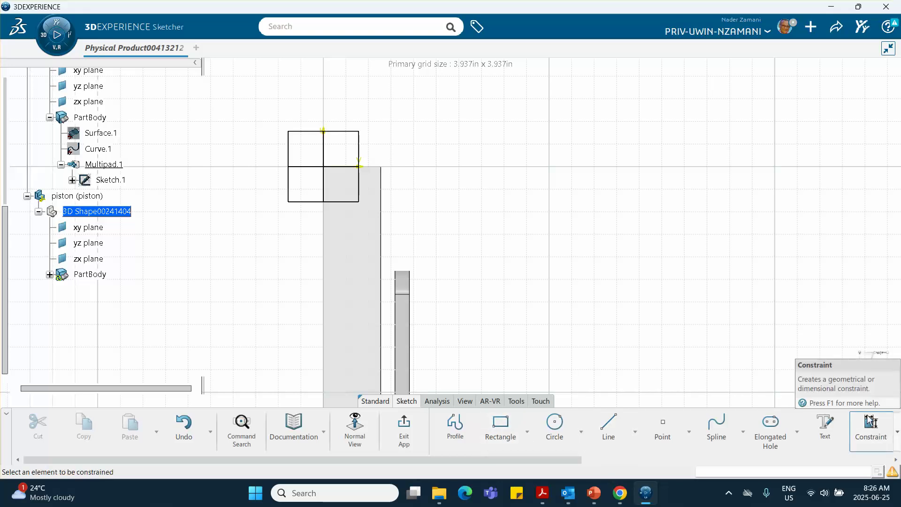
pyautogui.click(500, 424)
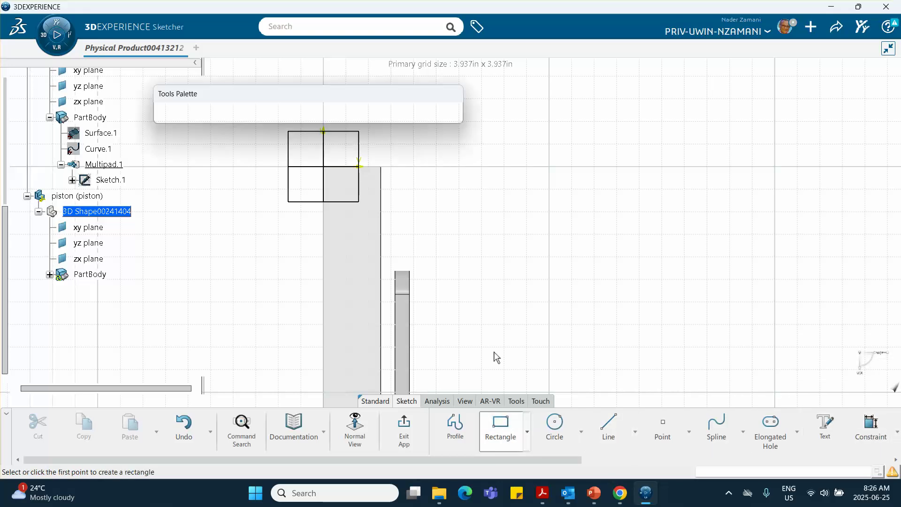
pyautogui.click(324, 189)
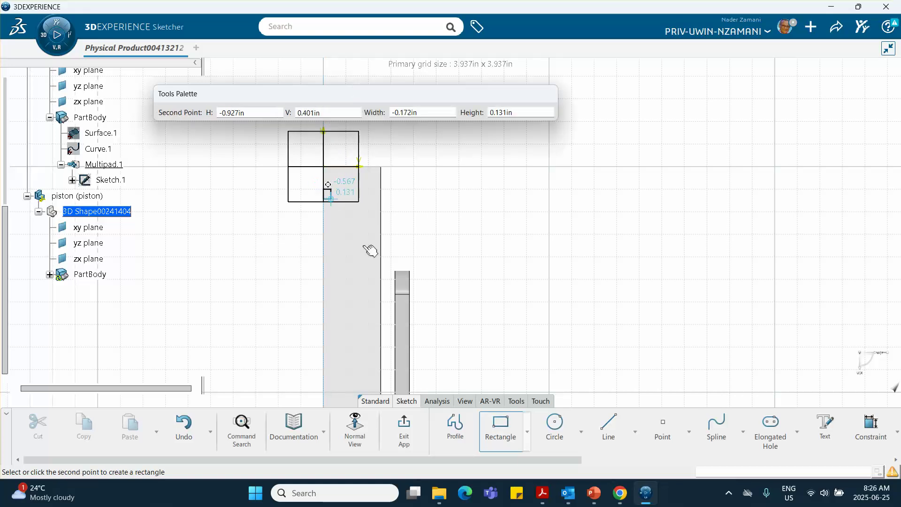
pyautogui.click(388, 255)
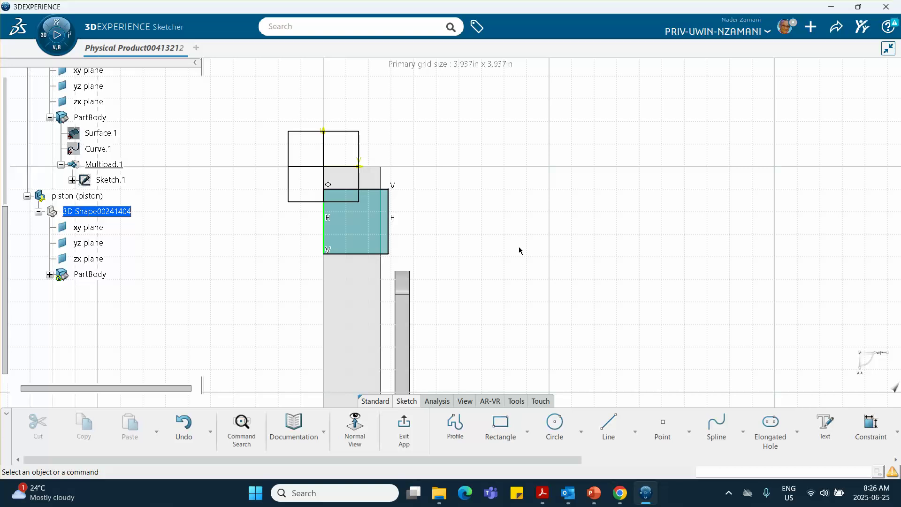
# - Constrain the length of the rectangle's side along the base to 1 in, scaling all sketch elements with it
pyautogui.click(871, 424)
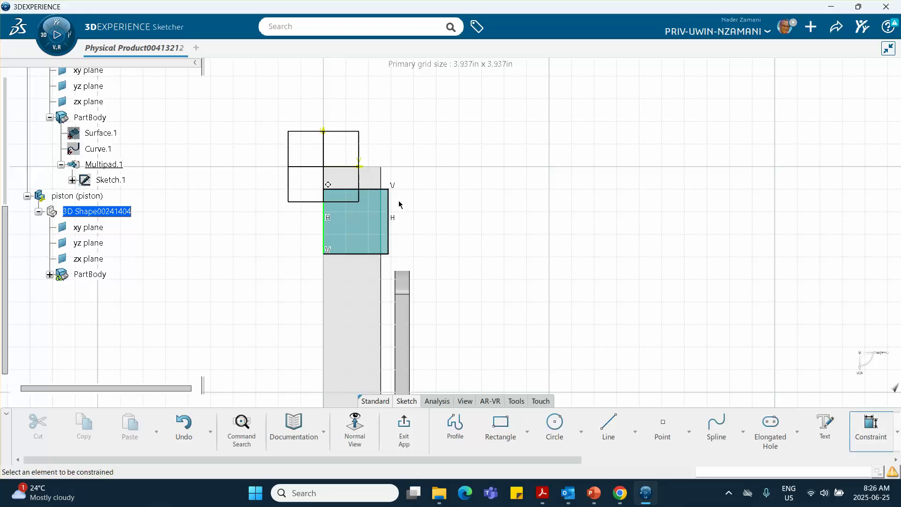
pyautogui.click(389, 202)
pyautogui.click(427, 216)
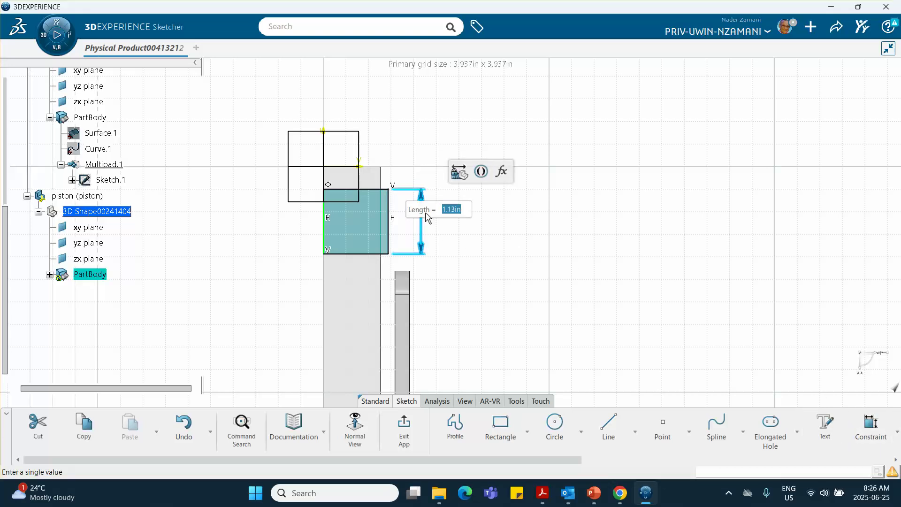
pyautogui.write('1')
pyautogui.press('Return')
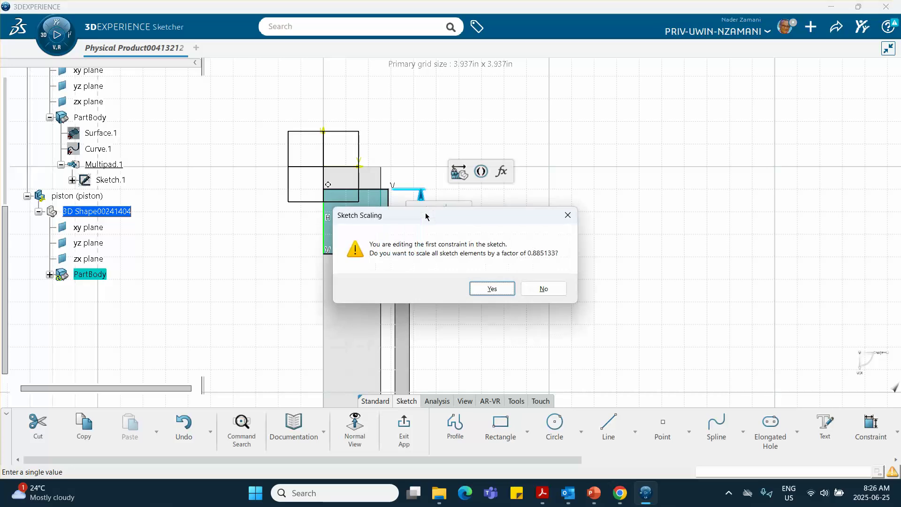
pyautogui.click(490, 288)
# - Dimension the rectangle's side across the base at 1 in and exit the piston sketch
pyautogui.click(362, 244)
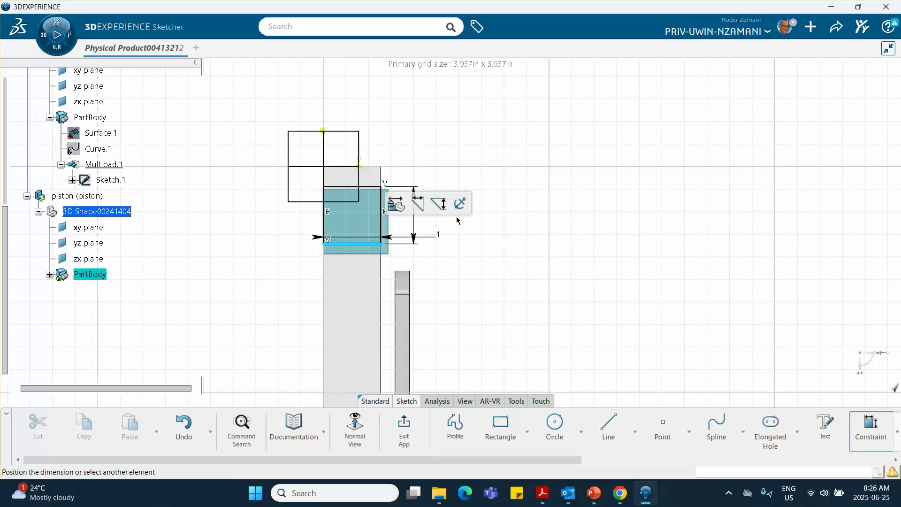
pyautogui.click(275, 275)
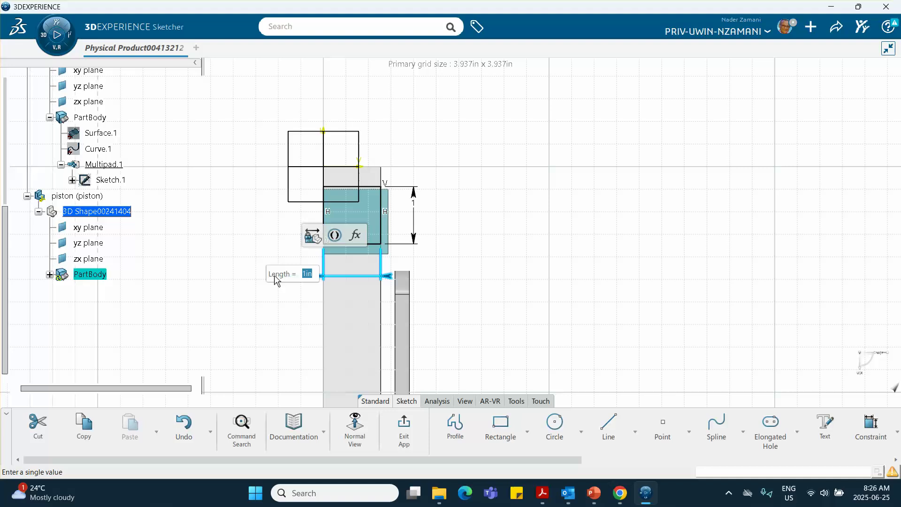
pyautogui.press('Return')
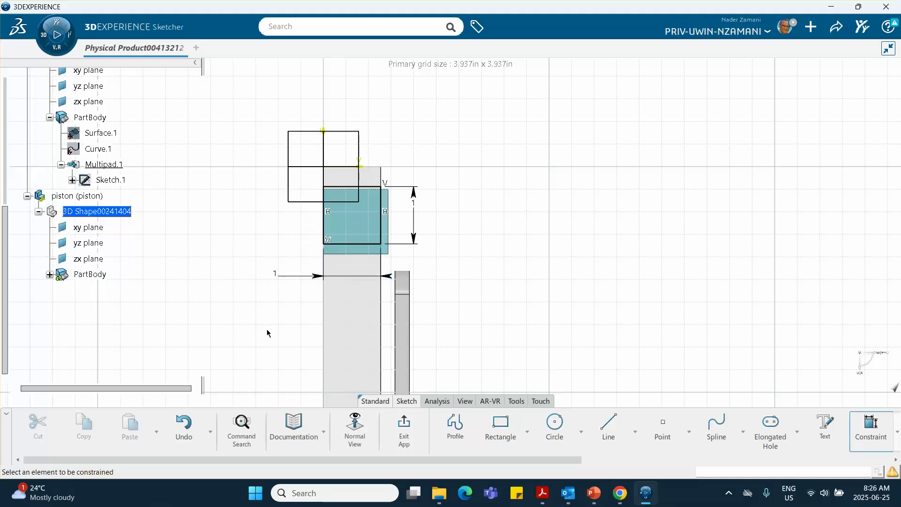
pyautogui.click(407, 428)
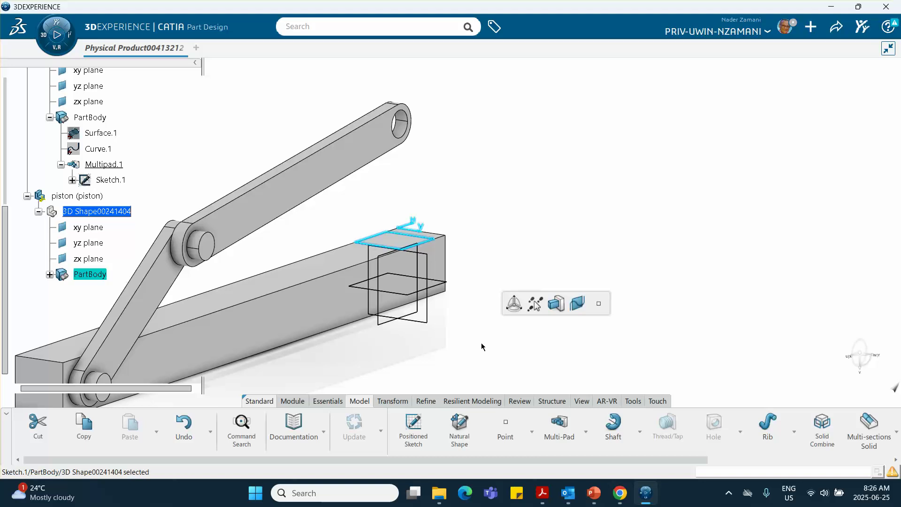
# - Extrude the piston's square sketch on the base into a pad about 0.79 in long
pyautogui.click(554, 305)
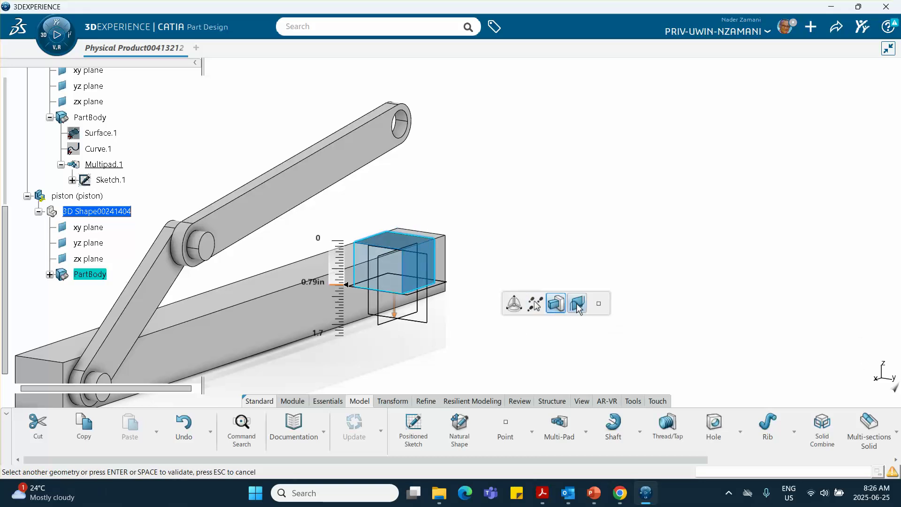
pyautogui.click(411, 302)
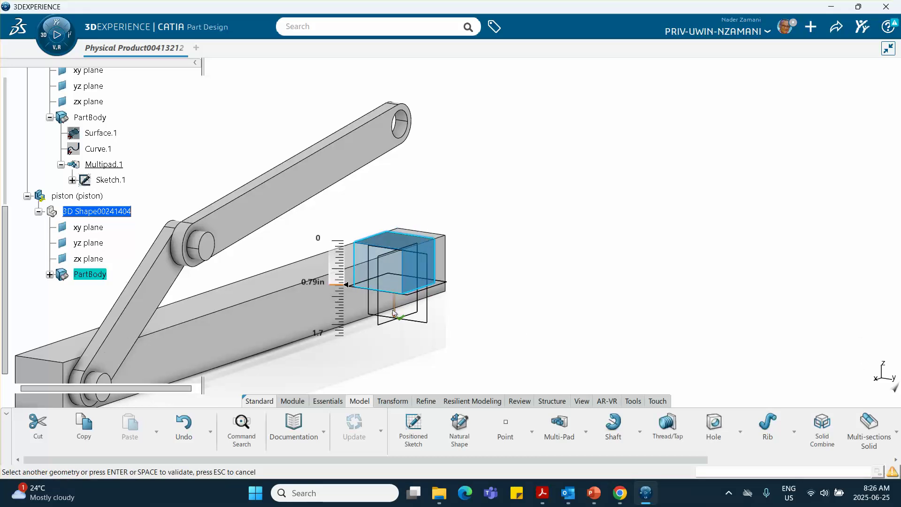
pyautogui.press('Escape')
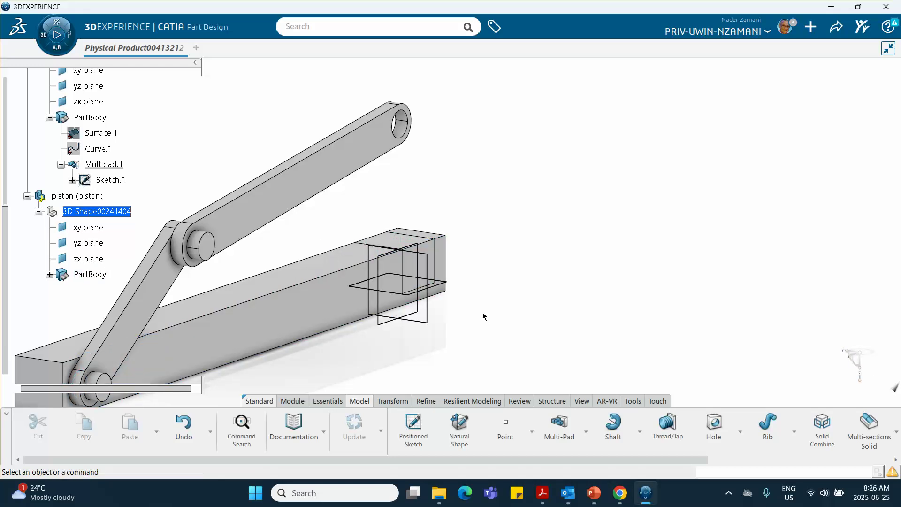
# - Edit the piston's pad to extrude upward from the base, with its length matching the profile's 1 in sides
pyautogui.scroll(-3, 54, 212)
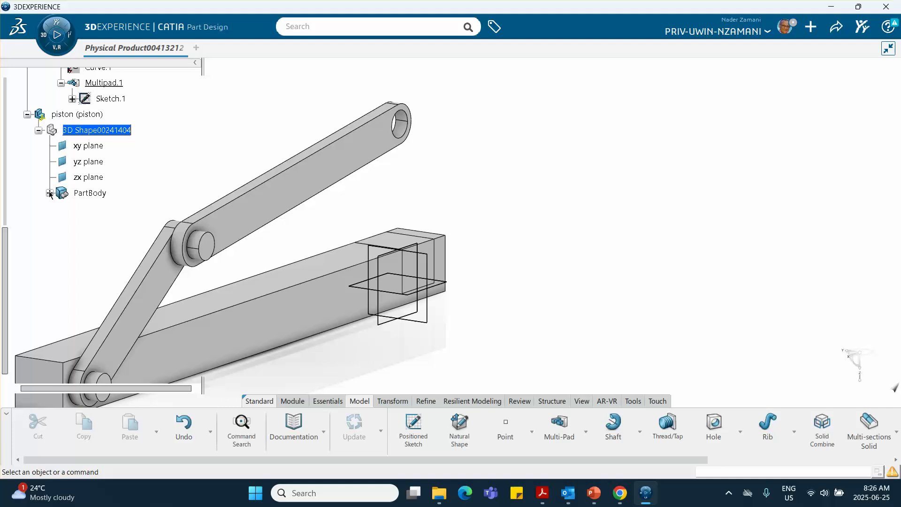
pyautogui.click(49, 193)
pyautogui.doubleClick(104, 225)
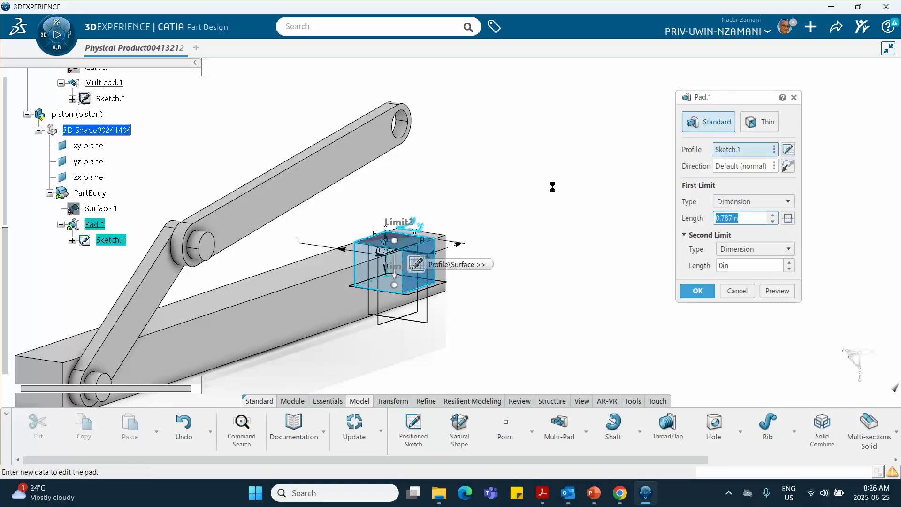
pyautogui.click(788, 167)
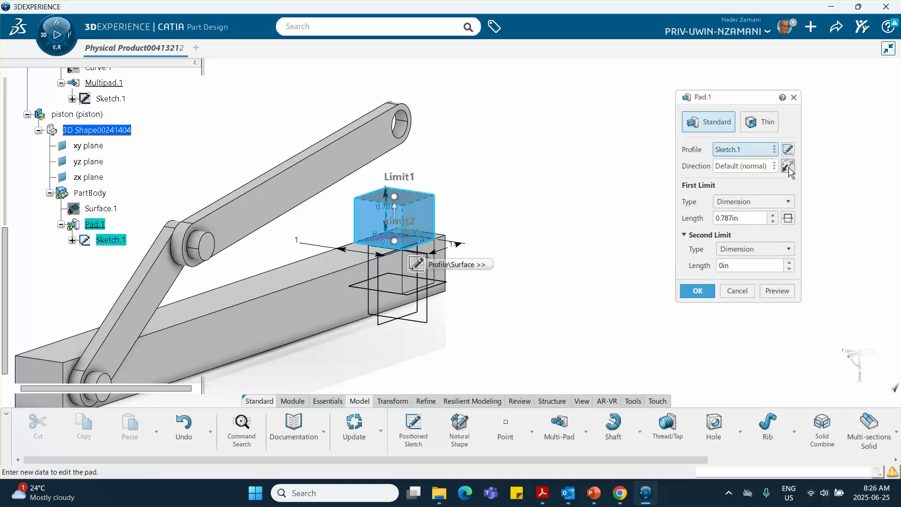
pyautogui.doubleClick(748, 214)
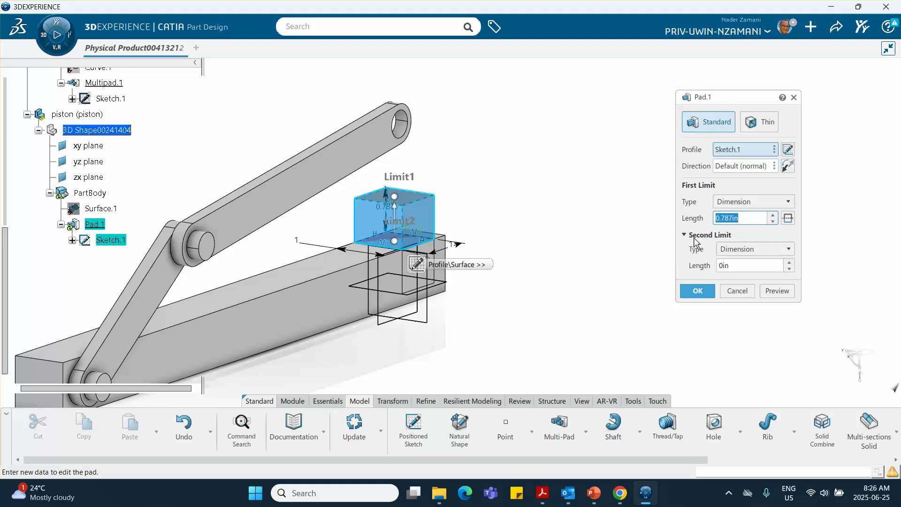
pyautogui.click(698, 291)
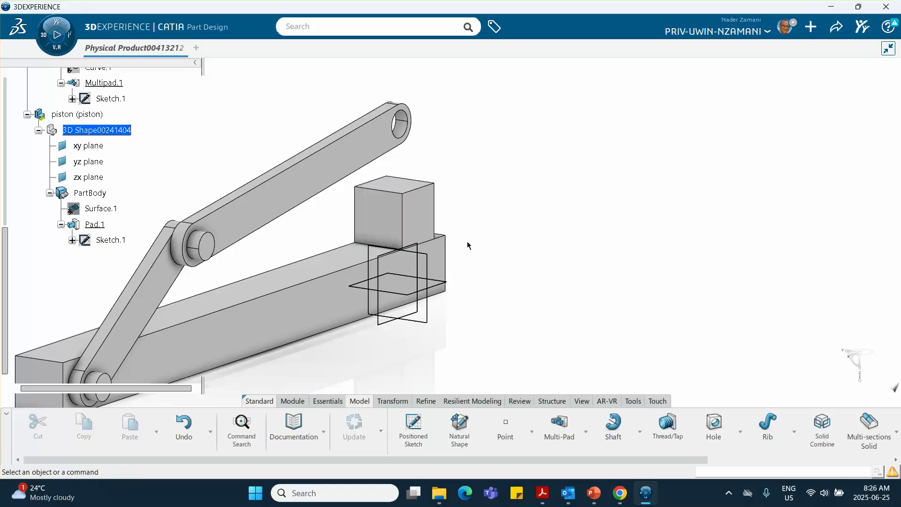
# - Sketch a circle of about 0.16 in radius at the centre of the piston block's side face, on the pin side of the linkage
pyautogui.click(422, 222)
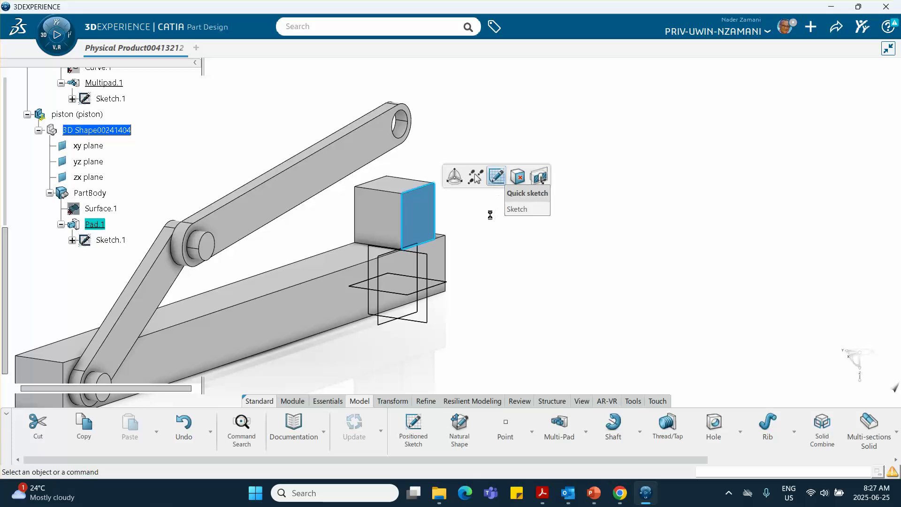
pyautogui.moveTo(567, 253); pyautogui.dragTo(566, 198, button='middle')
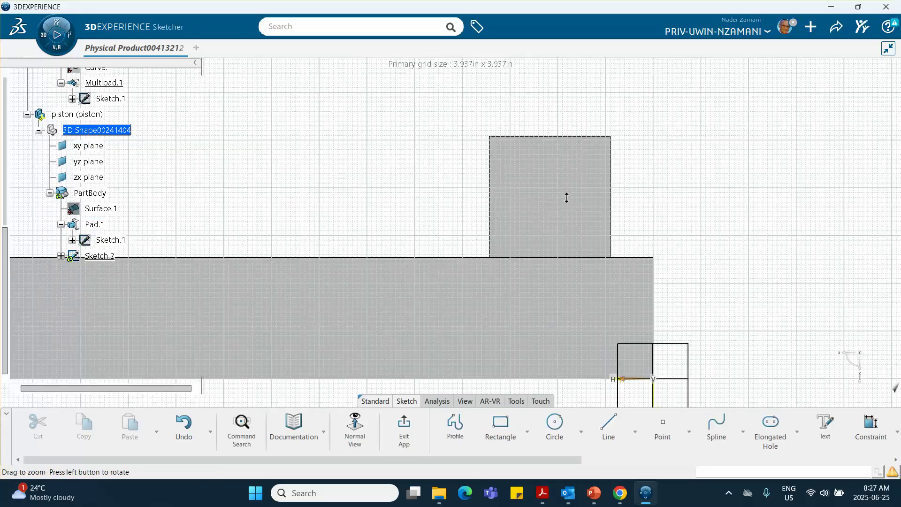
pyautogui.click(554, 423)
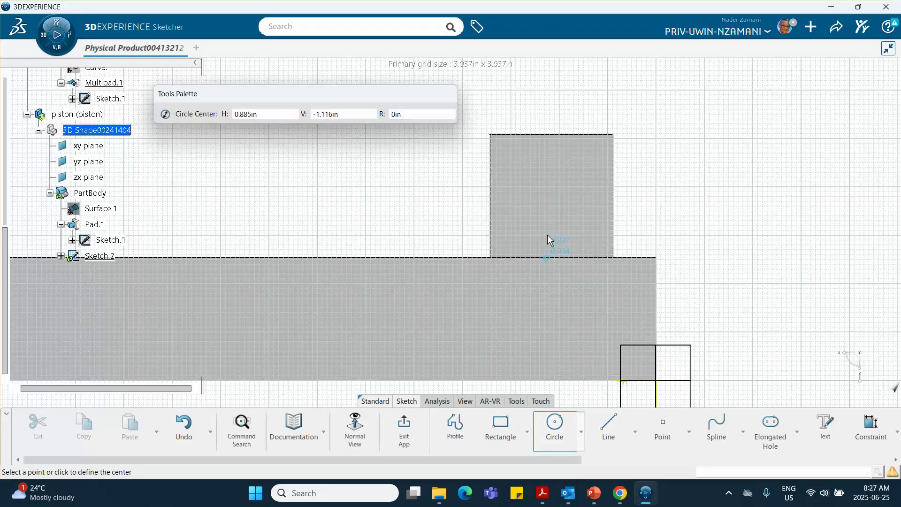
pyautogui.click(551, 195)
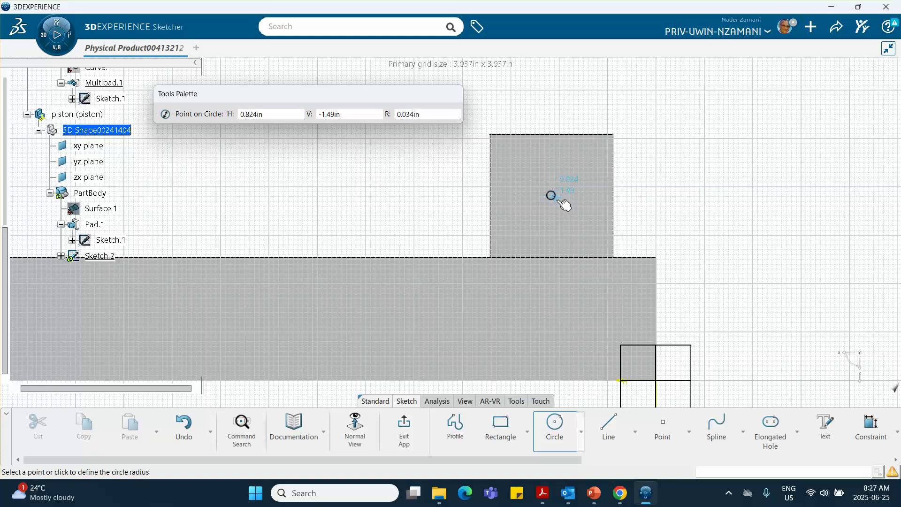
pyautogui.click(568, 207)
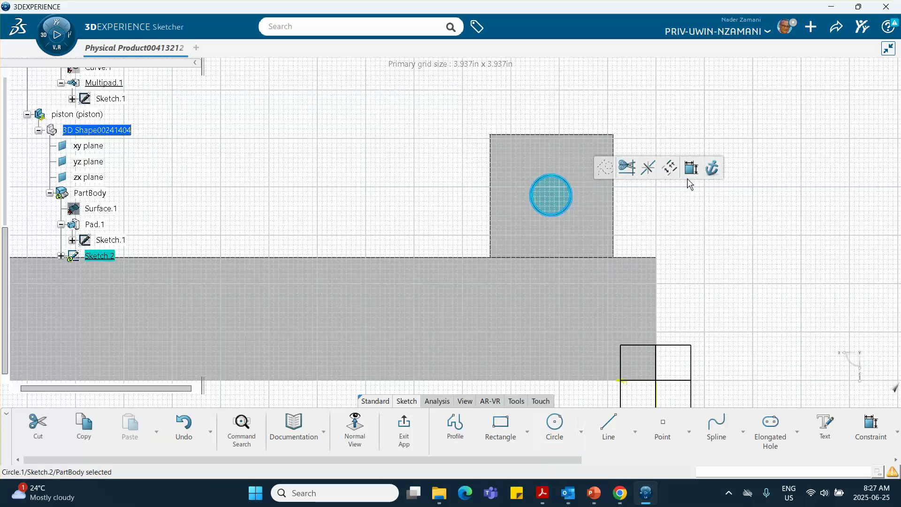
# - Dimension the circle's radius at 0.25 in and exit the sketch
pyautogui.click(690, 169)
pyautogui.click(694, 204)
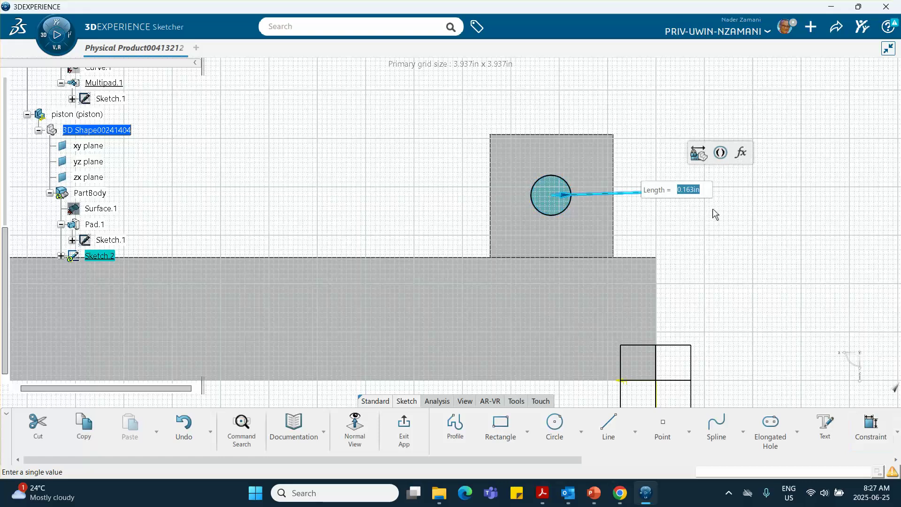
pyautogui.write('.')
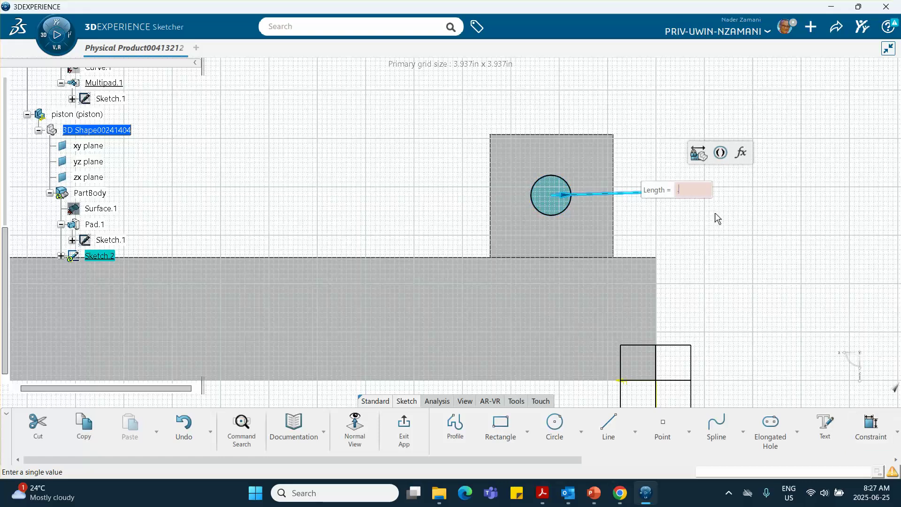
pyautogui.write('25')
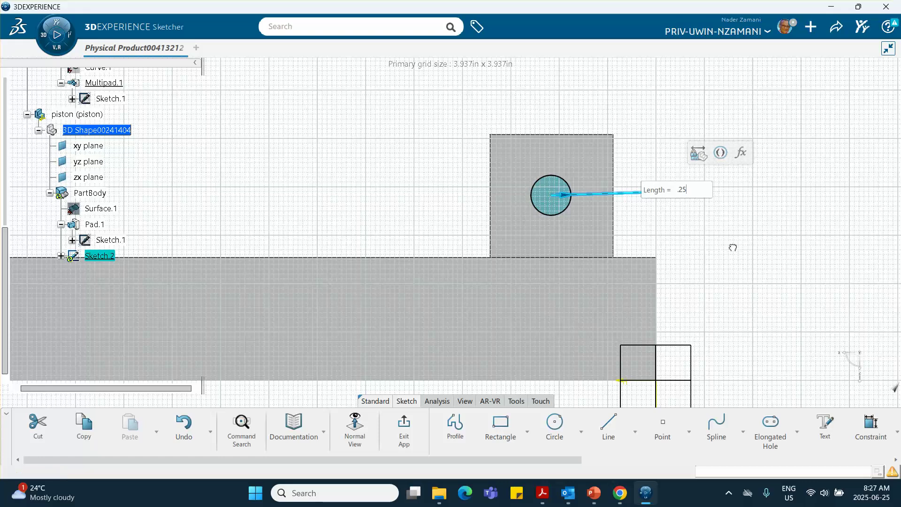
pyautogui.press('Return')
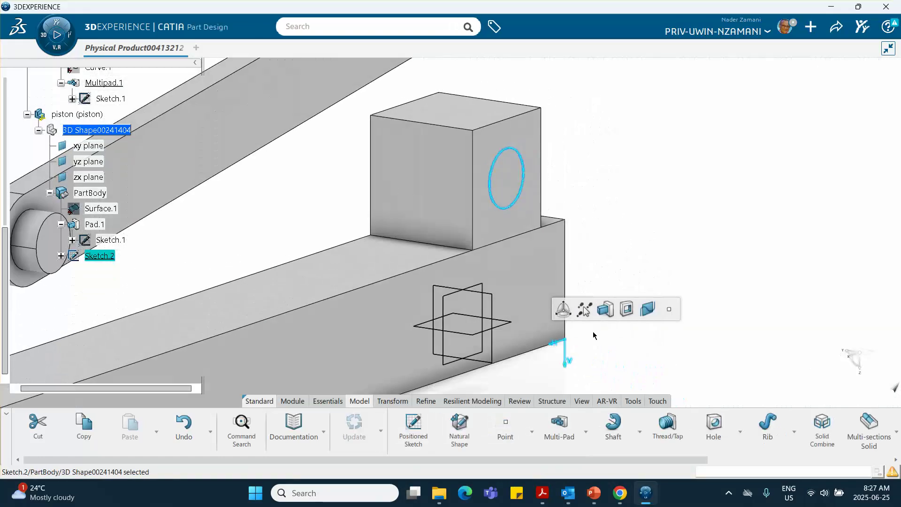
# - Extrude the circle outward from the piston block as a pin and set the pad's length to 1 in
pyautogui.click(605, 310)
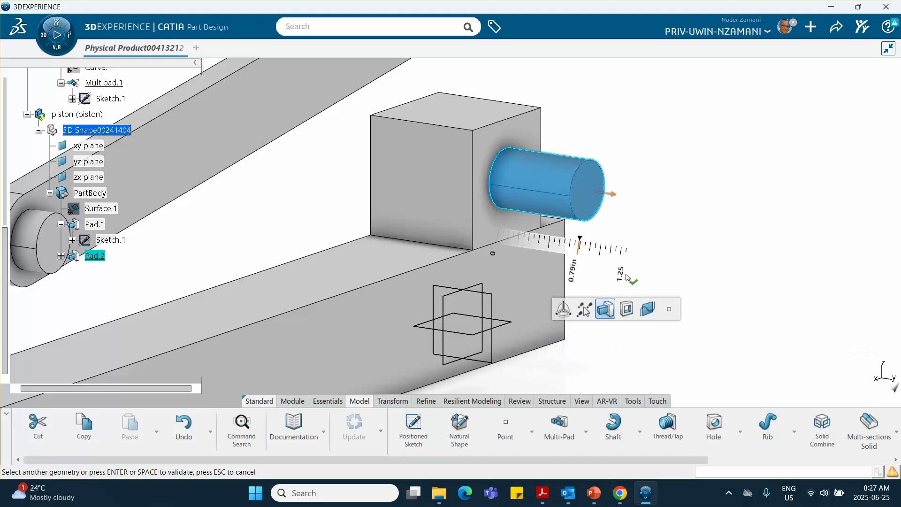
pyautogui.click(580, 256)
pyautogui.doubleClick(551, 192)
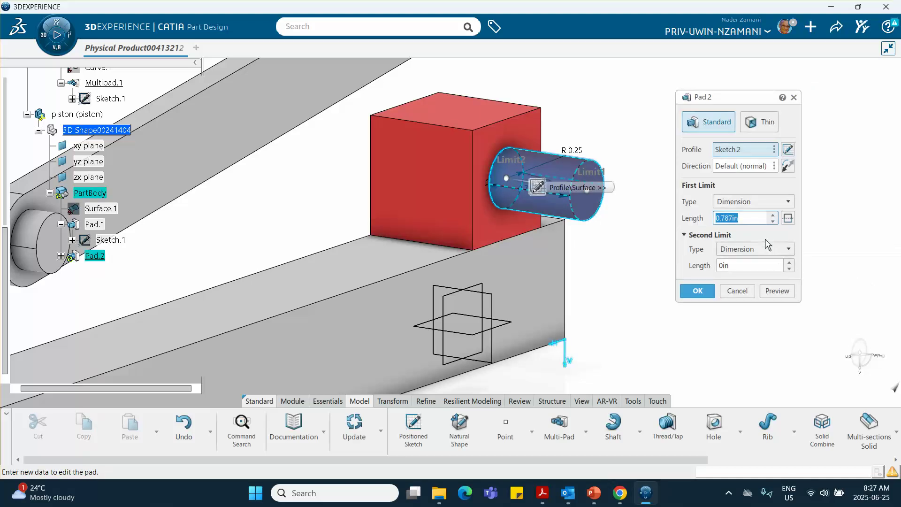
pyautogui.write('1')
pyautogui.click(709, 293)
pyautogui.moveTo(707, 296); pyautogui.dragTo(646, 311, button='middle')
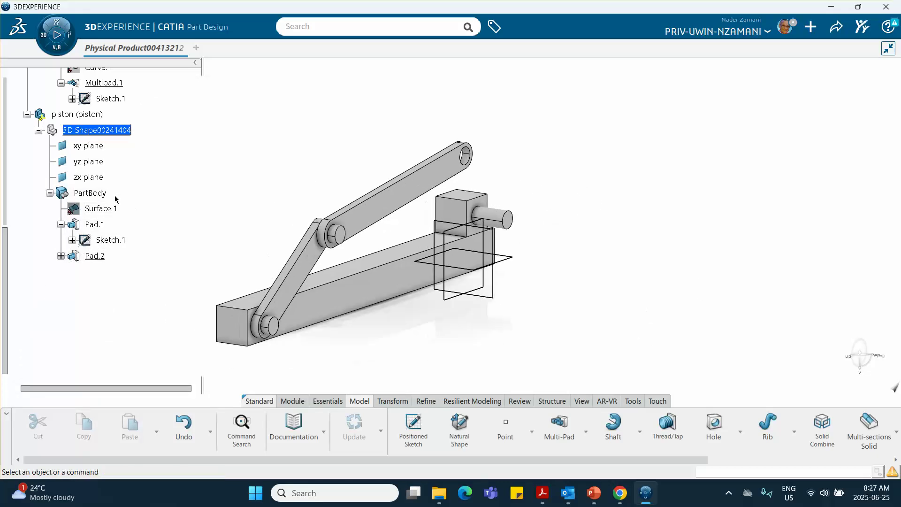
# - Activate the top-level physical product for assembly design and save it
pyautogui.scroll(10, 80, 143)
pyautogui.doubleClick(64, 120)
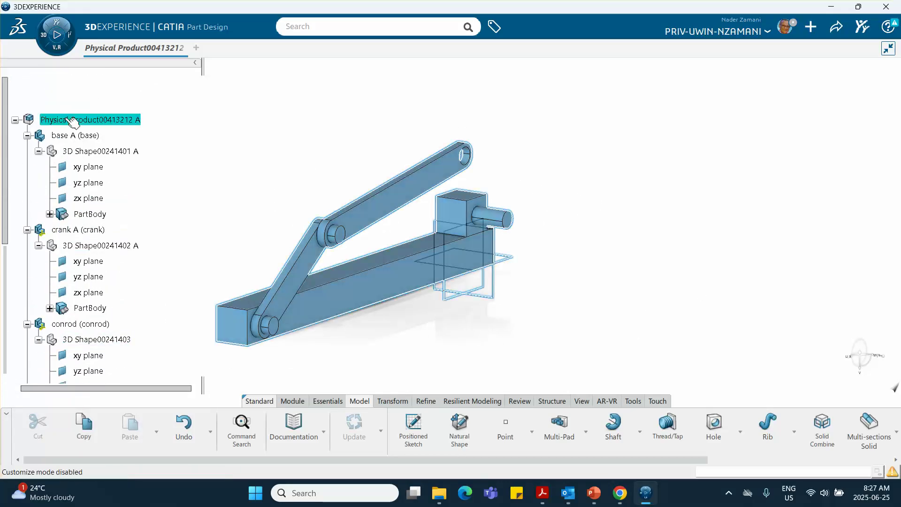
pyautogui.click(571, 143)
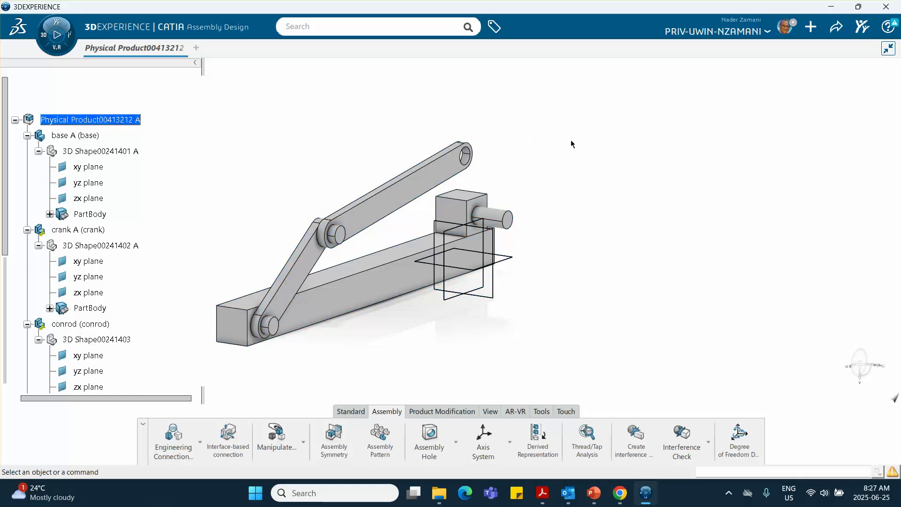
pyautogui.click(837, 31)
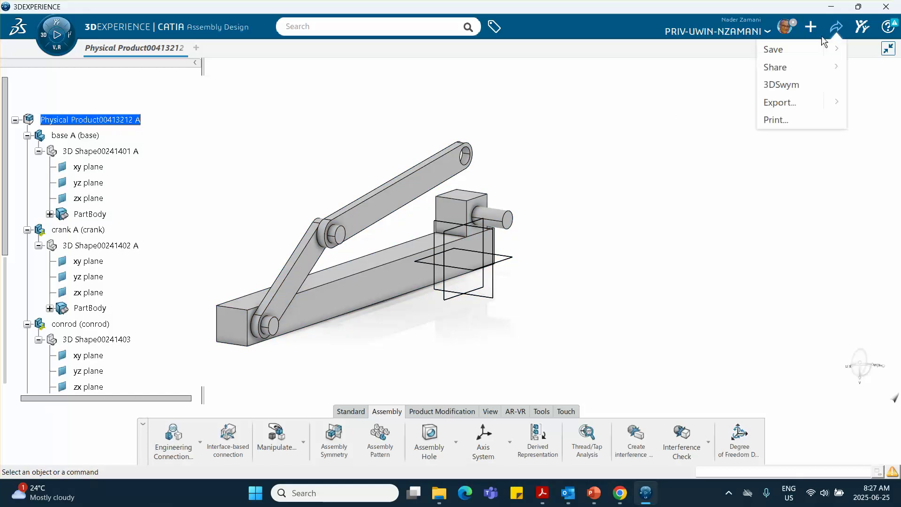
pyautogui.click(781, 52)
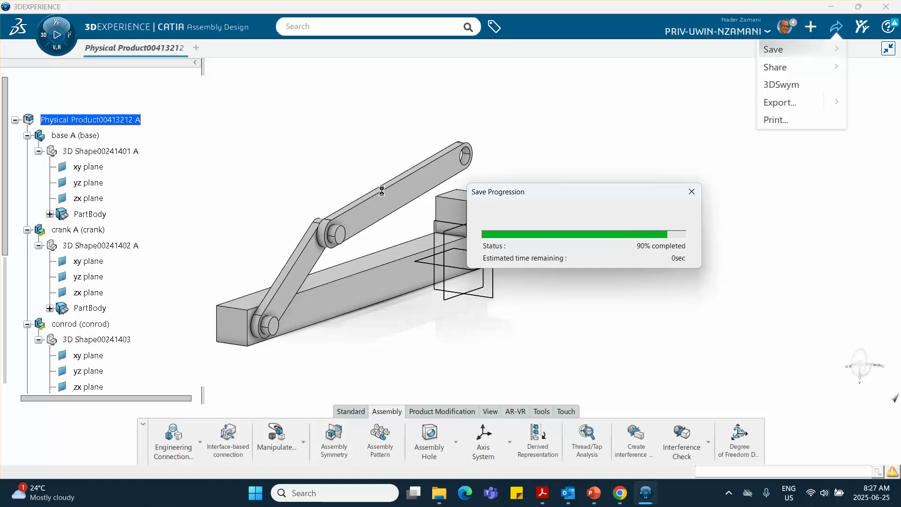
# - Apply a Fix engineering connection to the base part
pyautogui.moveTo(308, 167); pyautogui.dragTo(301, 136, button='middle')
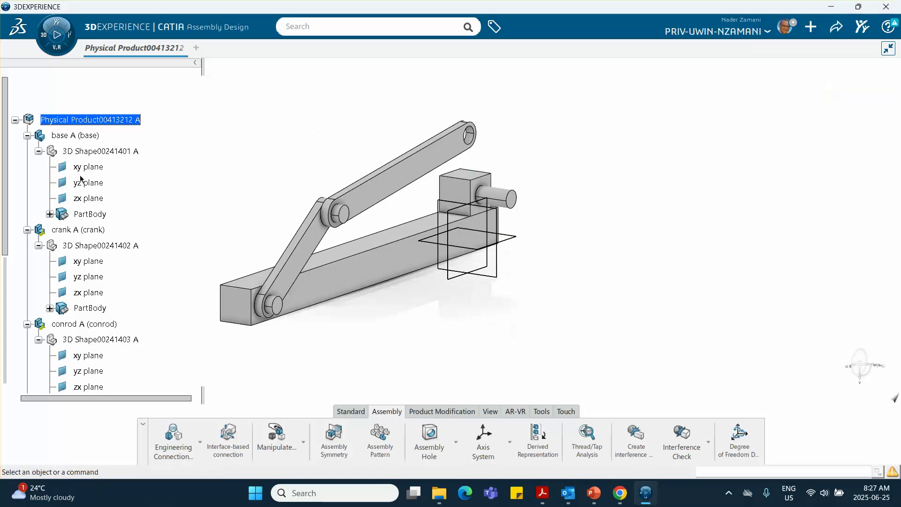
pyautogui.scroll(-9, 80, 179)
pyautogui.scroll(5, 81, 178)
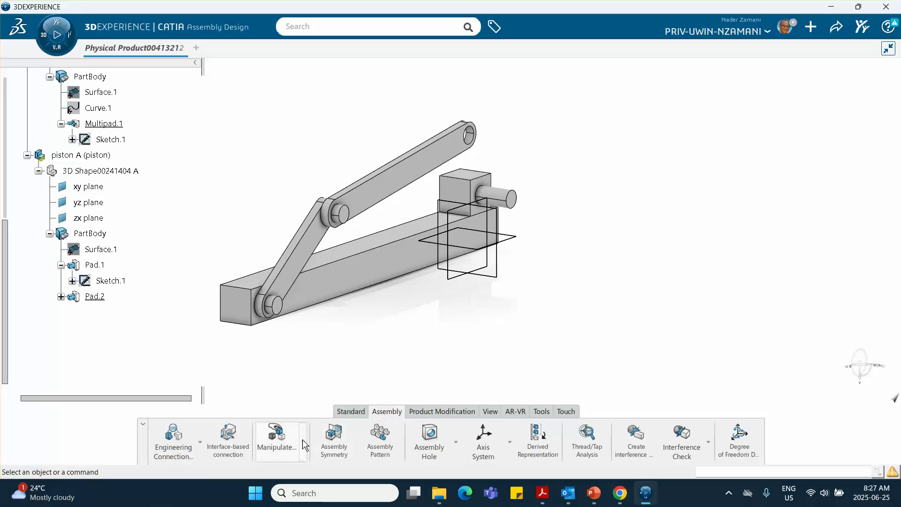
pyautogui.click(199, 441)
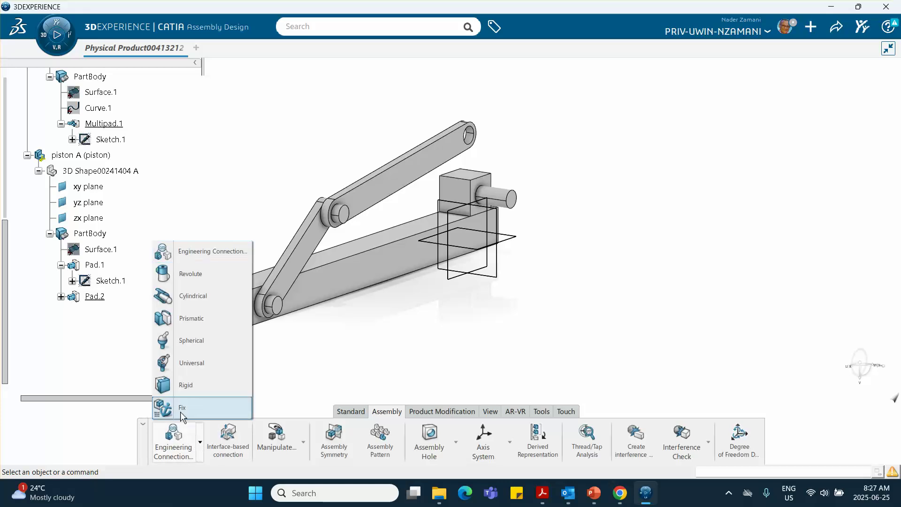
pyautogui.click(179, 407)
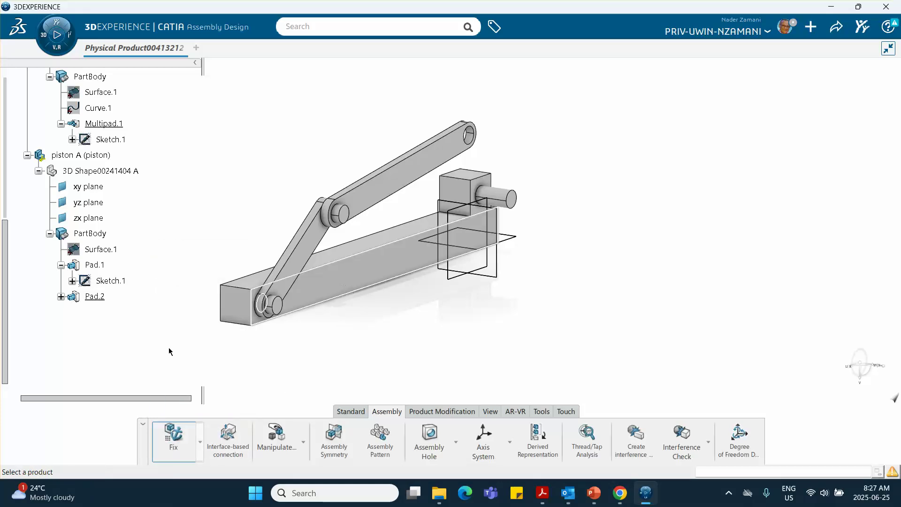
pyautogui.scroll(7, 74, 172)
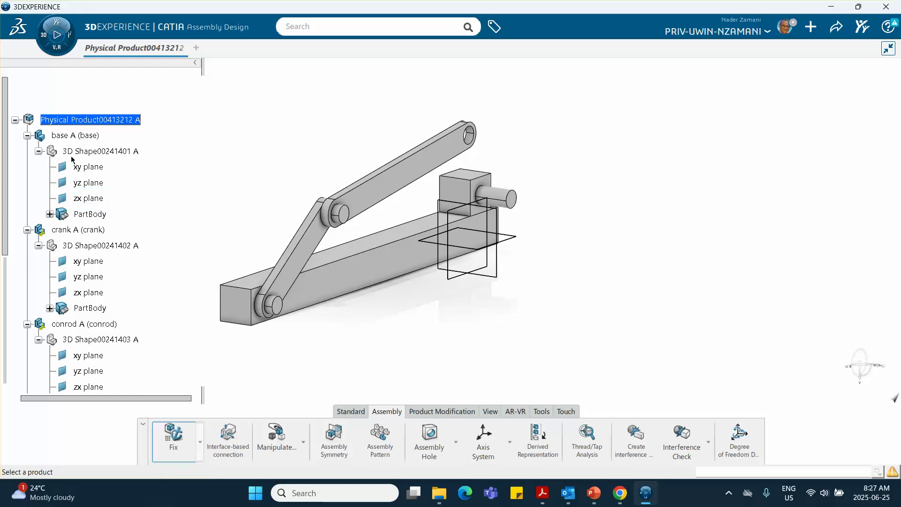
pyautogui.click(76, 135)
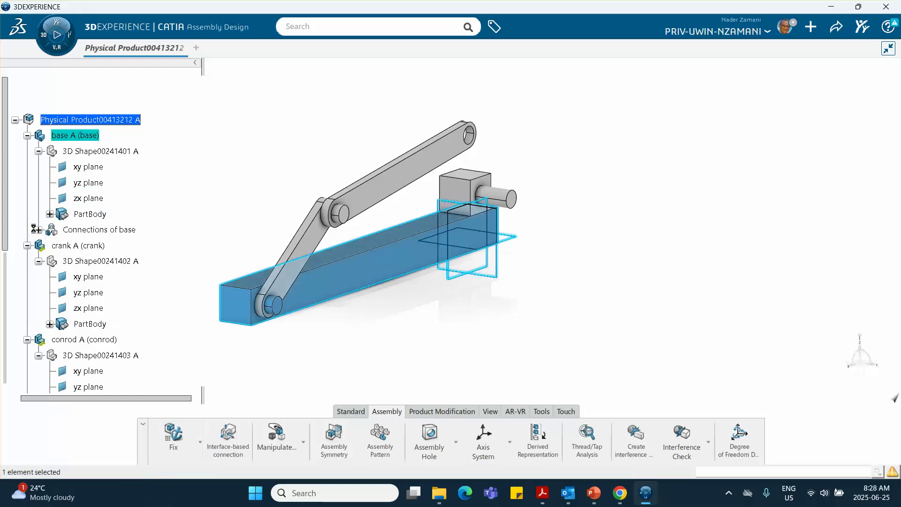
# - Collapse the base, crank, conrod and piston branches in the tree and expand Engineering Connections
pyautogui.click(27, 136)
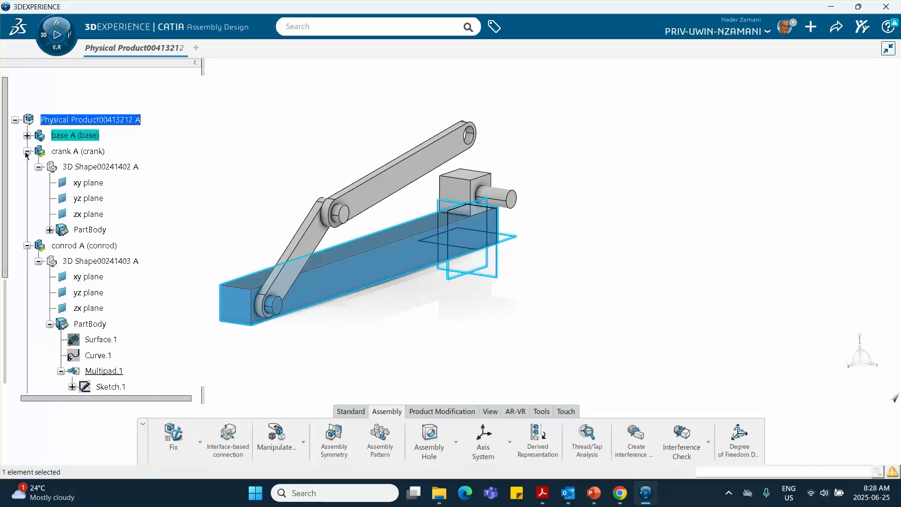
pyautogui.click(27, 151)
pyautogui.click(26, 167)
pyautogui.click(18, 183)
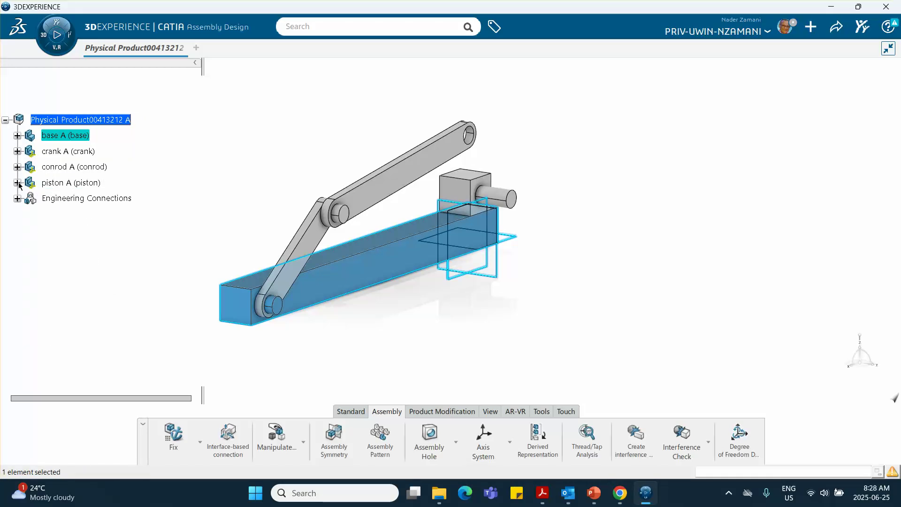
pyautogui.click(17, 198)
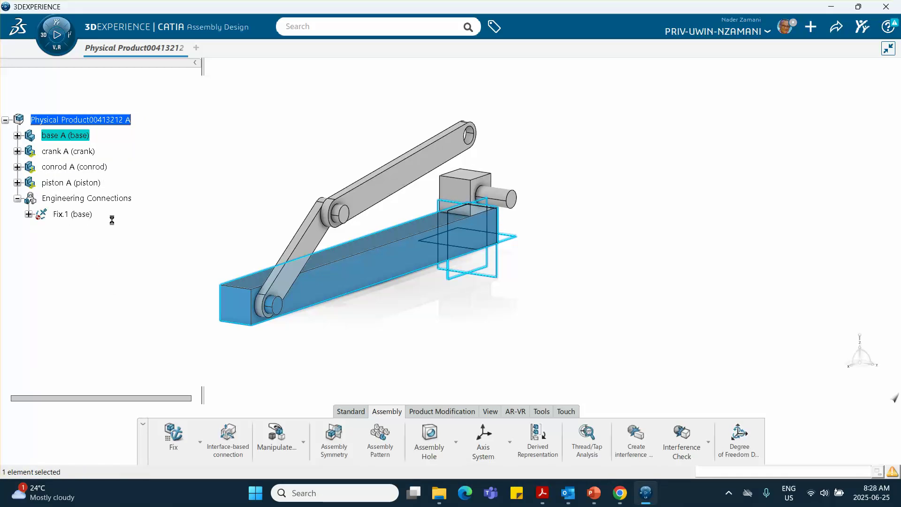
# - Separate the piston, conrod and crank from the base by translating each along the base pin's axis
pyautogui.click(89, 269)
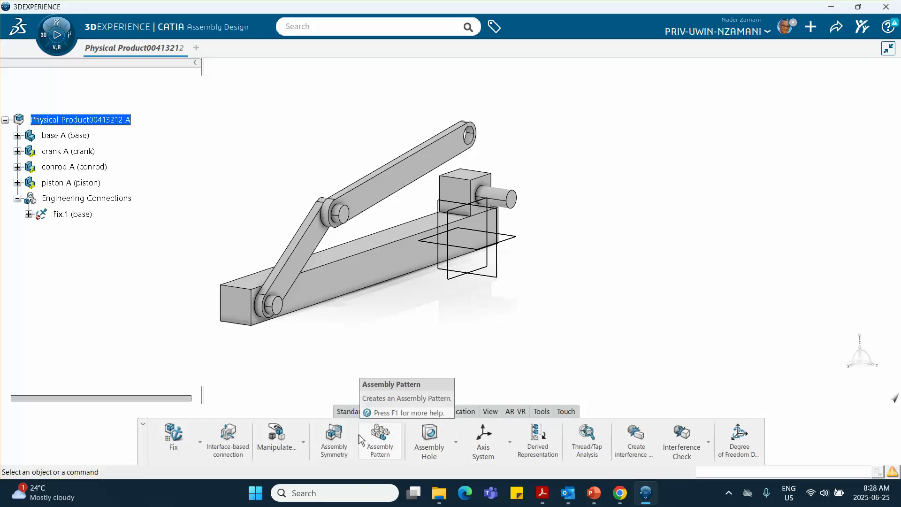
pyautogui.click(281, 439)
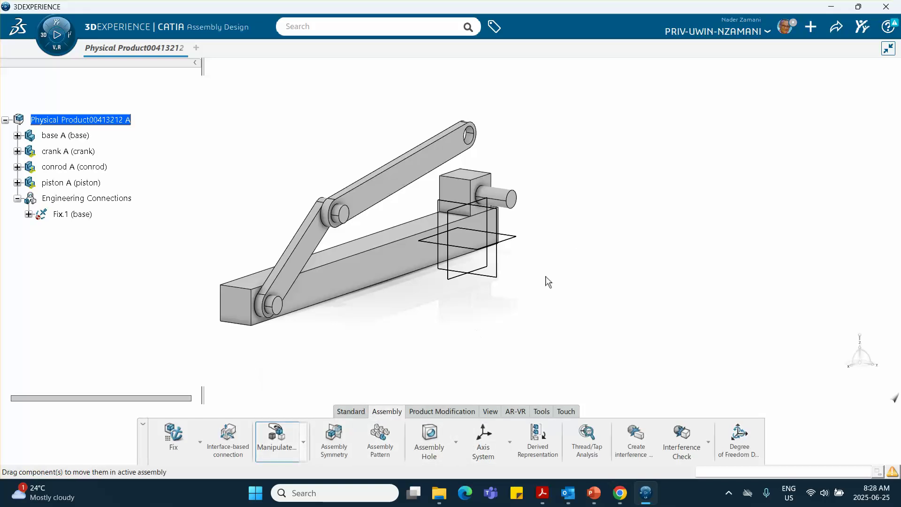
pyautogui.click(491, 382)
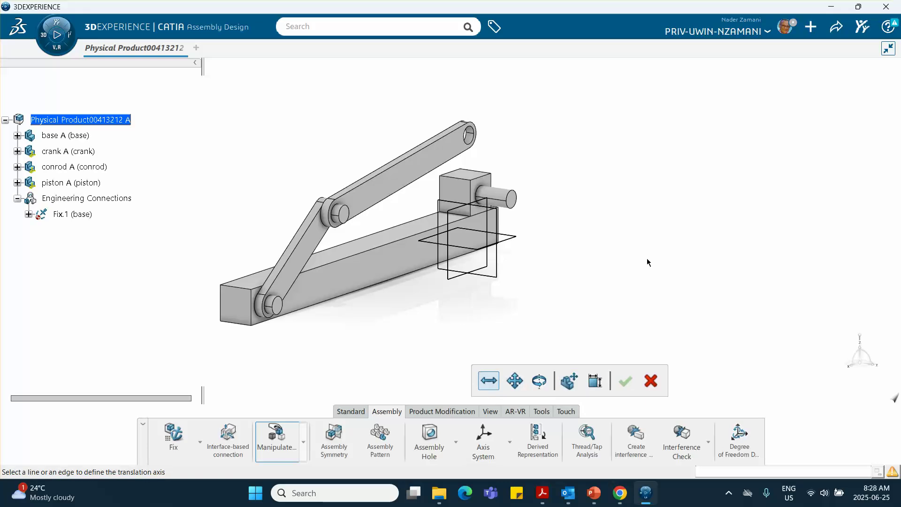
pyautogui.click(276, 304)
pyautogui.moveTo(464, 175); pyautogui.dragTo(267, 139)
pyautogui.moveTo(385, 190); pyautogui.dragTo(683, 280)
pyautogui.moveTo(302, 258); pyautogui.dragTo(525, 317)
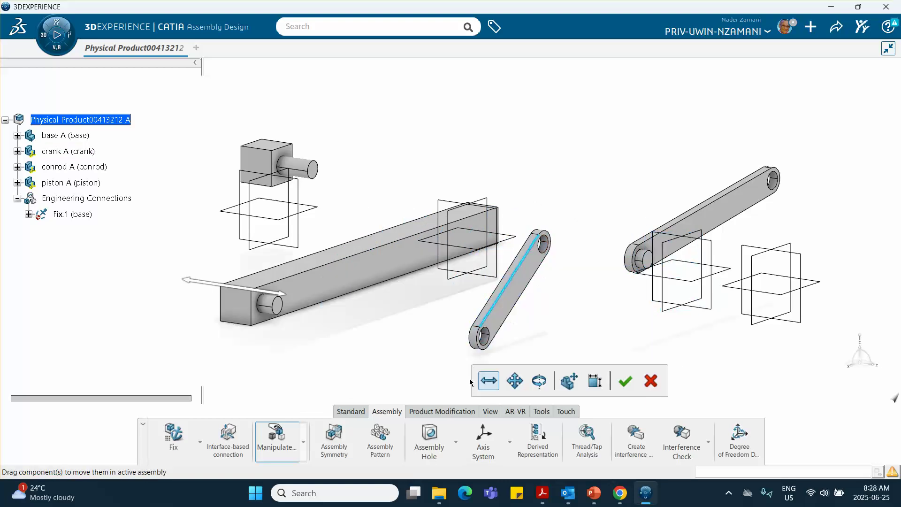
pyautogui.click(626, 382)
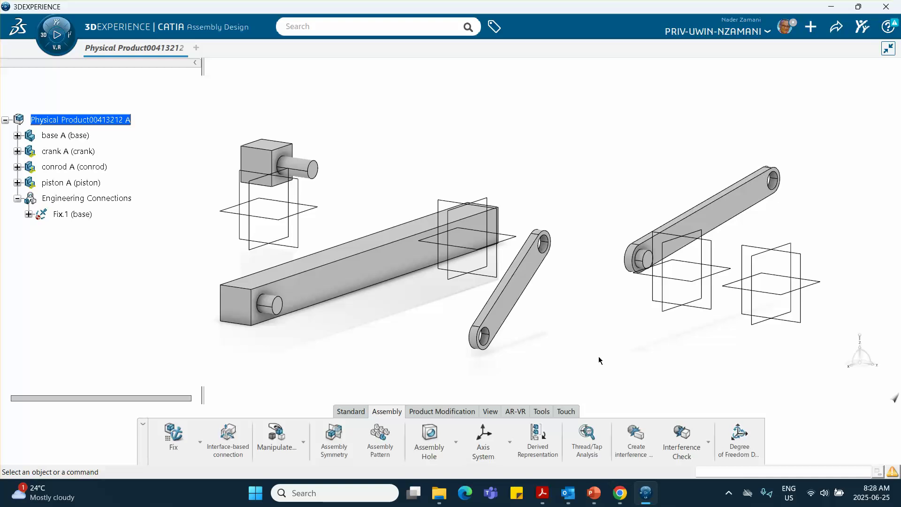
# - Start a Revolute connection from the Coincidence, Offset and Hinge template, aligning the base pin's axis with the crank's lower hole axis
pyautogui.moveTo(424, 368); pyautogui.dragTo(401, 374, button='middle')
pyautogui.moveTo(106, 314); pyautogui.dragTo(110, 286, button='middle')
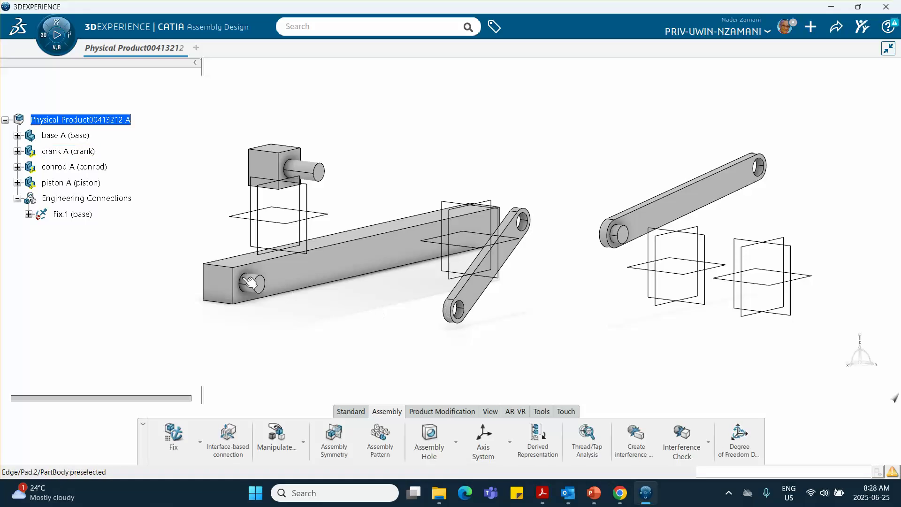
pyautogui.click(198, 437)
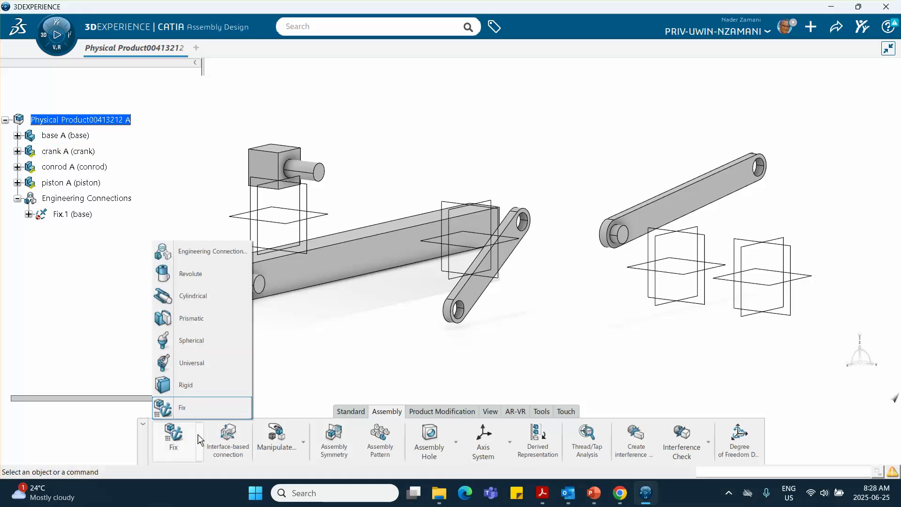
pyautogui.click(196, 277)
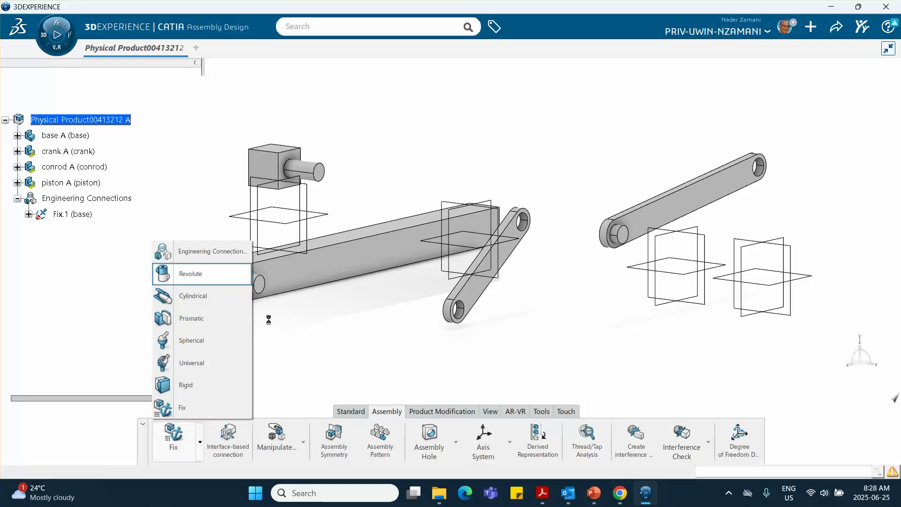
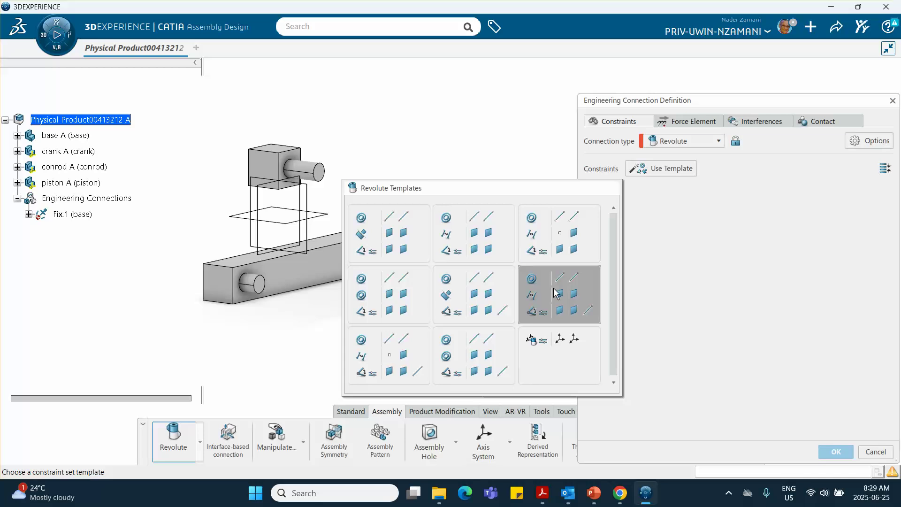
pyautogui.click(559, 298)
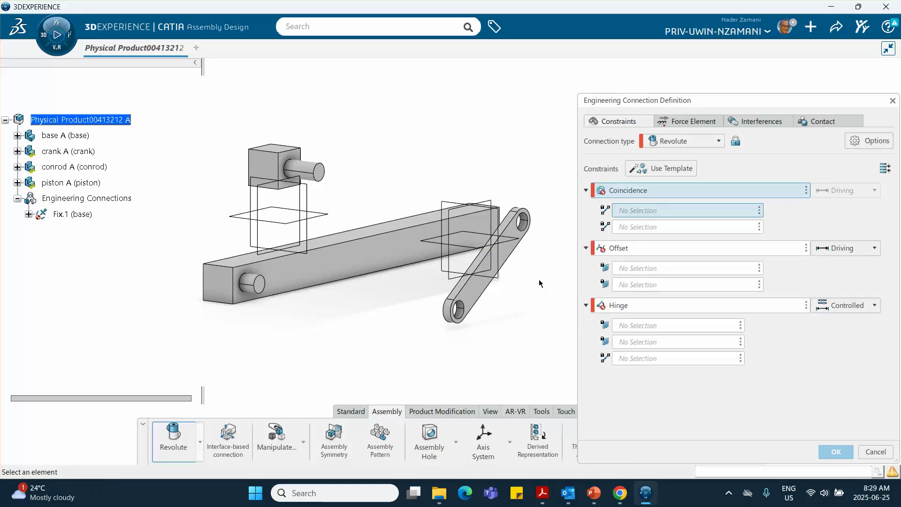
pyautogui.click(258, 281)
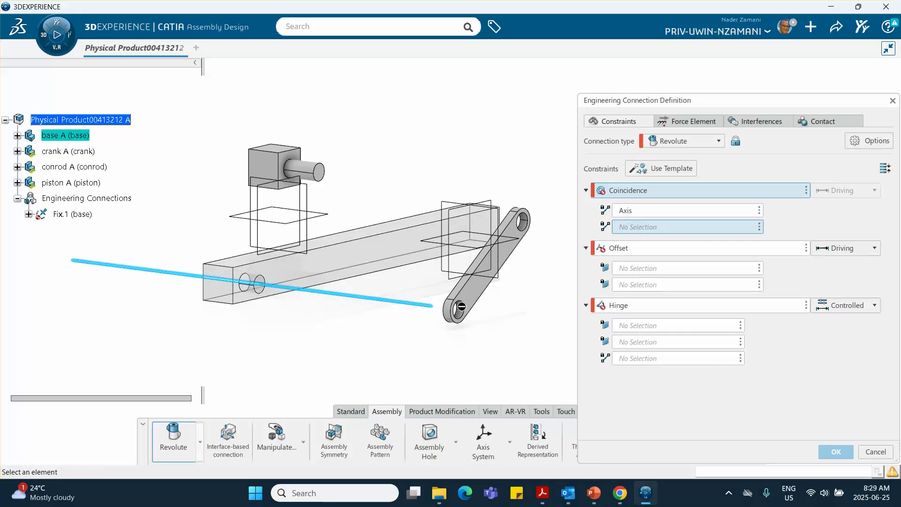
pyautogui.click(462, 307)
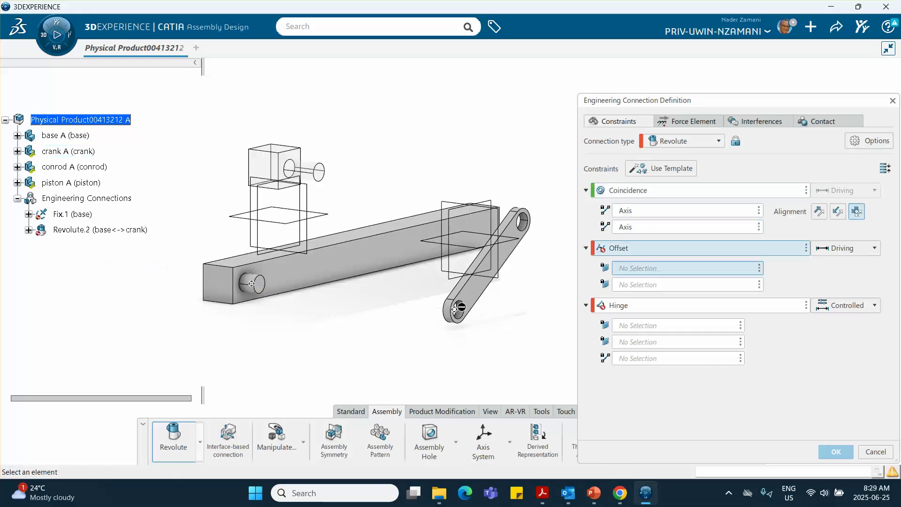
# - Offset the base's pin-side face from the crank's facing side, delete the Hinge constraint, and accept the connection without a no-clash specification
pyautogui.click(283, 272)
pyautogui.moveTo(307, 284); pyautogui.dragTo(293, 235, button='middle')
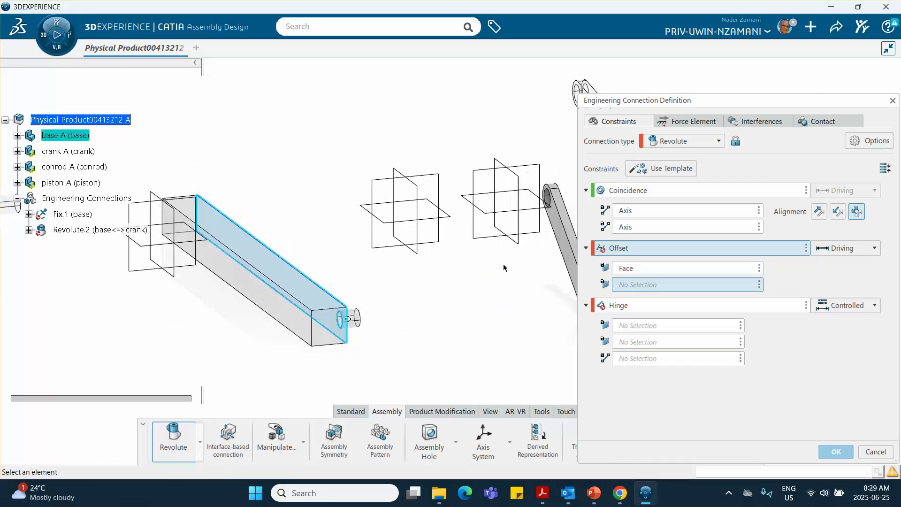
pyautogui.moveTo(465, 273); pyautogui.dragTo(328, 268, button='middle')
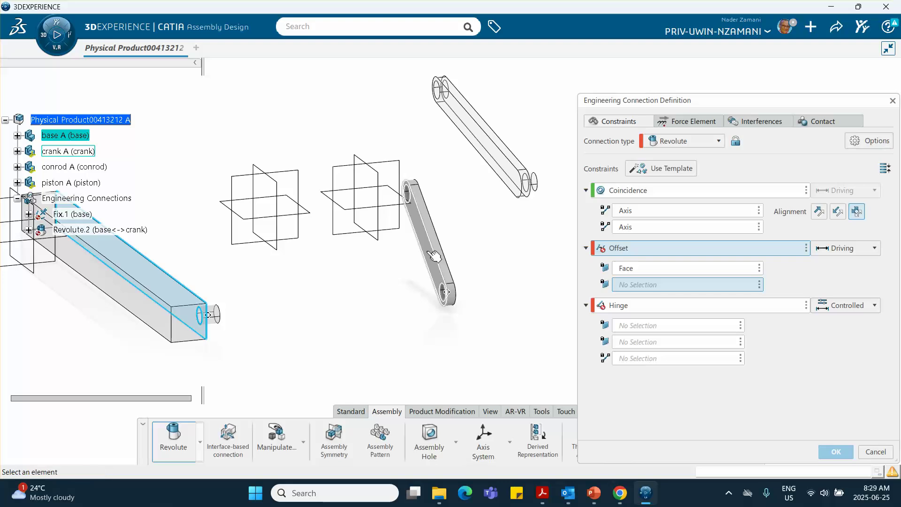
pyautogui.click(434, 256)
pyautogui.click(806, 347)
pyautogui.click(840, 355)
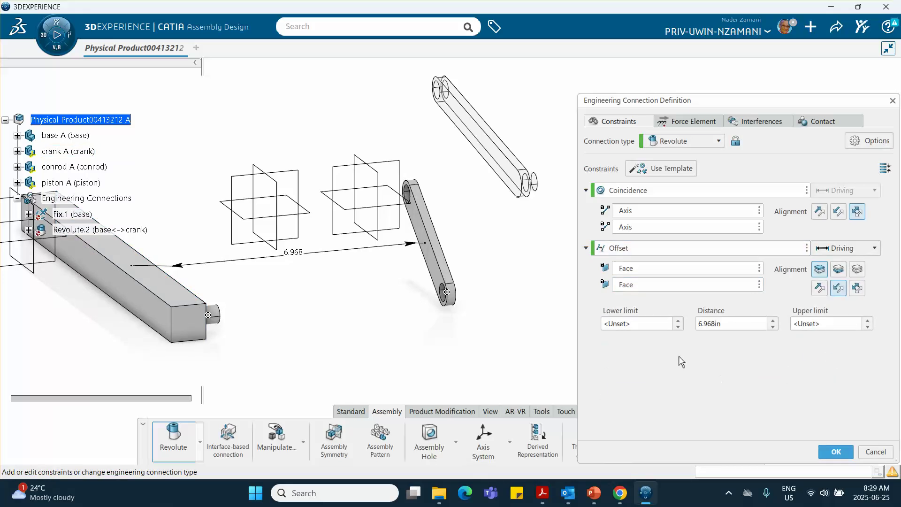
pyautogui.click(830, 451)
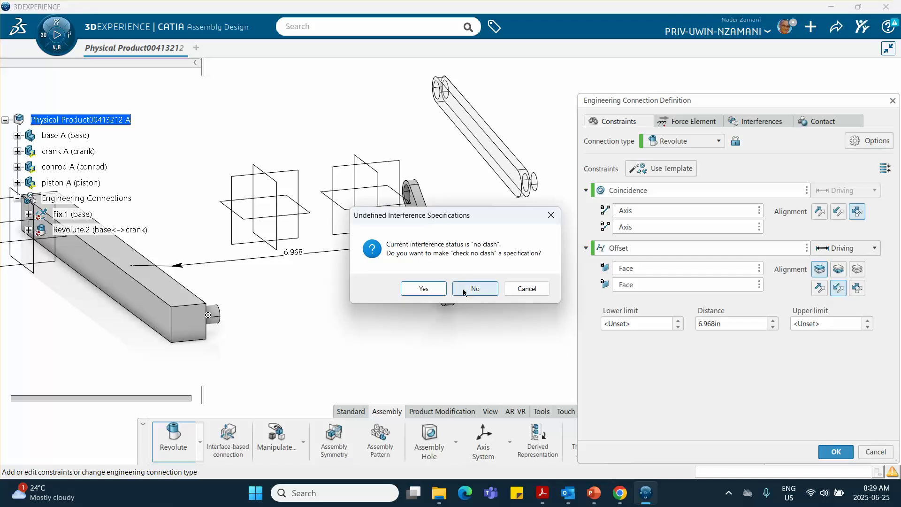
pyautogui.click(462, 293)
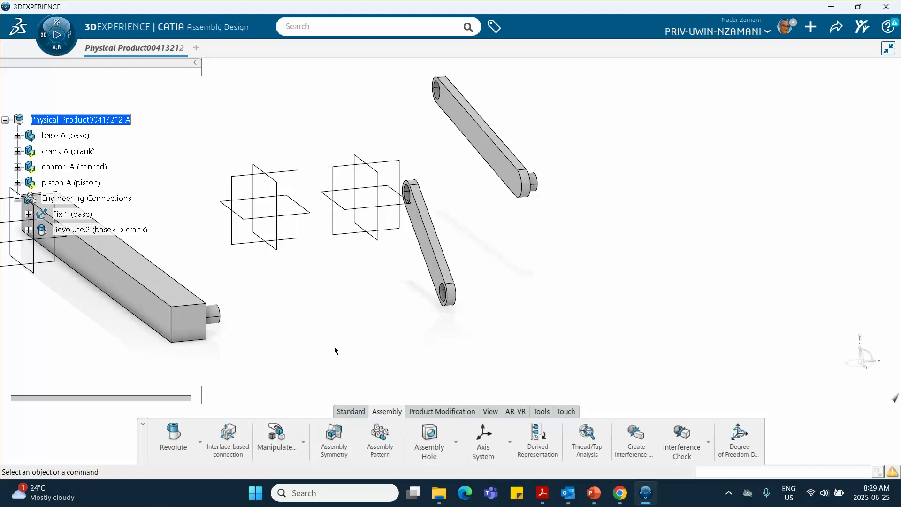
# - Edit the base-crank revolute connection and set its offset distance to 0
pyautogui.moveTo(350, 316); pyautogui.dragTo(47, 246, button='middle')
pyautogui.doubleClick(95, 230)
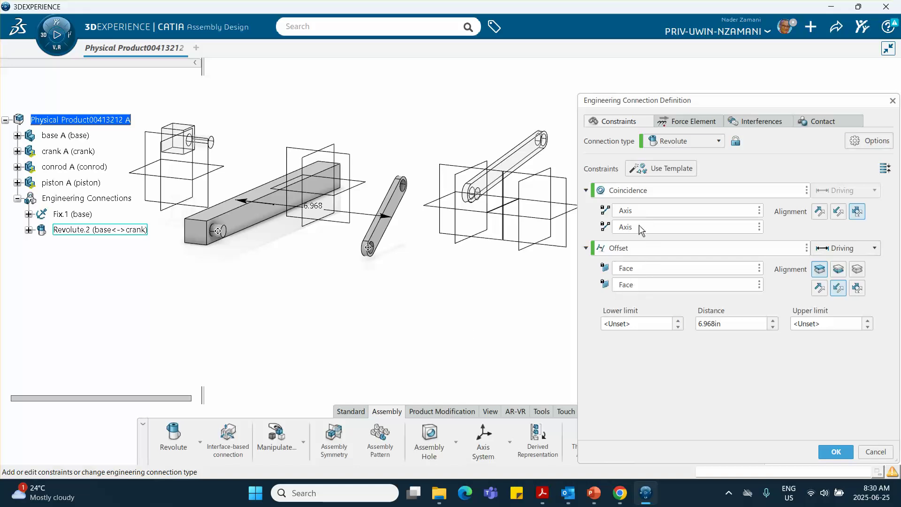
pyautogui.moveTo(422, 297); pyautogui.dragTo(448, 287, button='middle')
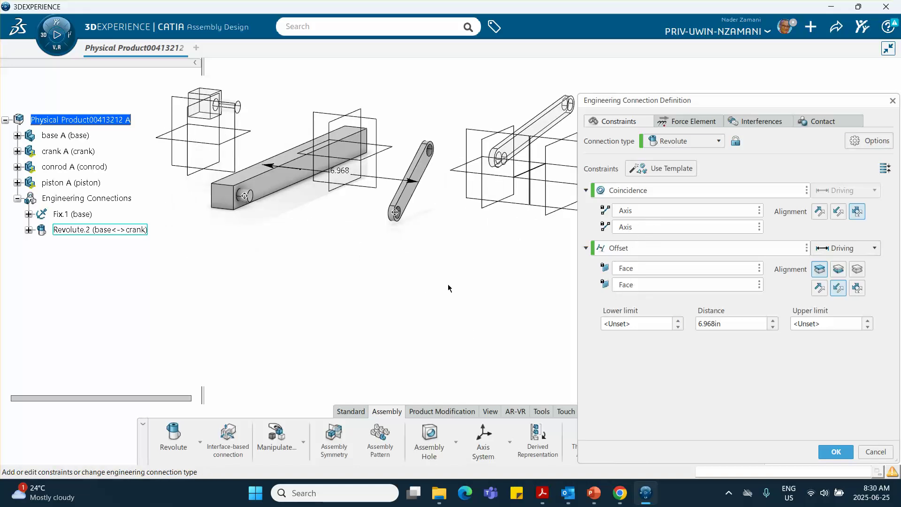
pyautogui.moveTo(726, 324); pyautogui.dragTo(647, 327)
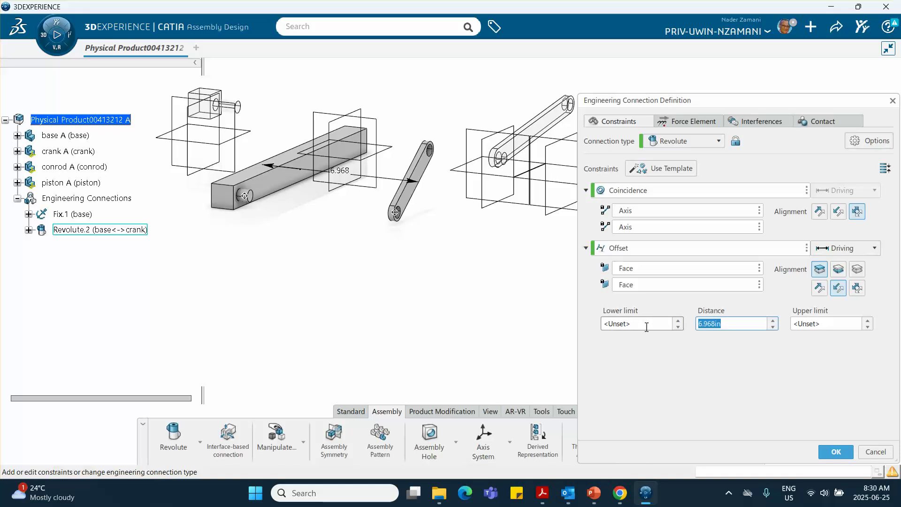
pyautogui.write('0')
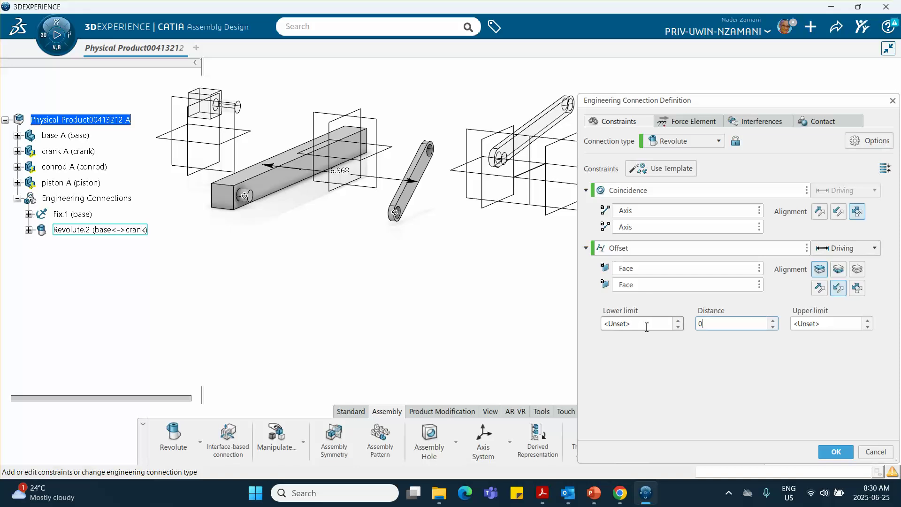
pyautogui.click(836, 451)
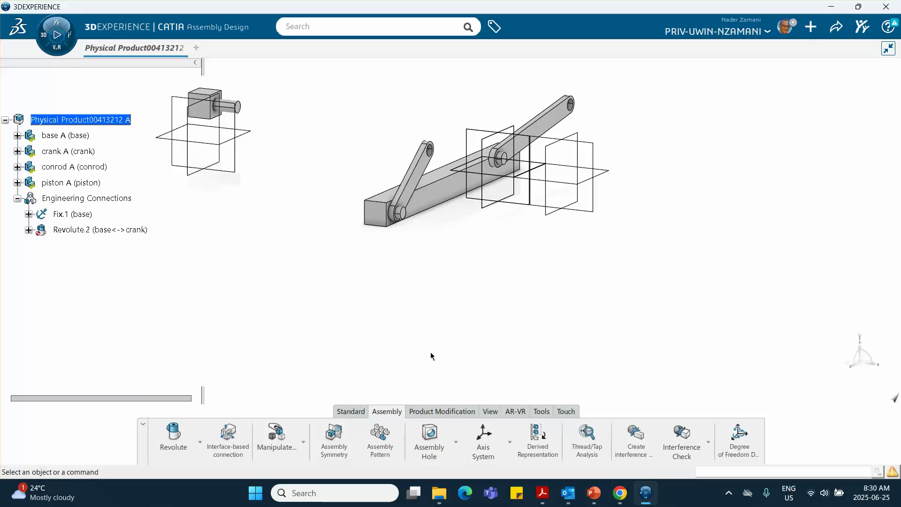
# - Start another Revolute connection with Coincidence, Offset and Hinge, aligning the crank's upper hole axis with the conrod pin's axis
pyautogui.moveTo(350, 280); pyautogui.dragTo(403, 332, button='middle')
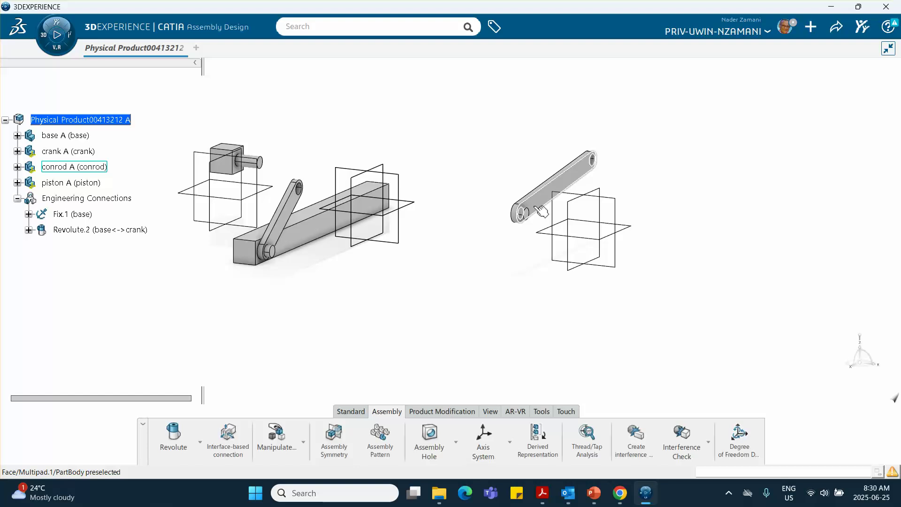
pyautogui.moveTo(408, 257)
pyautogui.mouseDown(button='middle')
pyautogui.moveTo(451, 321)
pyautogui.moveTo(454, 268)
pyautogui.mouseUp(button='middle')
pyautogui.moveTo(317, 370); pyautogui.dragTo(368, 328, button='middle')
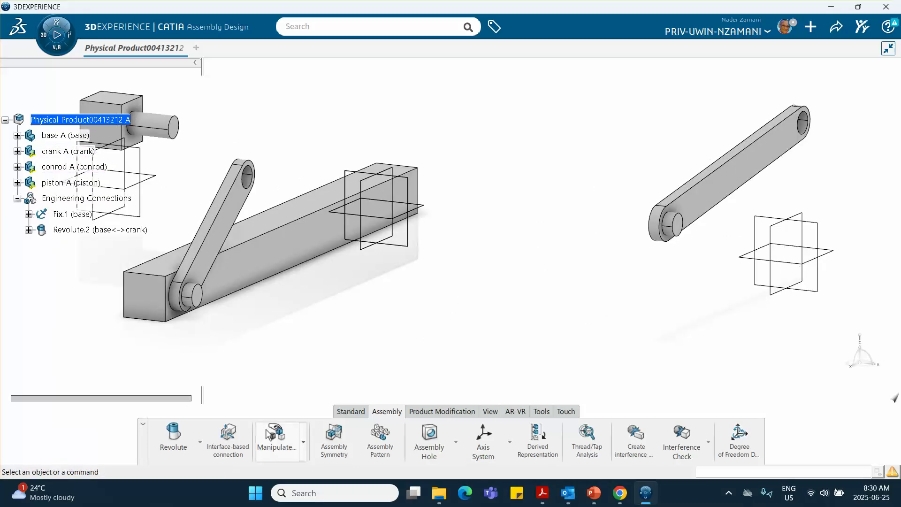
pyautogui.click(175, 434)
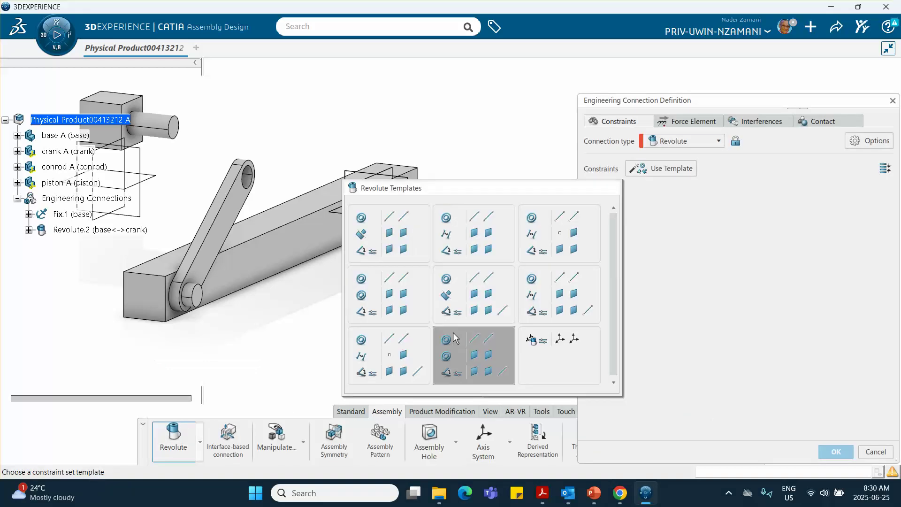
pyautogui.click(557, 300)
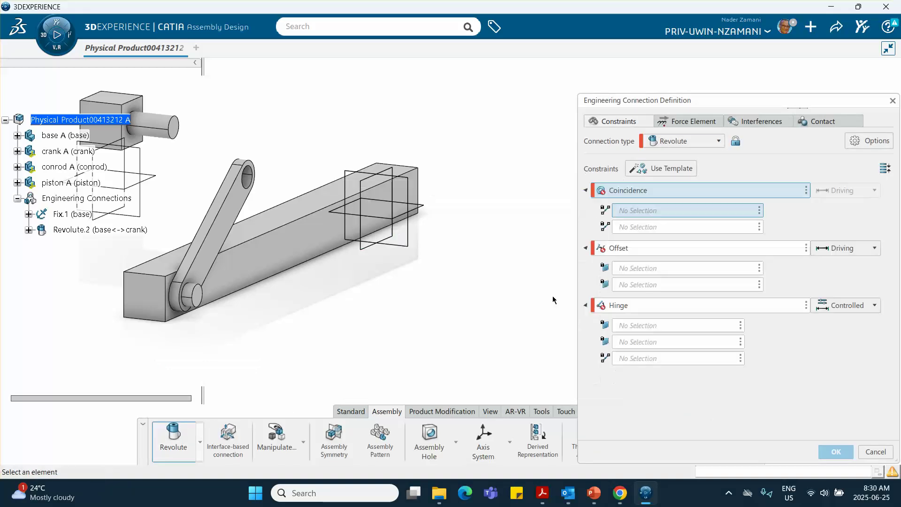
pyautogui.moveTo(509, 295); pyautogui.dragTo(474, 298, button='middle')
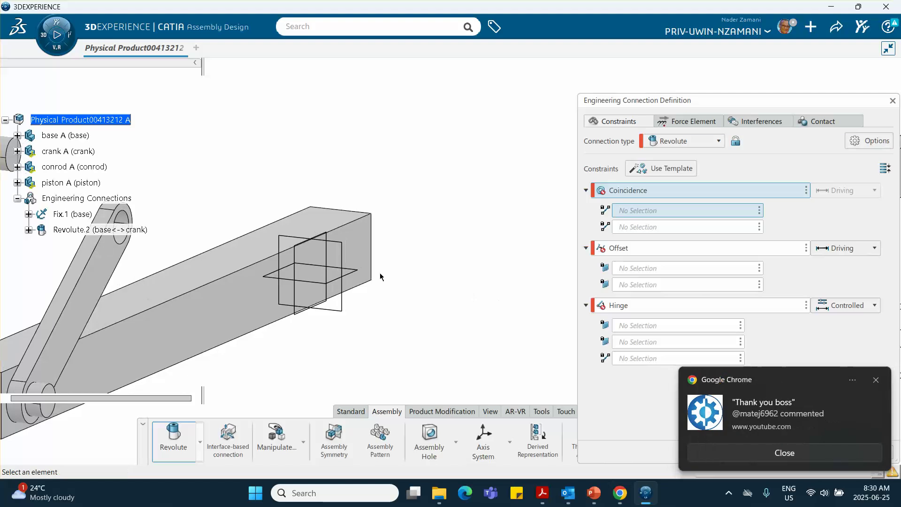
pyautogui.moveTo(277, 231); pyautogui.dragTo(432, 241, button='middle')
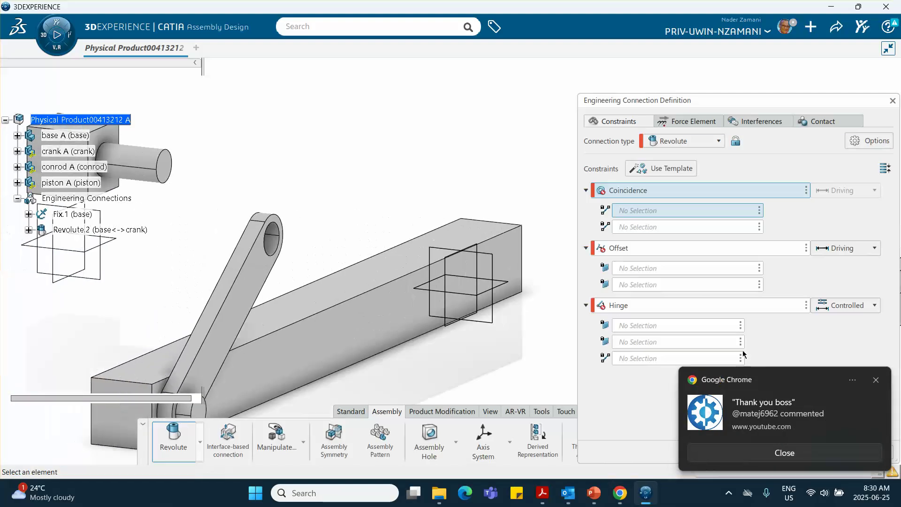
pyautogui.click(875, 381)
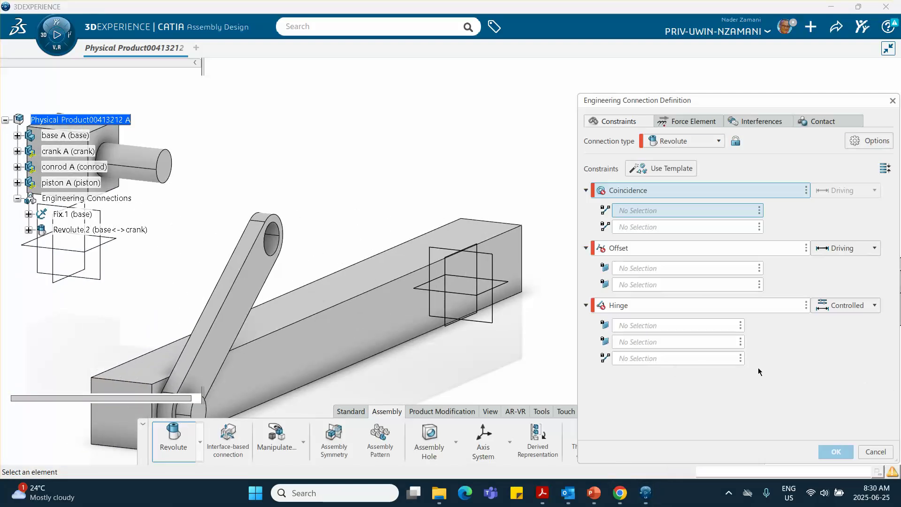
pyautogui.click(276, 249)
pyautogui.moveTo(360, 211); pyautogui.dragTo(120, 244, button='middle')
pyautogui.moveTo(366, 265); pyautogui.dragTo(280, 216, button='middle')
pyautogui.click(385, 301)
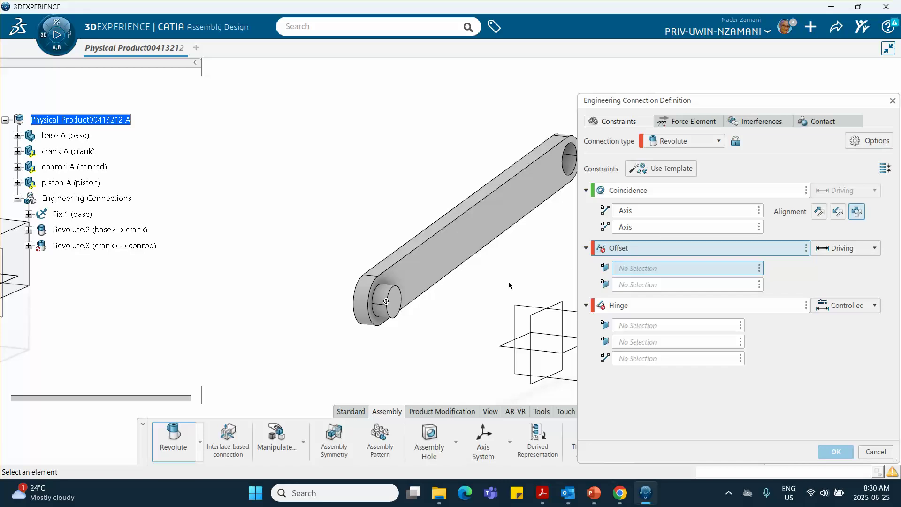
# - Offset the conrod's pin-side face from the crank's outer side face, delete the Hinge constraint, and accept the connection without an interference specification
pyautogui.moveTo(501, 285); pyautogui.dragTo(517, 262, button='middle')
pyautogui.click(458, 238)
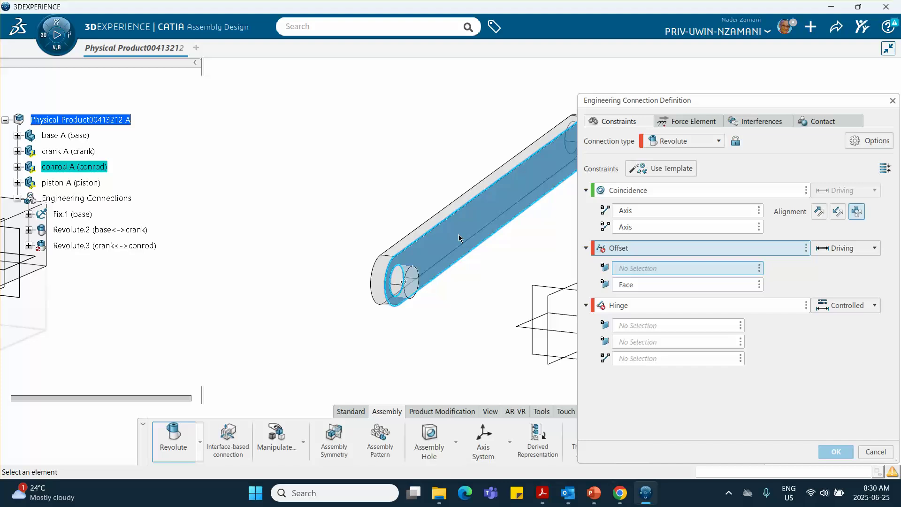
pyautogui.moveTo(279, 268); pyautogui.dragTo(441, 239, button='middle')
pyautogui.moveTo(372, 244); pyautogui.dragTo(552, 219, button='middle')
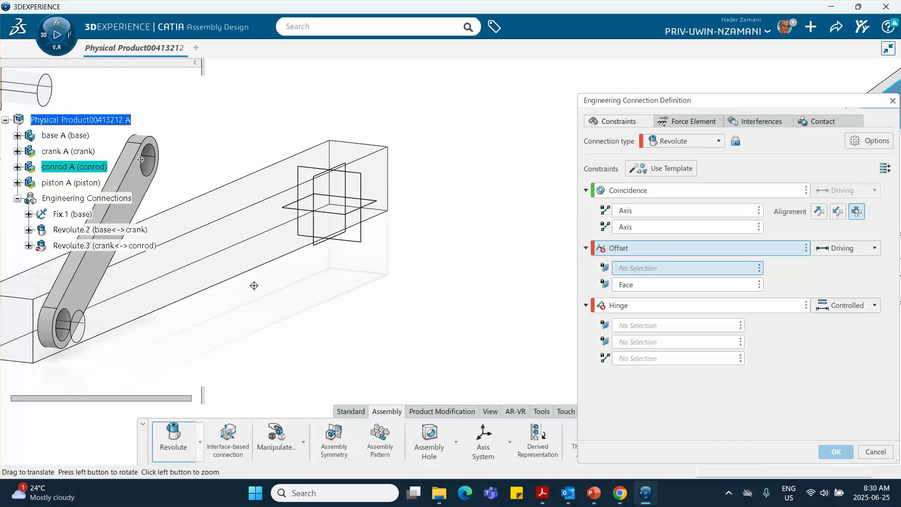
pyautogui.moveTo(253, 285); pyautogui.dragTo(403, 292, button='middle')
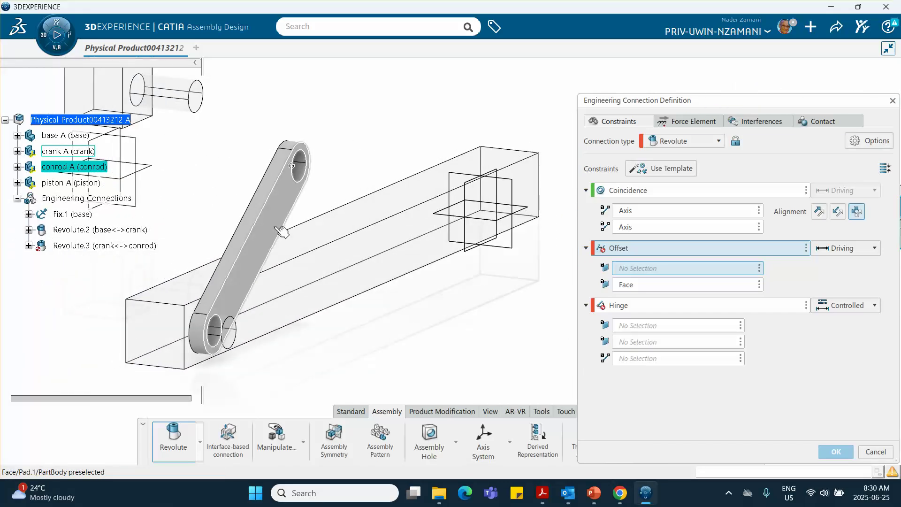
pyautogui.click(282, 231)
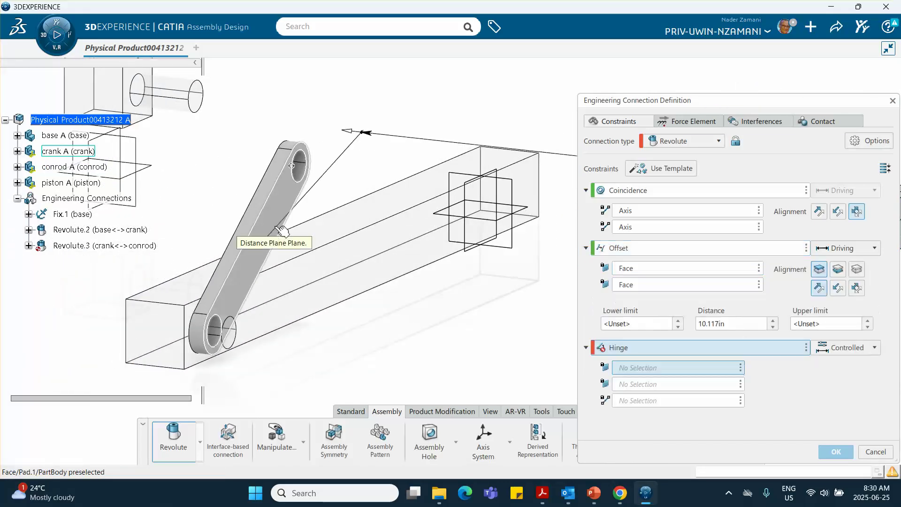
pyautogui.click(807, 348)
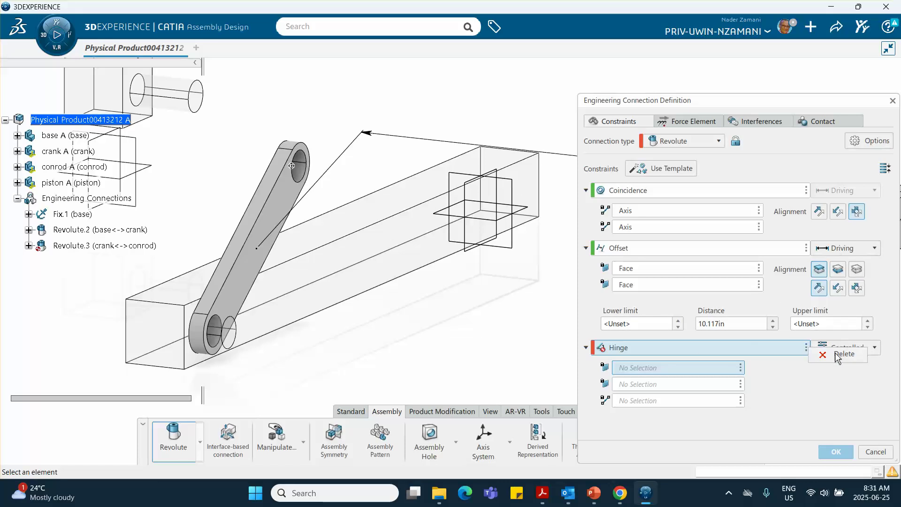
pyautogui.click(837, 355)
pyautogui.click(831, 452)
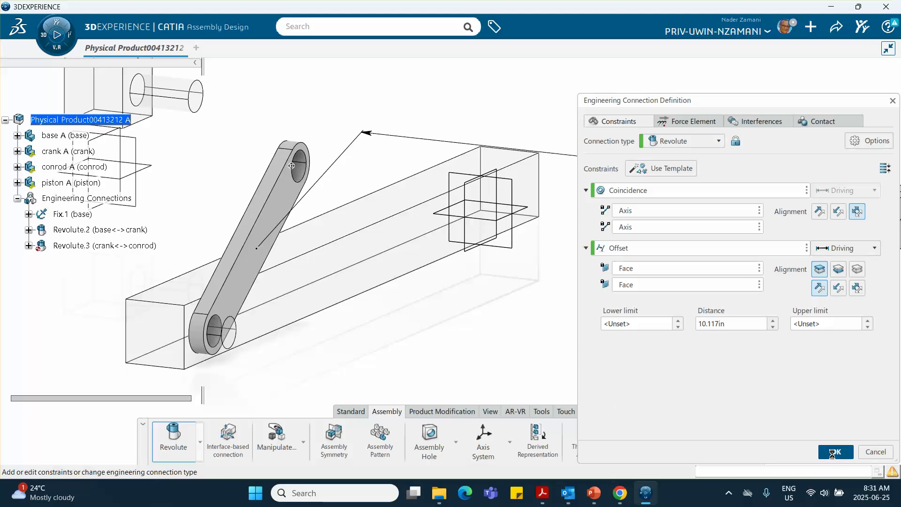
pyautogui.click(473, 293)
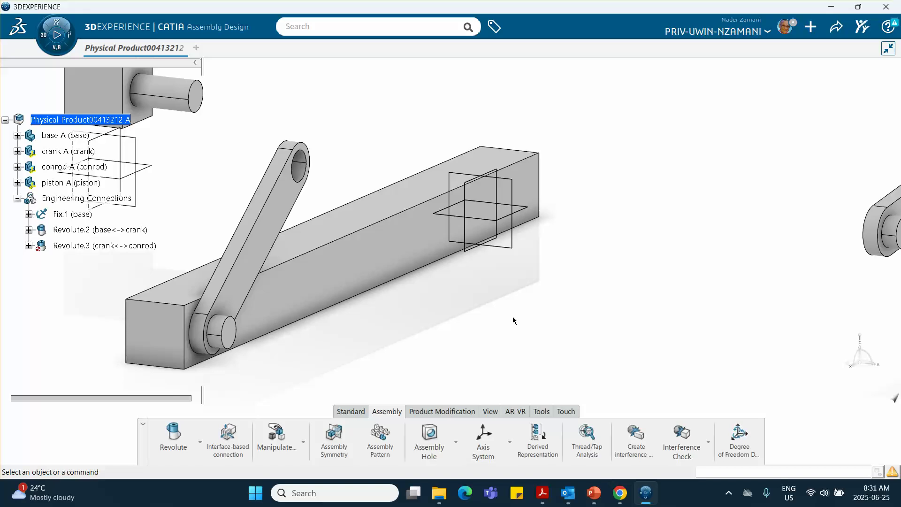
# - Edit the crank-conrod revolute connection and set its offset distance to 0
pyautogui.doubleClick(111, 246)
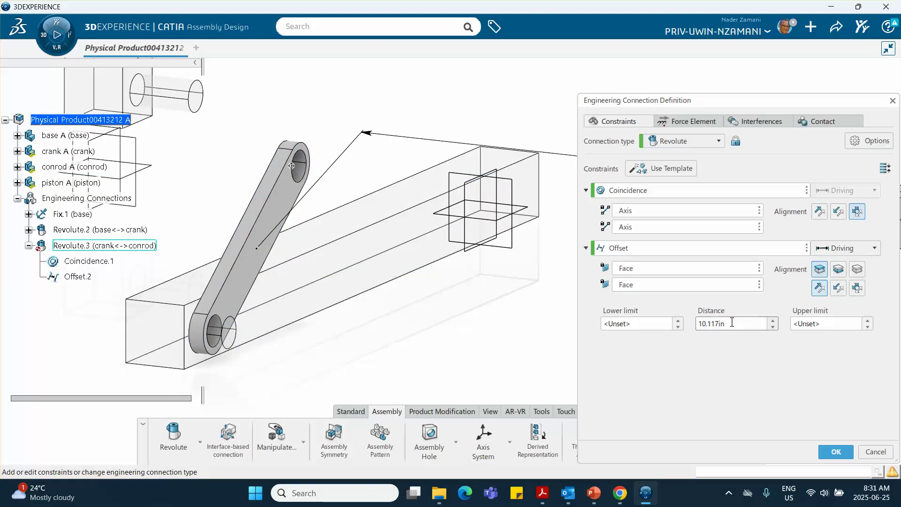
pyautogui.write('0')
pyautogui.click(826, 451)
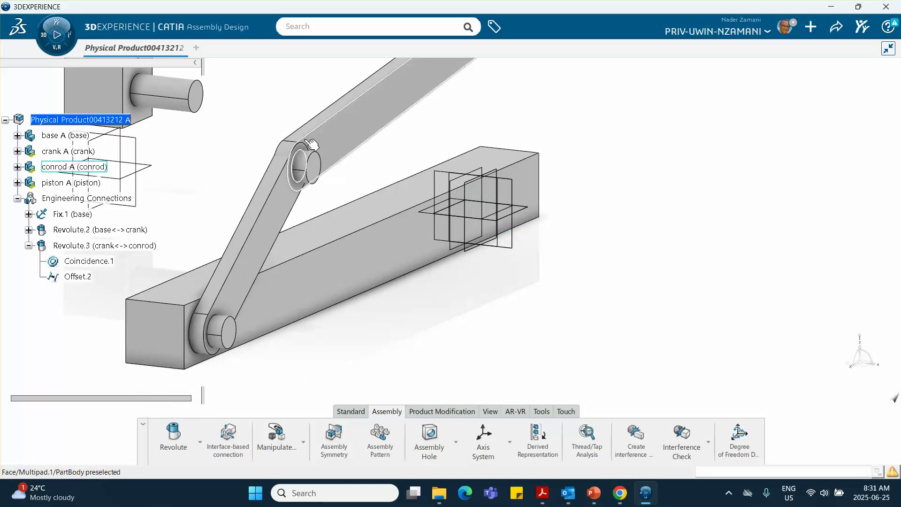
# - Edit the crank-conrod revolute connection to use the opposite offset face orientation, and update the assembly
pyautogui.moveTo(406, 145); pyautogui.dragTo(461, 160, button='middle')
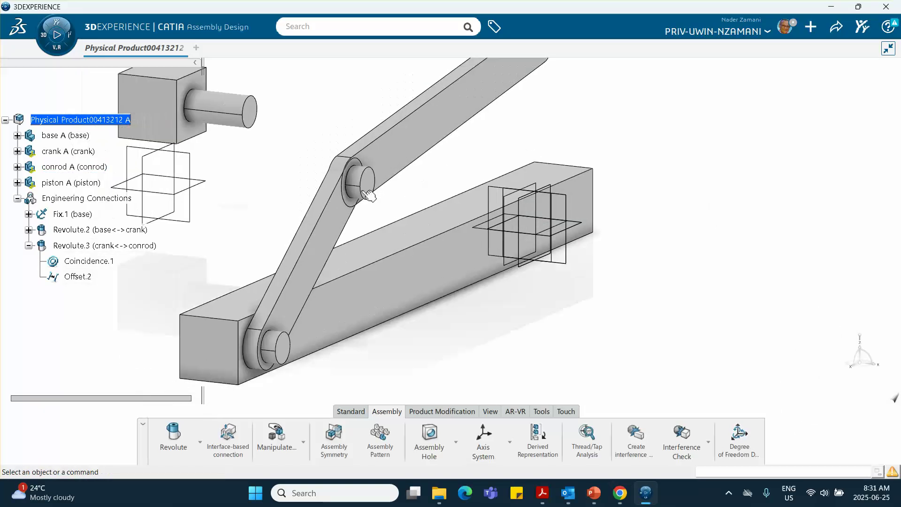
pyautogui.doubleClick(85, 244)
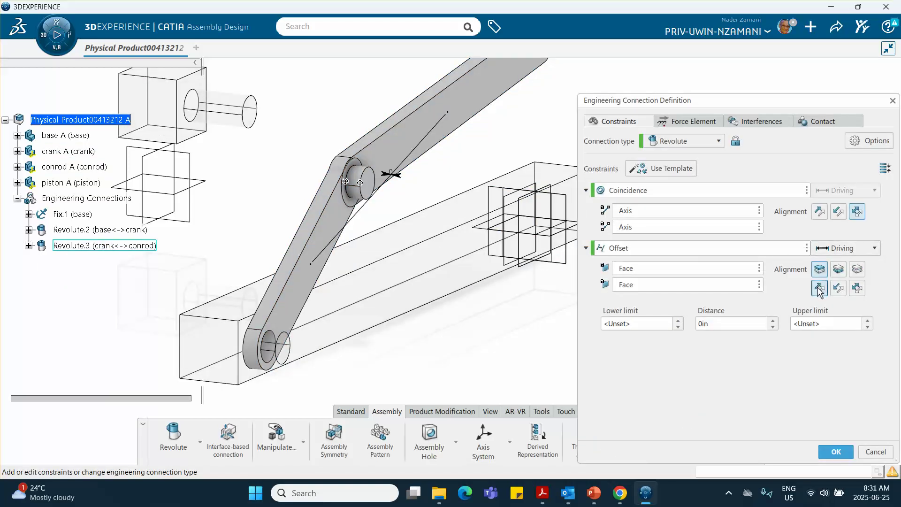
pyautogui.click(838, 287)
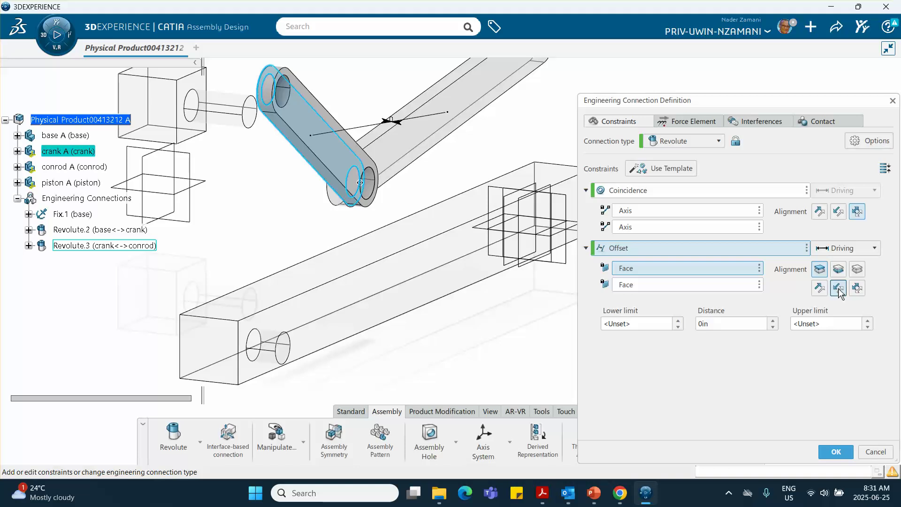
pyautogui.click(836, 452)
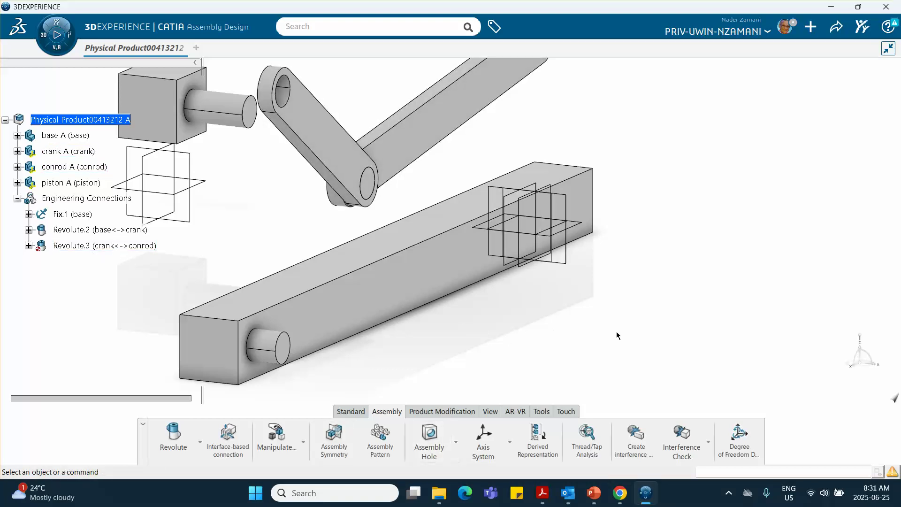
pyautogui.hotkey('ctrl', 'u')
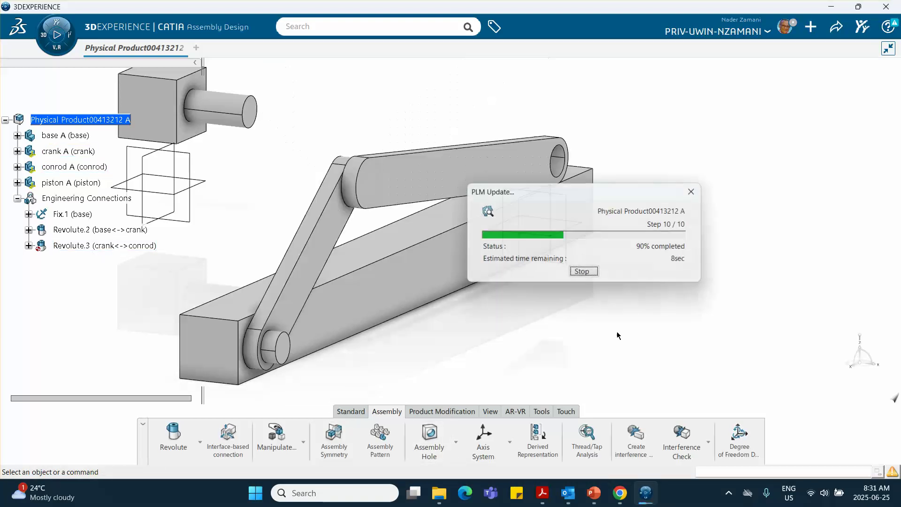
# - Start a Prismatic connection from the edge Coincidence, face Coincidence and face Offset template, aligning the piston block's lower edge with the base's upper edge
pyautogui.moveTo(470, 334); pyautogui.dragTo(424, 295, button='middle')
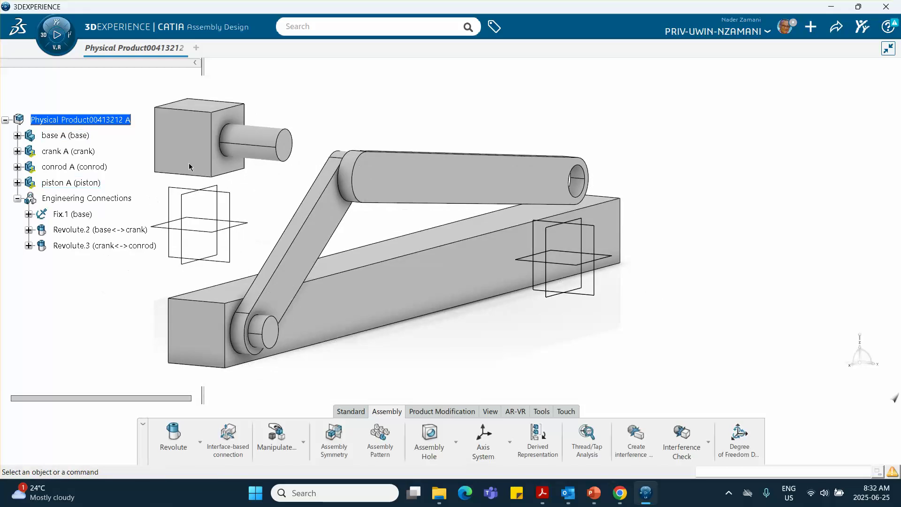
pyautogui.click(201, 443)
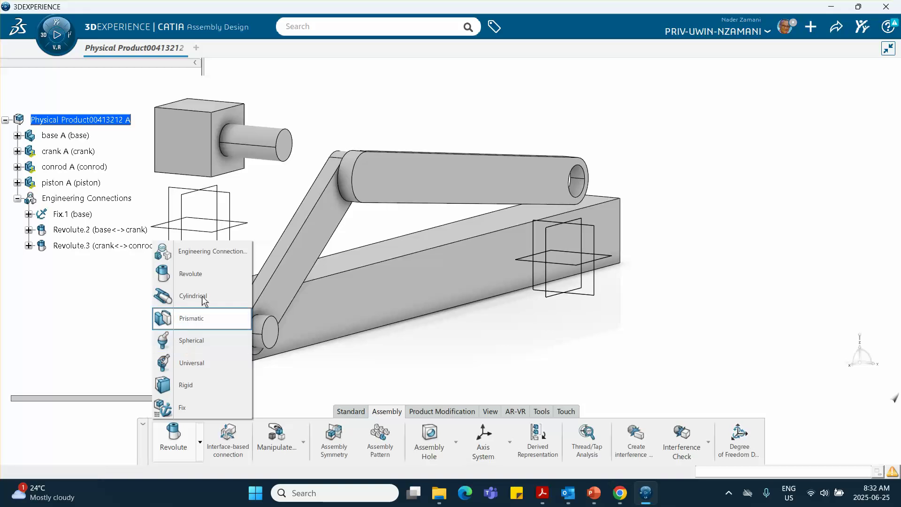
pyautogui.click(199, 318)
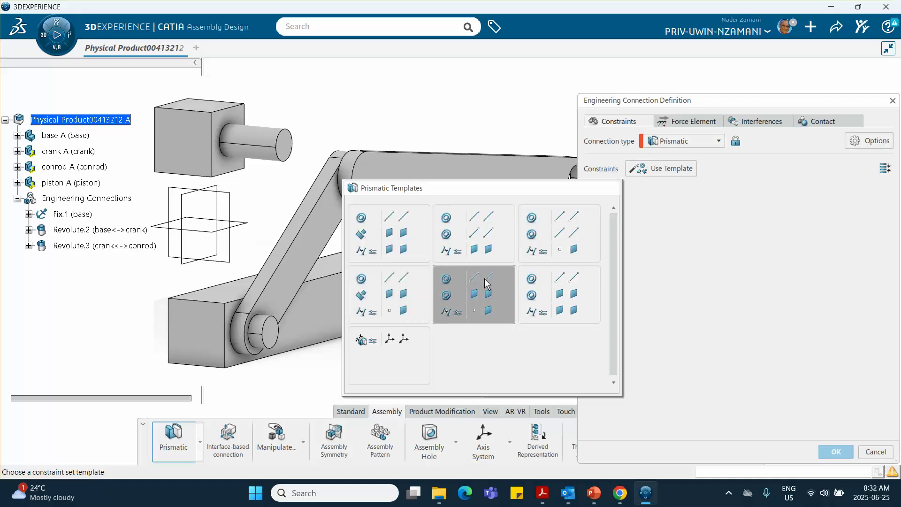
pyautogui.click(572, 300)
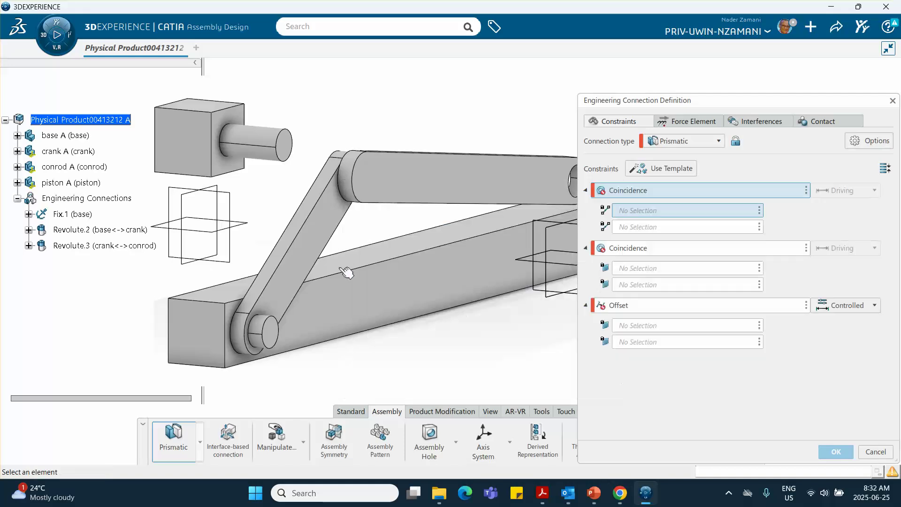
pyautogui.click(233, 173)
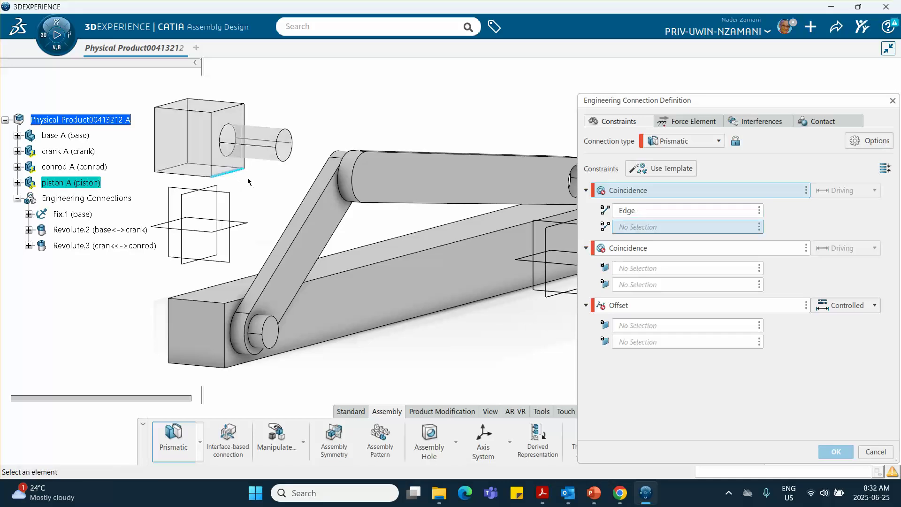
pyautogui.click(420, 253)
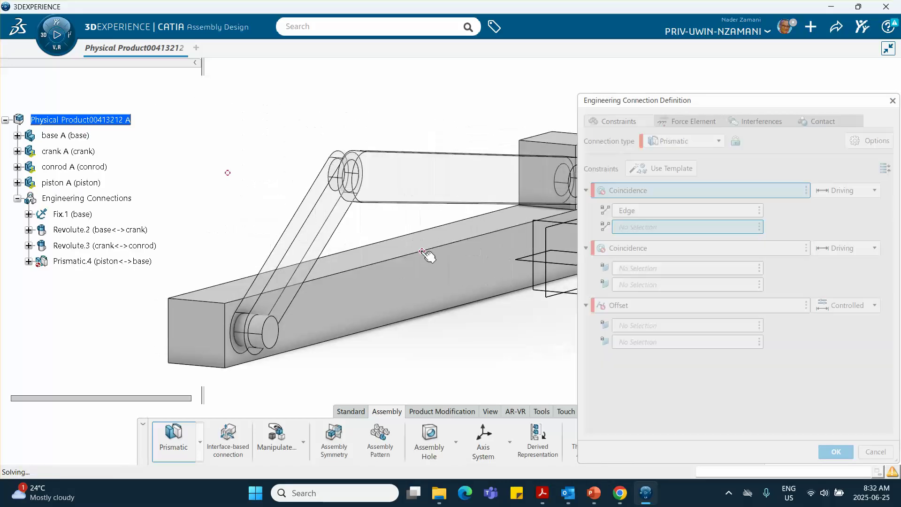
# - Make the piston's pin-side face coincident with the base's pin-side face, delete the Offset constraint, and accept without a check contact specification
pyautogui.moveTo(444, 302); pyautogui.dragTo(269, 301, button='middle')
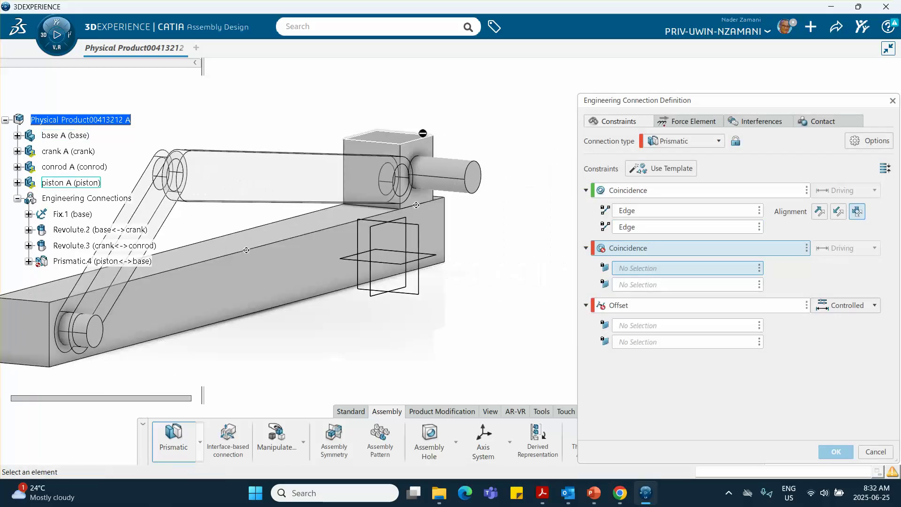
pyautogui.click(428, 151)
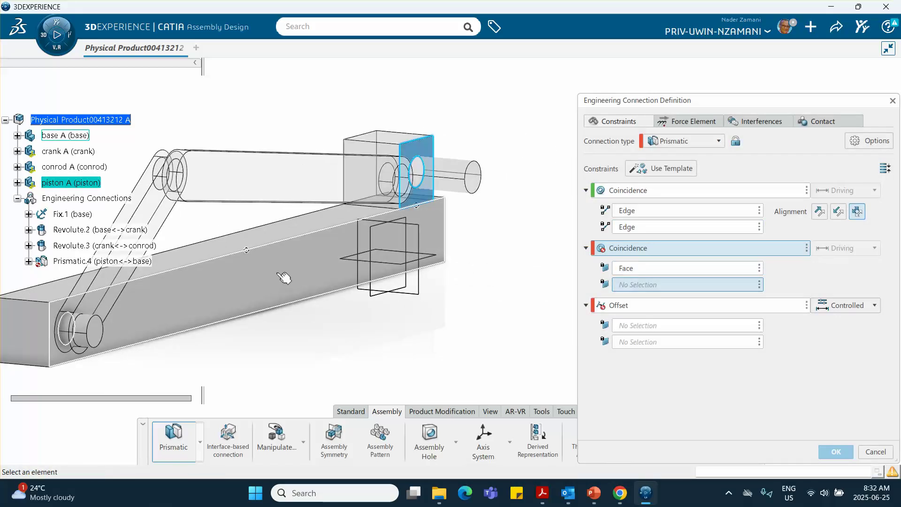
pyautogui.click(284, 277)
pyautogui.click(807, 306)
pyautogui.click(830, 313)
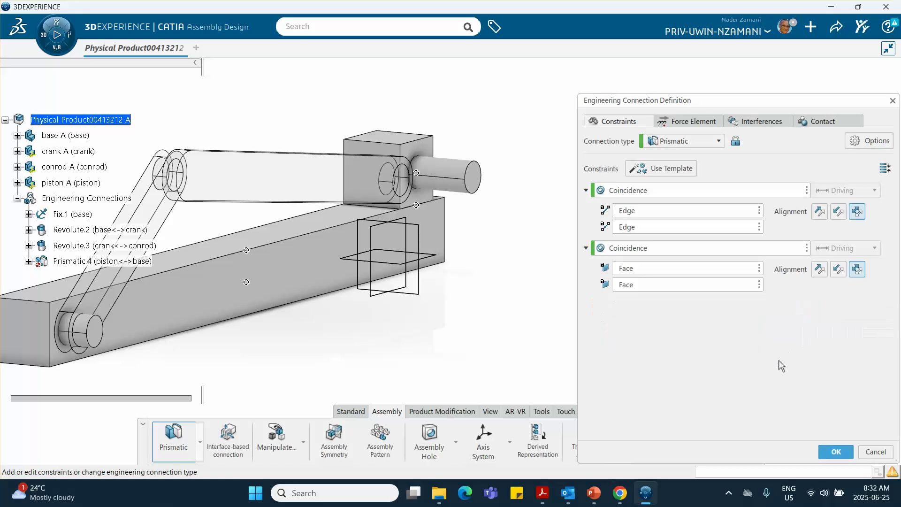
pyautogui.click(833, 451)
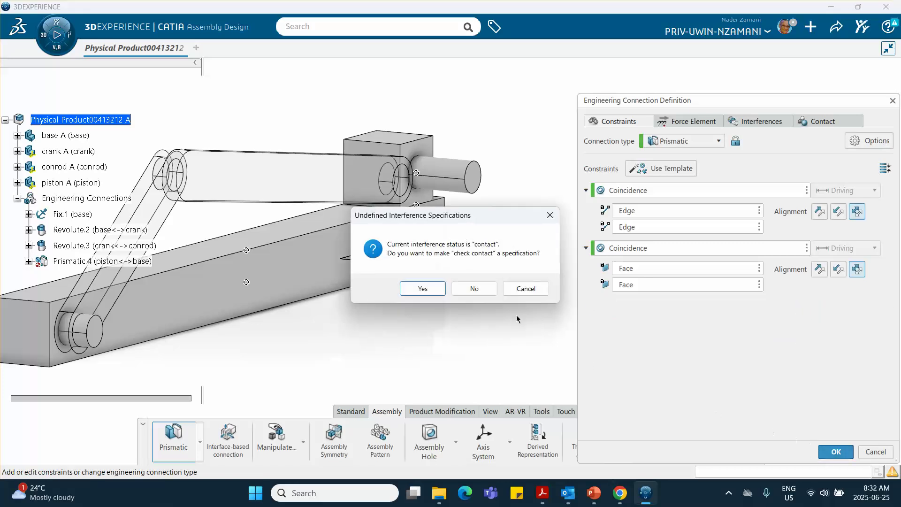
pyautogui.click(475, 288)
# - Start a Cylindrical connection from the Coincidence, Angle and face-to-face Offset template, aligning the conrod's free hole axis with the piston pin's axis
pyautogui.moveTo(435, 293); pyautogui.dragTo(424, 253, button='middle')
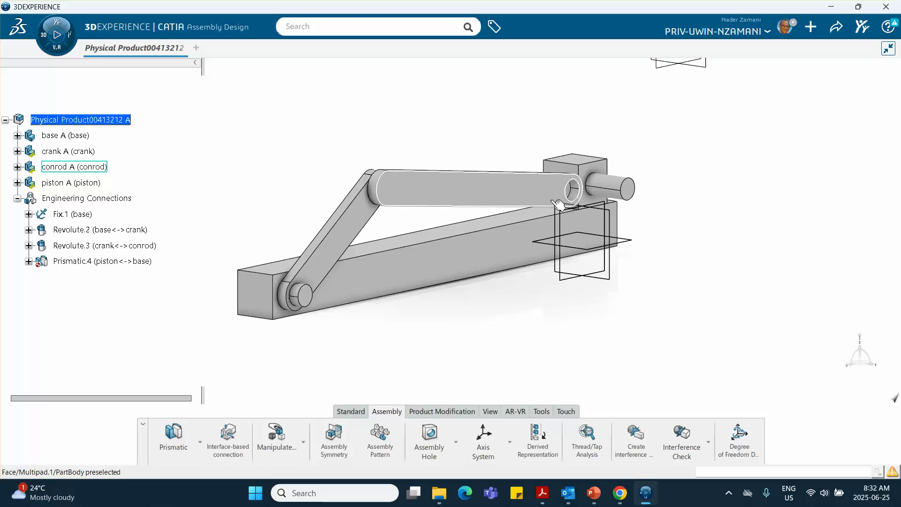
pyautogui.click(200, 443)
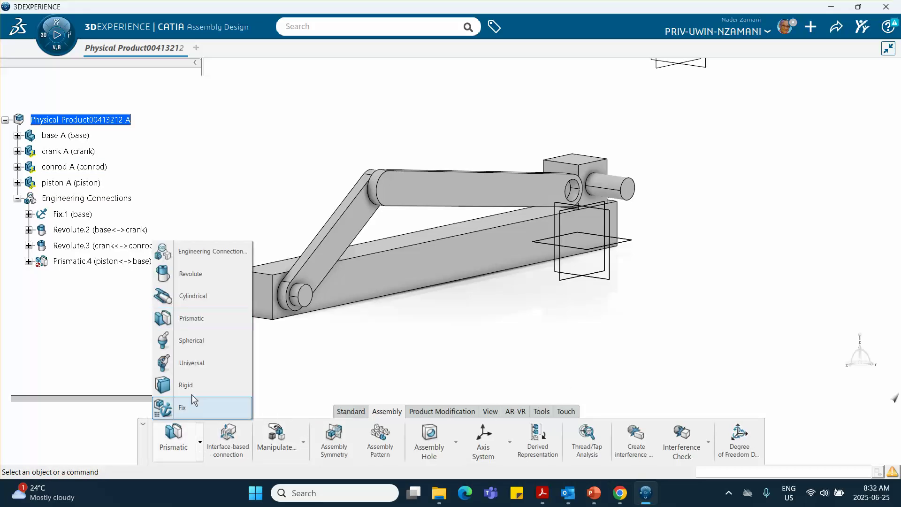
pyautogui.click(190, 296)
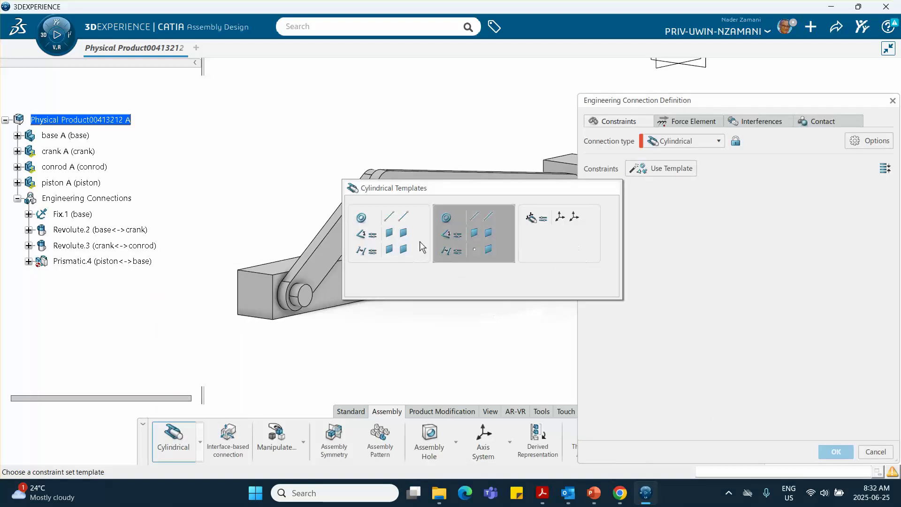
pyautogui.click(404, 235)
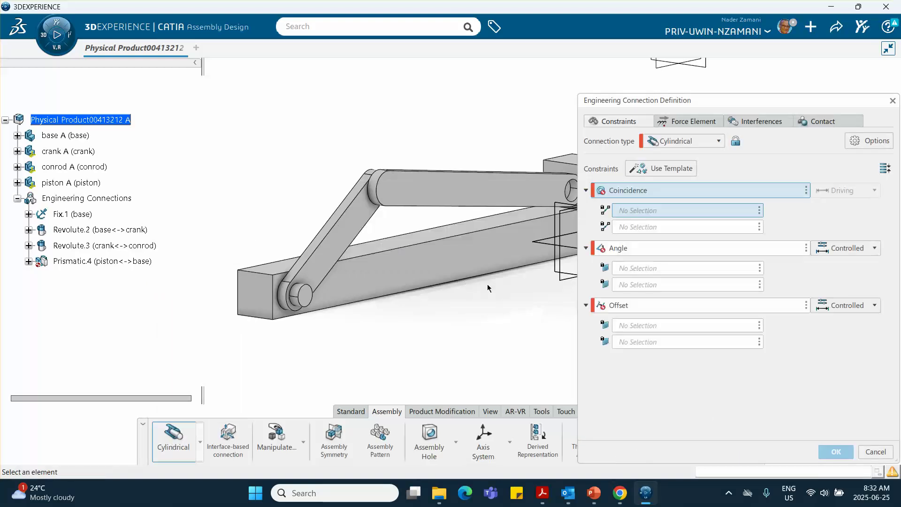
pyautogui.click(286, 342)
pyautogui.moveTo(434, 300); pyautogui.dragTo(292, 261, button='middle')
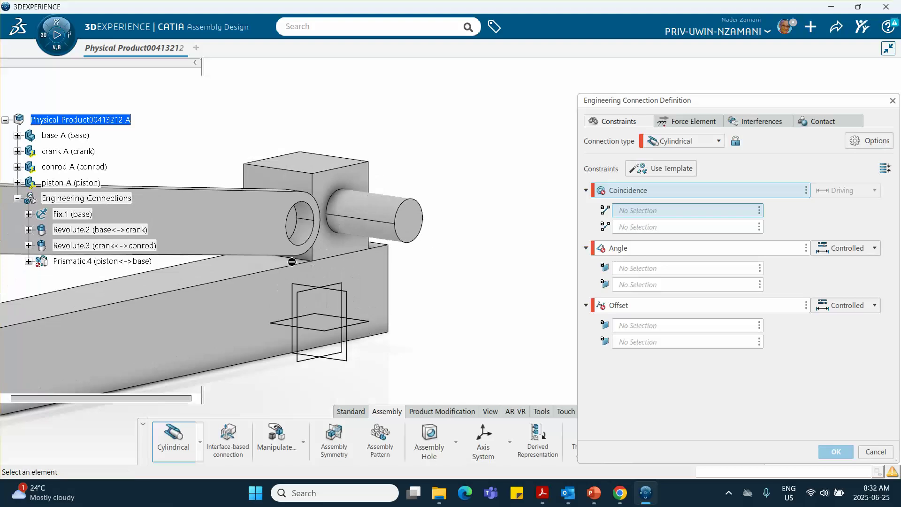
pyautogui.click(310, 230)
pyautogui.click(365, 212)
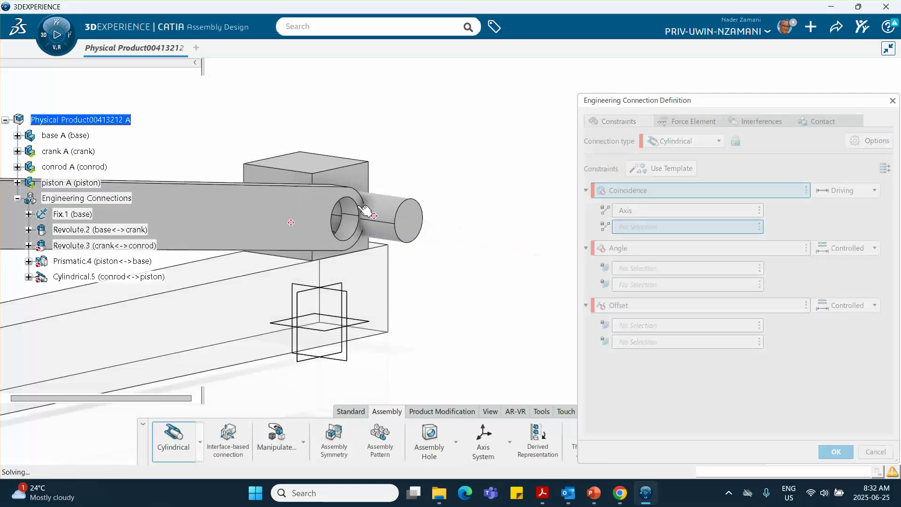
# - Delete the Angle and Offset constraints from the cylindrical connection and accept it without an interference specification
pyautogui.moveTo(319, 293); pyautogui.dragTo(355, 304, button='middle')
pyautogui.moveTo(273, 232); pyautogui.dragTo(313, 289, button='middle')
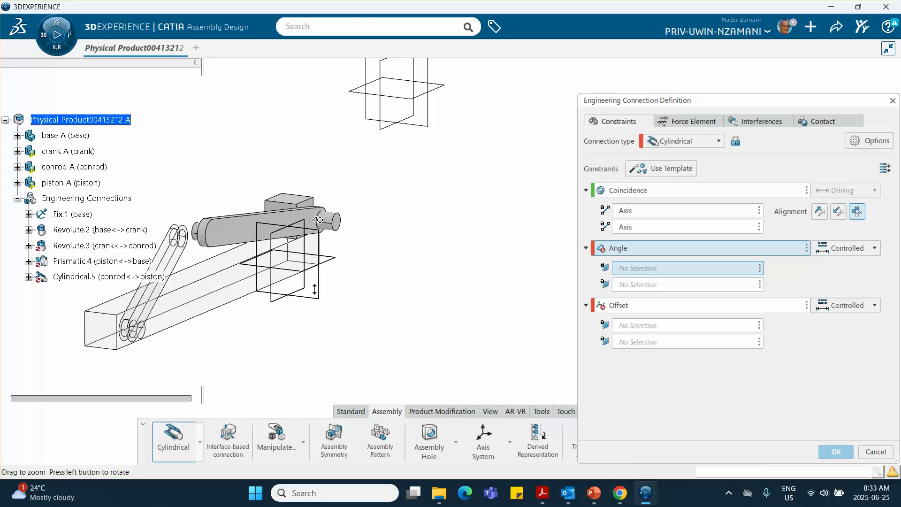
pyautogui.click(806, 247)
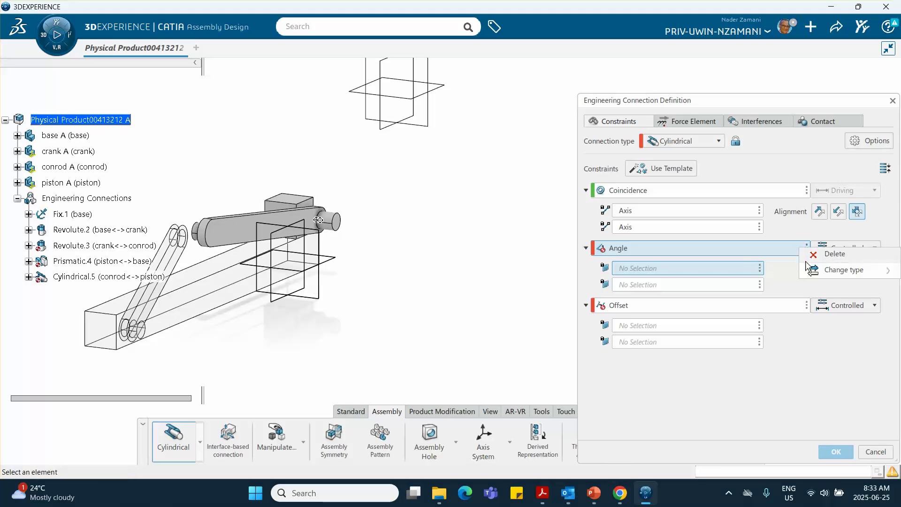
pyautogui.click(814, 255)
pyautogui.click(806, 248)
pyautogui.click(834, 257)
pyautogui.click(835, 451)
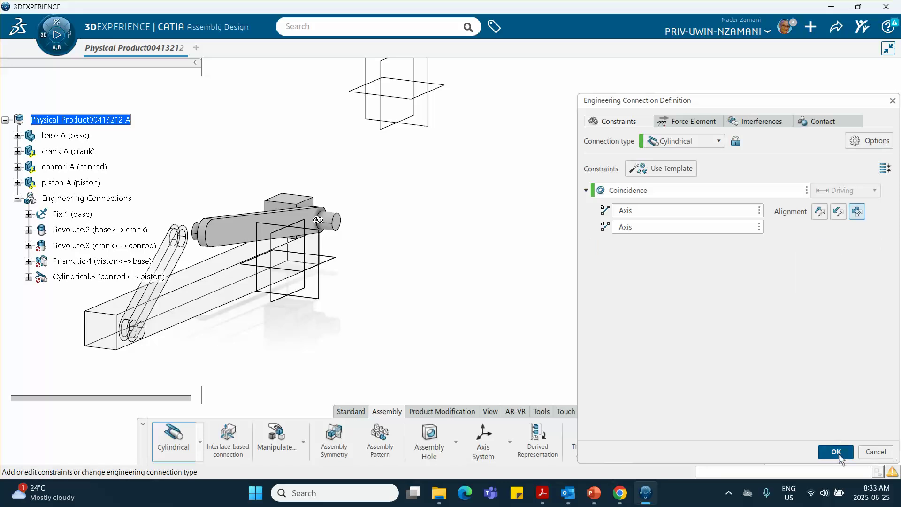
pyautogui.click(464, 287)
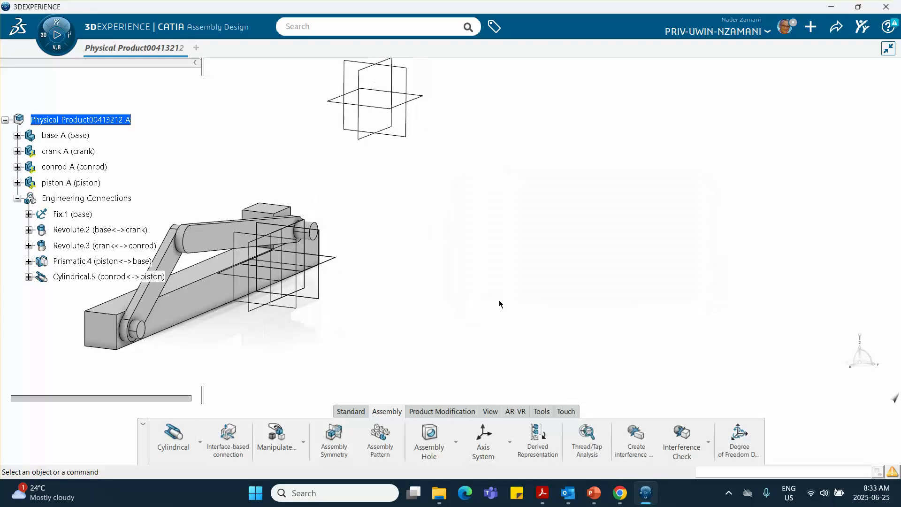
pyautogui.moveTo(439, 287); pyautogui.dragTo(596, 284, button='middle')
pyautogui.moveTo(399, 291); pyautogui.dragTo(280, 275, button='middle')
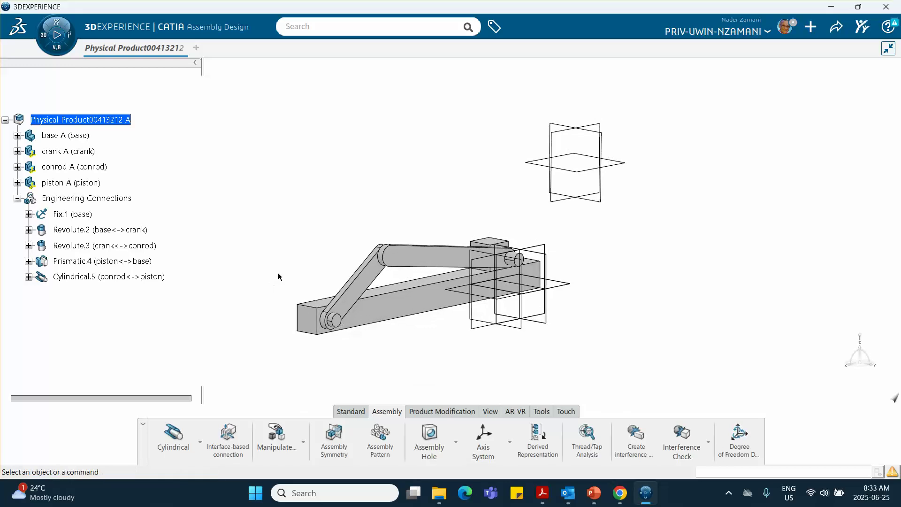
# - Find all elements of type plane across the assembly and hide them, saving the product with the planes hidden
pyautogui.moveTo(369, 335); pyautogui.dragTo(345, 274, button='middle')
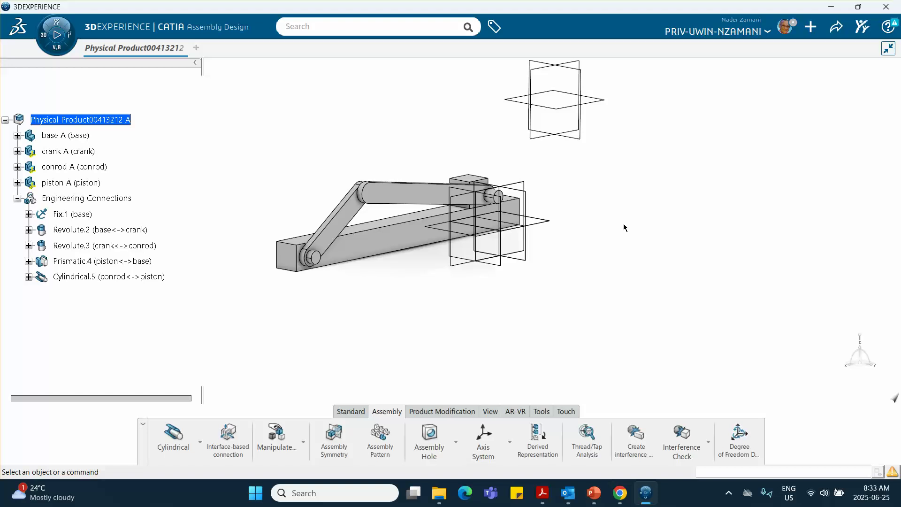
pyautogui.hotkey('ctrl', 'f')
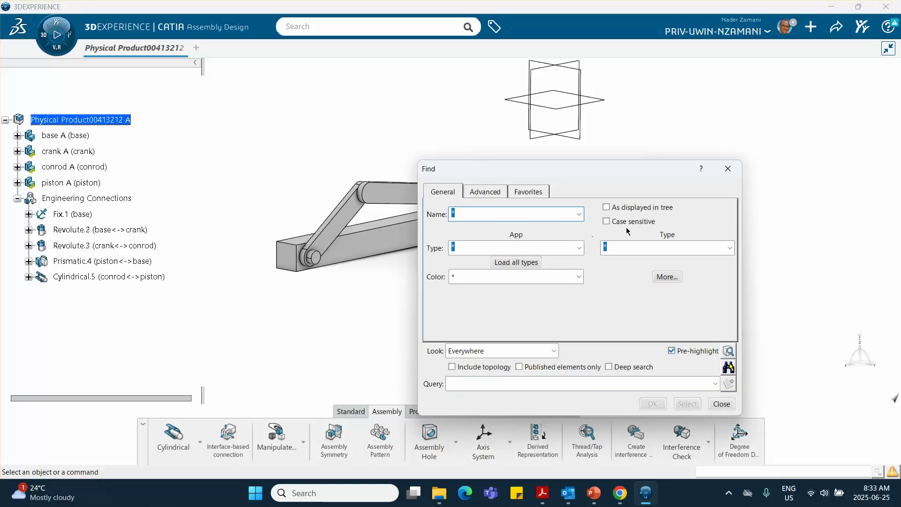
pyautogui.click(623, 246)
pyautogui.write('plane')
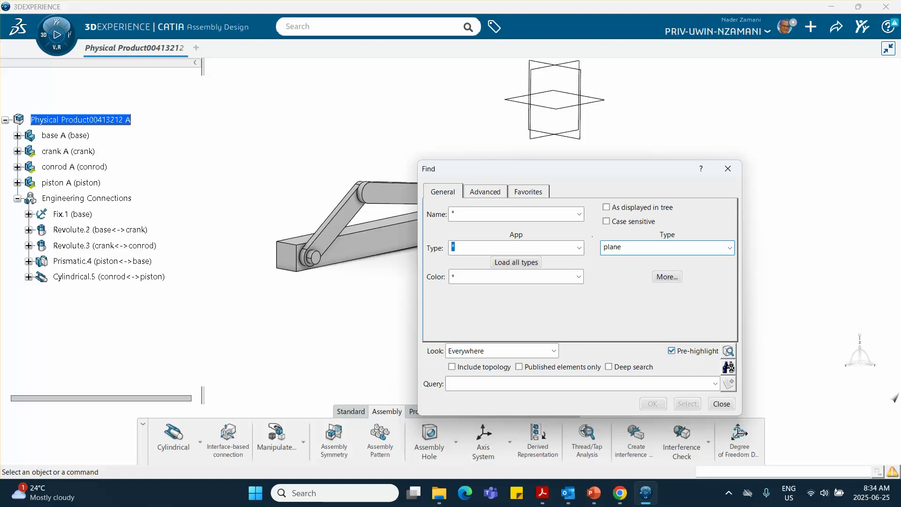
pyautogui.click(728, 367)
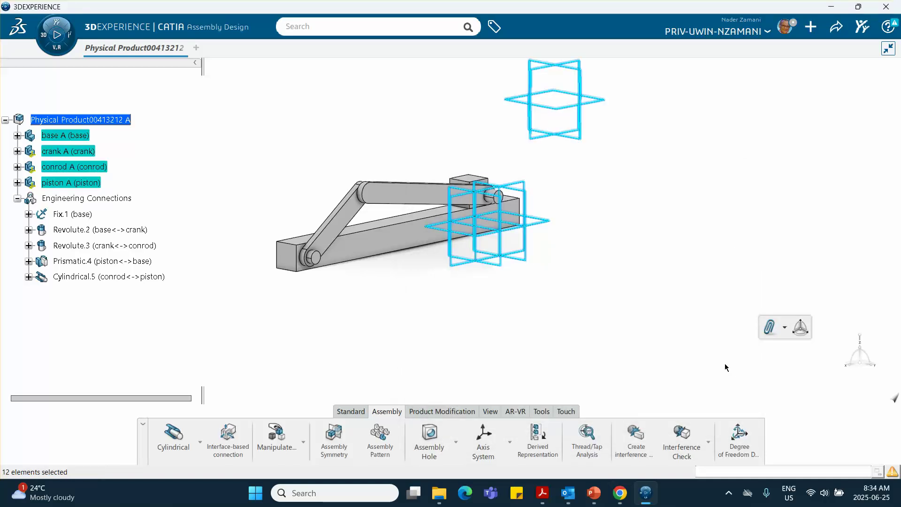
pyautogui.rightClick(533, 246)
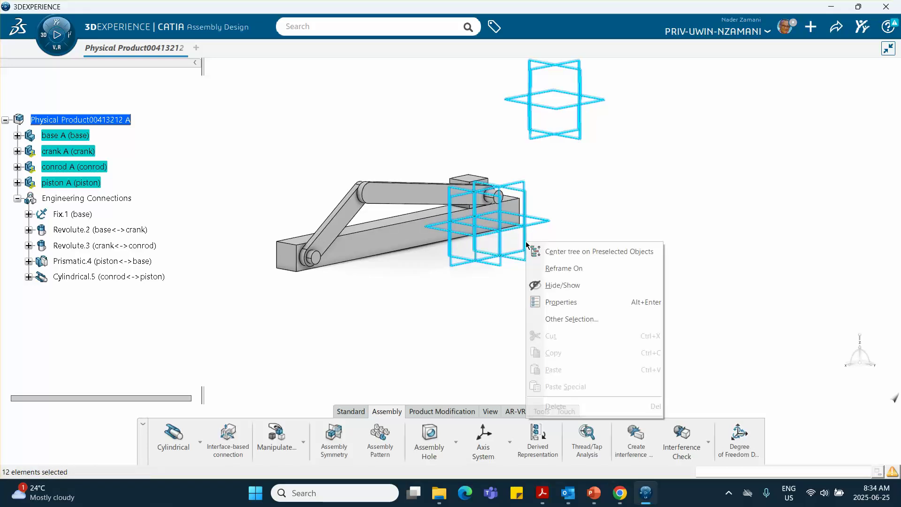
pyautogui.click(610, 284)
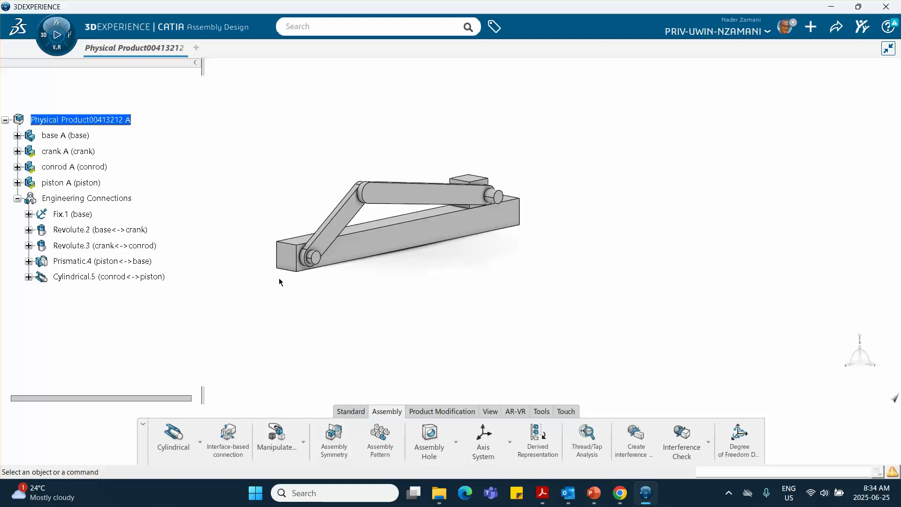
pyautogui.click(834, 29)
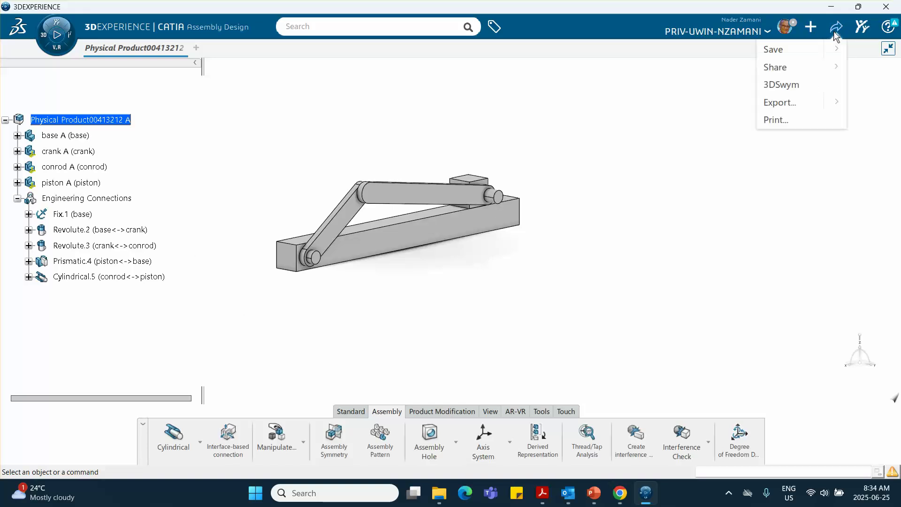
pyautogui.click(792, 50)
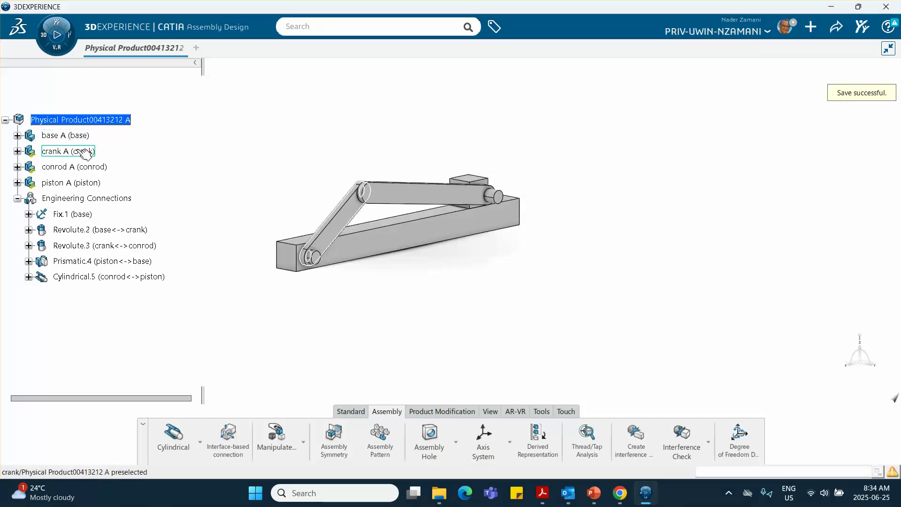
# - Set the crank's graphic color to orange in its properties
pyautogui.rightClick(78, 152)
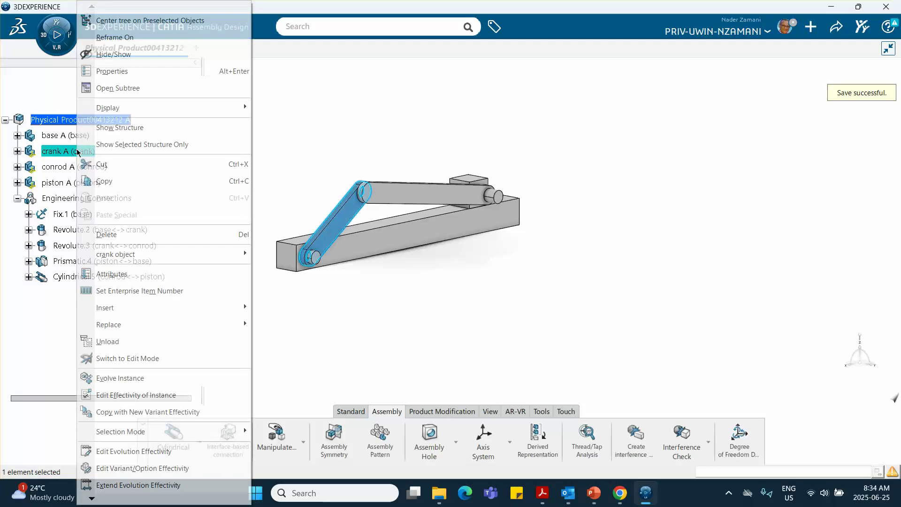
pyautogui.click(106, 73)
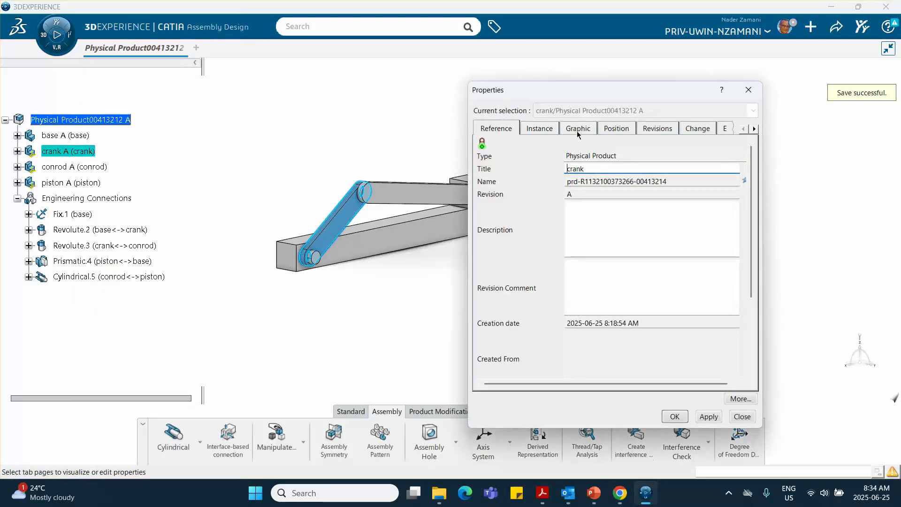
pyautogui.click(569, 129)
pyautogui.click(520, 170)
pyautogui.click(507, 221)
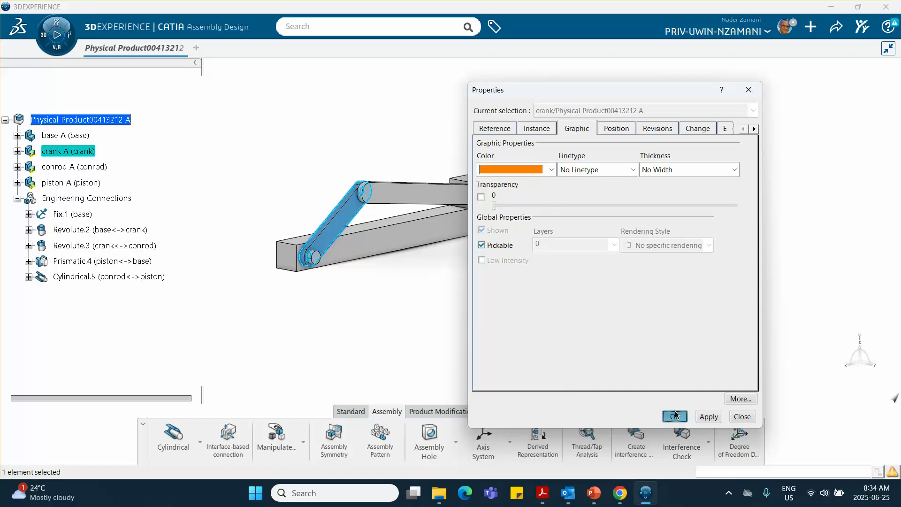
pyautogui.click(674, 416)
pyautogui.click(615, 412)
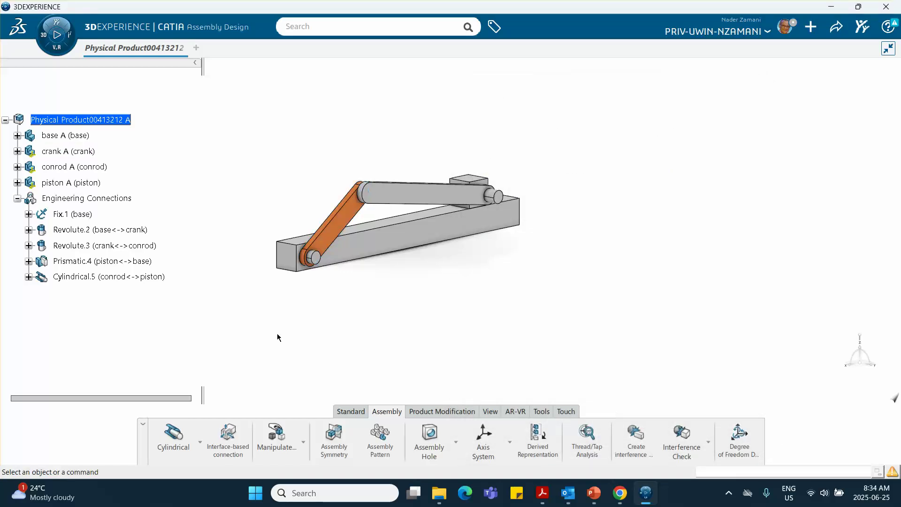
# - Set the conrod's graphic color to bright green in its properties
pyautogui.rightClick(75, 172)
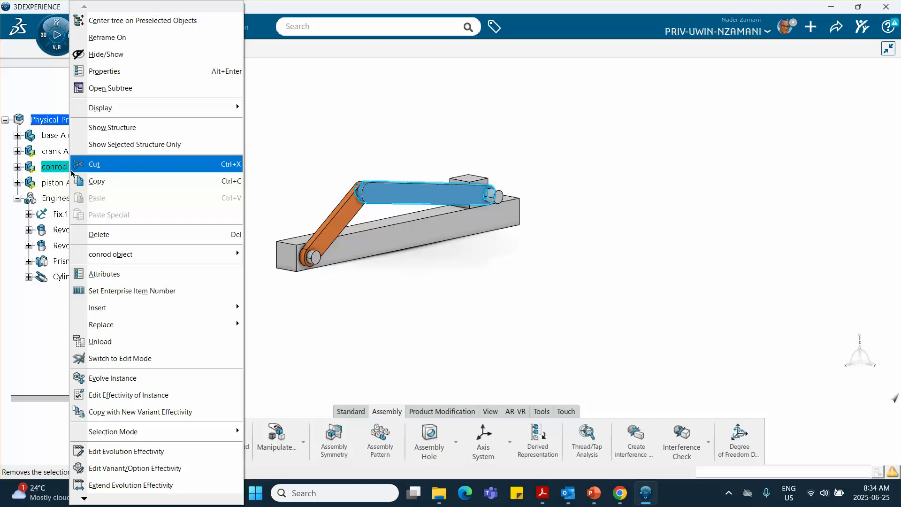
pyautogui.click(127, 73)
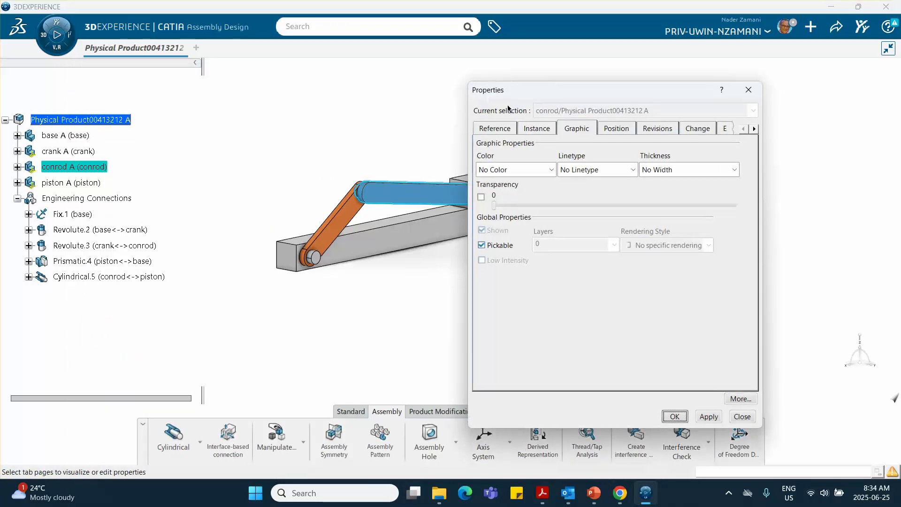
pyautogui.click(515, 170)
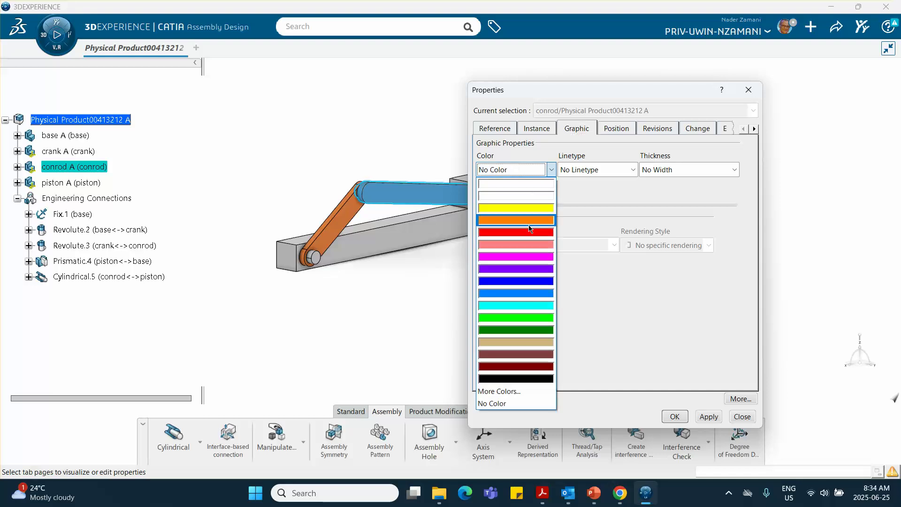
pyautogui.click(512, 318)
pyautogui.click(674, 416)
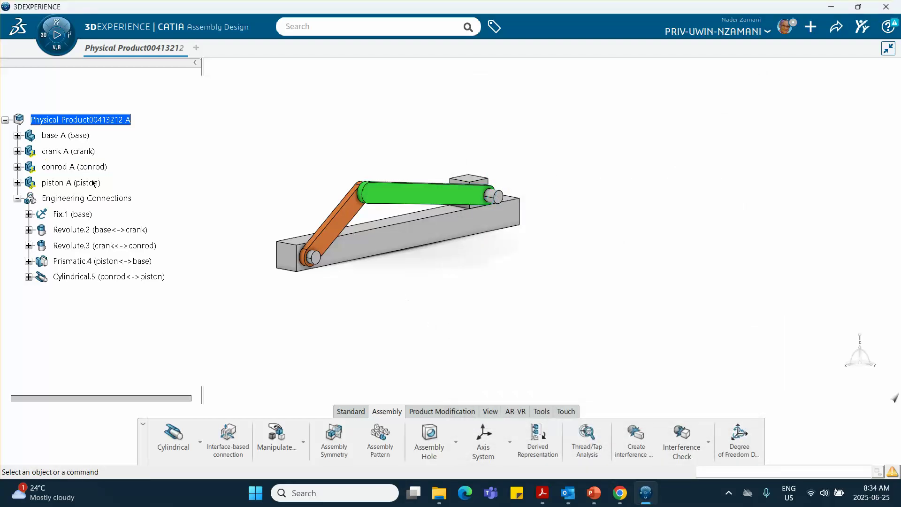
# - Set the piston's graphic color to the lighter blue in its properties
pyautogui.click(77, 185)
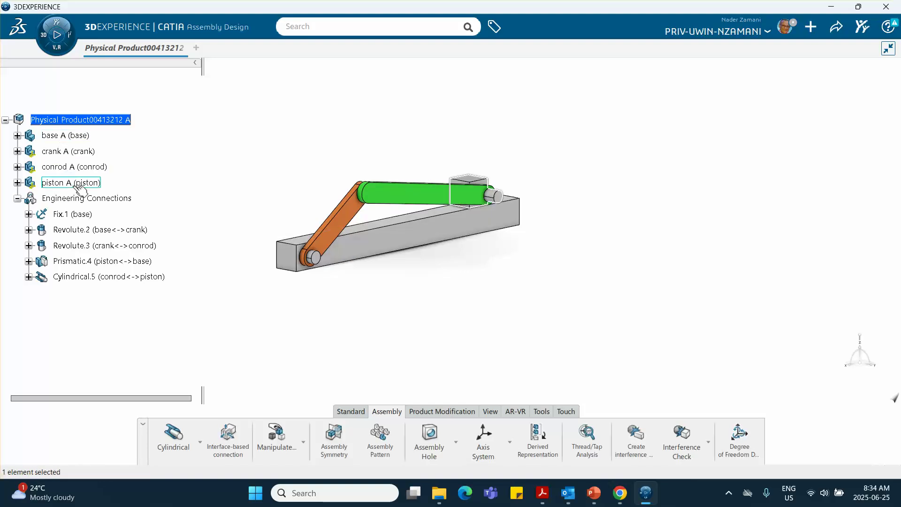
pyautogui.rightClick(79, 187)
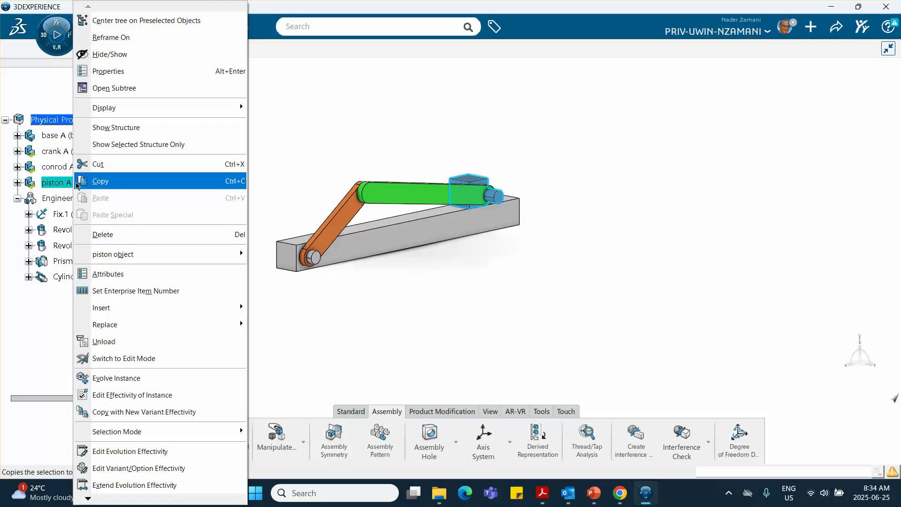
pyautogui.click(131, 72)
pyautogui.click(539, 168)
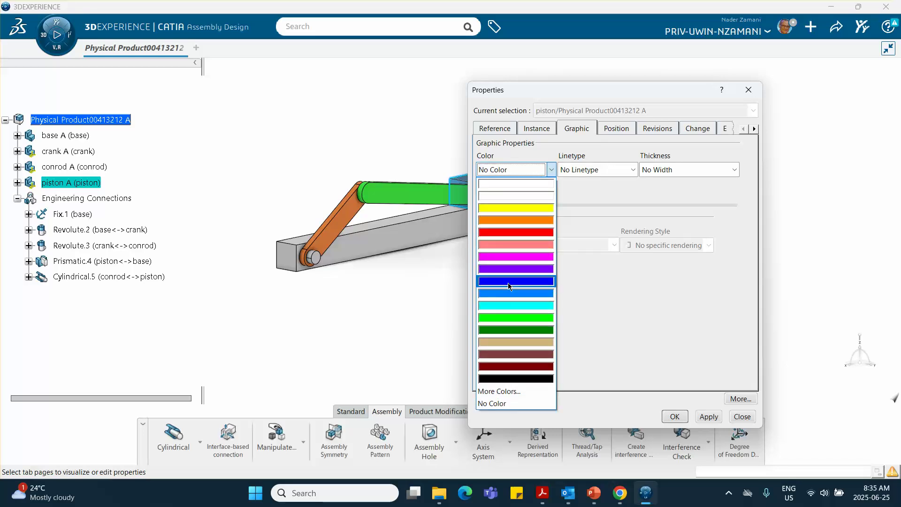
pyautogui.click(504, 294)
pyautogui.click(674, 416)
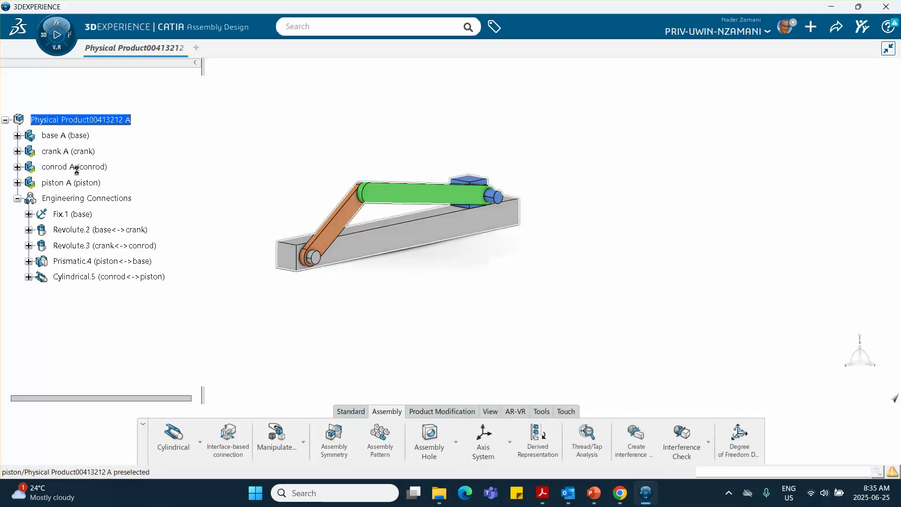
# - Set the base's graphic color to yellow in its properties
pyautogui.rightClick(75, 135)
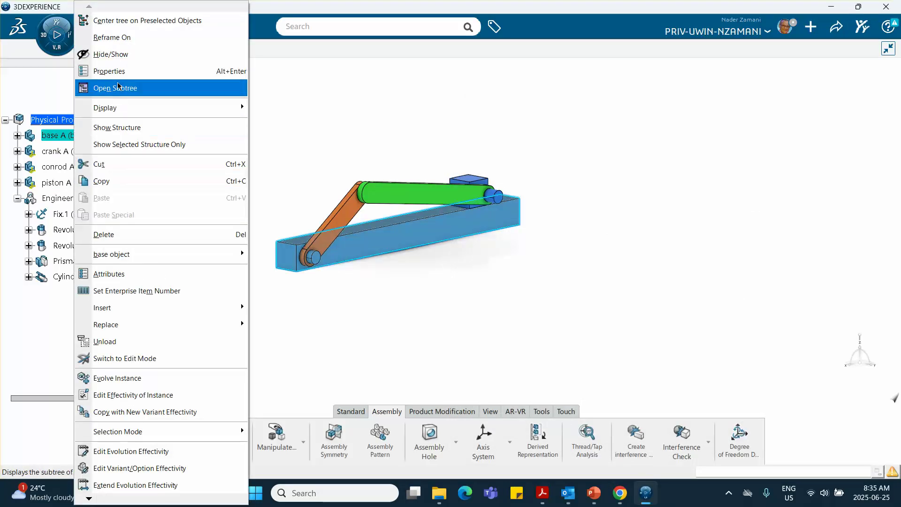
pyautogui.click(109, 71)
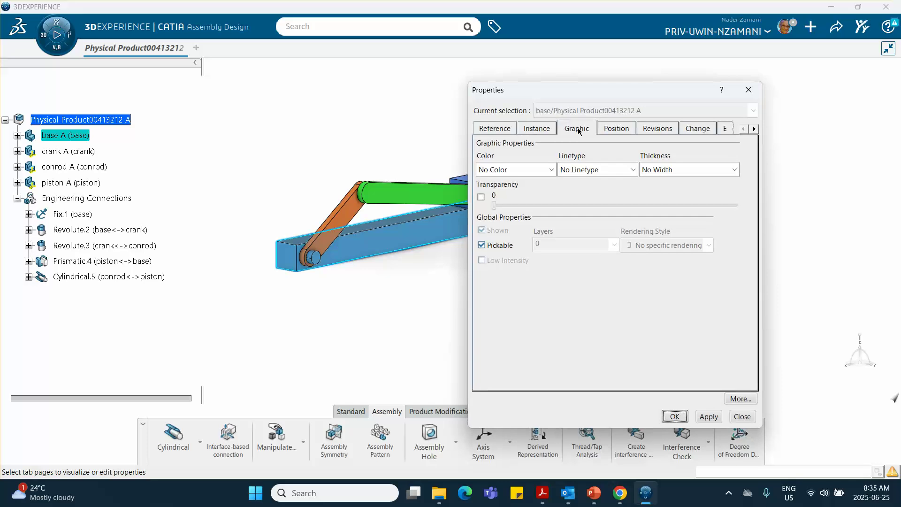
pyautogui.click(551, 170)
pyautogui.click(516, 208)
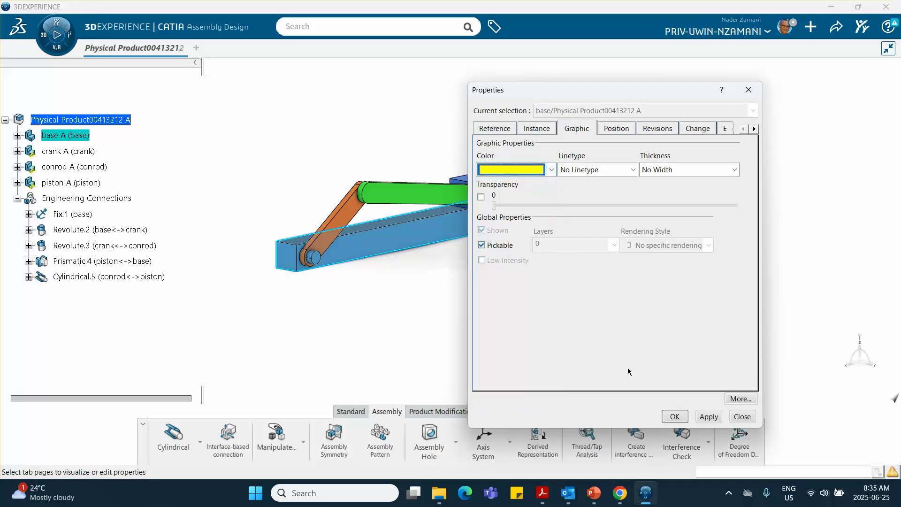
pyautogui.click(674, 416)
pyautogui.moveTo(472, 298); pyautogui.dragTo(517, 320, button='middle')
pyautogui.click(517, 319)
pyautogui.moveTo(517, 319)
pyautogui.mouseDown(button='middle')
pyautogui.moveTo(513, 288)
pyautogui.moveTo(521, 306)
pyautogui.mouseUp(button='middle')
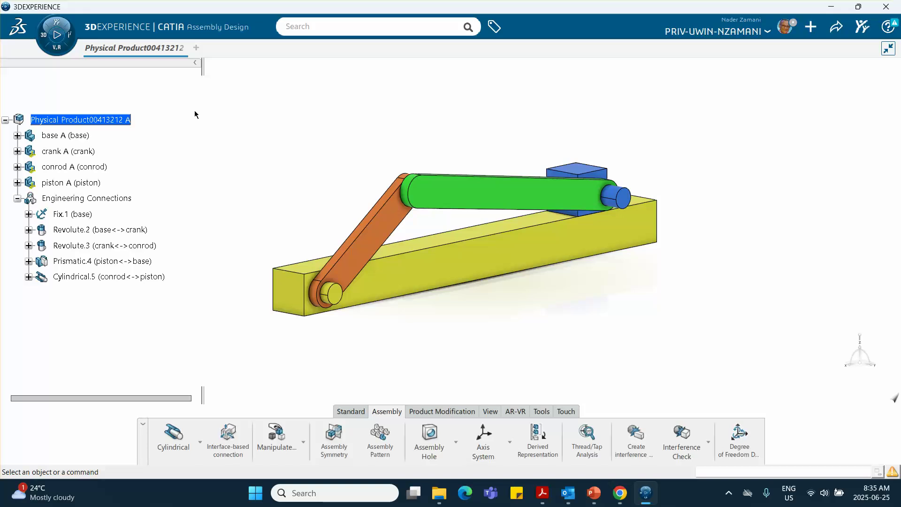
# - Switch to the Motion Design app and create a motion analysis case for the assembly with a new mechanism
pyautogui.click(47, 37)
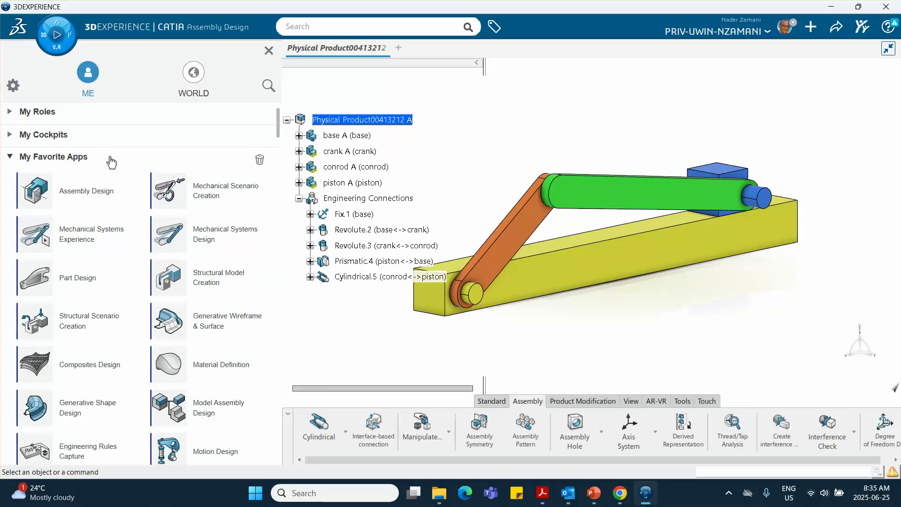
pyautogui.scroll(-1, 111, 162)
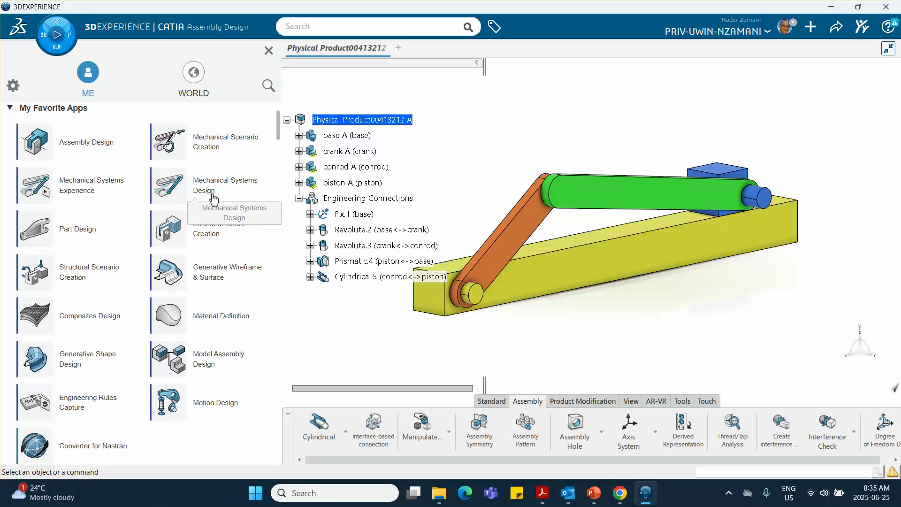
pyautogui.click(208, 407)
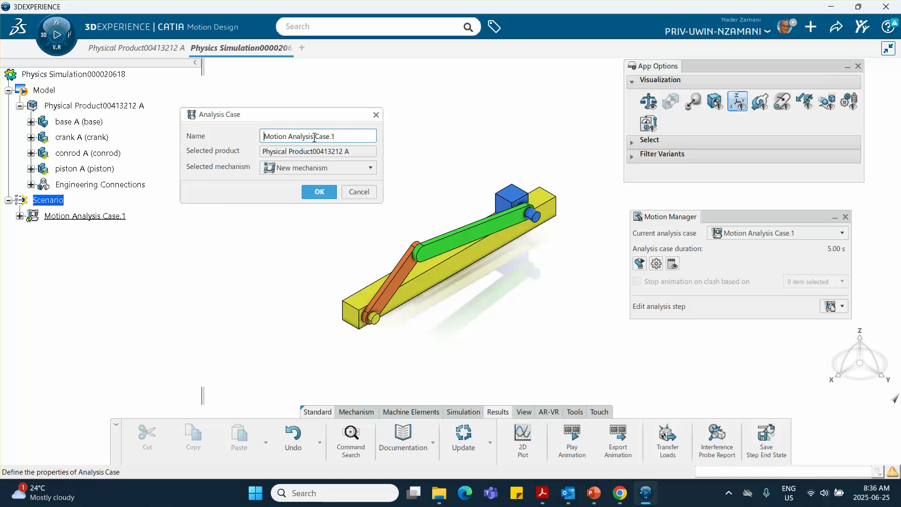
pyautogui.click(318, 196)
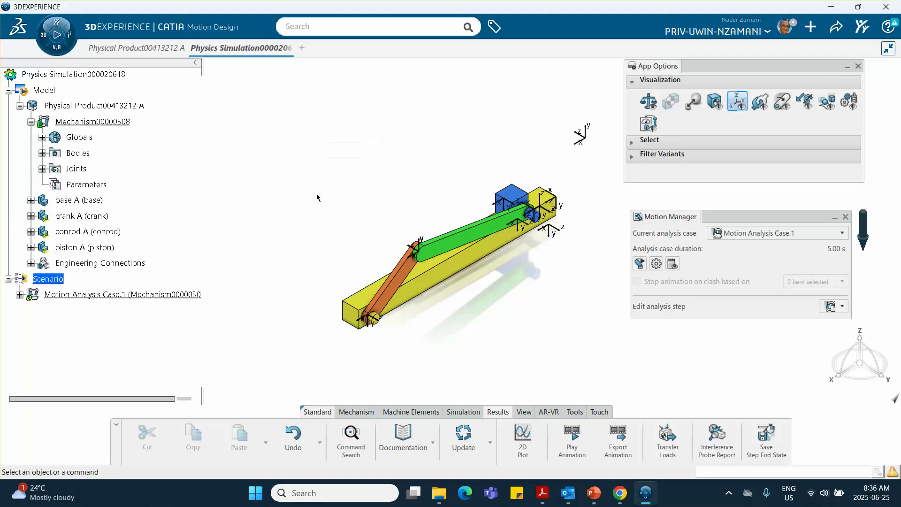
# - Close and reopen the App Options, and turn off the display of the mechanism's axis systems
pyautogui.moveTo(317, 270); pyautogui.dragTo(283, 205, button='middle')
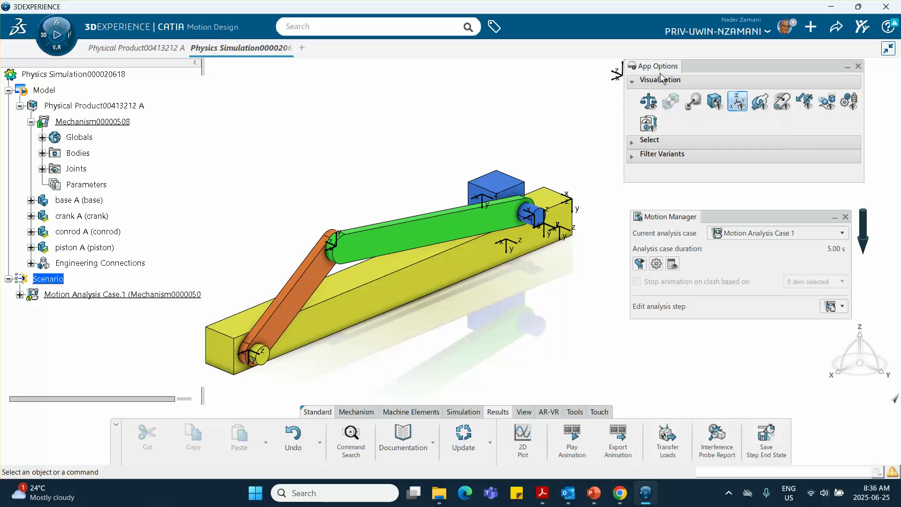
pyautogui.click(859, 67)
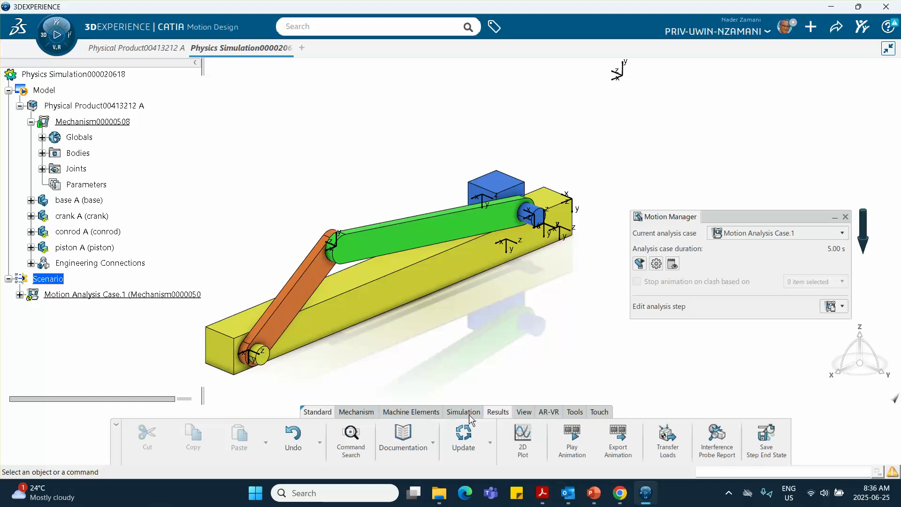
pyautogui.click(574, 412)
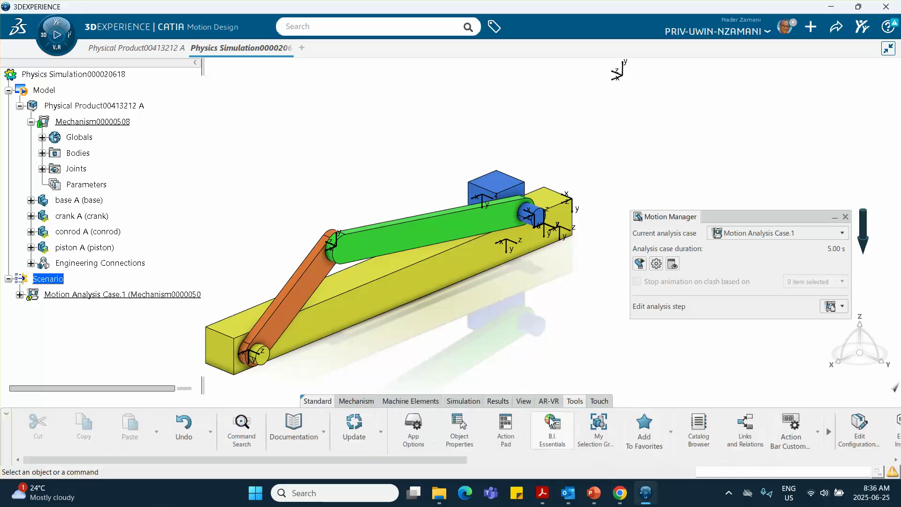
pyautogui.click(414, 429)
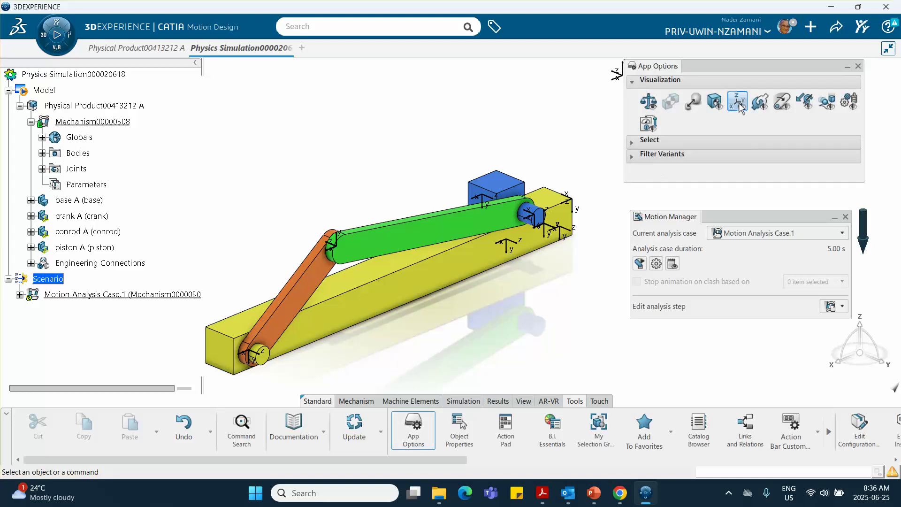
pyautogui.click(738, 104)
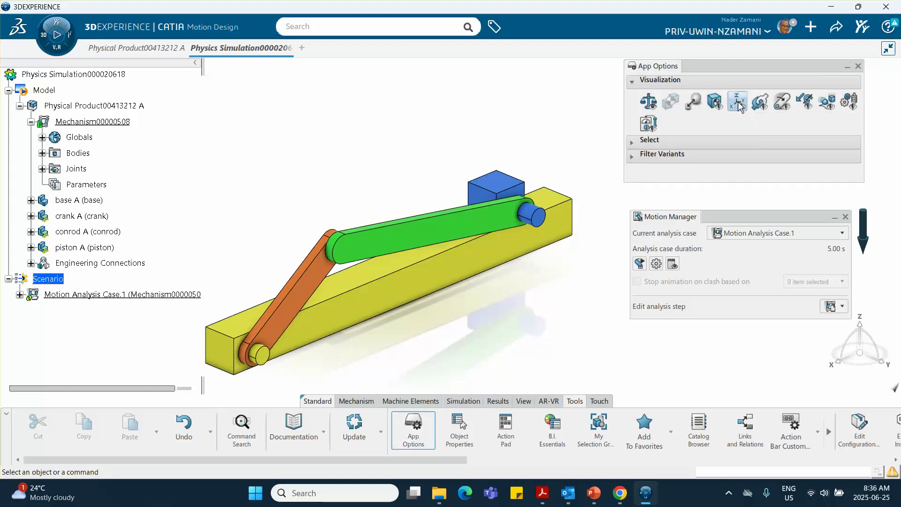
pyautogui.click(738, 104)
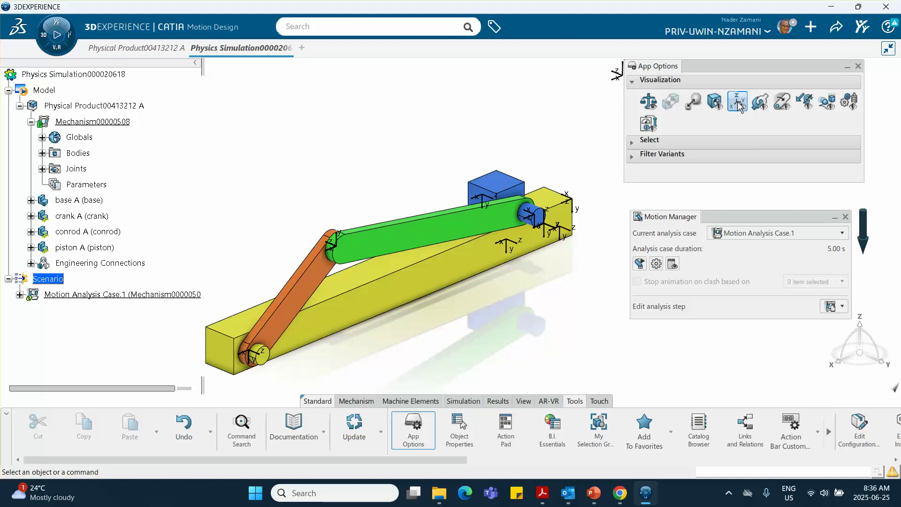
pyautogui.click(738, 104)
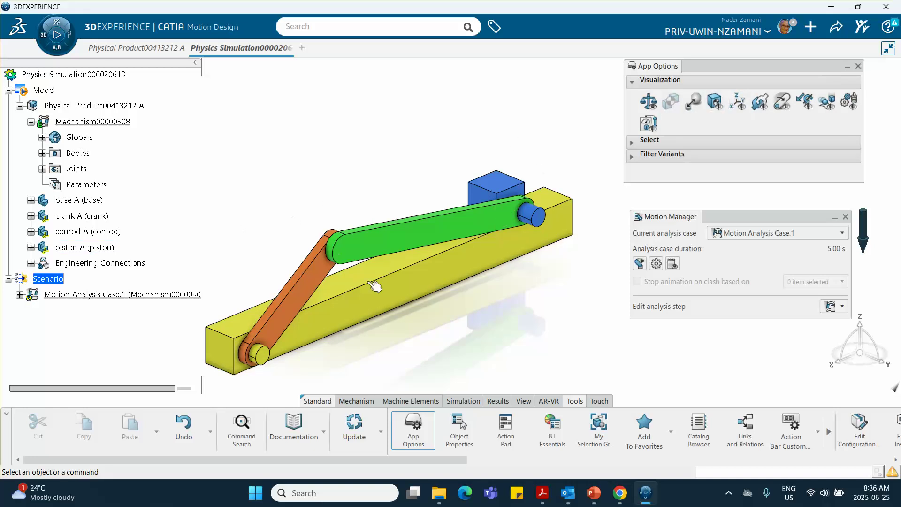
# - Test the mechanism's movement in the Kinematics Player by varying the Cylindrical.5, Revolute.3 and Revolute.2 joint positions
pyautogui.click(357, 402)
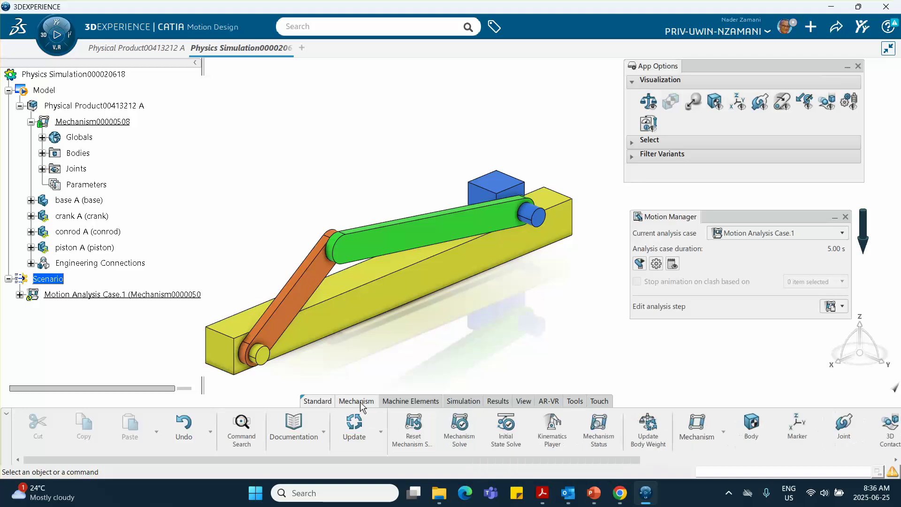
pyautogui.click(553, 430)
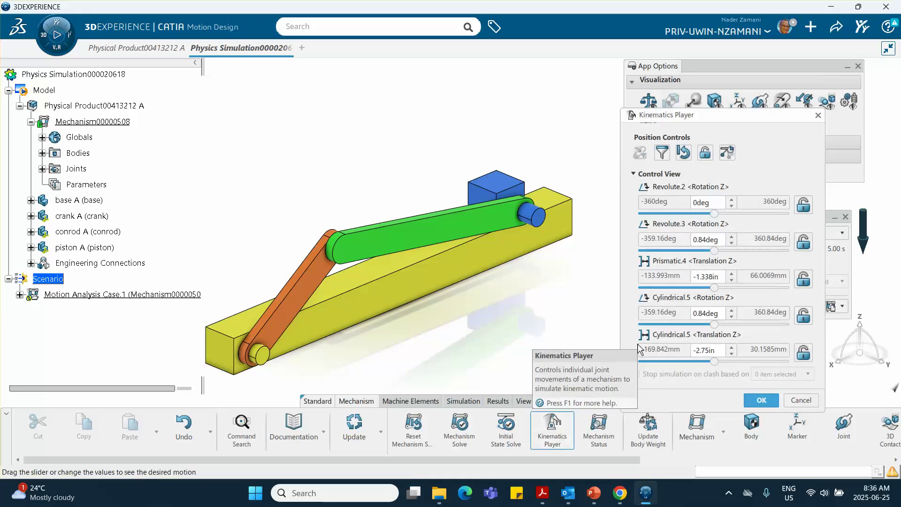
pyautogui.moveTo(712, 117); pyautogui.dragTo(702, 77)
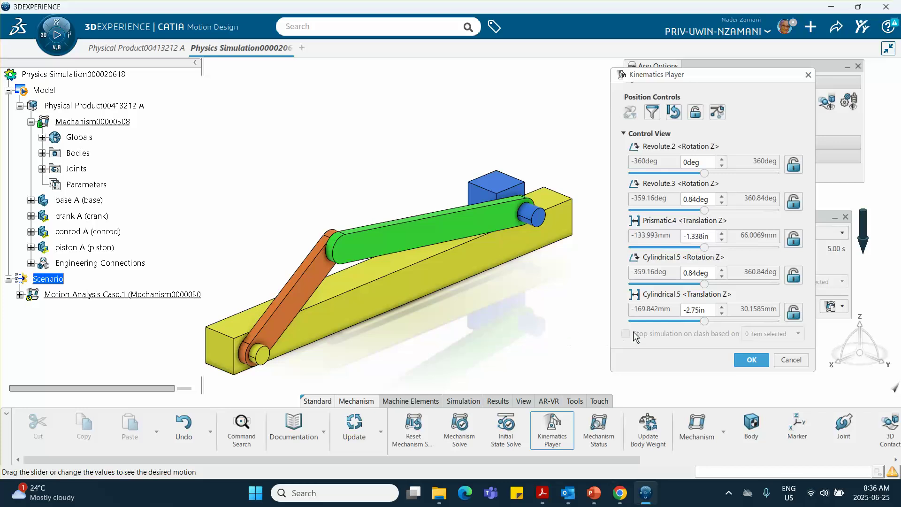
pyautogui.moveTo(704, 321); pyautogui.dragTo(670, 321)
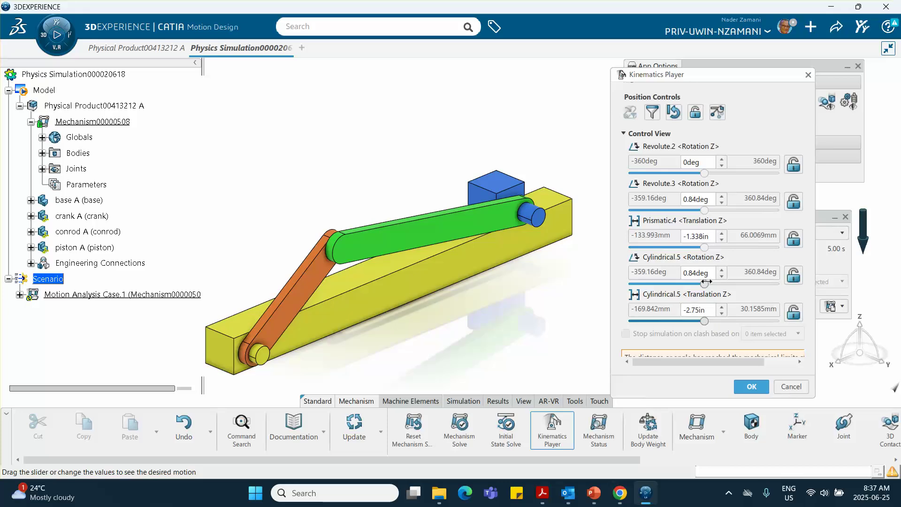
pyautogui.moveTo(703, 283)
pyautogui.mouseDown()
pyautogui.moveTo(688, 285)
pyautogui.moveTo(707, 285)
pyautogui.mouseUp()
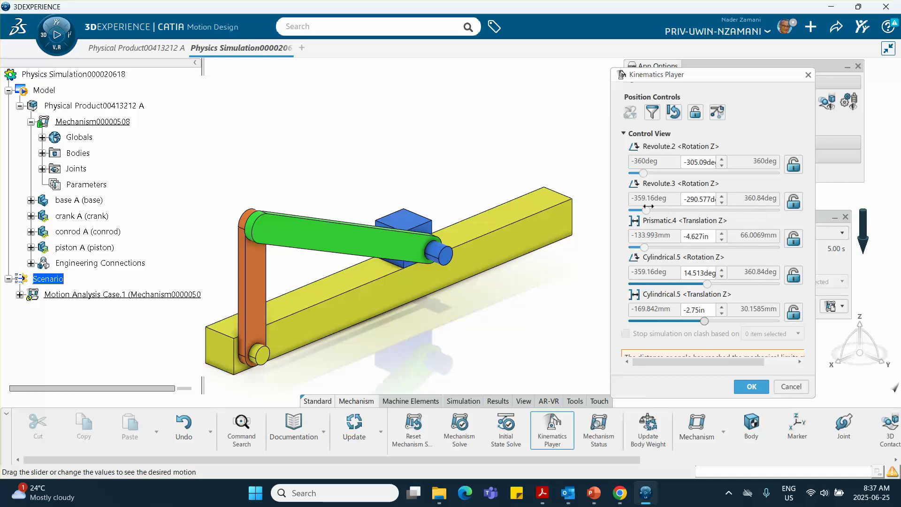
pyautogui.moveTo(644, 210); pyautogui.dragTo(716, 209)
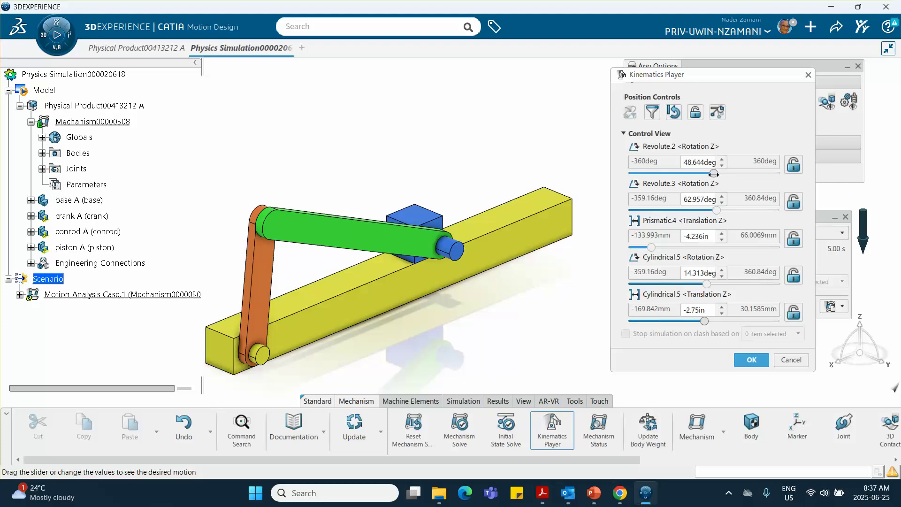
pyautogui.moveTo(713, 173)
pyautogui.mouseDown()
pyautogui.moveTo(746, 173)
pyautogui.moveTo(707, 172)
pyautogui.mouseUp()
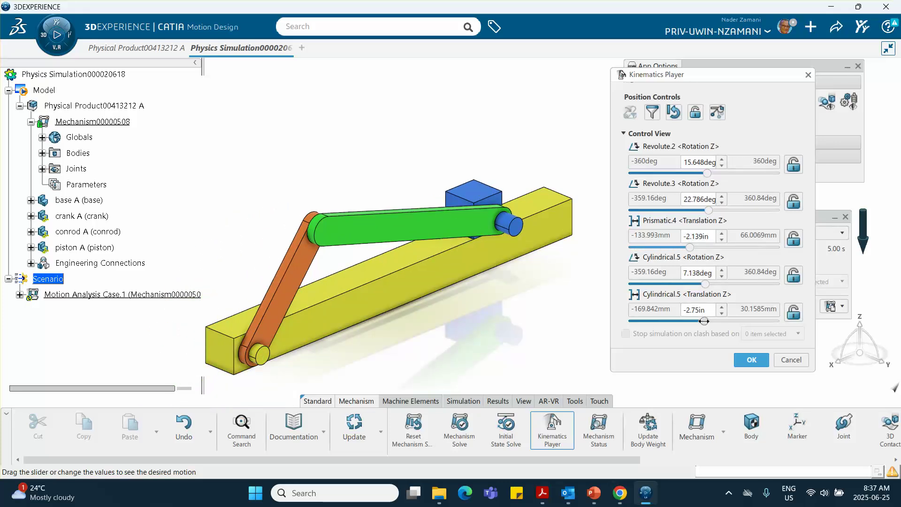
pyautogui.moveTo(704, 322); pyautogui.dragTo(667, 318)
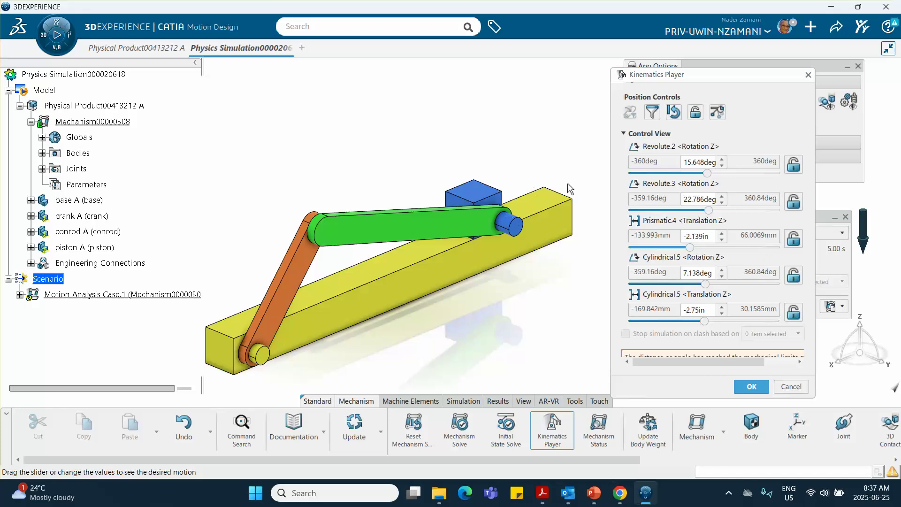
pyautogui.moveTo(709, 210); pyautogui.dragTo(709, 210)
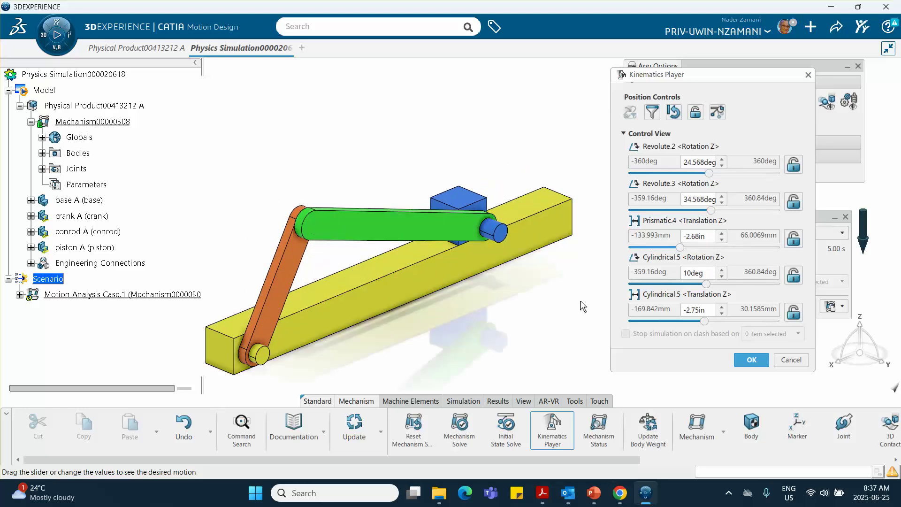
pyautogui.click(751, 360)
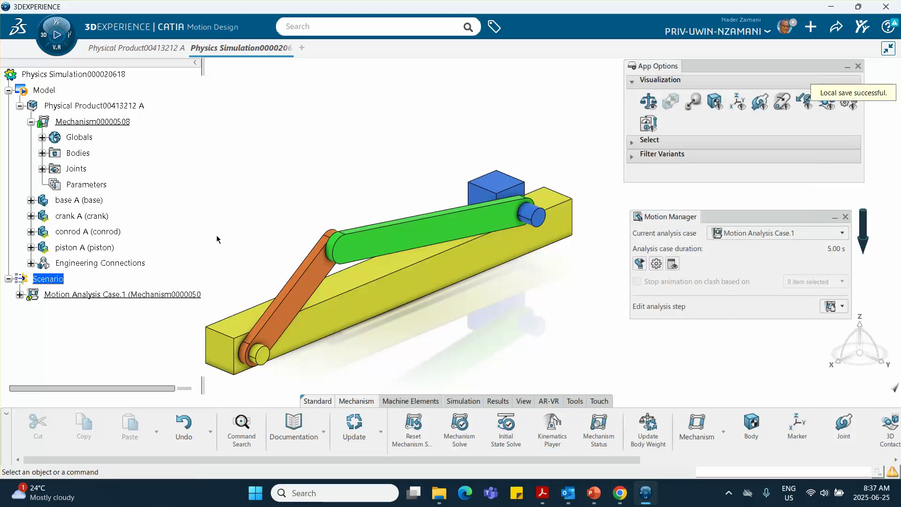
# - Change the analysis step to a Kinematic Step that computes positions, velocities and accelerations, and reopen it to check the settings
pyautogui.click(19, 294)
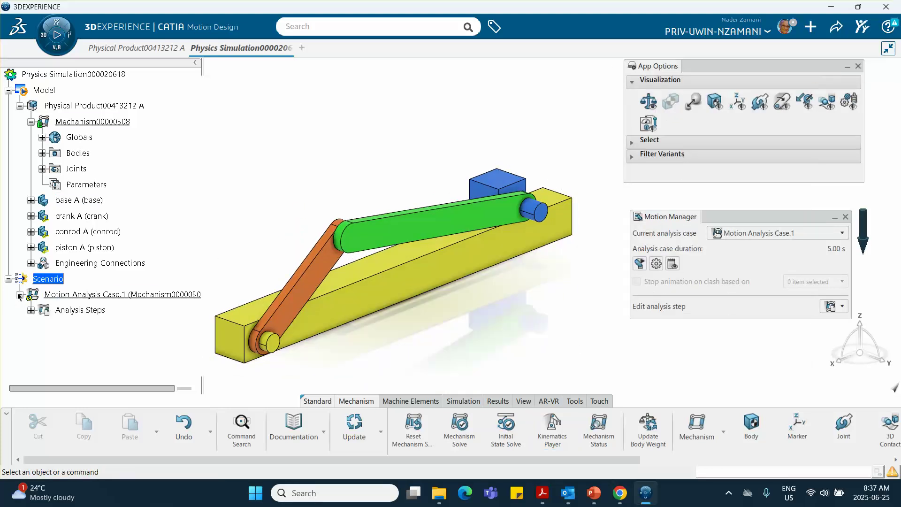
pyautogui.click(31, 310)
pyautogui.moveTo(374, 229); pyautogui.dragTo(401, 172, button='middle')
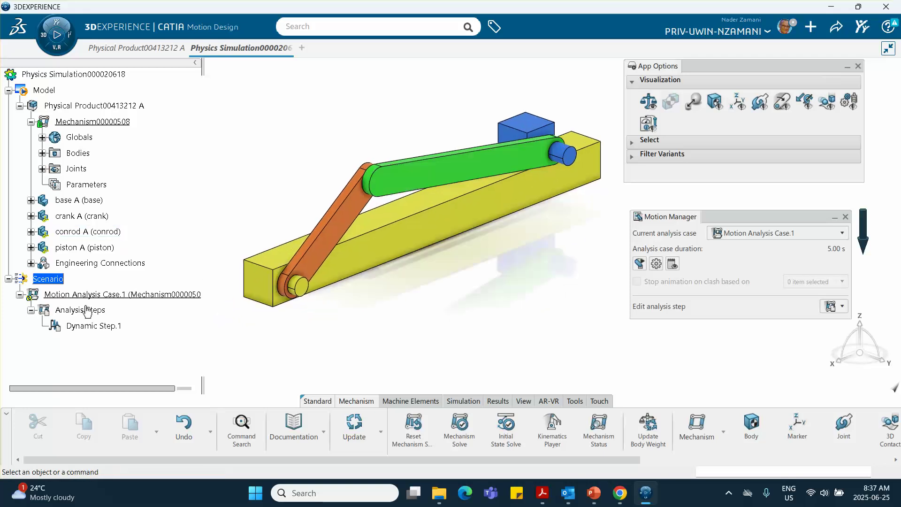
pyautogui.click(91, 330)
pyautogui.doubleClick(92, 329)
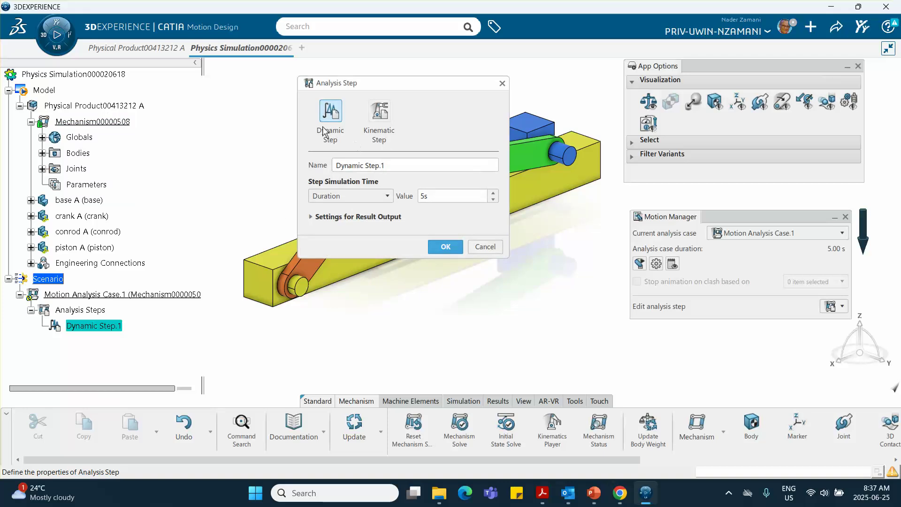
pyautogui.click(385, 115)
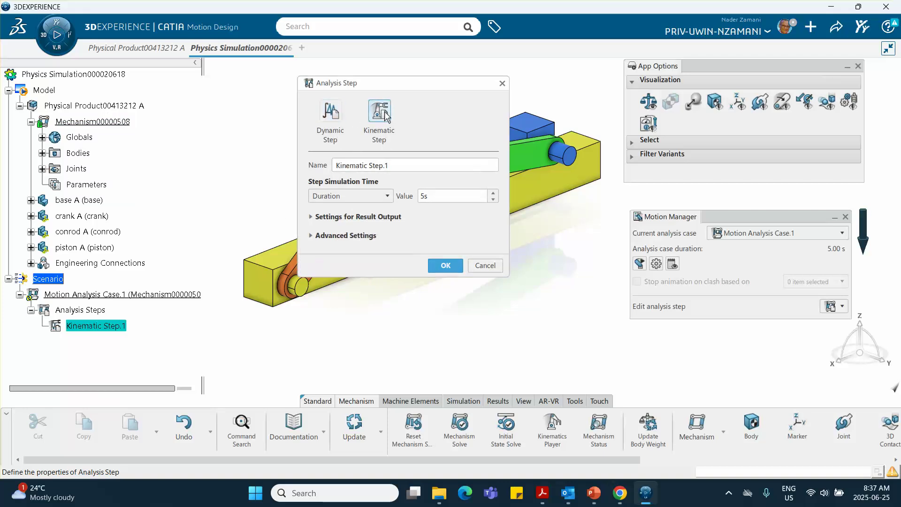
pyautogui.click(309, 236)
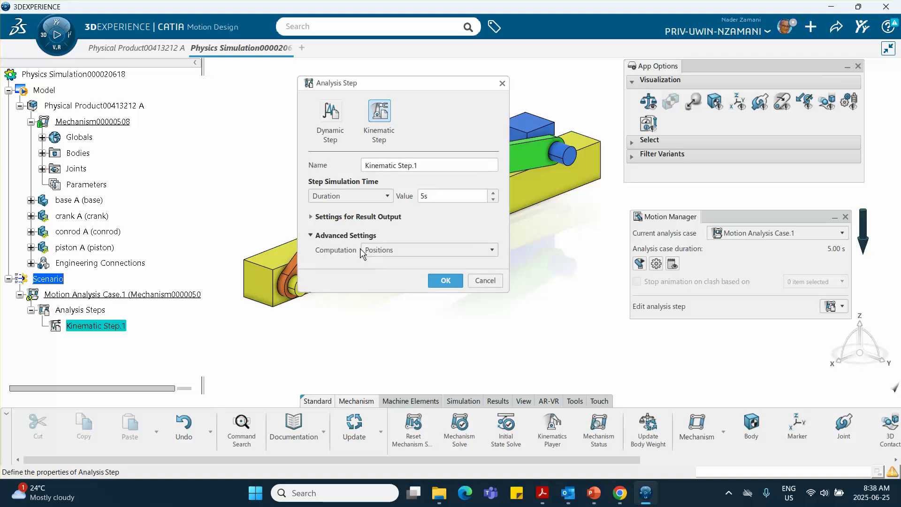
pyautogui.click(363, 251)
pyautogui.click(381, 285)
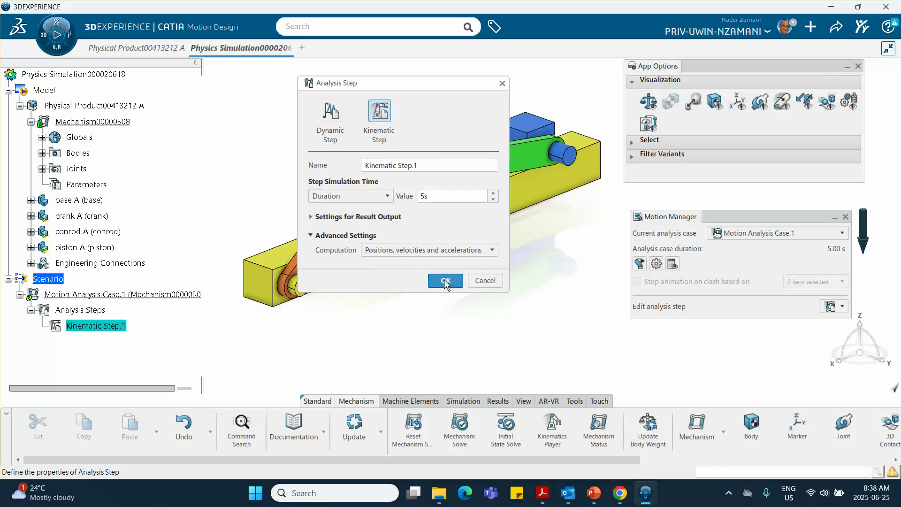
pyautogui.click(445, 281)
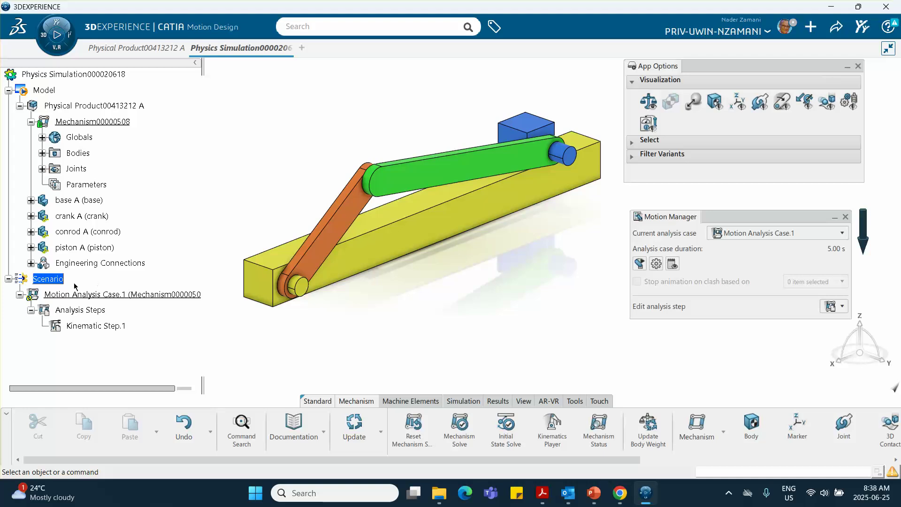
pyautogui.doubleClick(96, 325)
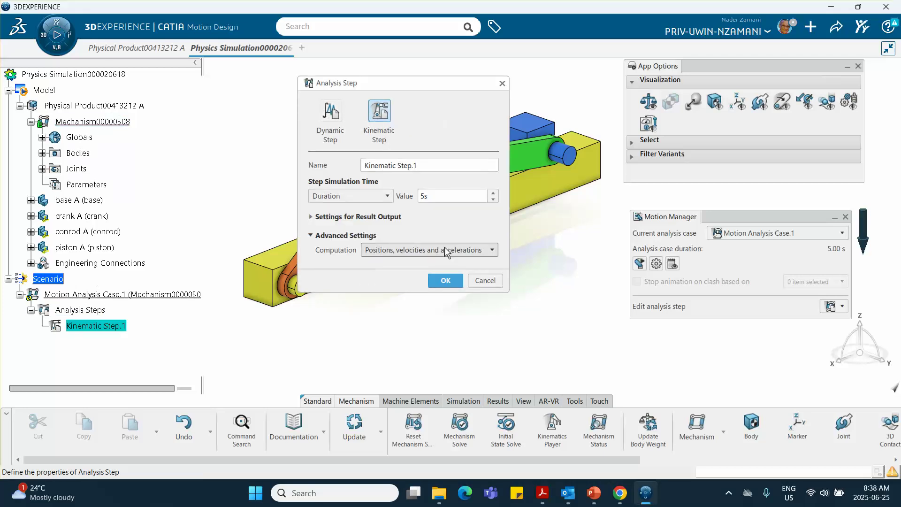
pyautogui.click(446, 282)
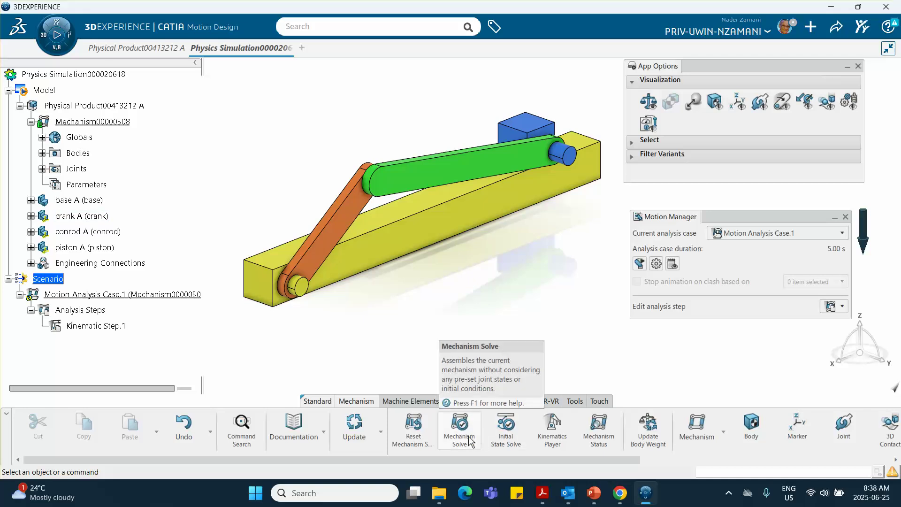
# - Start a motion driver on the Revolute.2 joint between the base and the crank
pyautogui.scroll(-1, 534, 442)
pyautogui.scroll(-10, 535, 445)
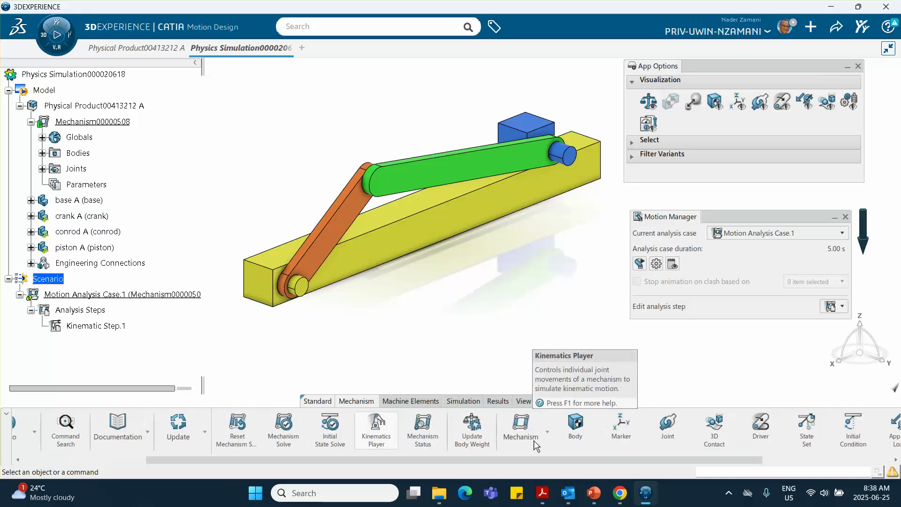
pyautogui.scroll(-1, 535, 445)
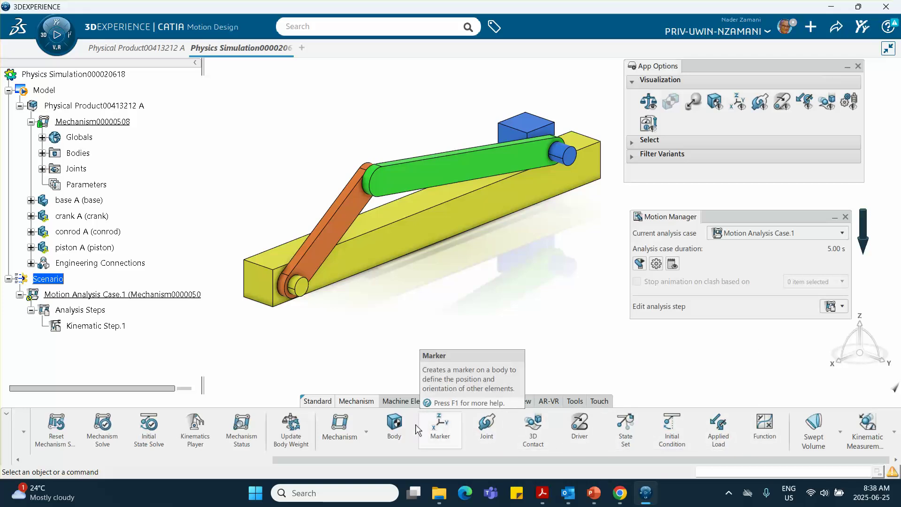
pyautogui.click(581, 429)
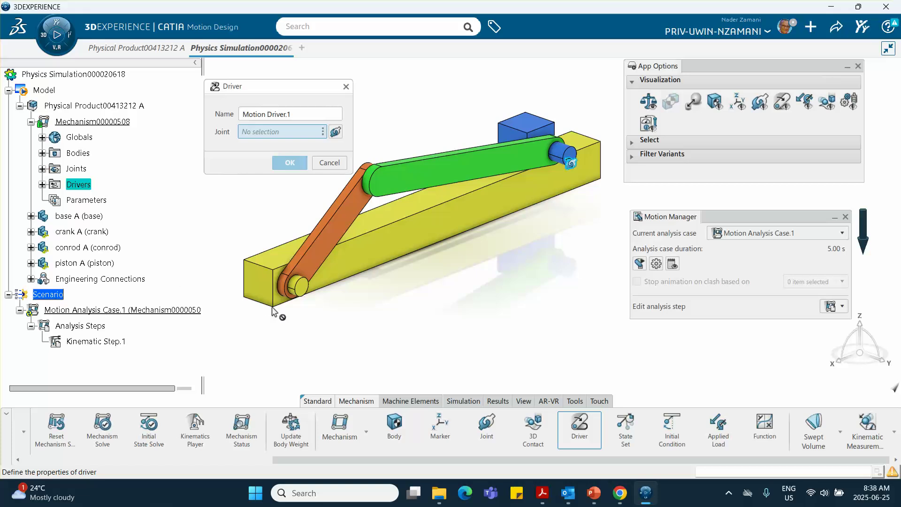
pyautogui.scroll(-2, 92, 282)
pyautogui.scroll(3, 70, 247)
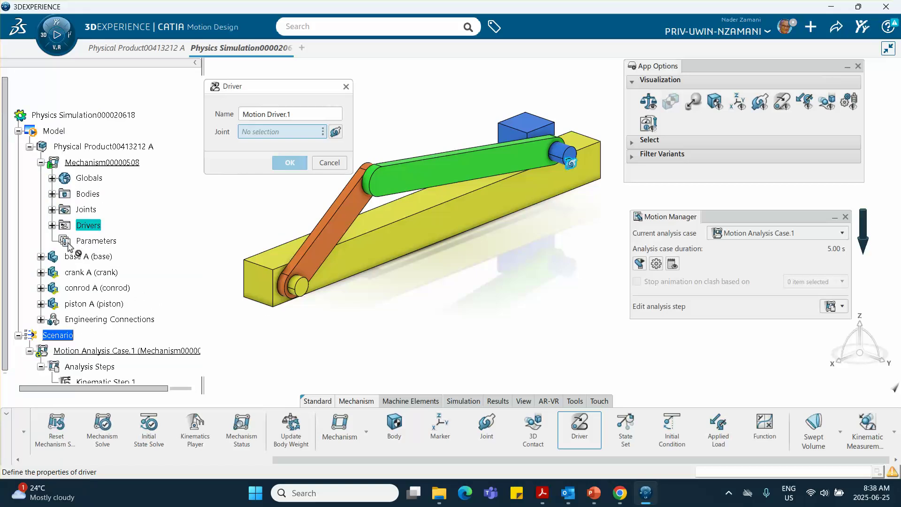
pyautogui.click(52, 210)
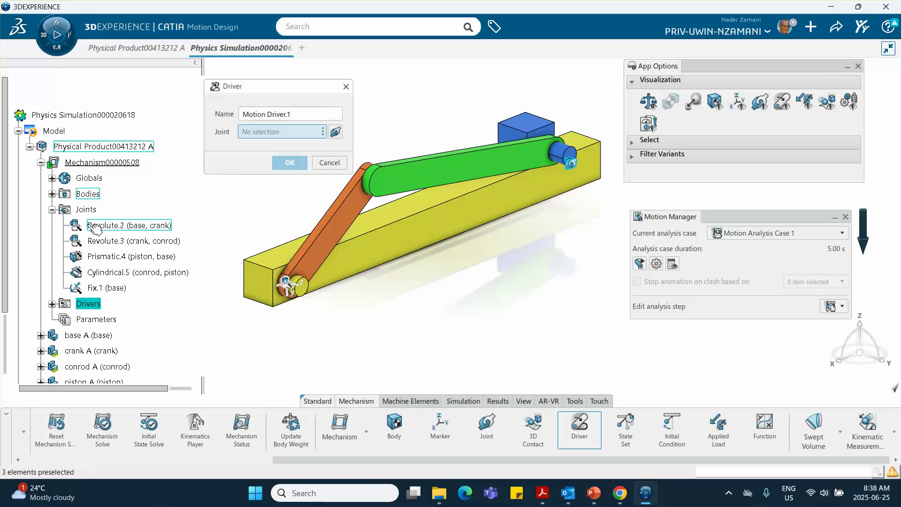
pyautogui.click(145, 227)
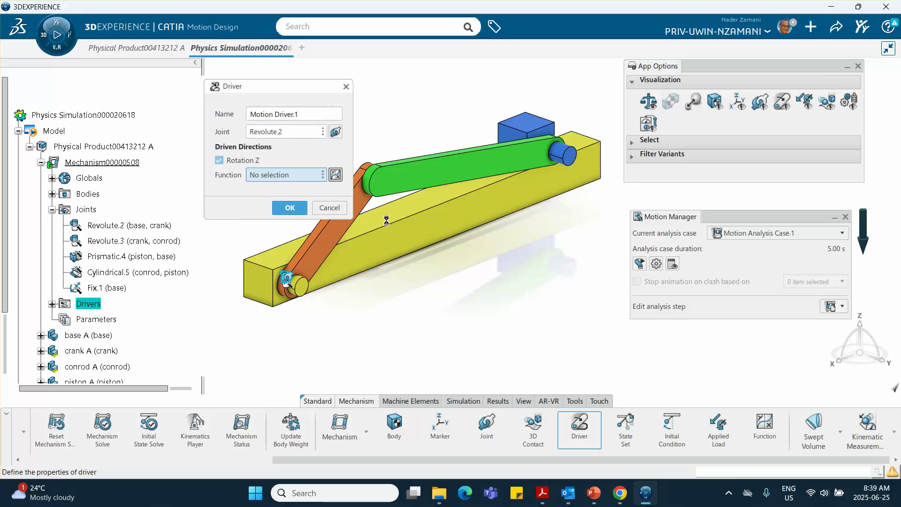
# - Create a Constant function for the driver's Z rotation with angular velocity as the dependent quantity
pyautogui.click(335, 177)
pyautogui.moveTo(480, 193); pyautogui.dragTo(576, 108)
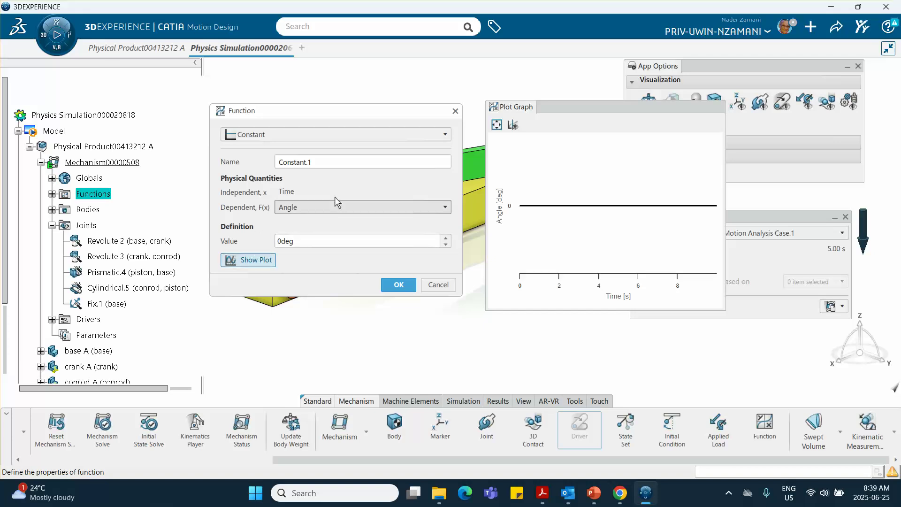
pyautogui.click(445, 136)
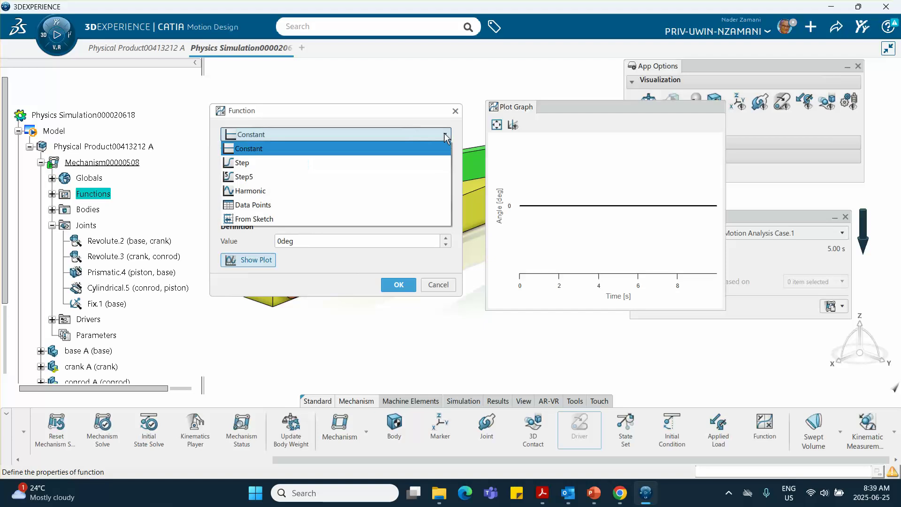
pyautogui.click(291, 148)
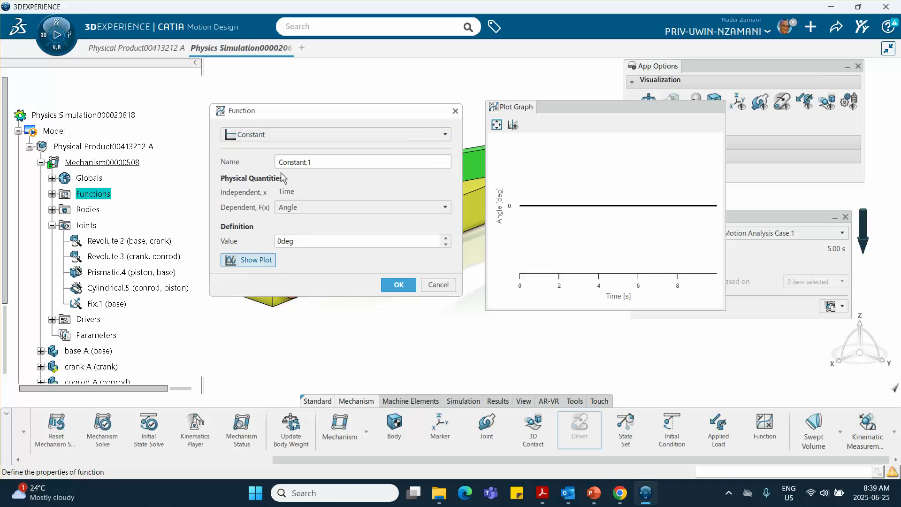
pyautogui.click(412, 206)
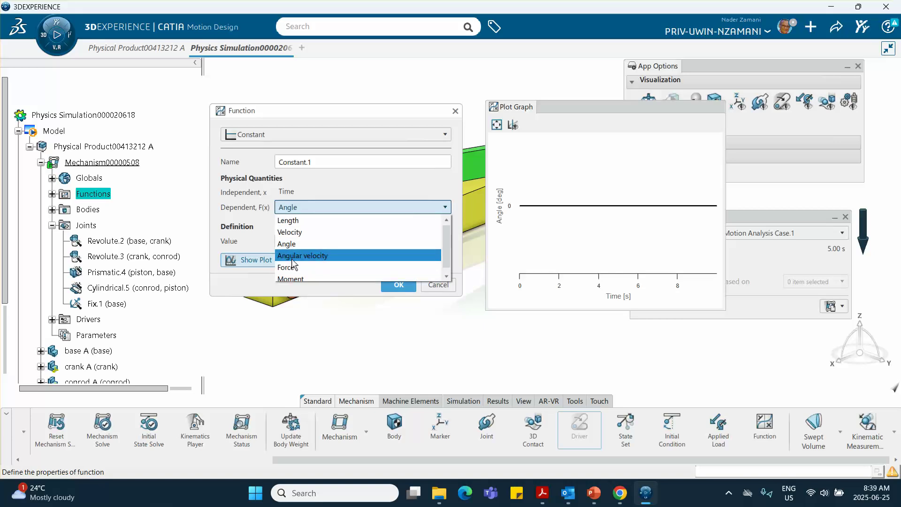
pyautogui.scroll(-1, 300, 255)
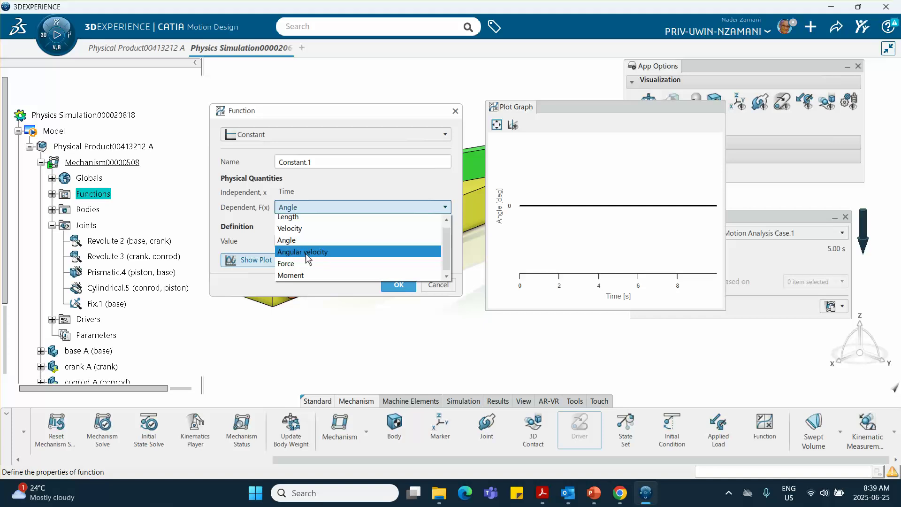
pyautogui.click(306, 253)
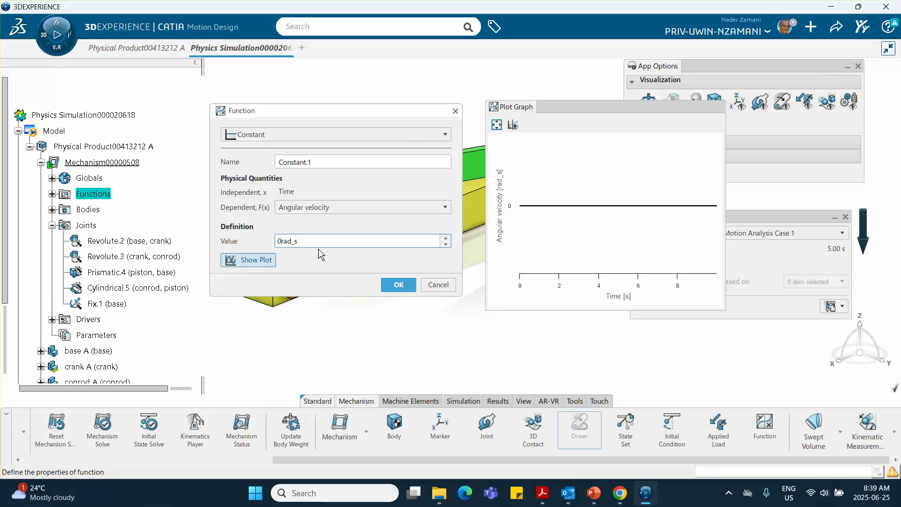
# - Set the function's angular velocity to 6.283 rad/s, hide its plot, and confirm the function and the driver
pyautogui.press('BackSpace')
pyautogui.write('60turn')
pyautogui.click(248, 260)
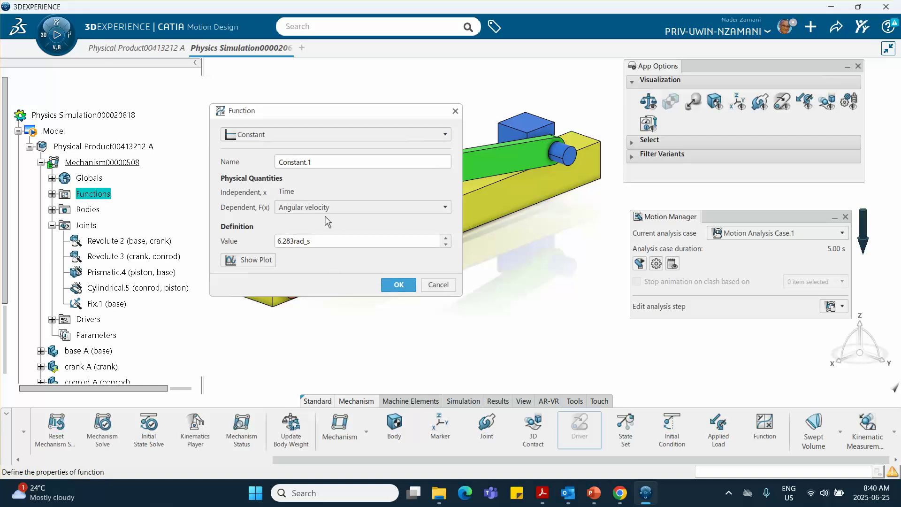
pyautogui.click(396, 284)
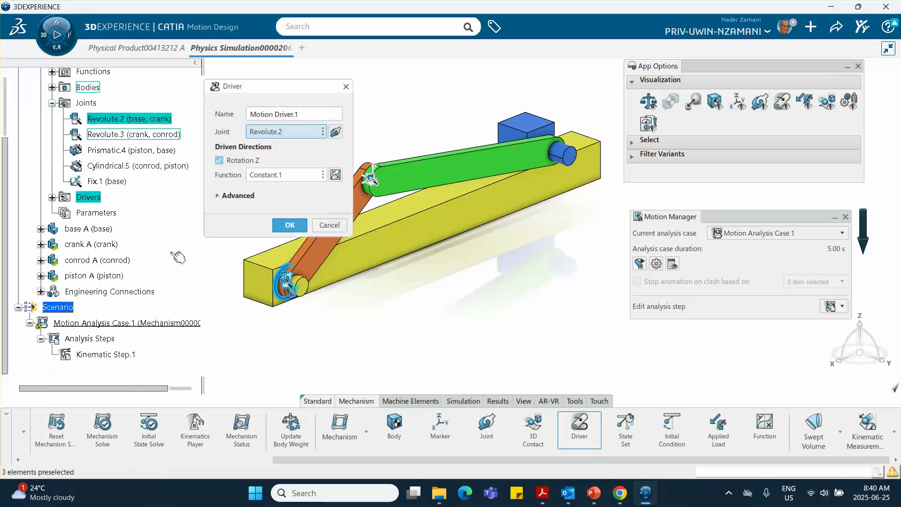
pyautogui.click(289, 226)
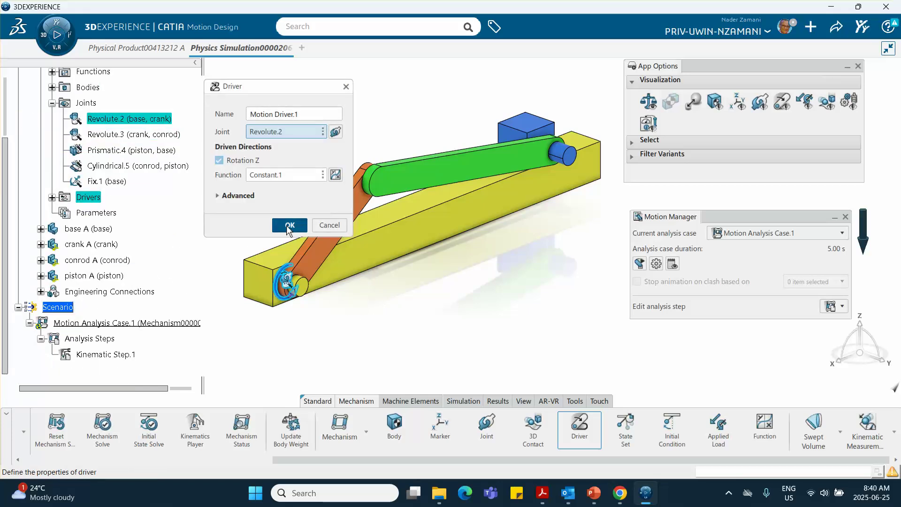
pyautogui.scroll(-3, 143, 266)
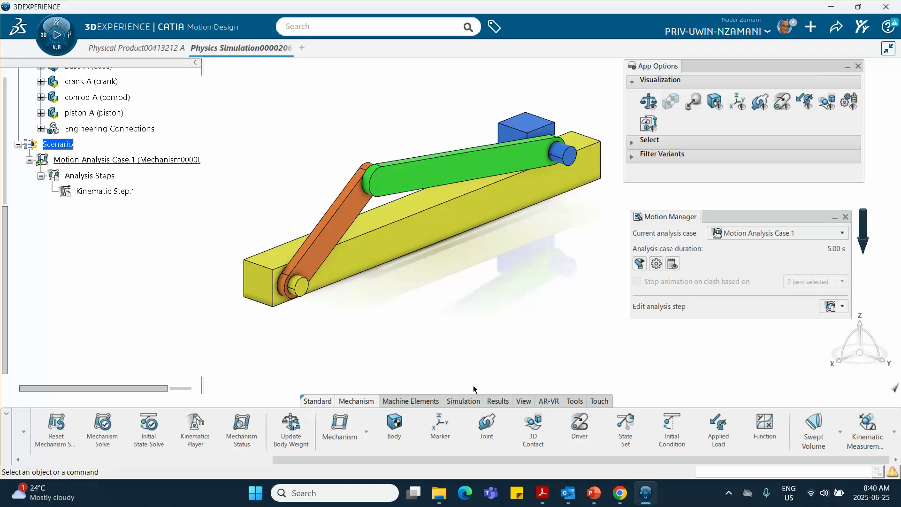
# - Set the duration of Kinematic Step.1 to 2 s and confirm the analysis step
pyautogui.click(640, 263)
pyautogui.doubleClick(107, 191)
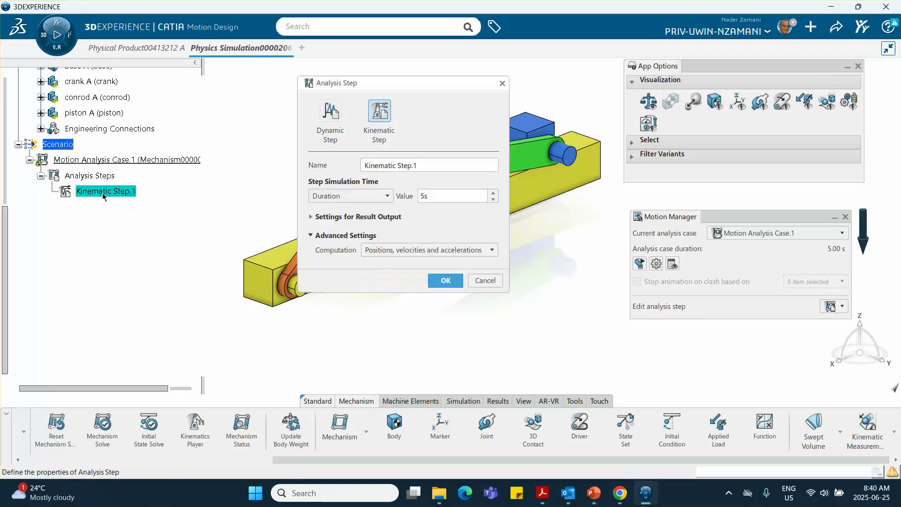
pyautogui.doubleClick(439, 194)
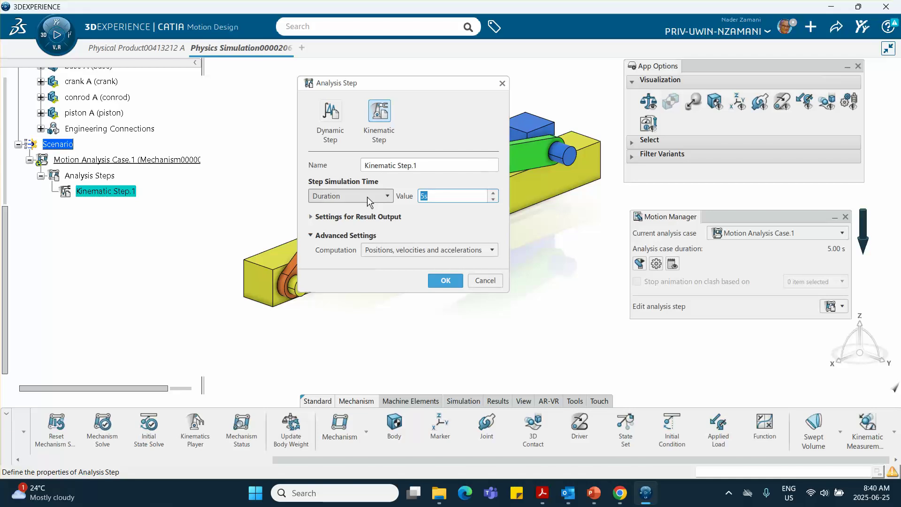
pyautogui.write('2')
pyautogui.click(445, 281)
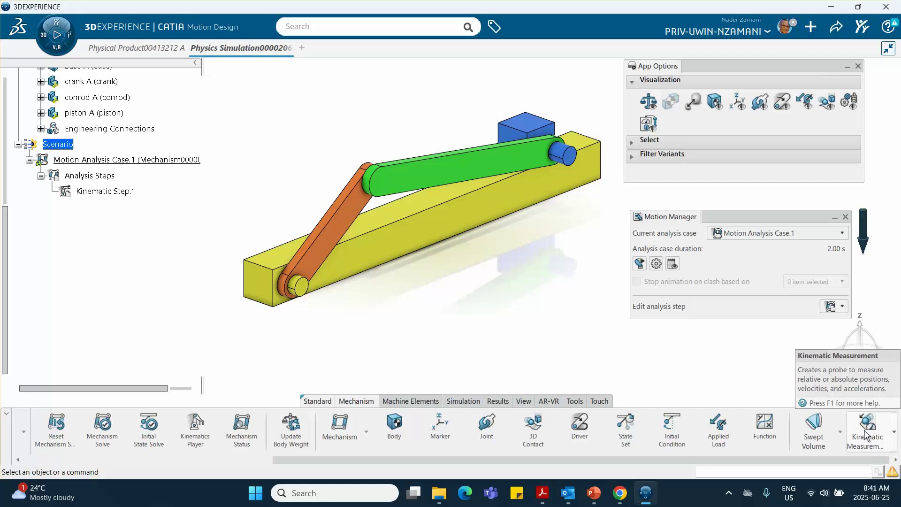
# - Run Motion Analysis Case.1 and dismiss the computation report
pyautogui.moveTo(487, 330); pyautogui.dragTo(429, 339, button='middle')
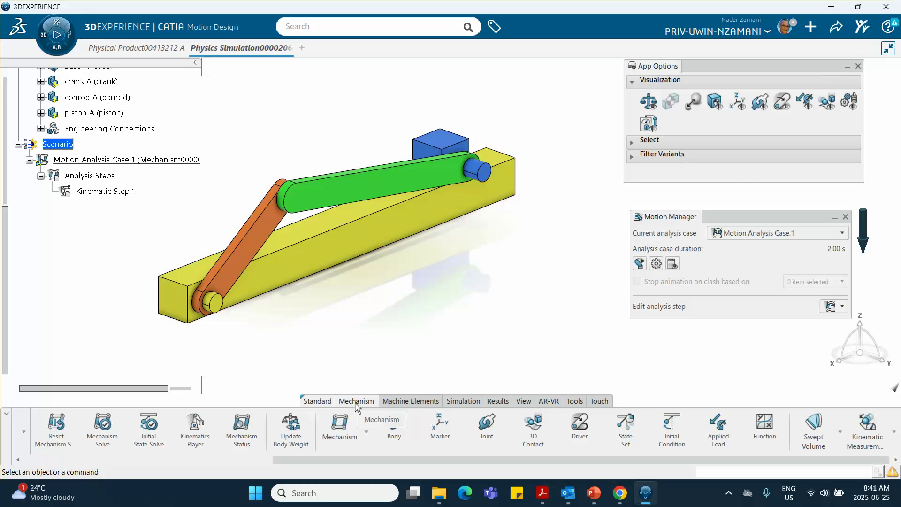
pyautogui.click(461, 401)
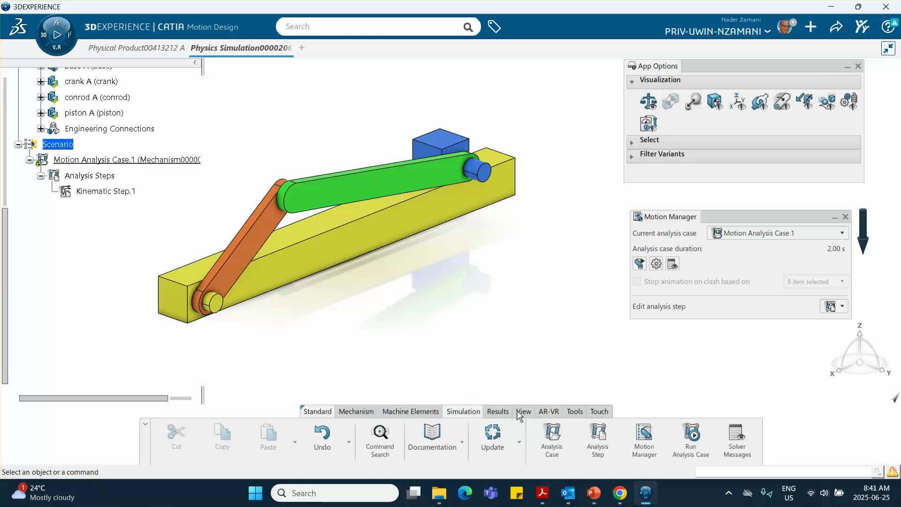
pyautogui.click(692, 436)
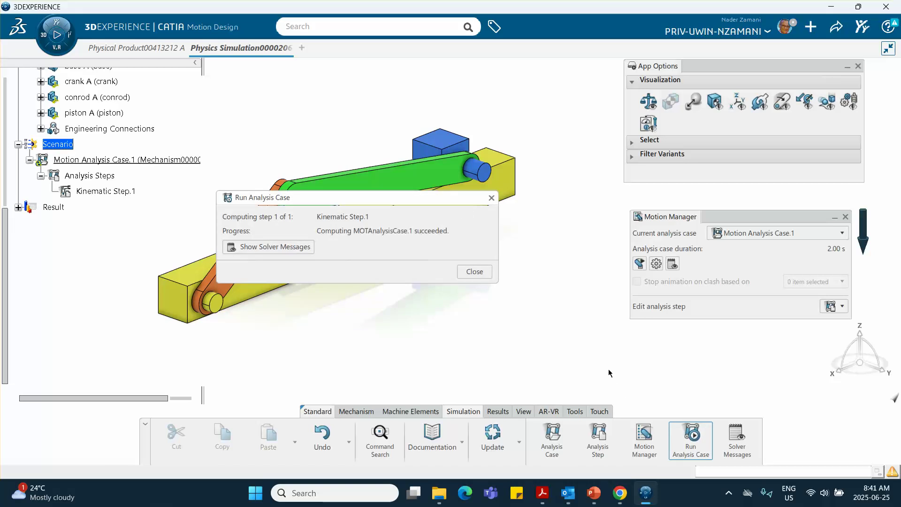
pyautogui.click(475, 271)
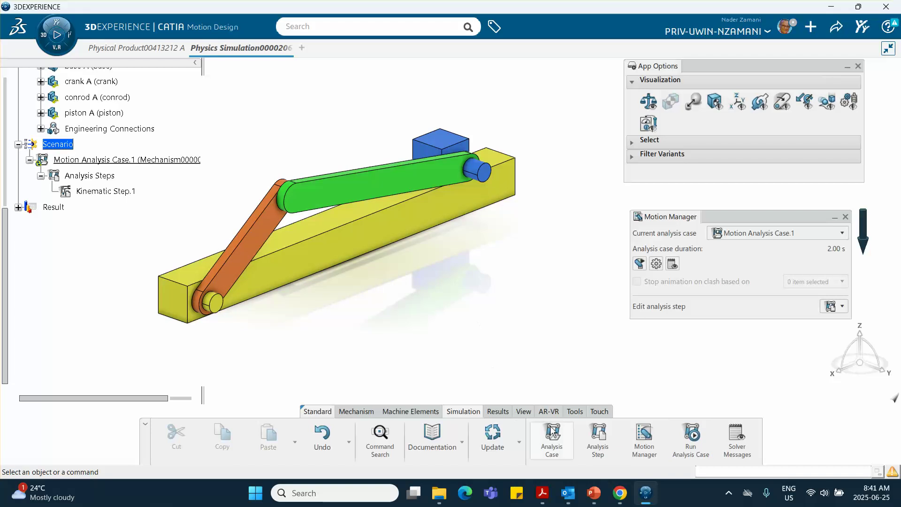
# - Play the animation of the Kinematic Step.1 result from Motion Analysis Case.1, and close the player
pyautogui.click(497, 412)
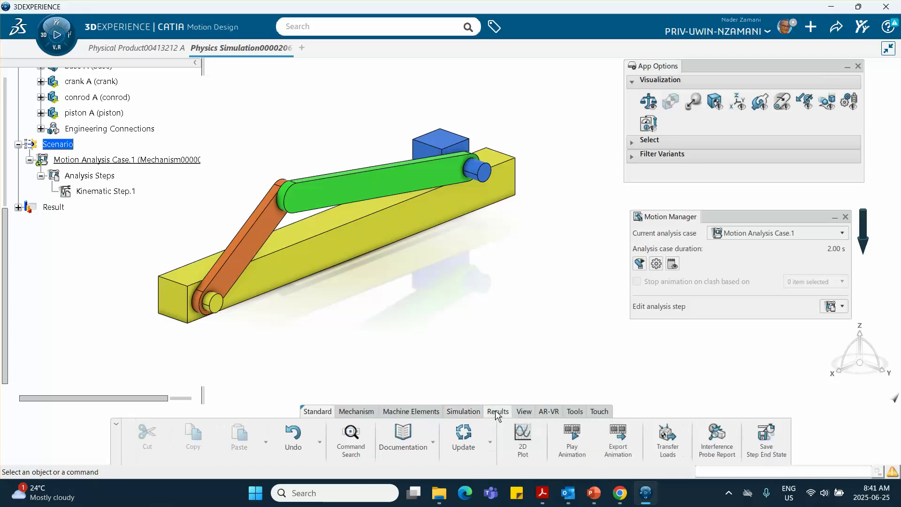
pyautogui.click(18, 207)
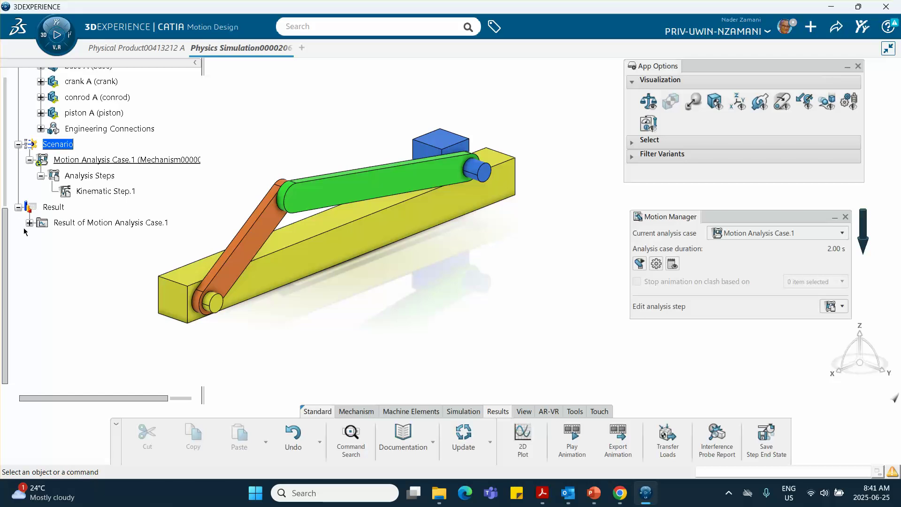
pyautogui.click(30, 223)
pyautogui.click(40, 239)
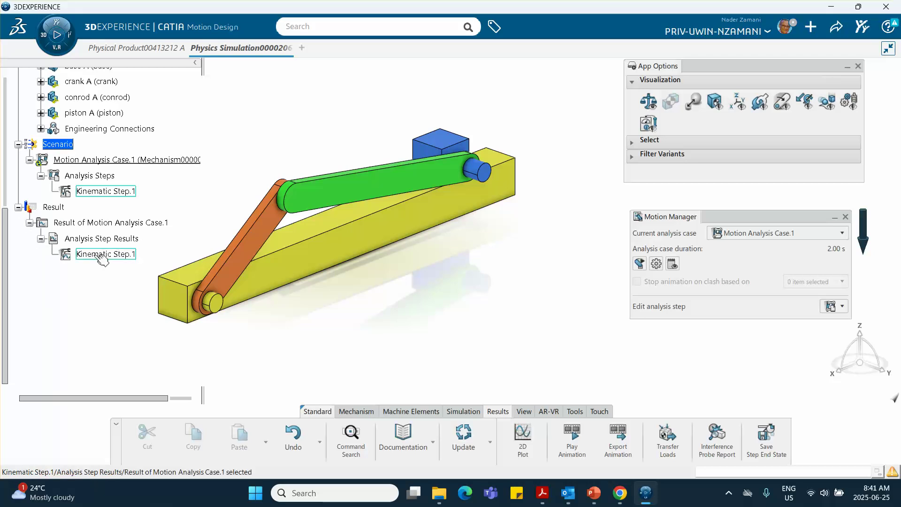
pyautogui.click(126, 254)
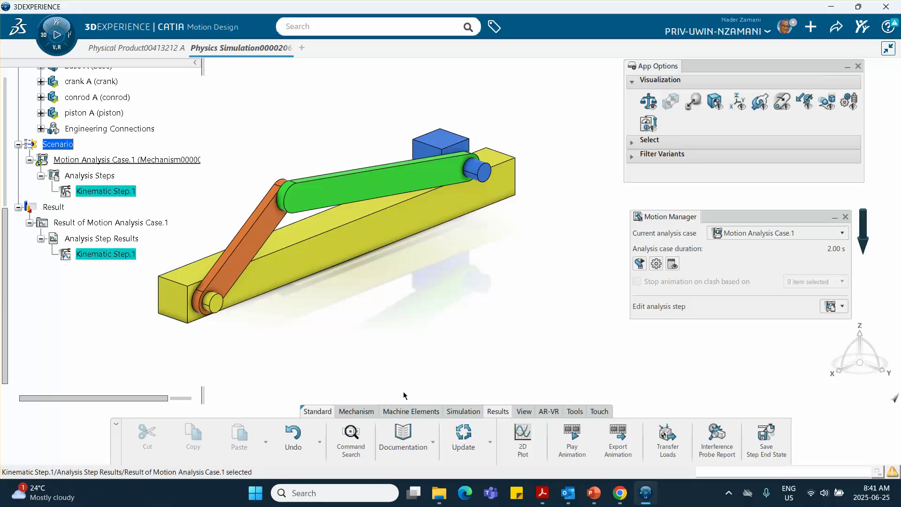
pyautogui.click(572, 439)
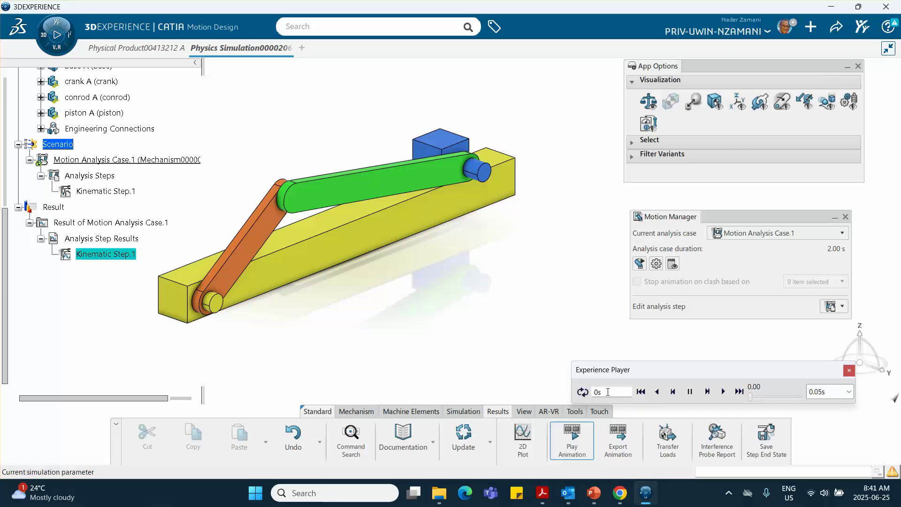
pyautogui.click(723, 391)
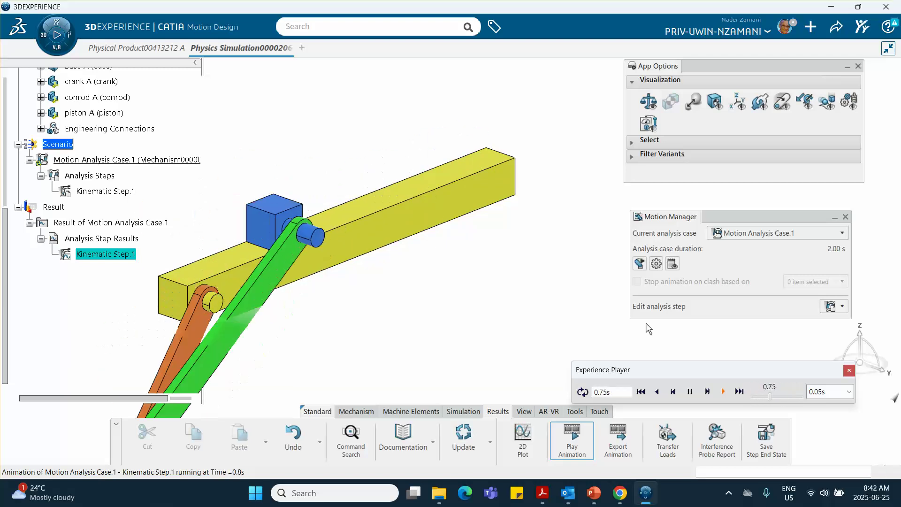
pyautogui.click(848, 371)
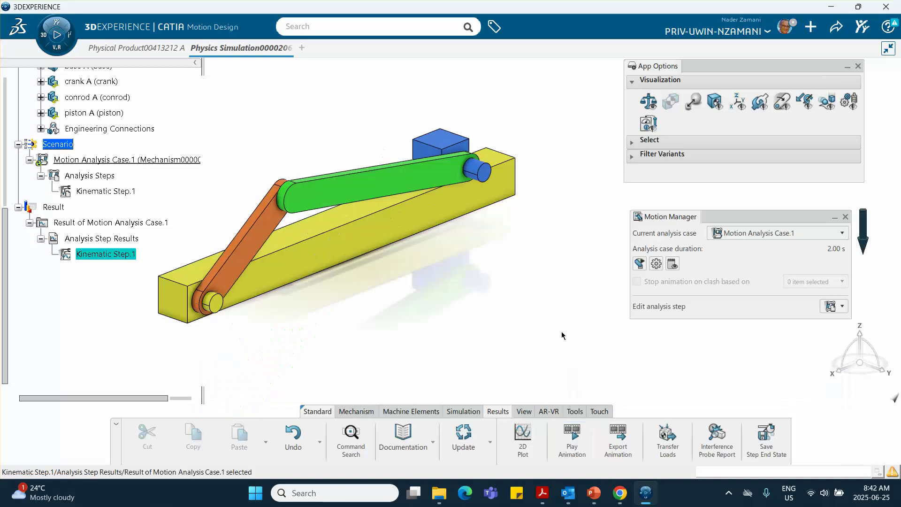
# - Start a 2D plot of the Kinematic Step.1 result and plot the piston's X acceleration, with both windows moved off the mechanism
pyautogui.click(522, 441)
pyautogui.moveTo(466, 192); pyautogui.dragTo(657, 161)
pyautogui.moveTo(359, 186); pyautogui.dragTo(182, 100)
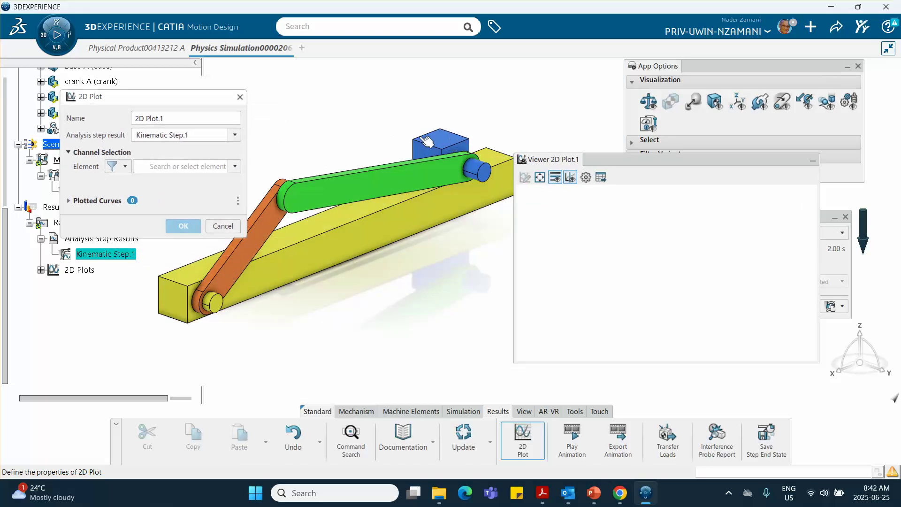
pyautogui.click(235, 166)
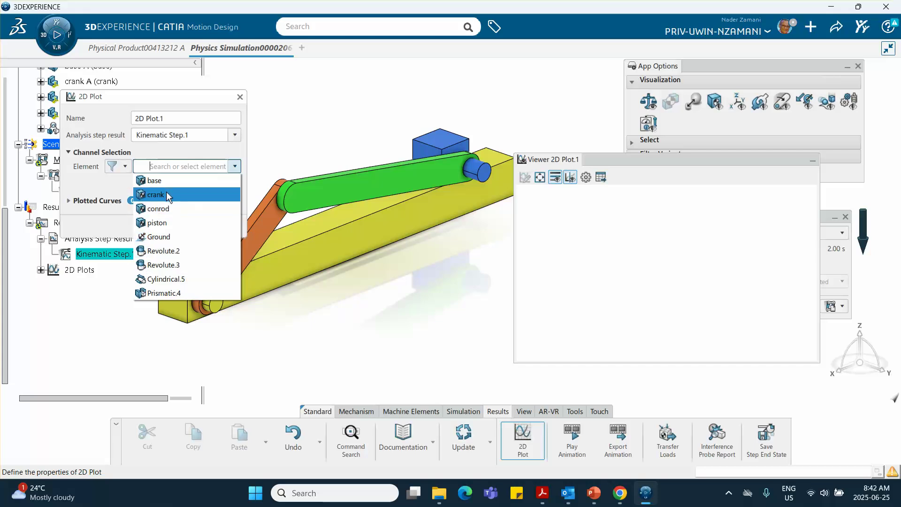
pyautogui.click(188, 227)
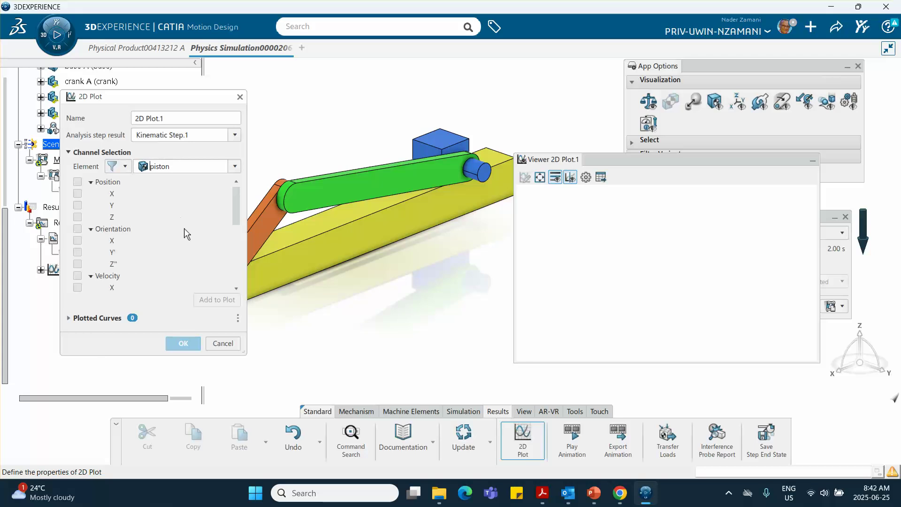
pyautogui.scroll(-3, 119, 222)
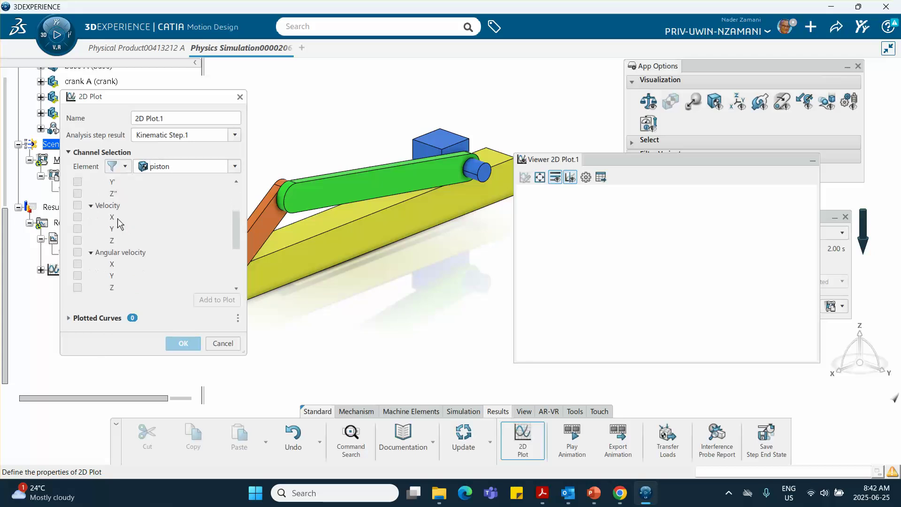
pyautogui.scroll(-3, 79, 261)
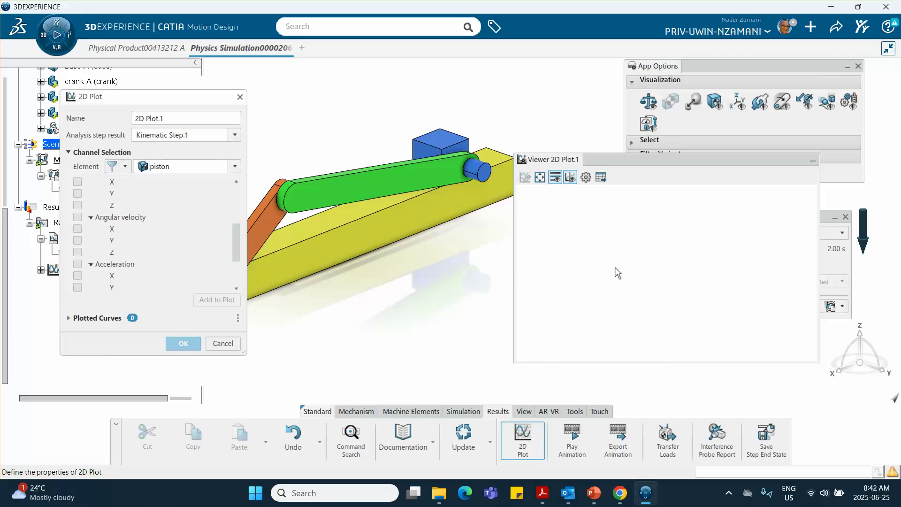
pyautogui.click(78, 275)
pyautogui.click(225, 300)
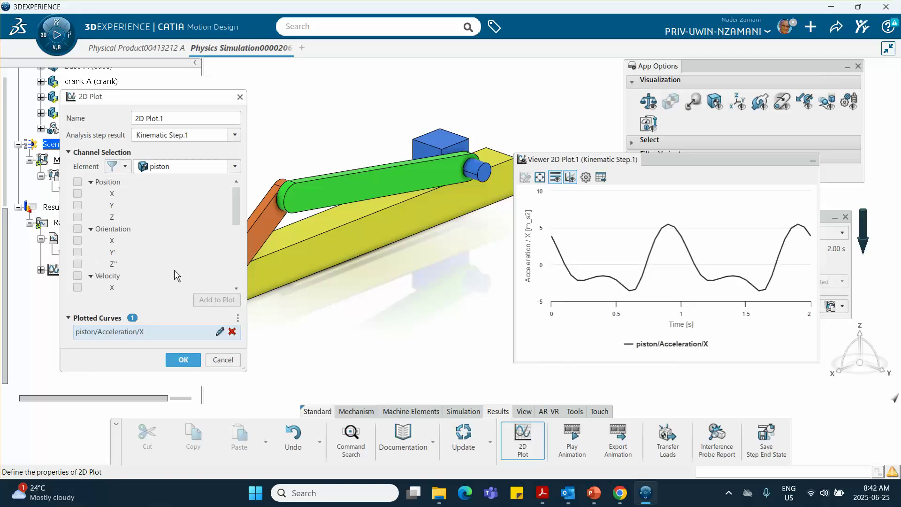
# - Add the piston's X velocity curve to the 2D plot
pyautogui.scroll(-1, 108, 242)
pyautogui.scroll(-1, 110, 247)
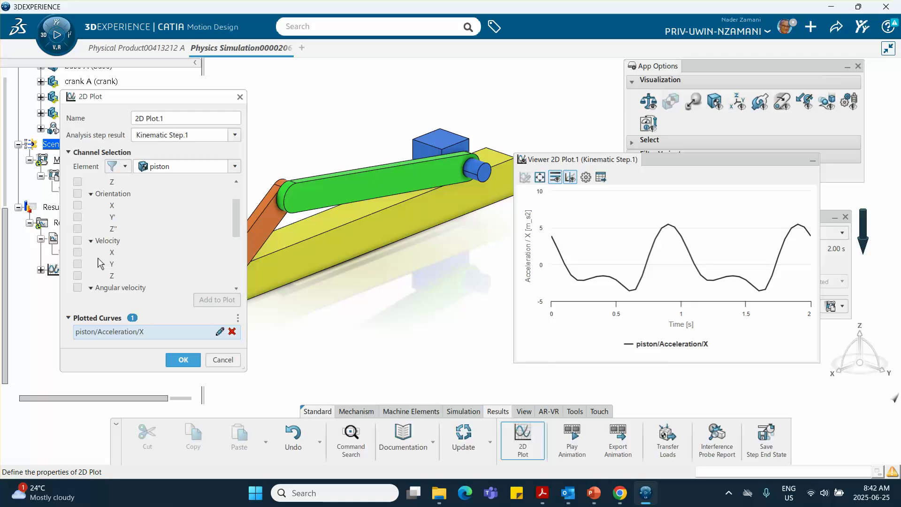
pyautogui.click(77, 252)
pyautogui.click(208, 300)
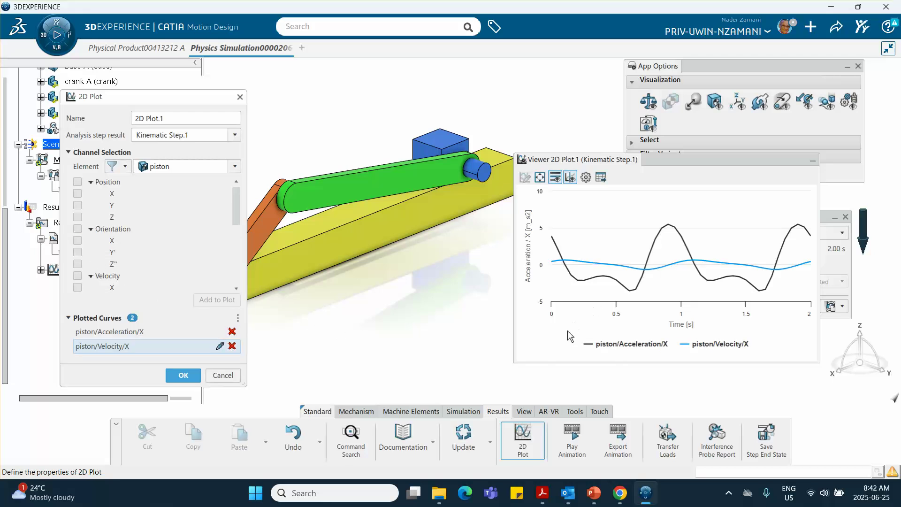
# - Hide the acceleration and velocity curves, plot the piston's X position, and close the 2D plot without saving it
pyautogui.click(725, 345)
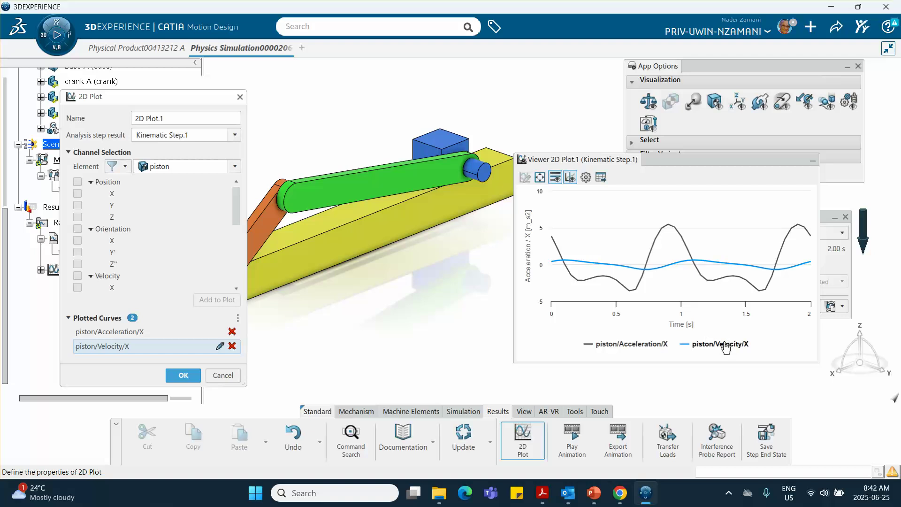
pyautogui.click(638, 348)
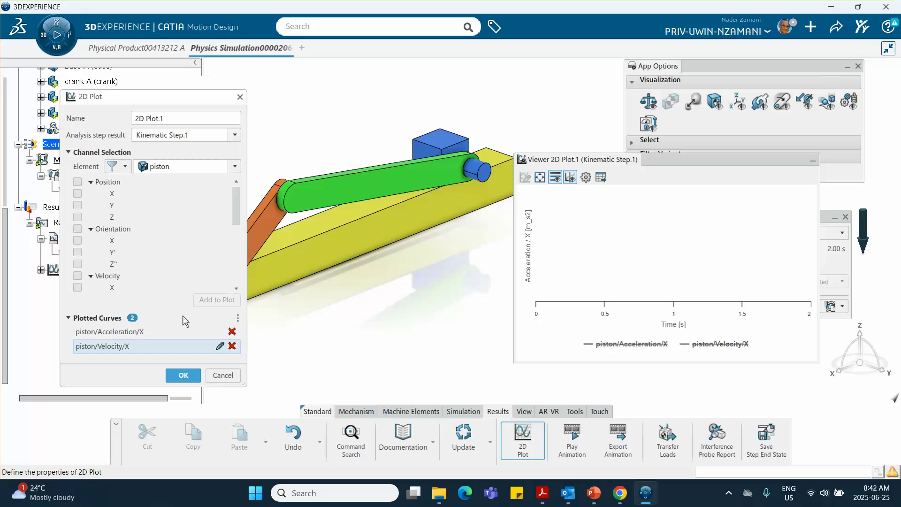
pyautogui.scroll(-1, 94, 244)
pyautogui.scroll(1, 95, 240)
pyautogui.click(77, 194)
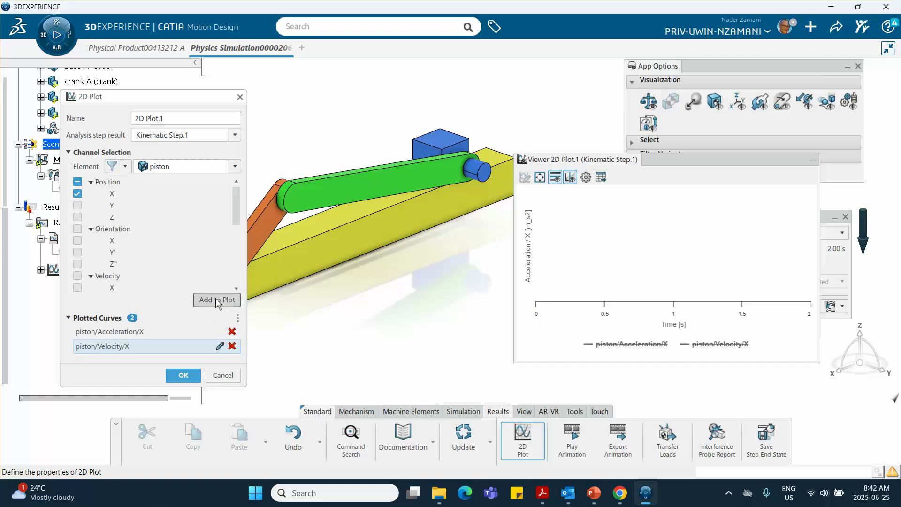
pyautogui.click(217, 300)
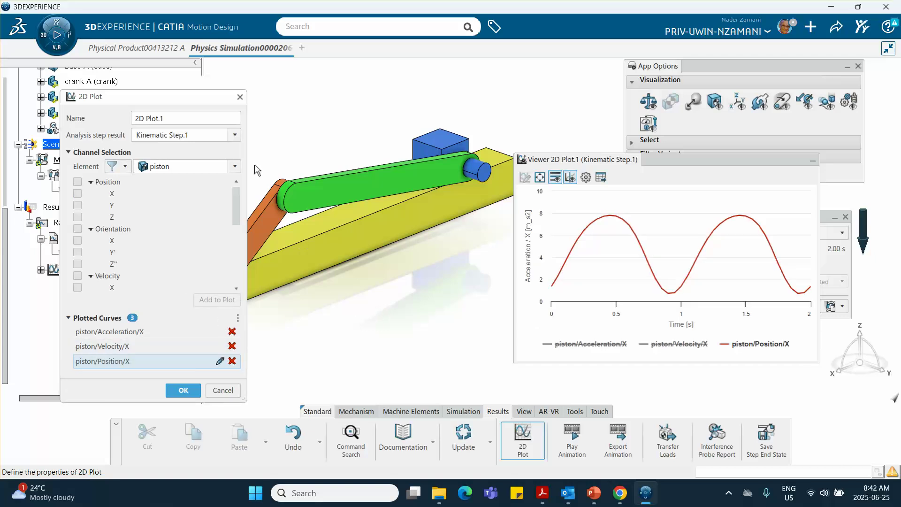
pyautogui.click(239, 97)
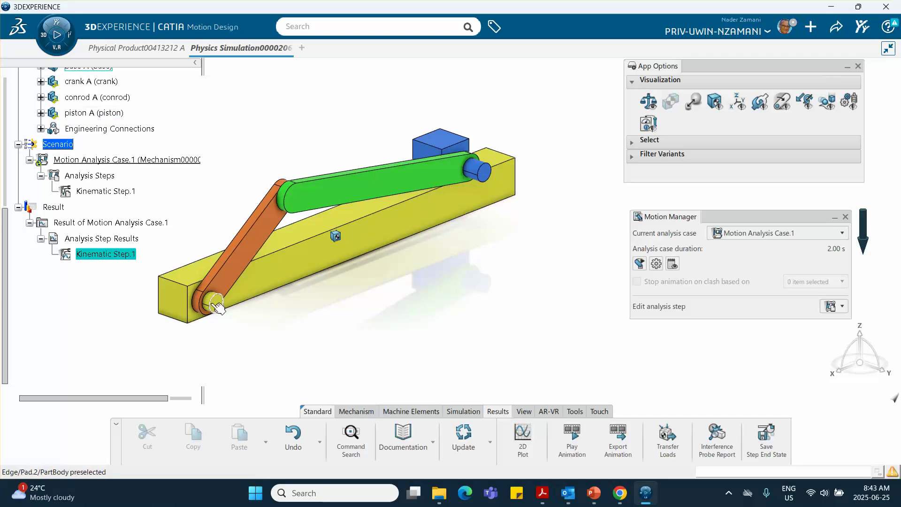
# - Open the conrod's 3D shape for editing in Part Design
pyautogui.moveTo(245, 300); pyautogui.dragTo(232, 344, button='middle')
pyautogui.moveTo(424, 226); pyautogui.dragTo(258, 323, button='middle')
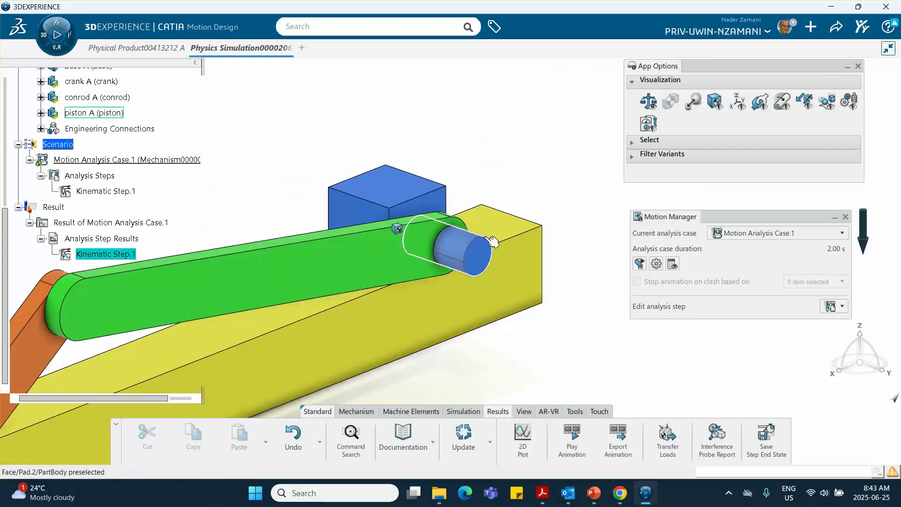
pyautogui.moveTo(342, 165); pyautogui.dragTo(375, 200, button='middle')
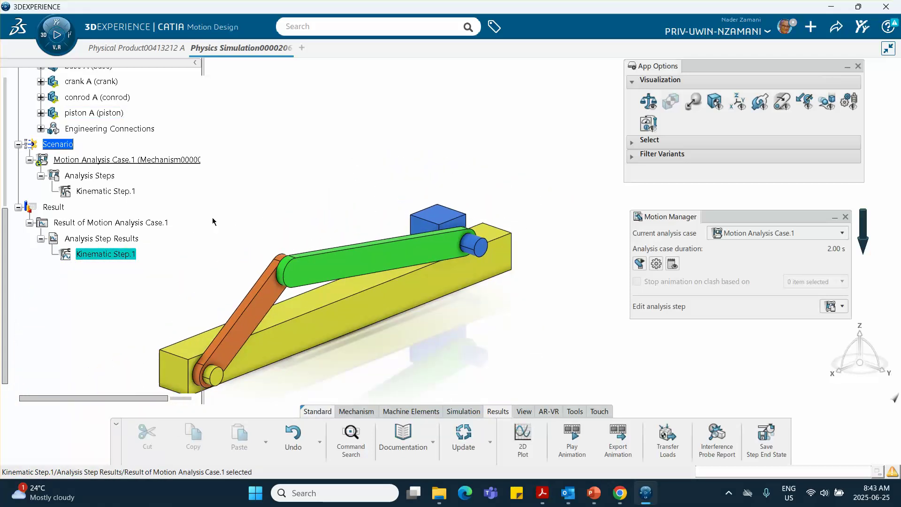
pyautogui.scroll(5, 104, 217)
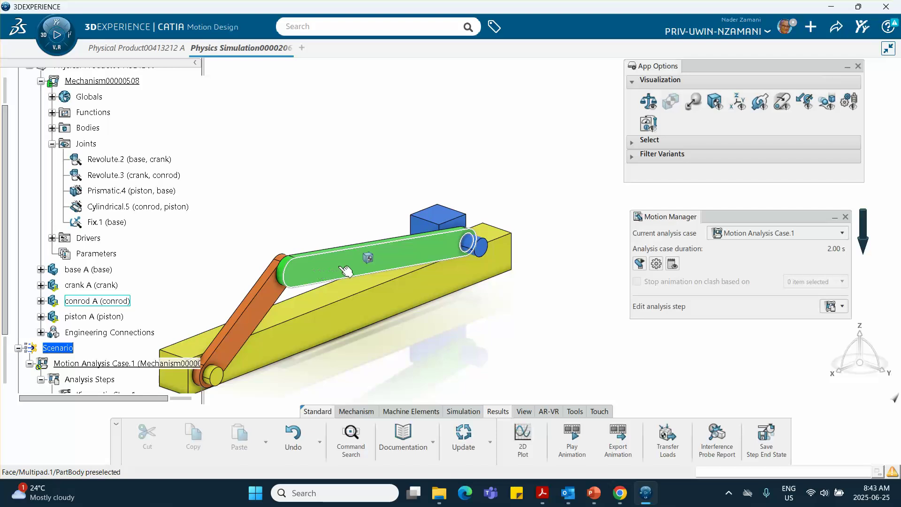
pyautogui.click(408, 258)
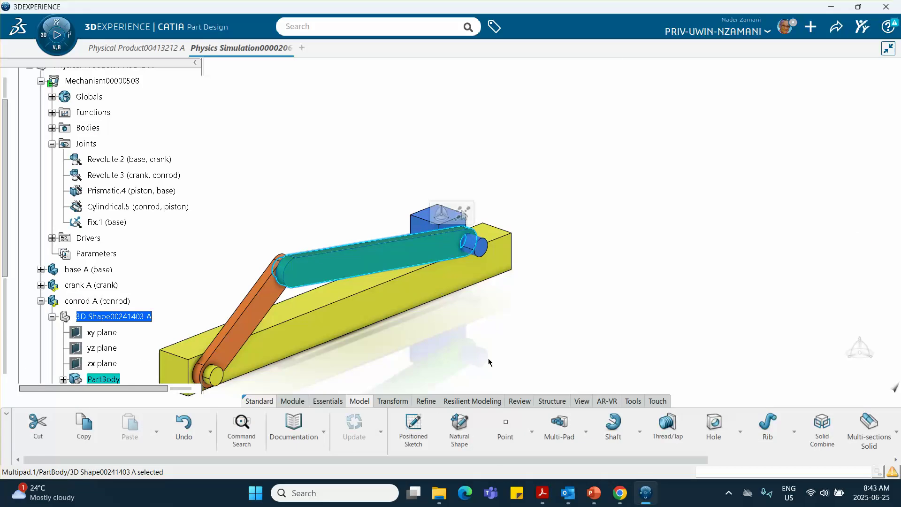
# - Create a point at the center of gravity of the conrod's large front face
pyautogui.click(506, 426)
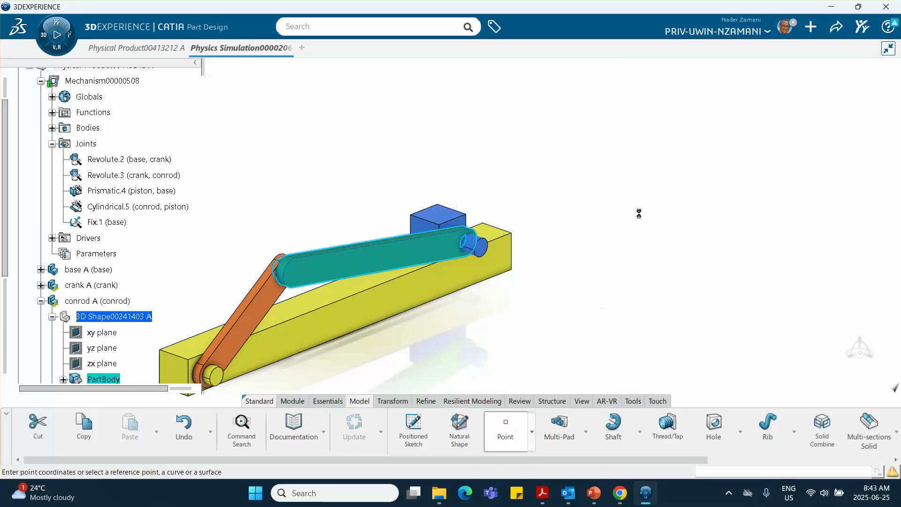
pyautogui.click(819, 125)
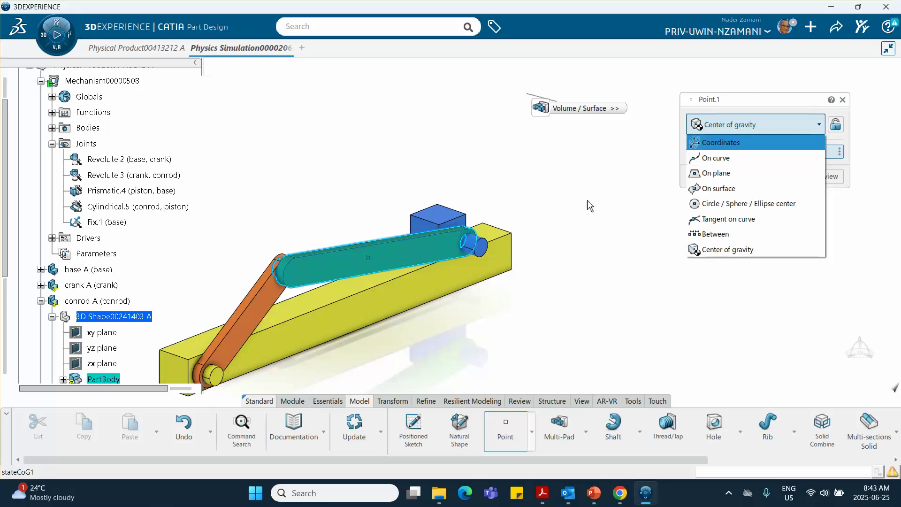
pyautogui.click(728, 248)
pyautogui.click(378, 266)
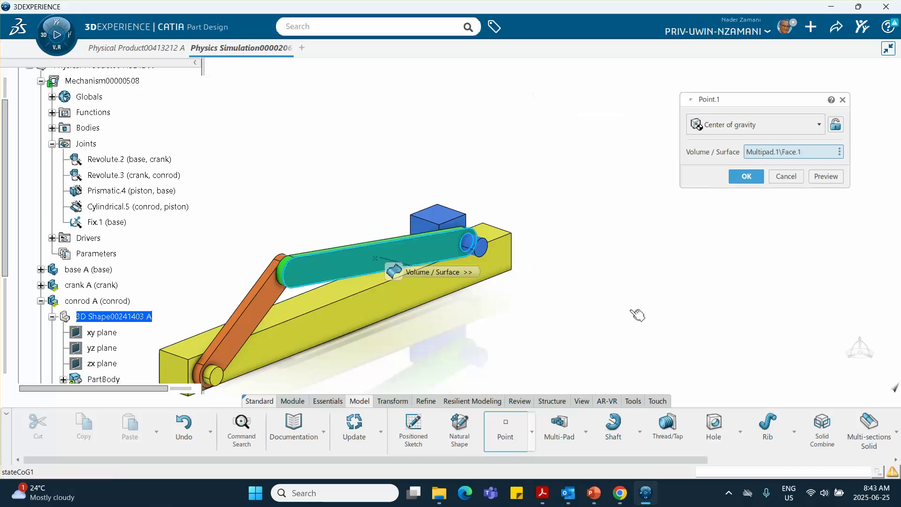
pyautogui.click(746, 177)
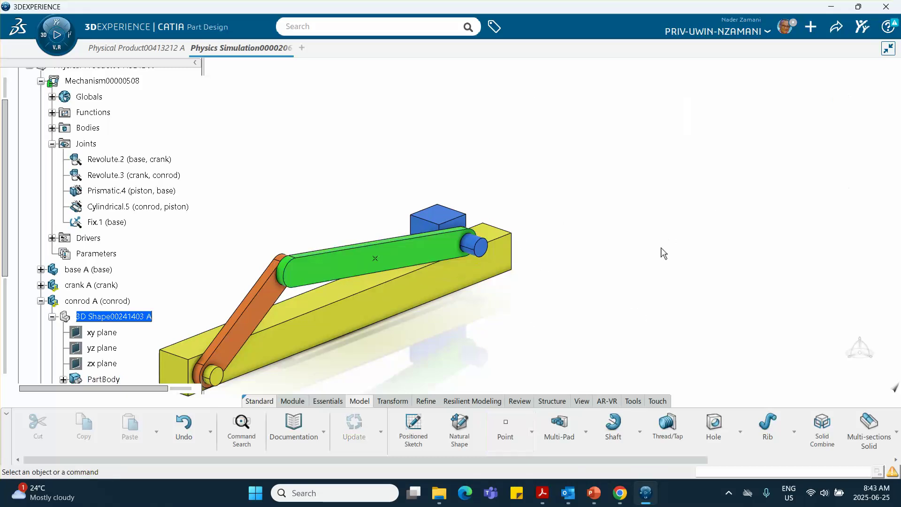
# - Return to the simulation scenario in Motion Design and rerun Motion Analysis Case.1
pyautogui.scroll(-10, 93, 197)
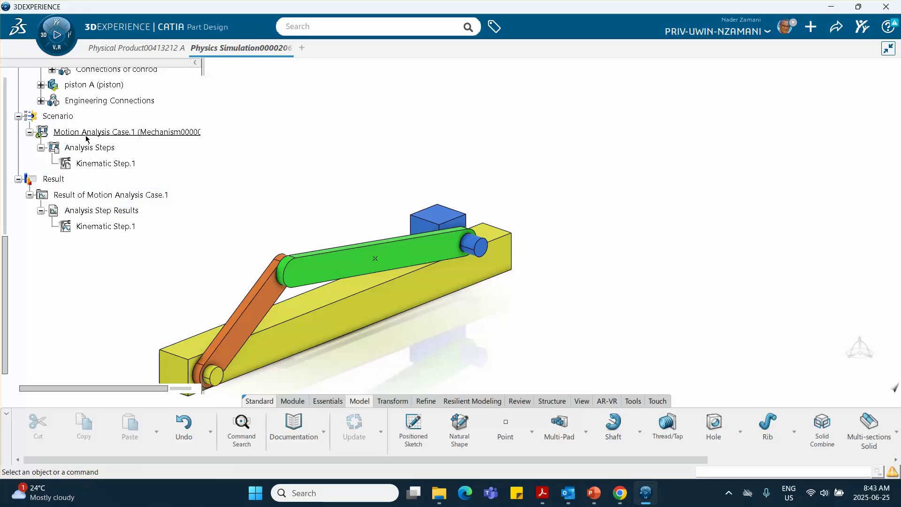
pyautogui.click(57, 116)
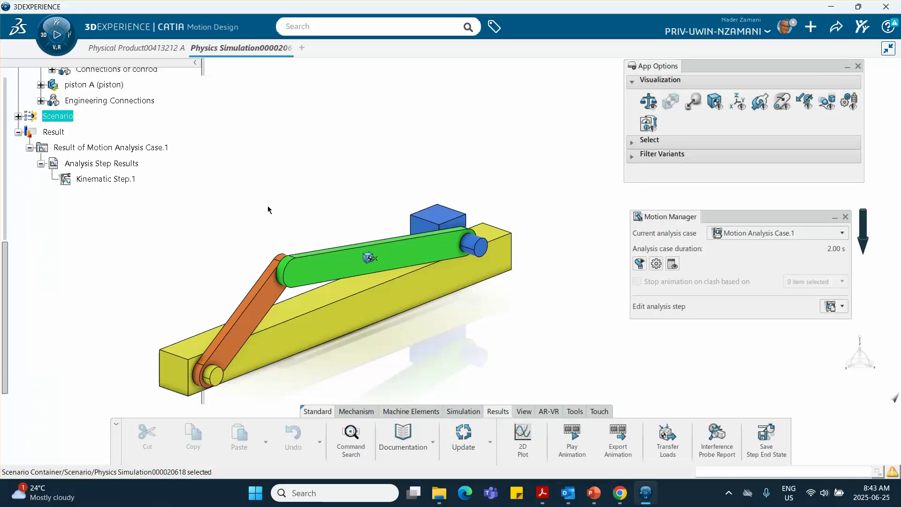
pyautogui.moveTo(157, 234); pyautogui.dragTo(164, 209, button='middle')
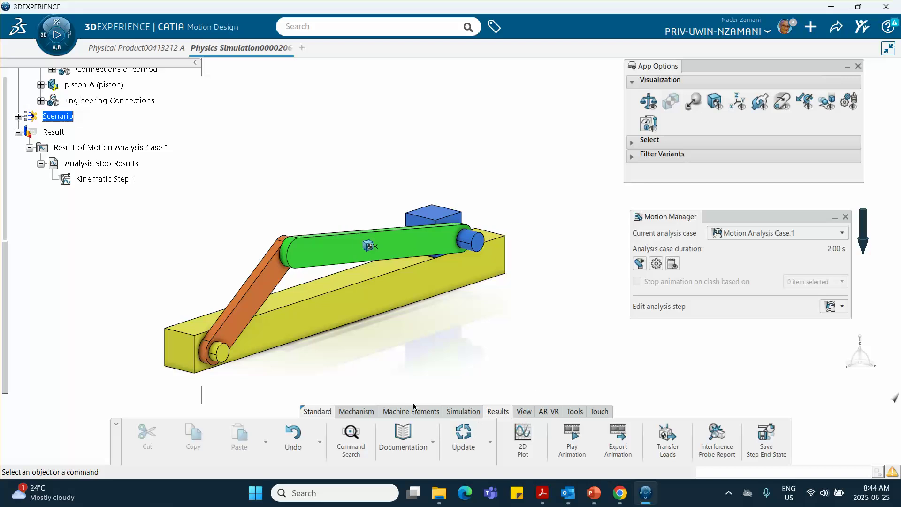
pyautogui.moveTo(408, 358); pyautogui.dragTo(402, 334, button='middle')
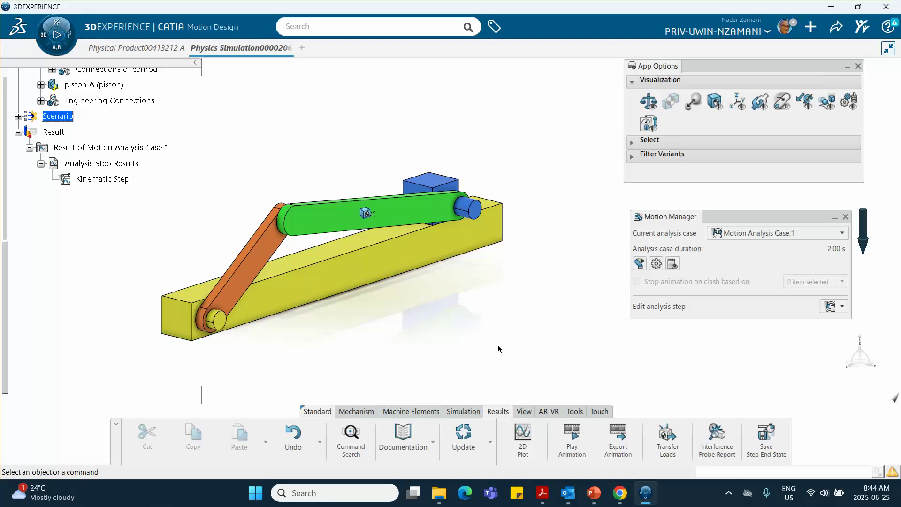
pyautogui.click(463, 411)
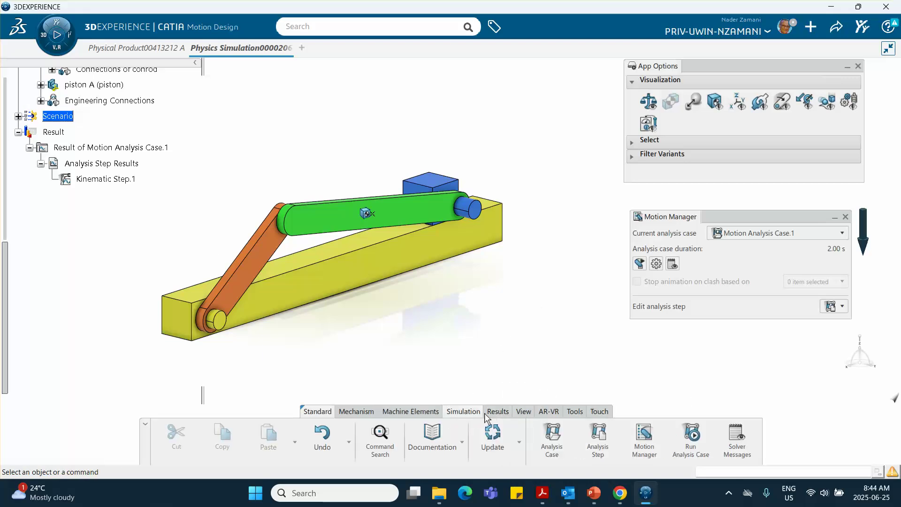
pyautogui.click(692, 439)
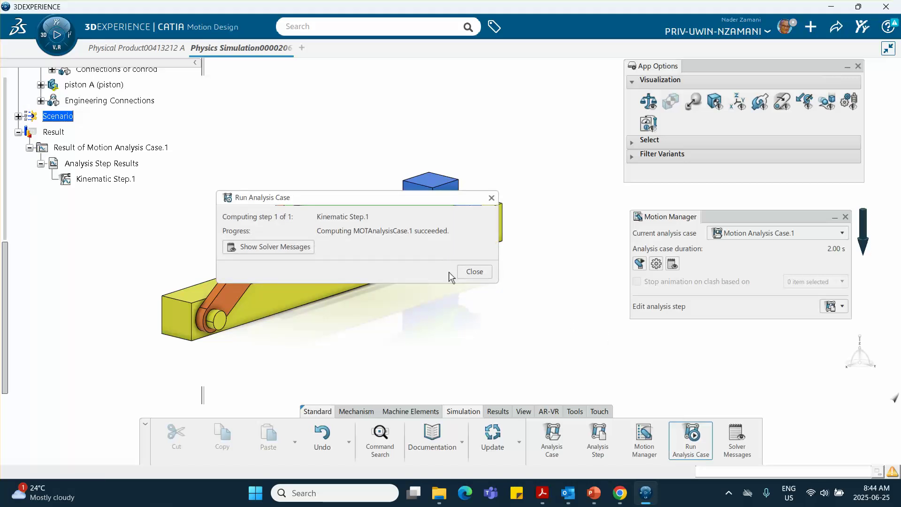
pyautogui.click(492, 197)
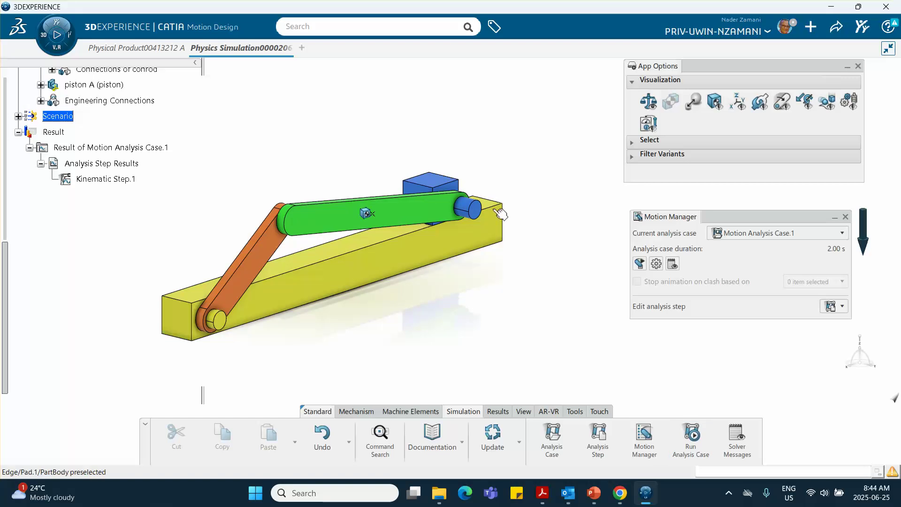
pyautogui.click(496, 412)
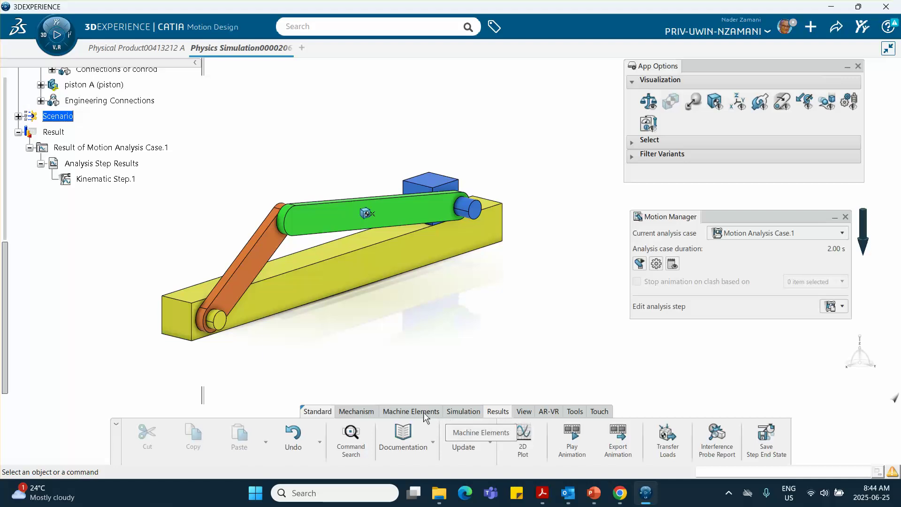
pyautogui.click(459, 413)
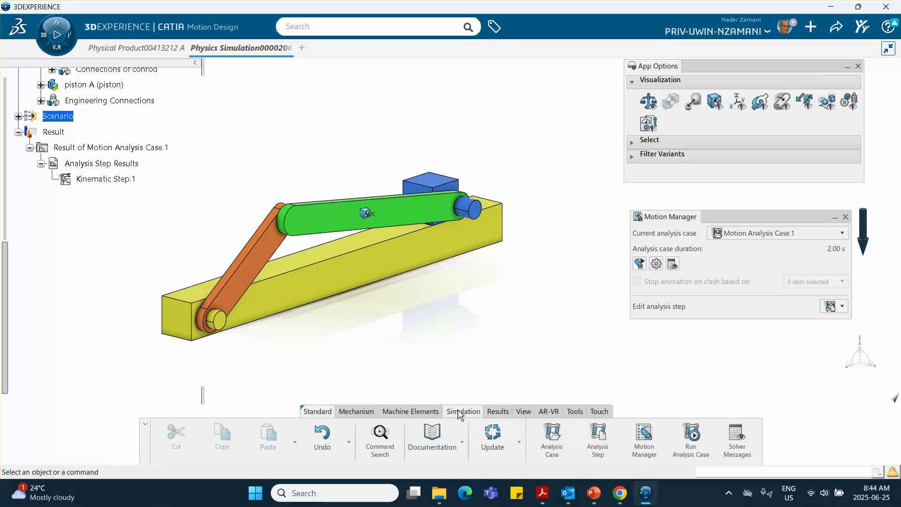
pyautogui.click(492, 413)
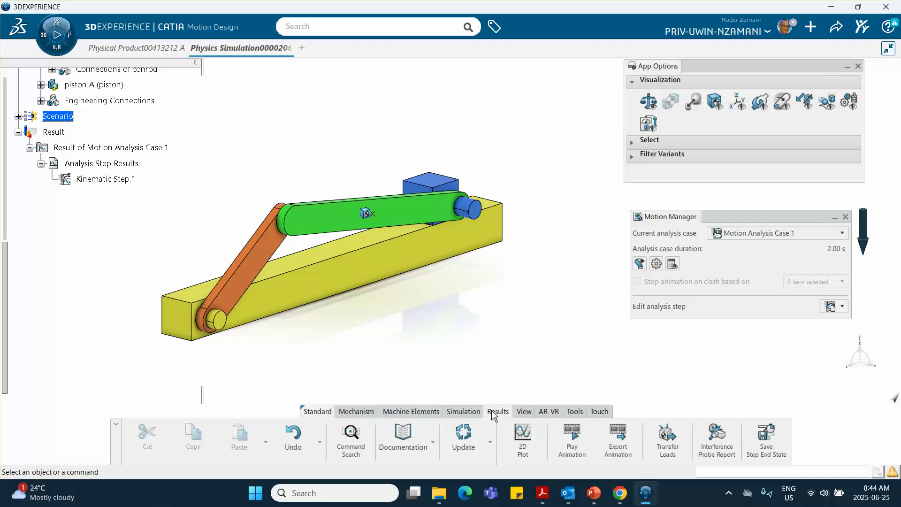
pyautogui.click(523, 413)
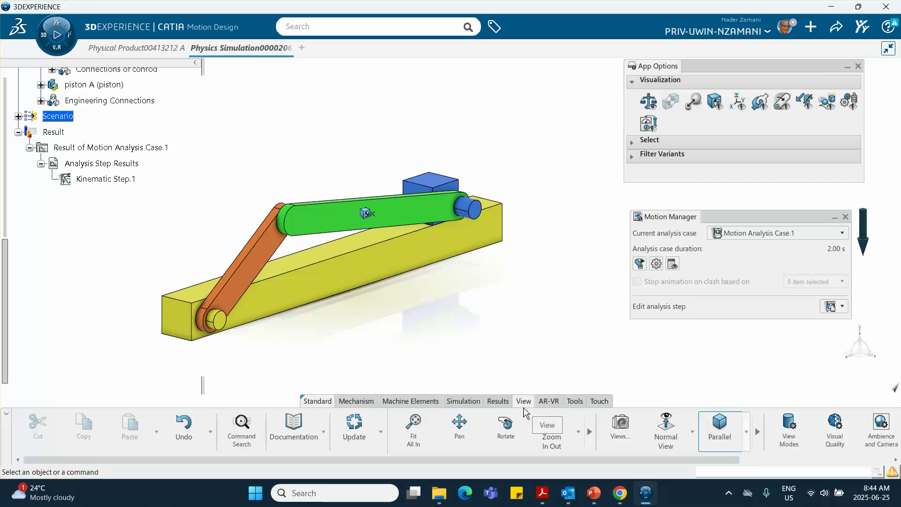
pyautogui.click(548, 402)
pyautogui.click(574, 402)
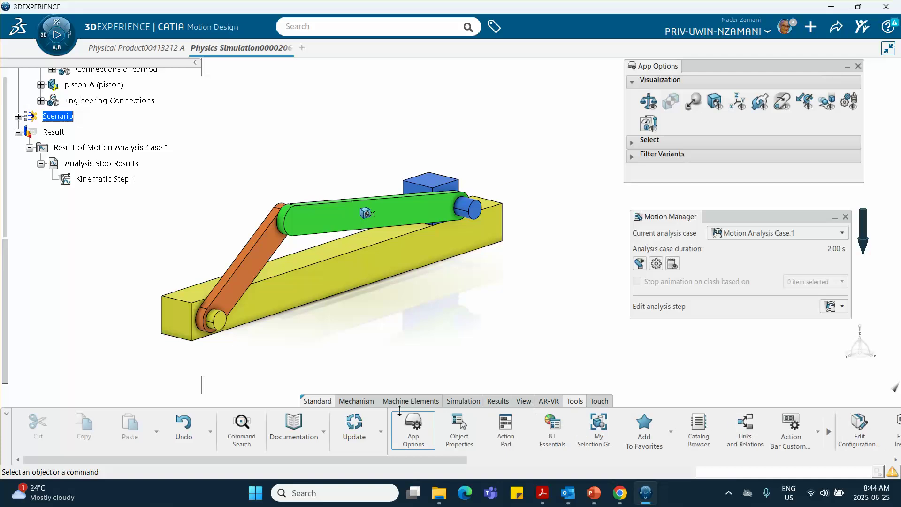
# - Create a geometric trace of the conrod's center-of-gravity point, keeping the default ground body reference and mechanism product target
pyautogui.click(361, 406)
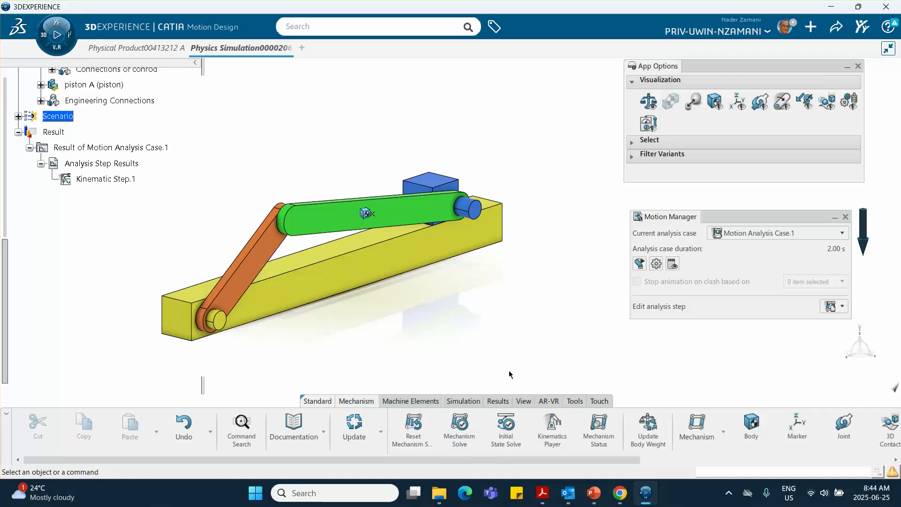
pyautogui.scroll(-5, 505, 423)
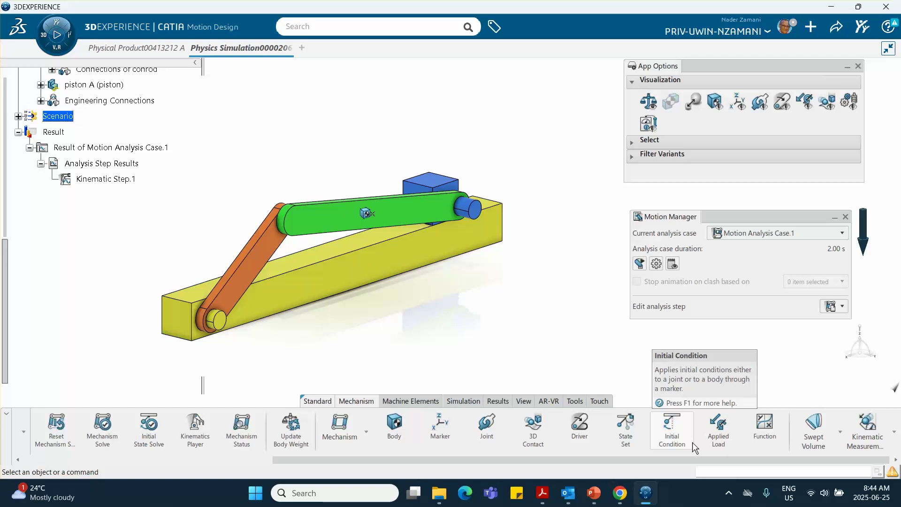
pyautogui.hscroll(-1, 692, 443)
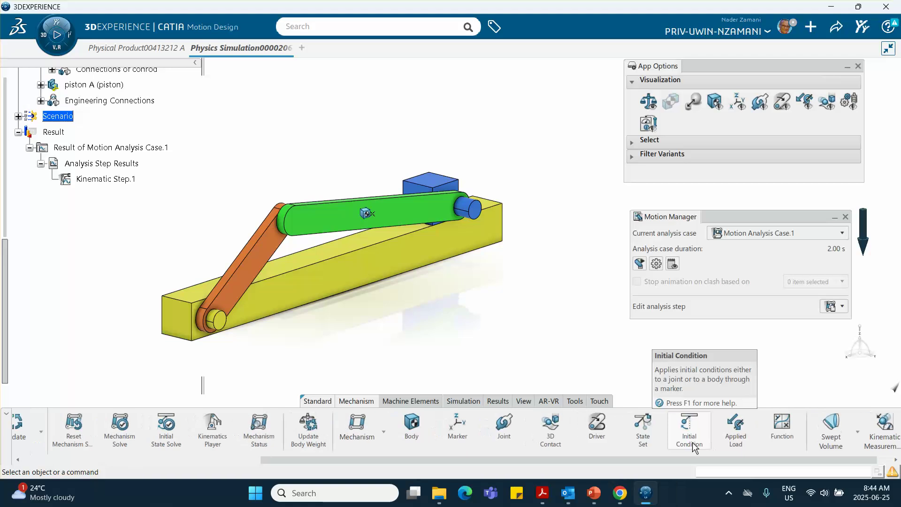
pyautogui.click(856, 435)
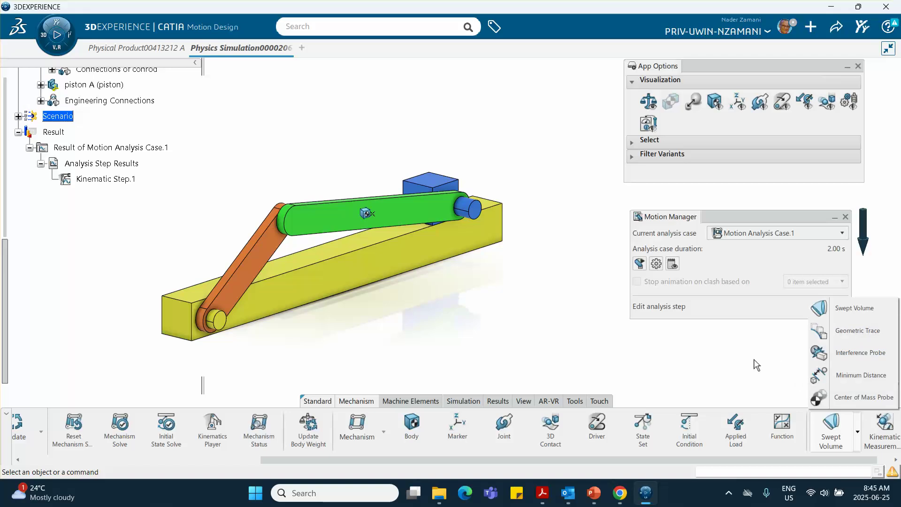
pyautogui.click(840, 331)
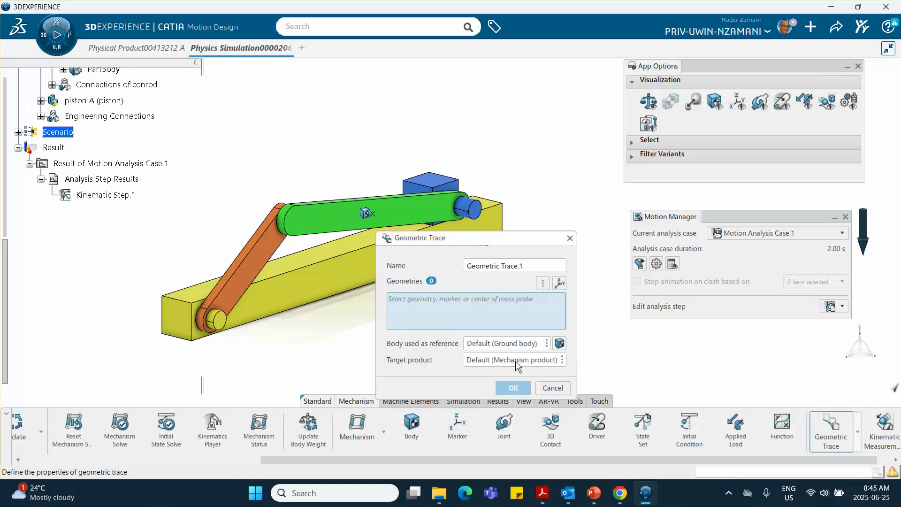
pyautogui.moveTo(485, 235); pyautogui.dragTo(647, 88)
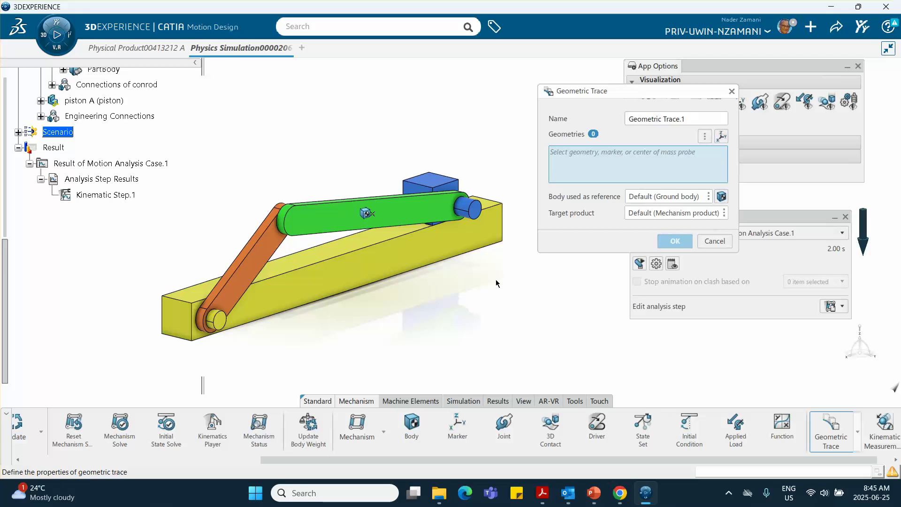
pyautogui.click(367, 214)
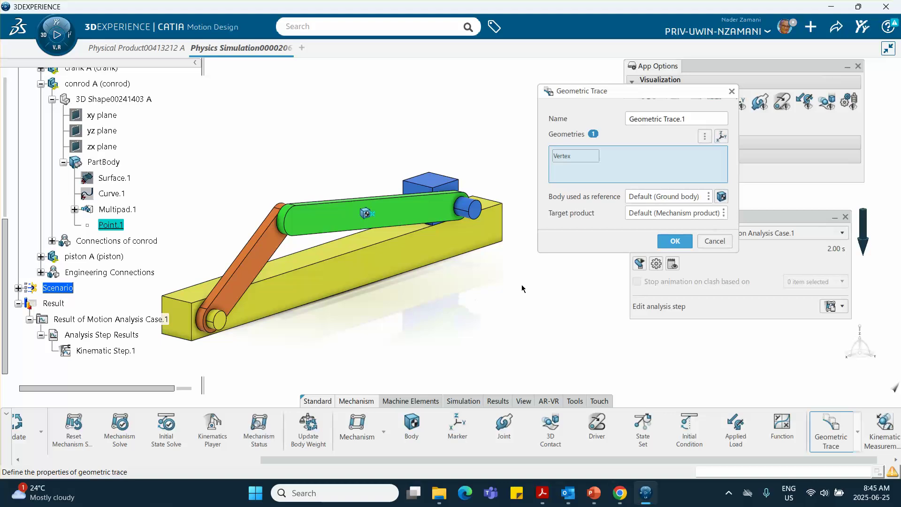
pyautogui.click(675, 241)
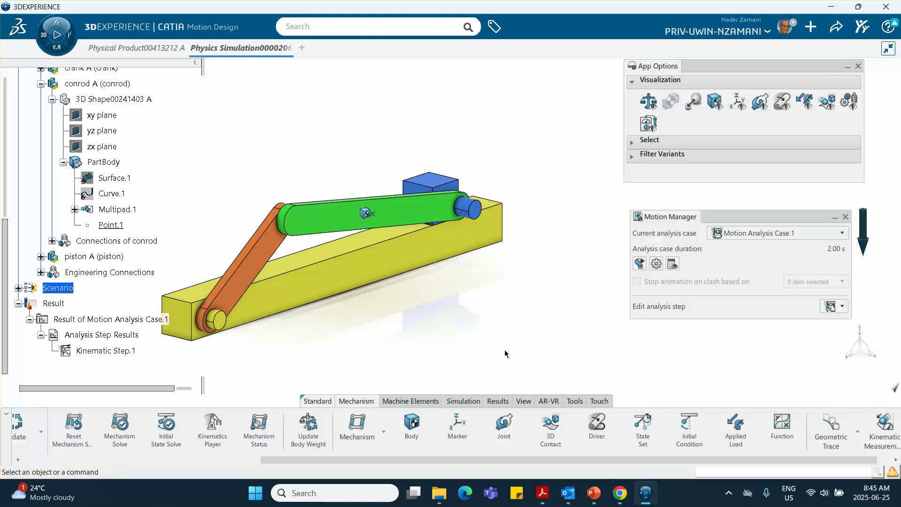
# - Run Motion Analysis Case.1 again to compute the conrod point's geometric trace
pyautogui.moveTo(346, 287); pyautogui.dragTo(431, 271, button='middle')
pyautogui.scroll(-3, 118, 305)
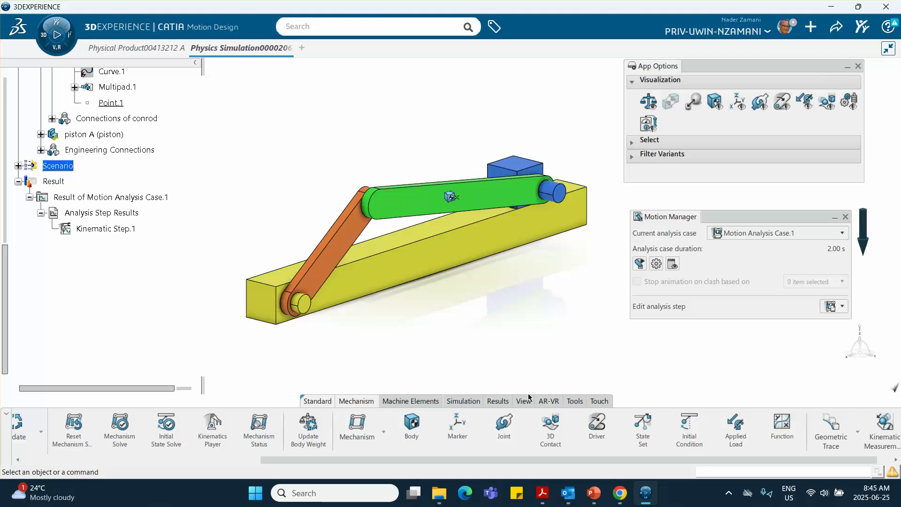
pyautogui.moveTo(459, 278)
pyautogui.mouseDown(button='middle')
pyautogui.moveTo(462, 236)
pyautogui.moveTo(465, 277)
pyautogui.mouseUp(button='middle')
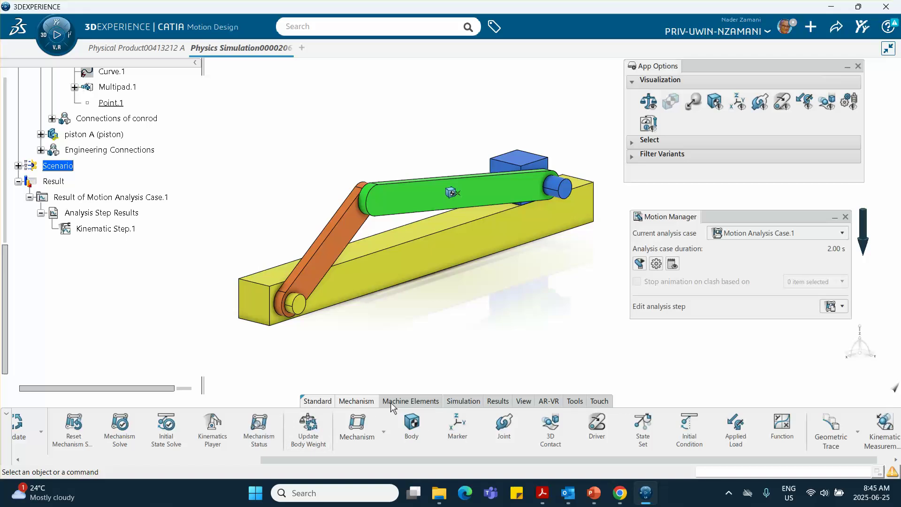
pyautogui.click(494, 402)
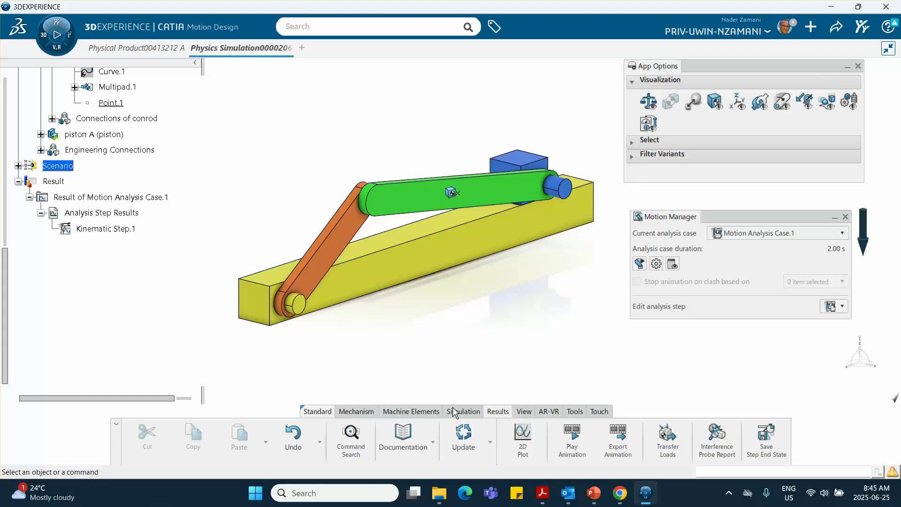
pyautogui.click(357, 412)
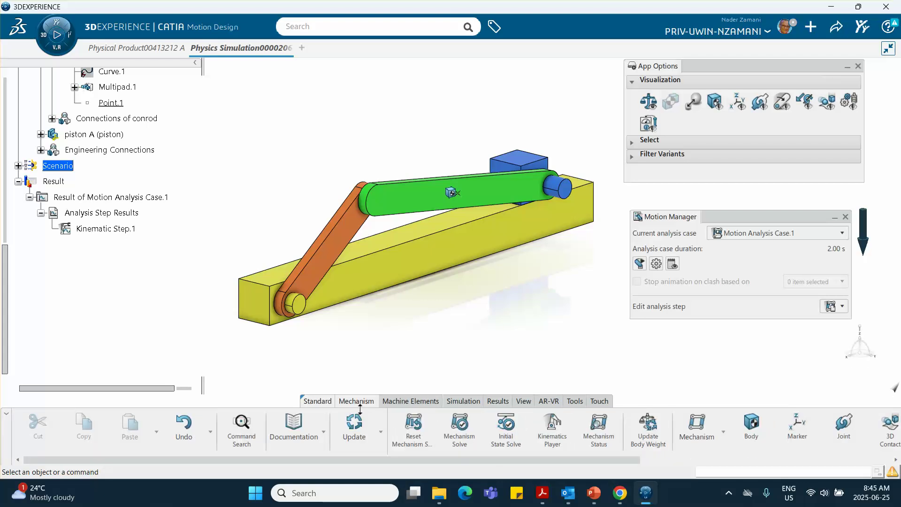
pyautogui.click(506, 404)
pyautogui.click(463, 412)
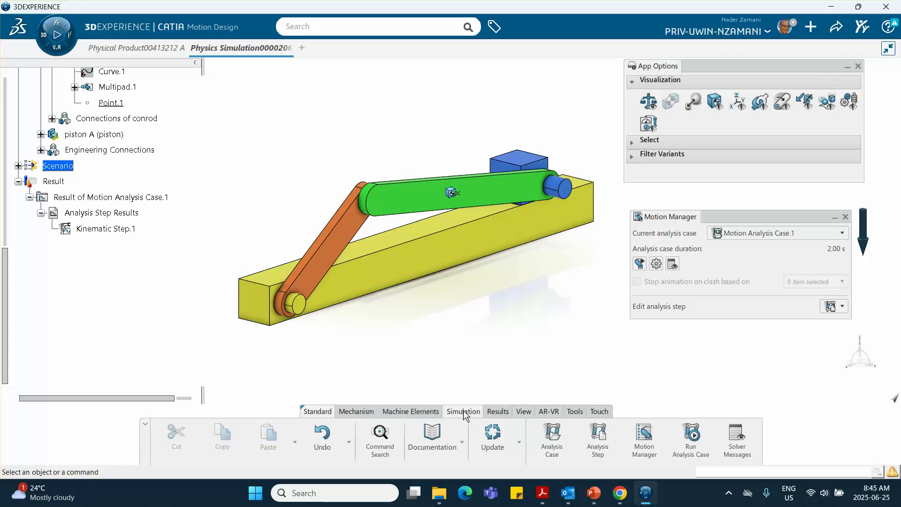
pyautogui.click(690, 435)
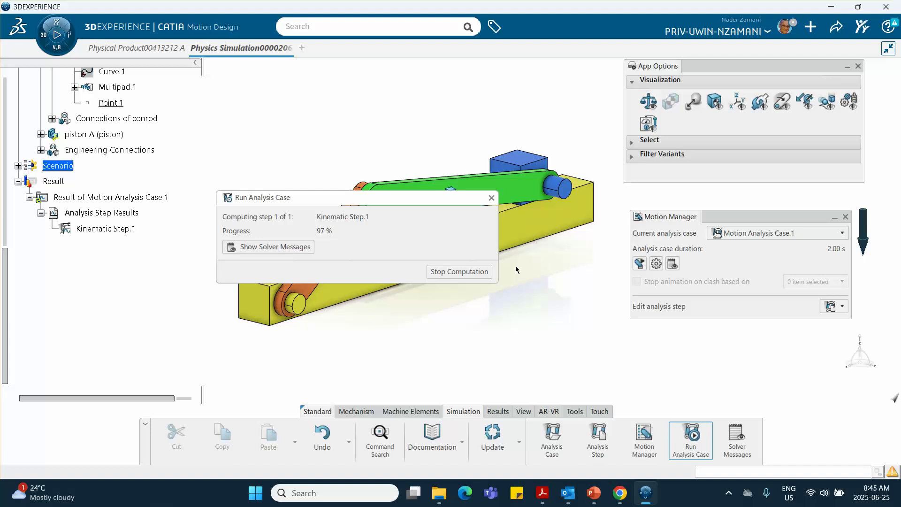
pyautogui.click(492, 198)
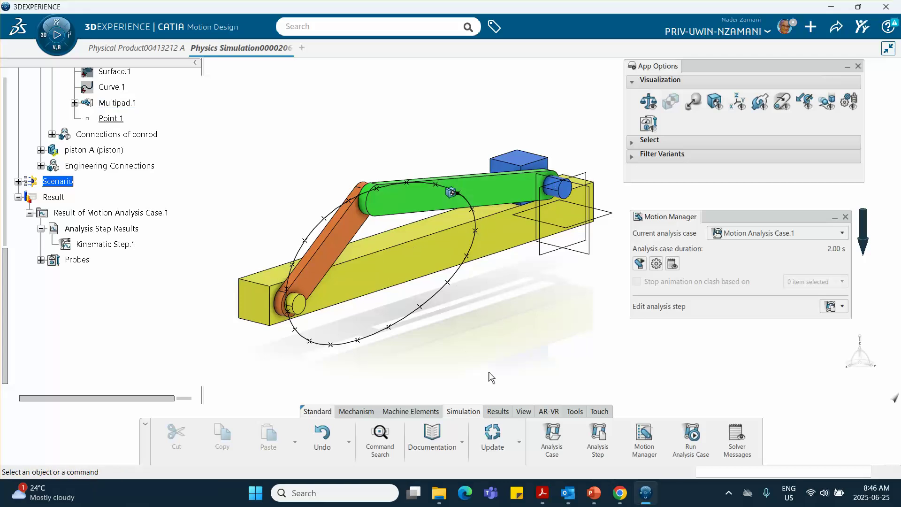
# - Play the Kinematic Step.1 result animation in a continuous loop to examine the motion against the trace
pyautogui.click(498, 412)
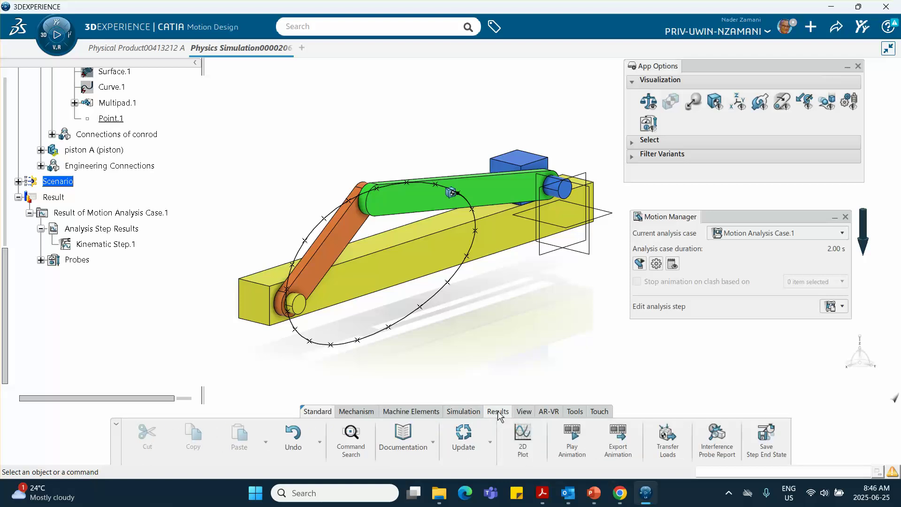
pyautogui.click(109, 247)
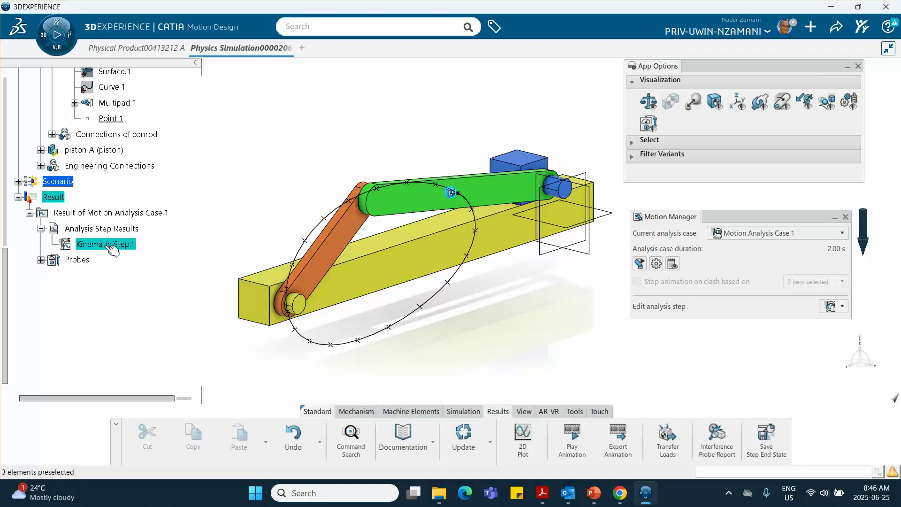
pyautogui.click(573, 434)
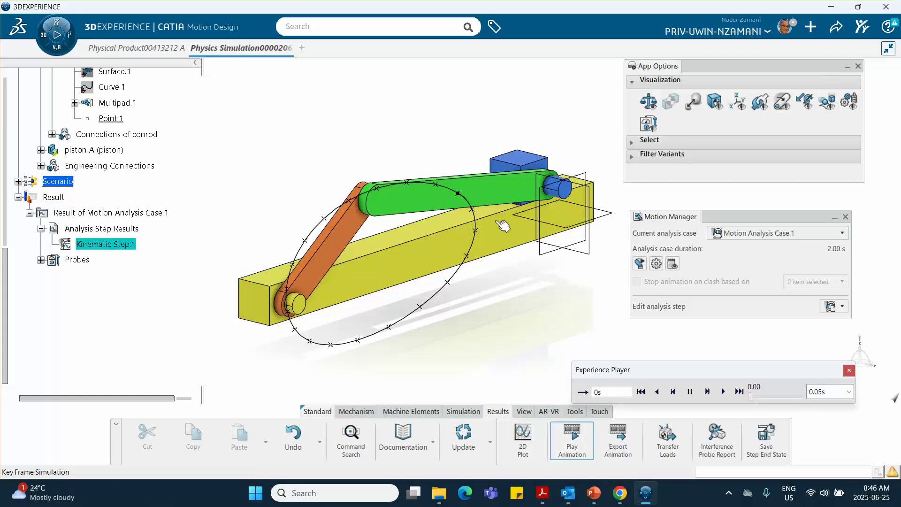
pyautogui.click(583, 392)
pyautogui.click(722, 391)
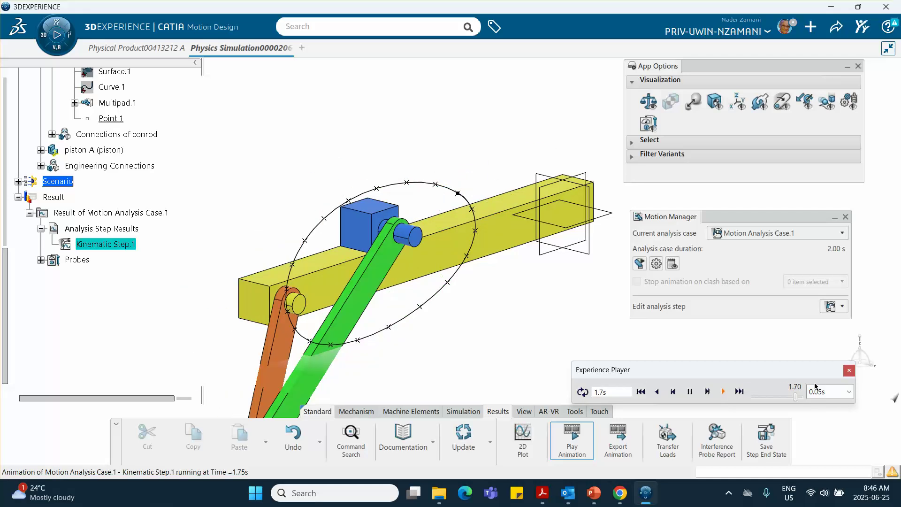
# - Slow the looping animation to a 0.005 s time step, watch it, and close the animation player
pyautogui.click(848, 392)
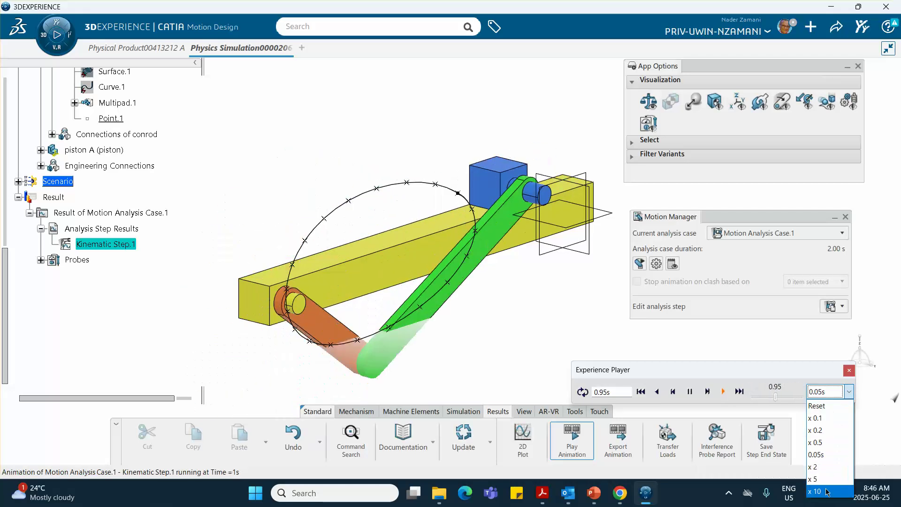
pyautogui.click(830, 453)
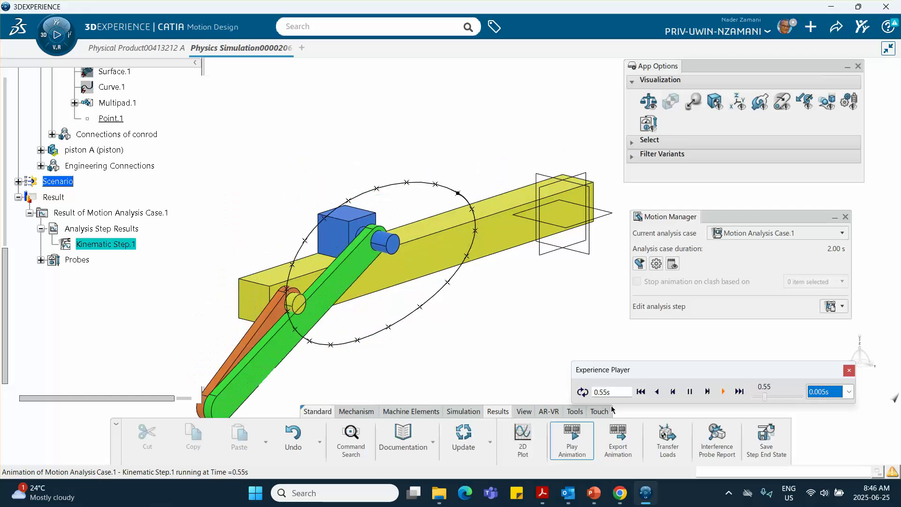
pyautogui.press('Escape')
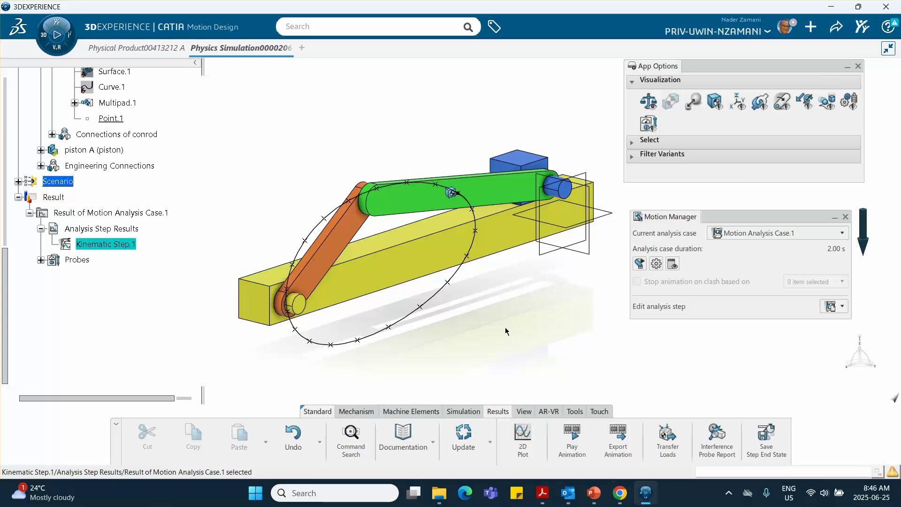
pyautogui.click(446, 354)
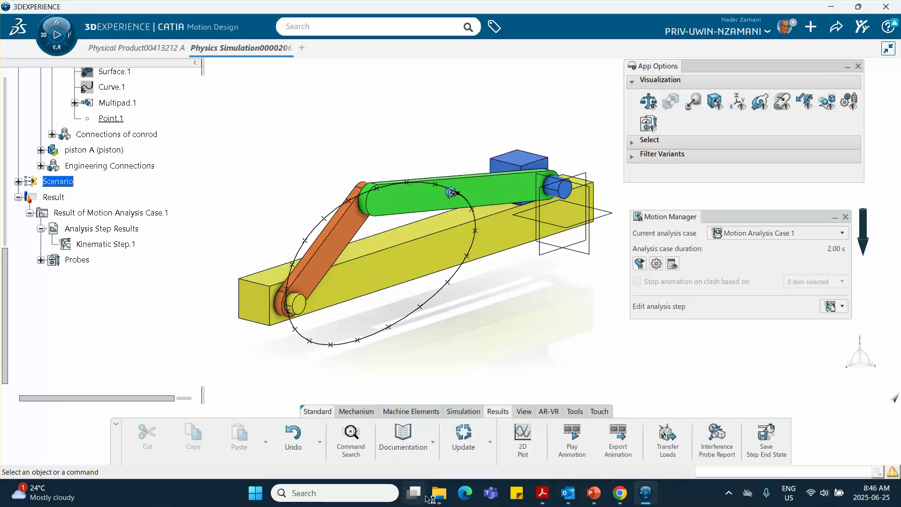
pyautogui.click(728, 493)
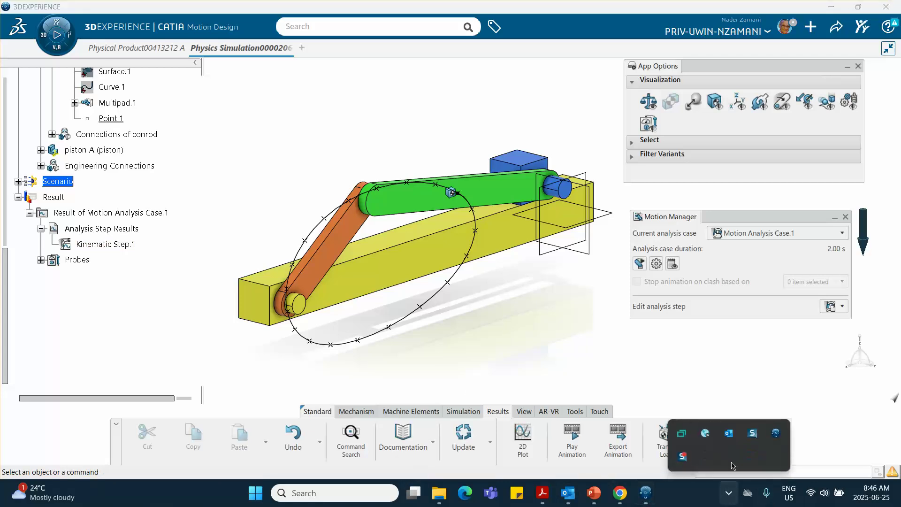